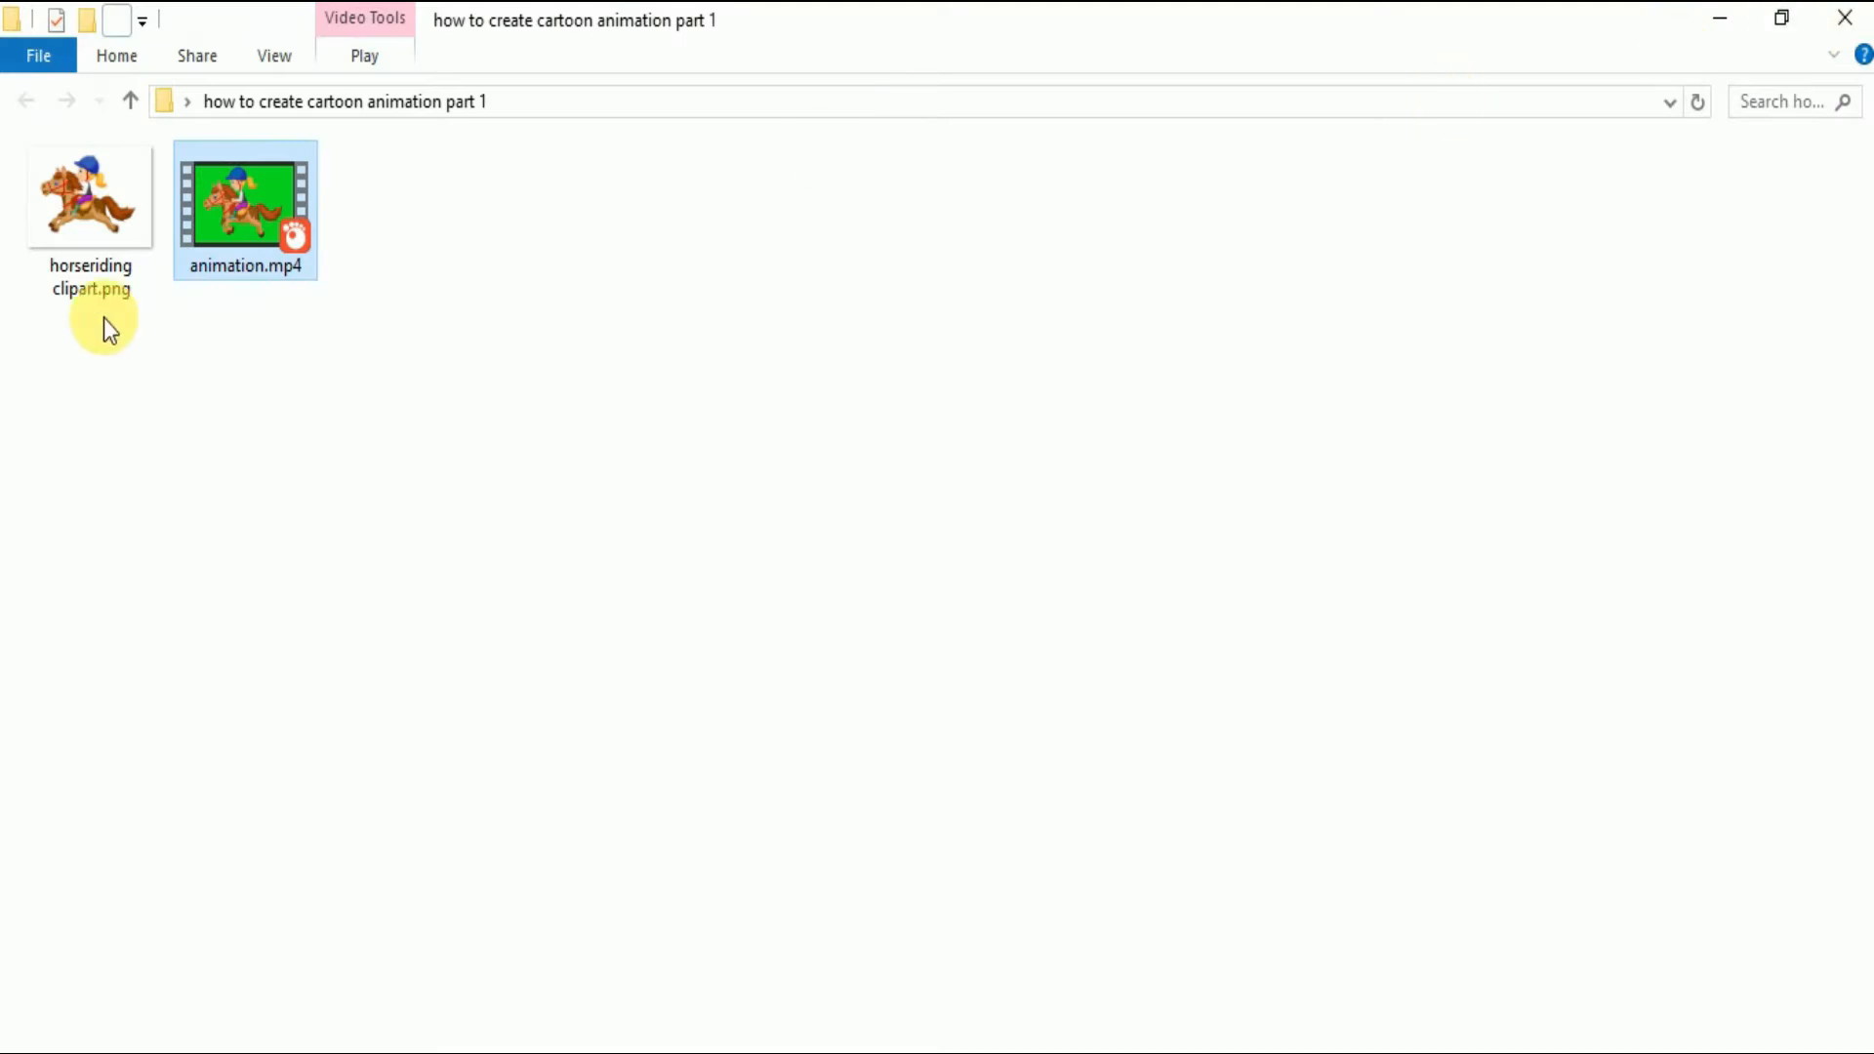
- View the horseriding clipart.png image at full size and close the viewer
double_click(81, 217)
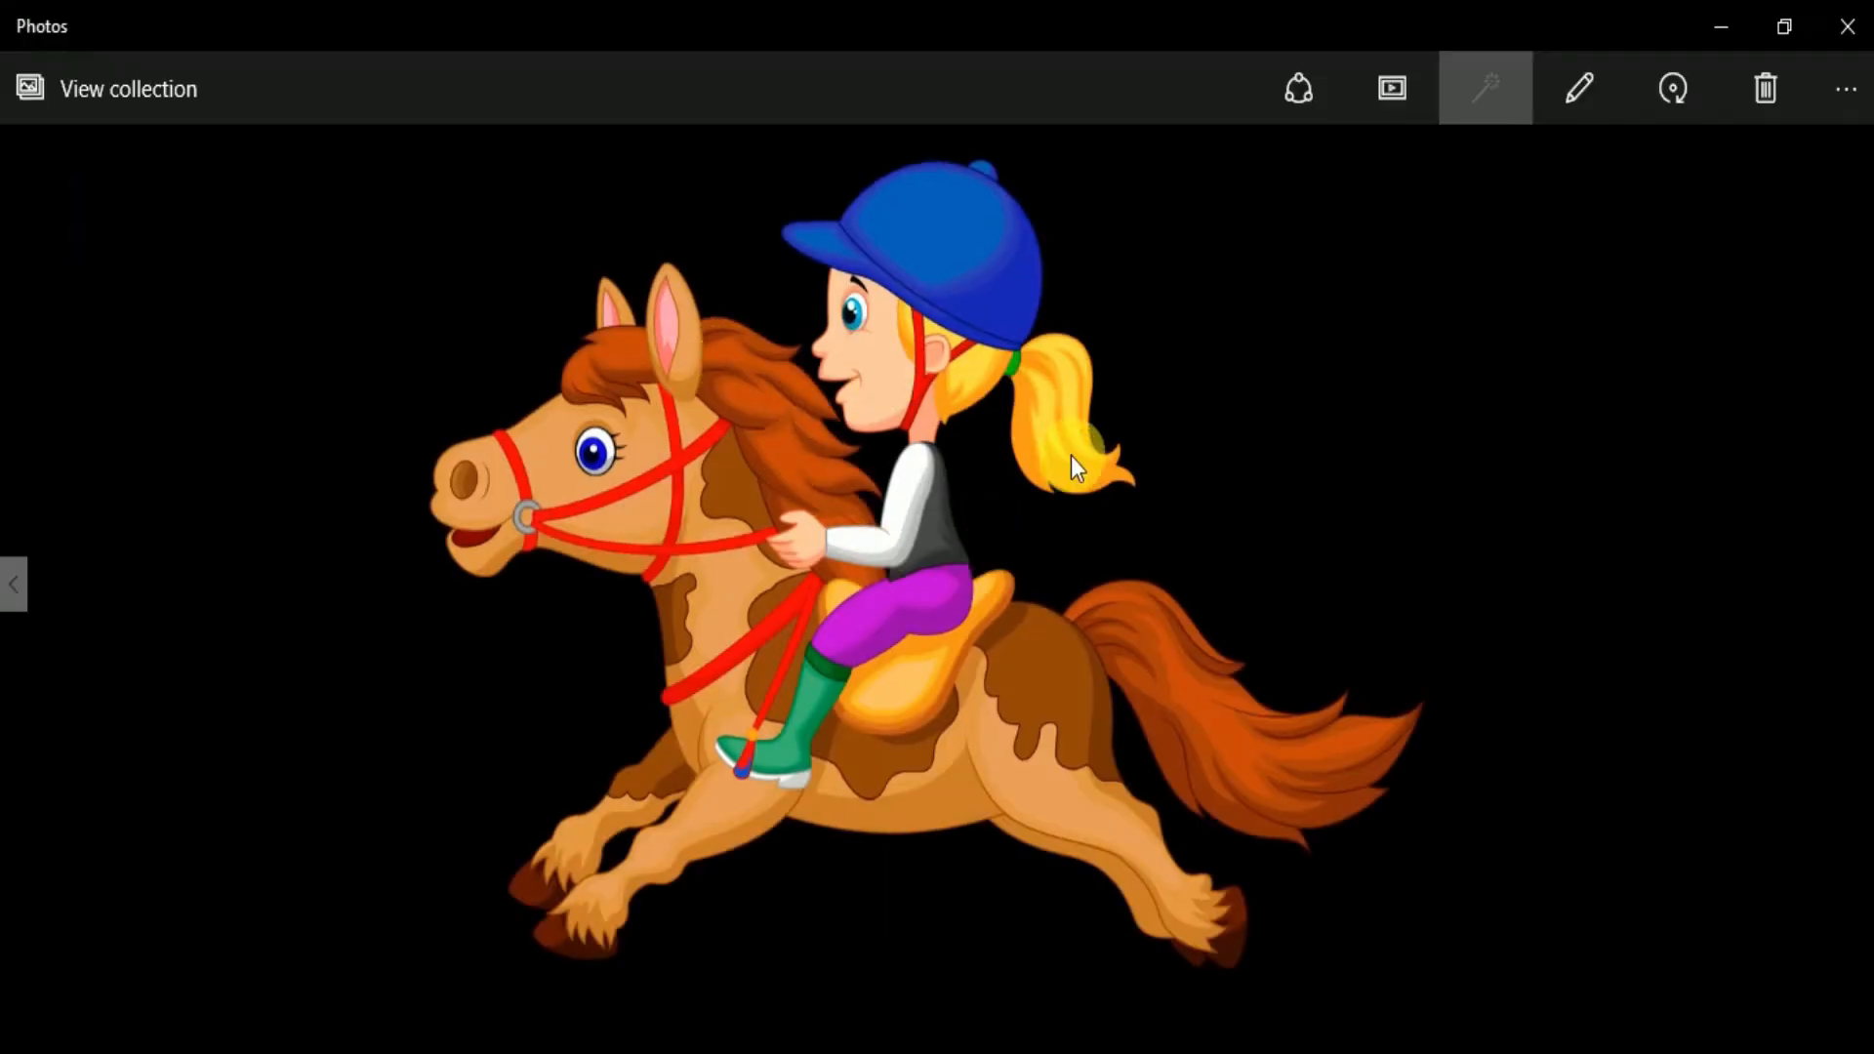
left_click(1855, 27)
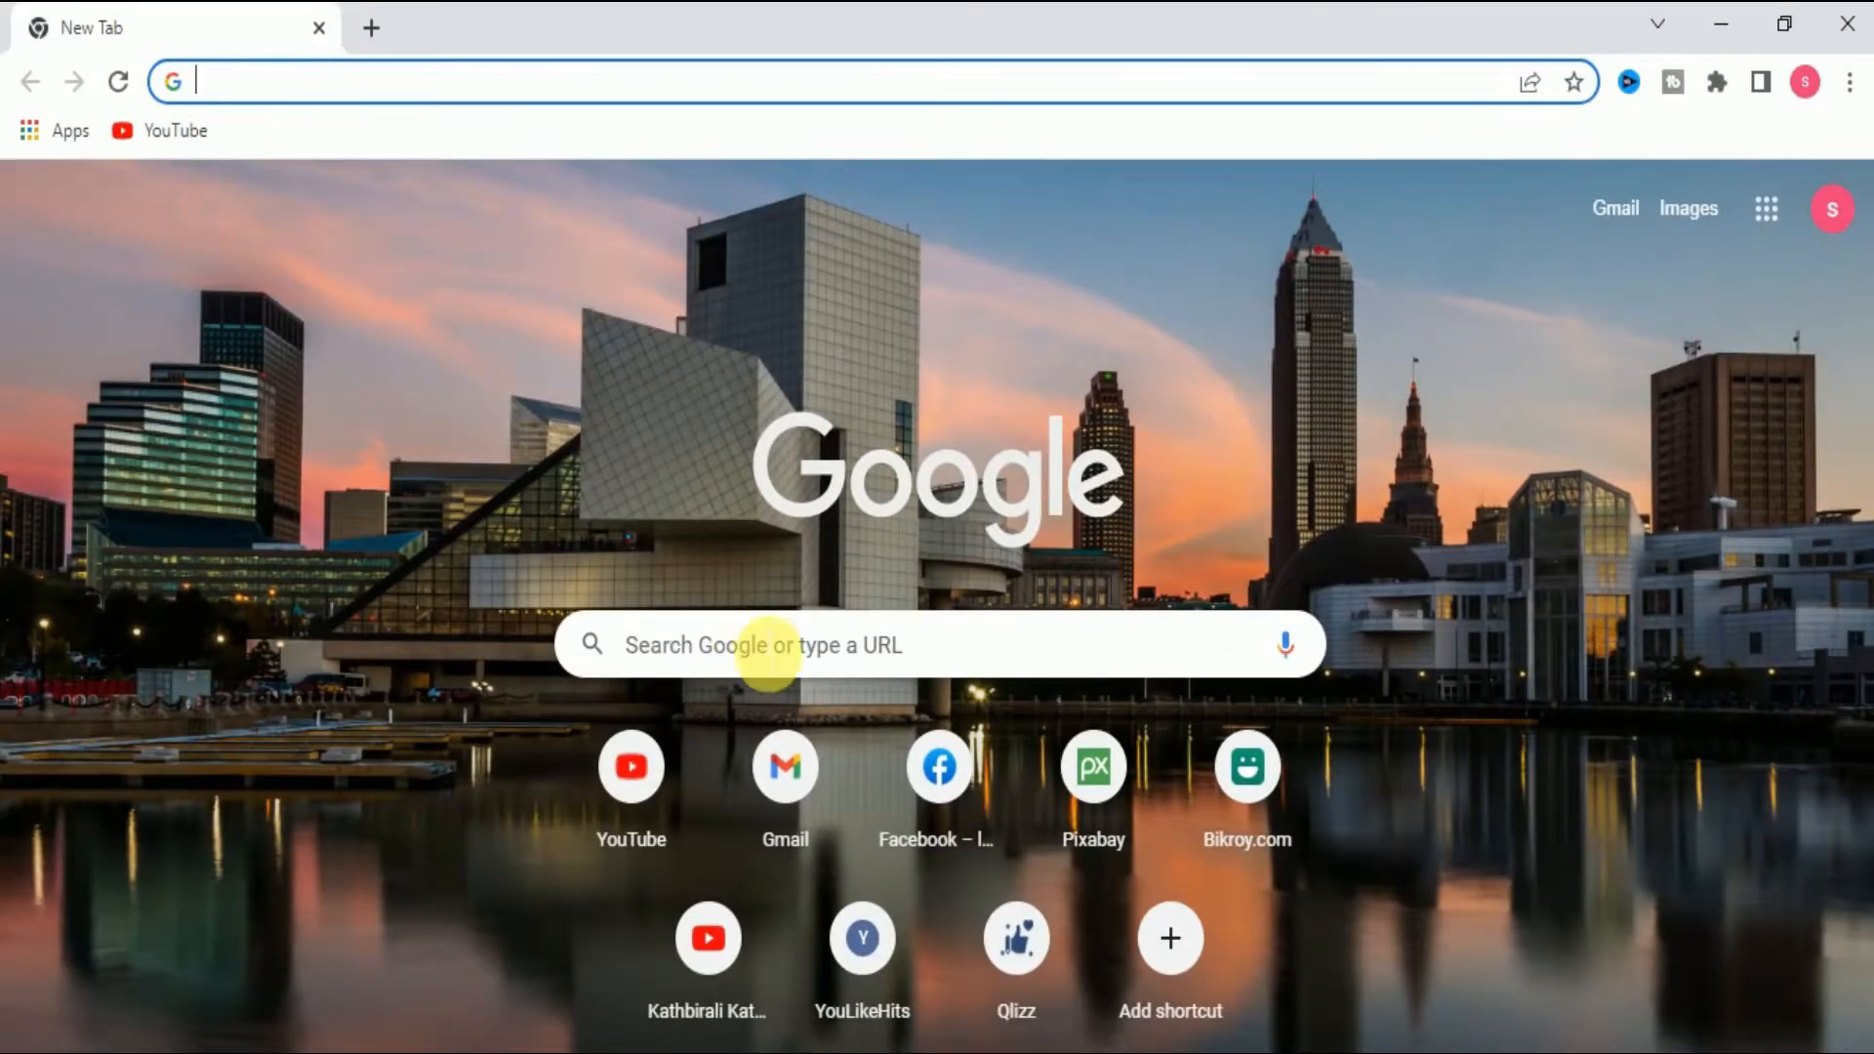
- Search Google for "horseriding clipart" and browse the full set of image results
left_click(768, 656)
type("horseriding clipart")
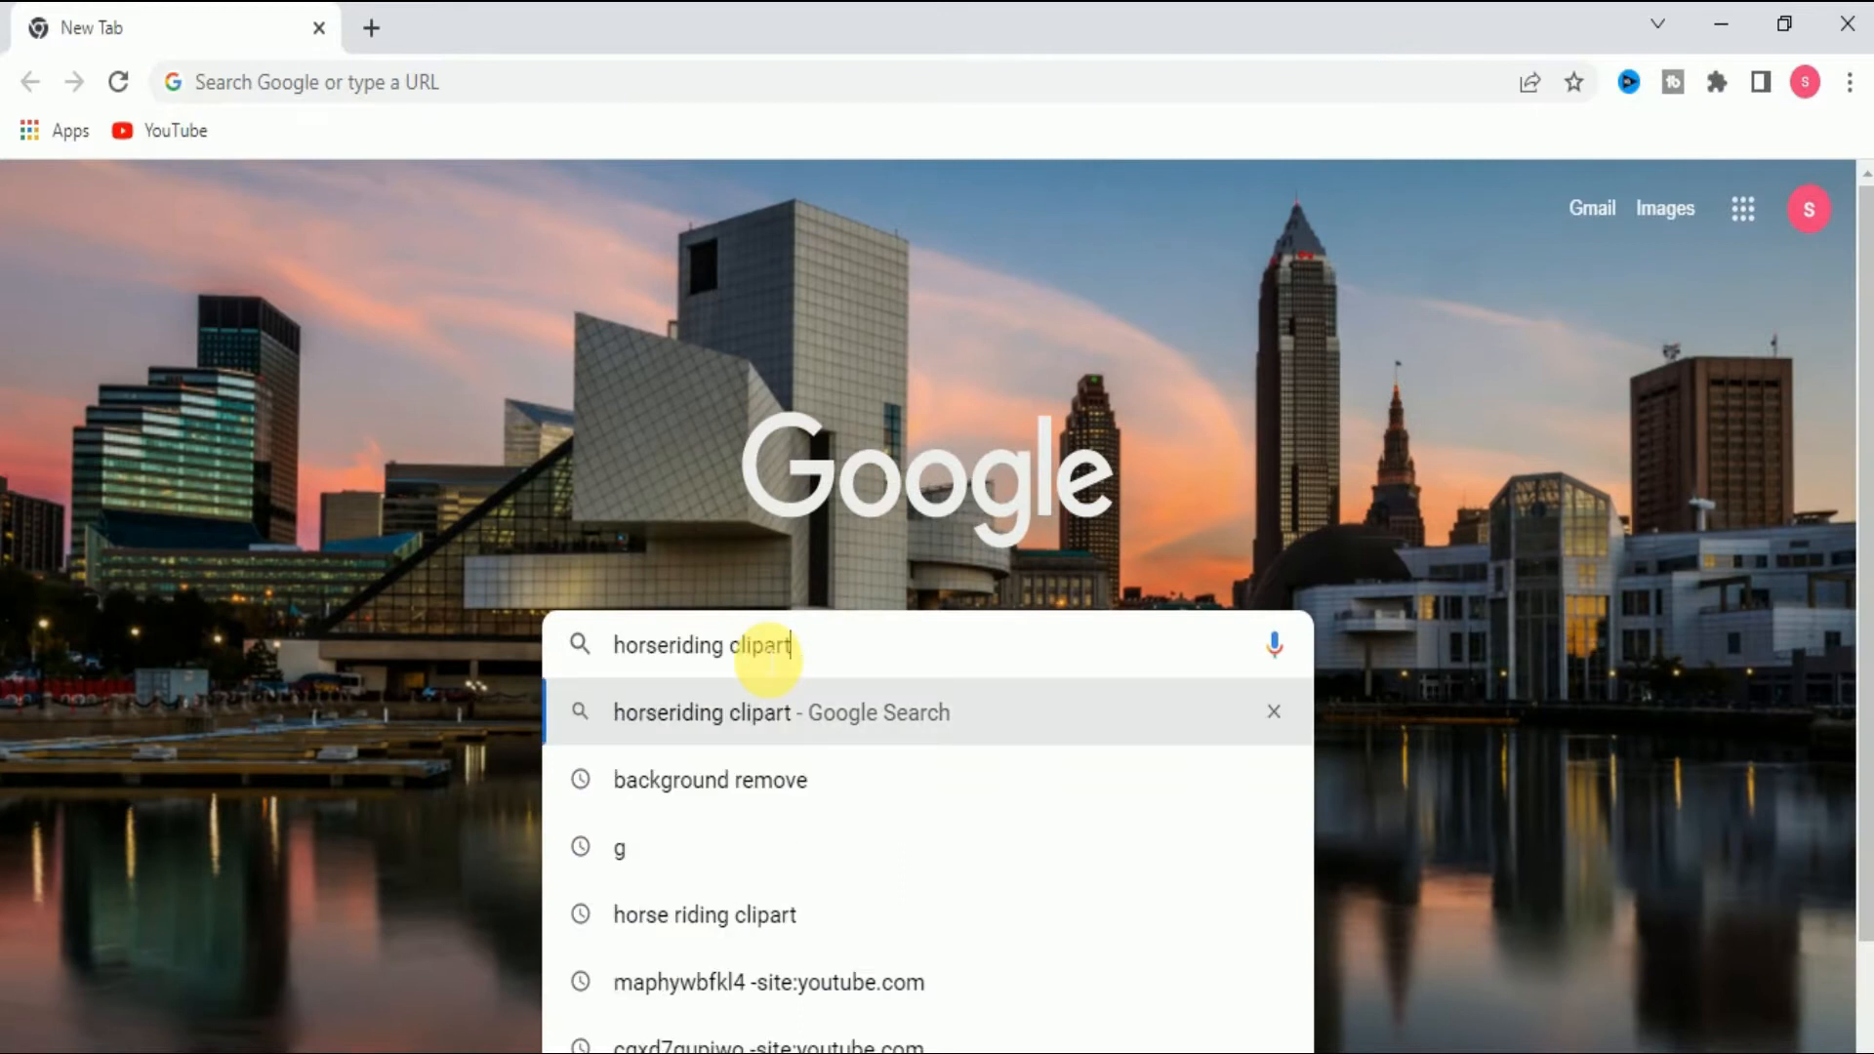
key("Return")
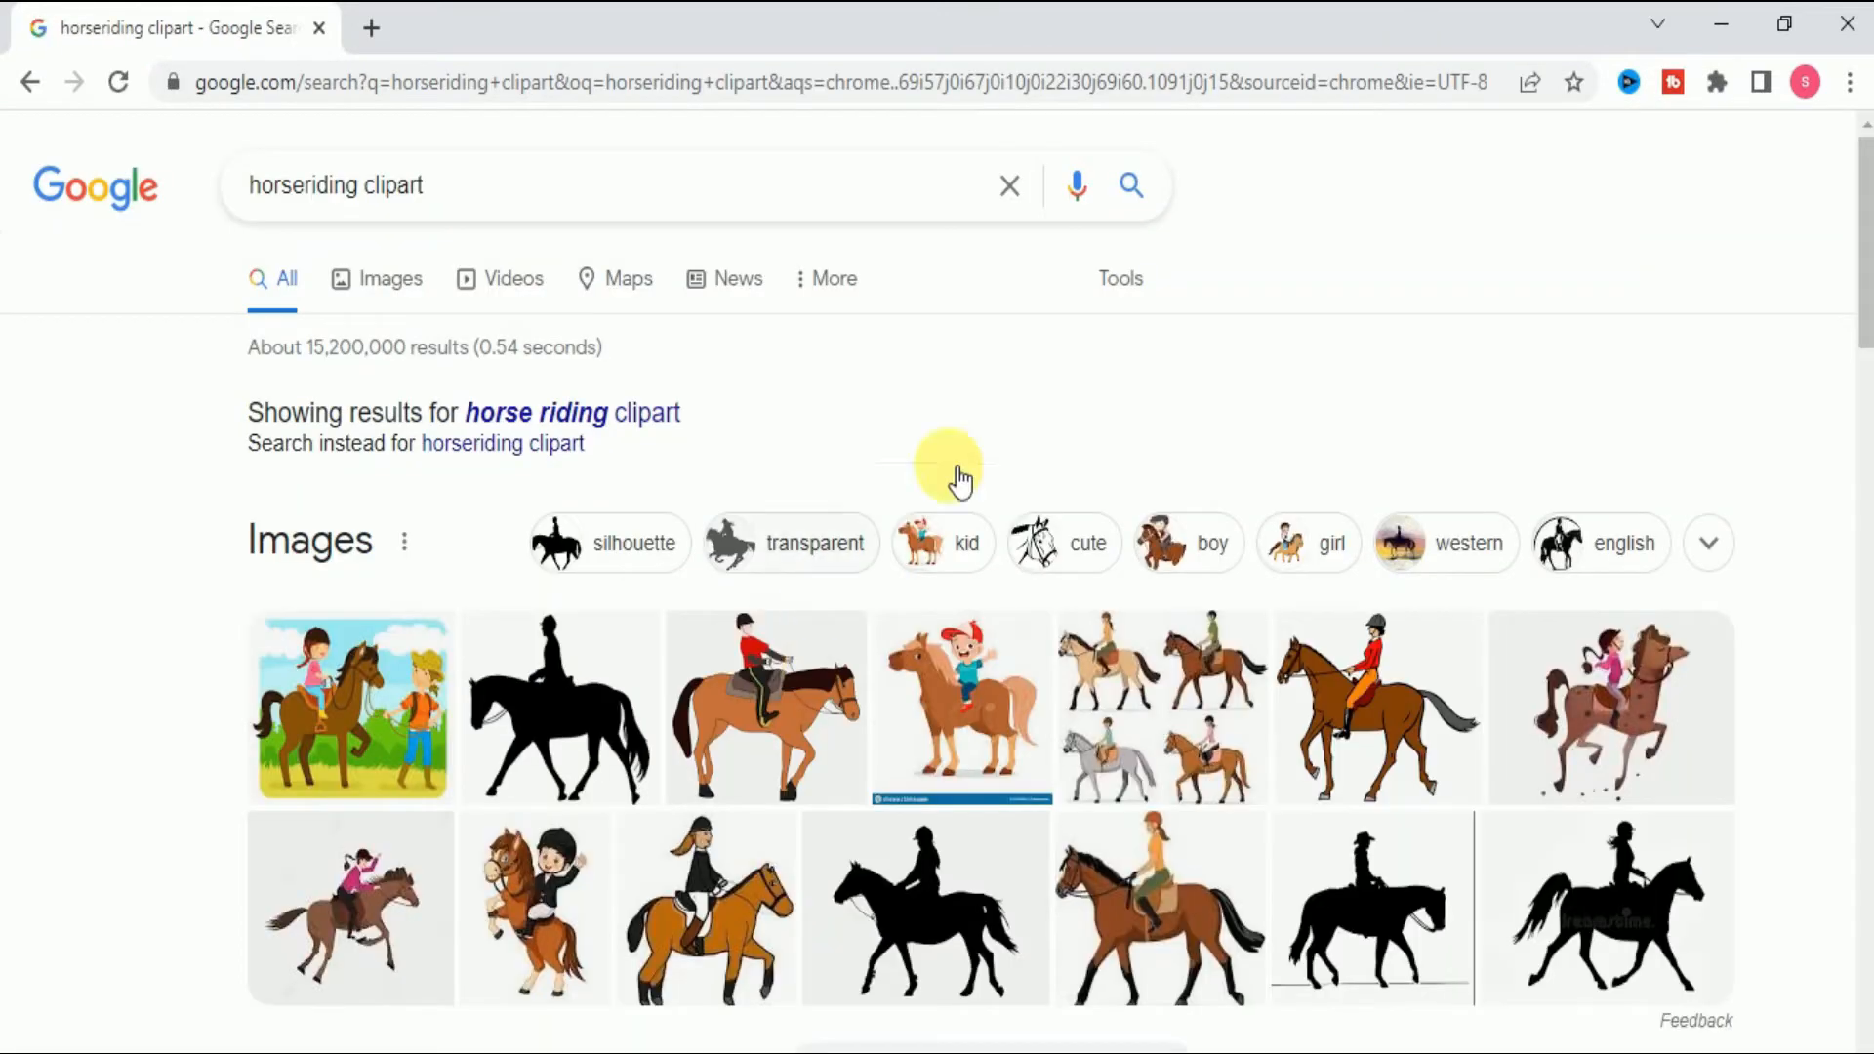
left_click_drag(1867, 244, 1866, 313)
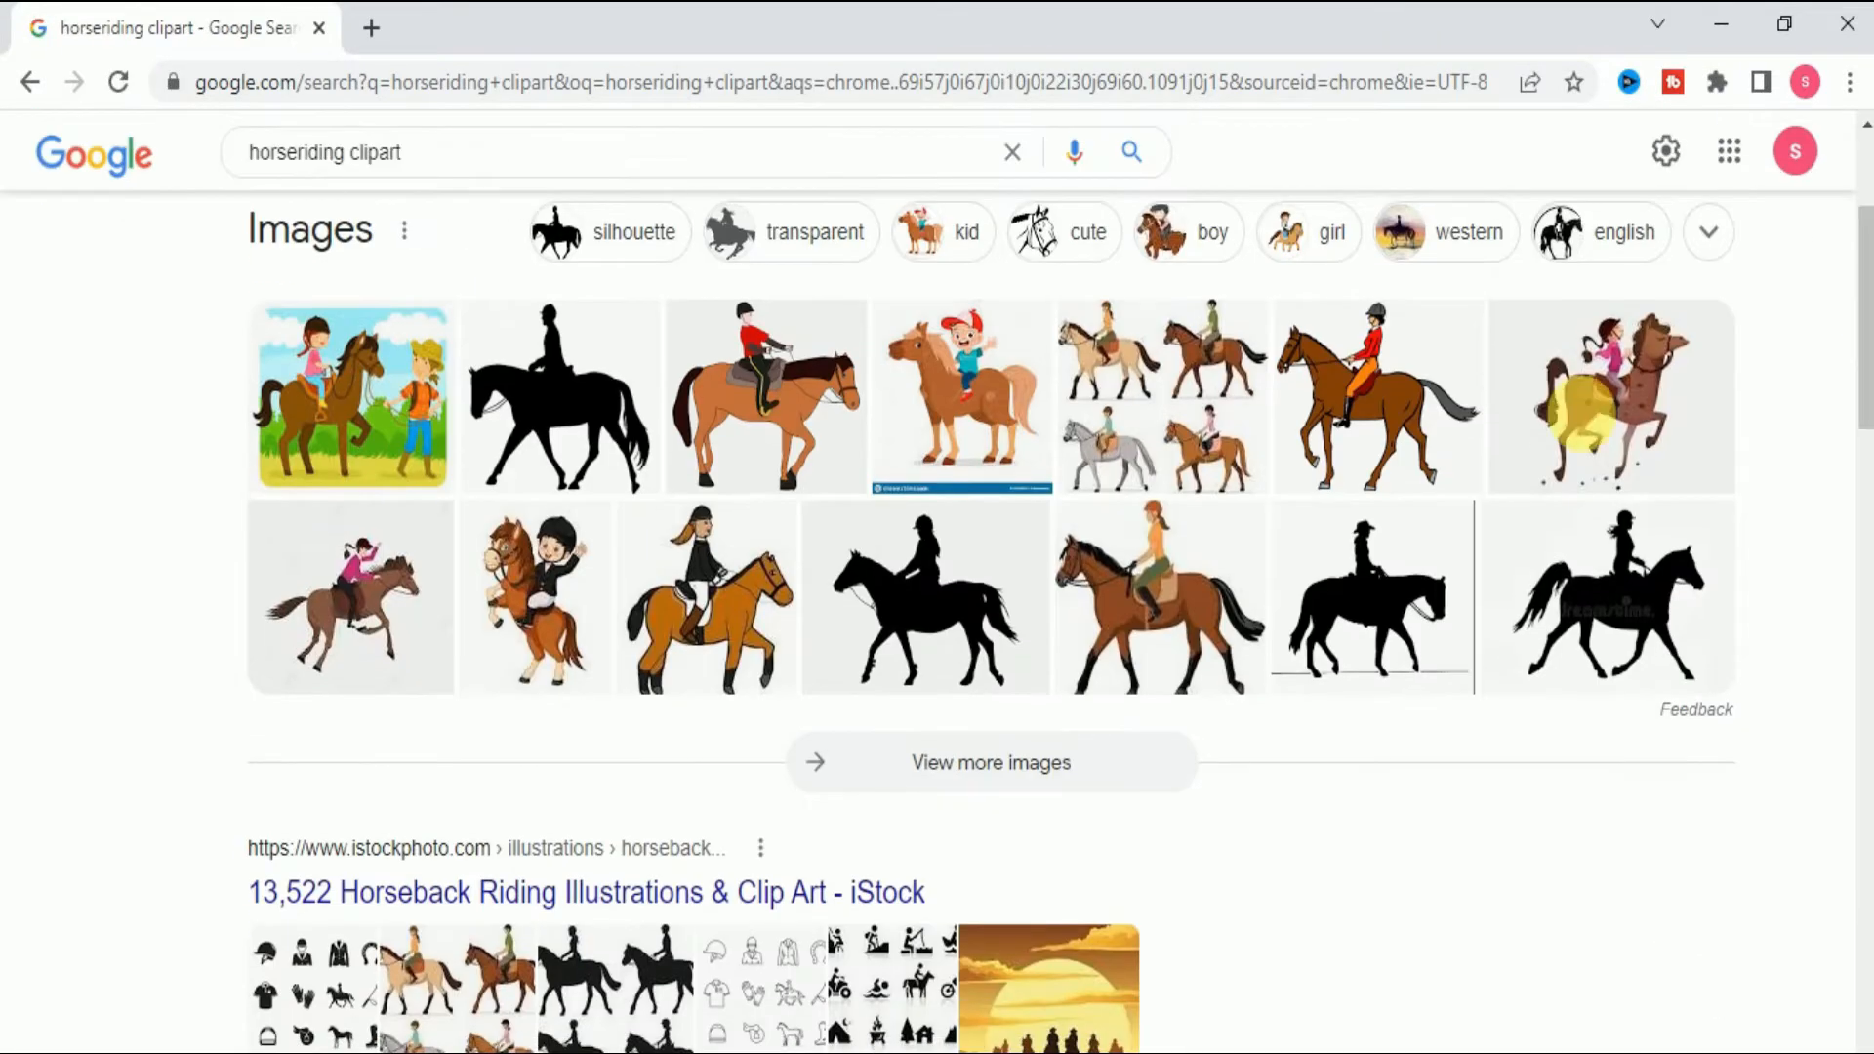
left_click(975, 781)
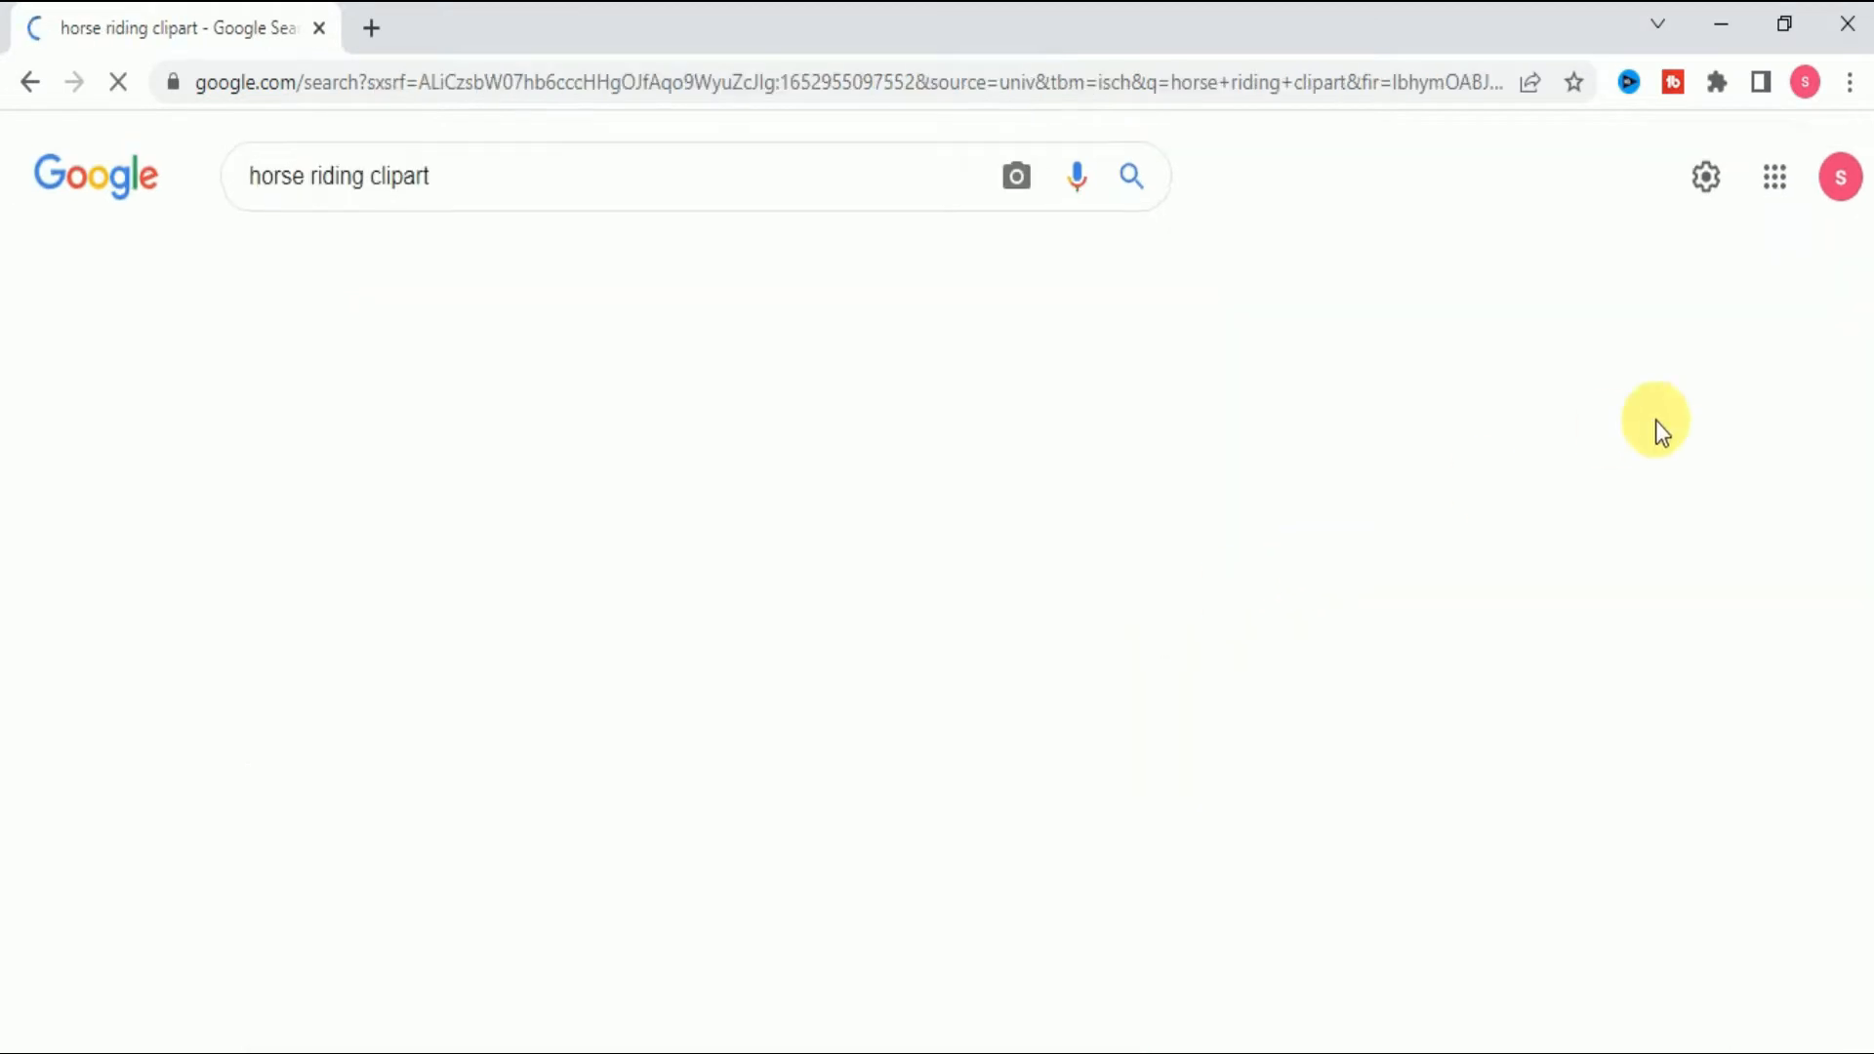
left_click_drag(1867, 302, 1860, 503)
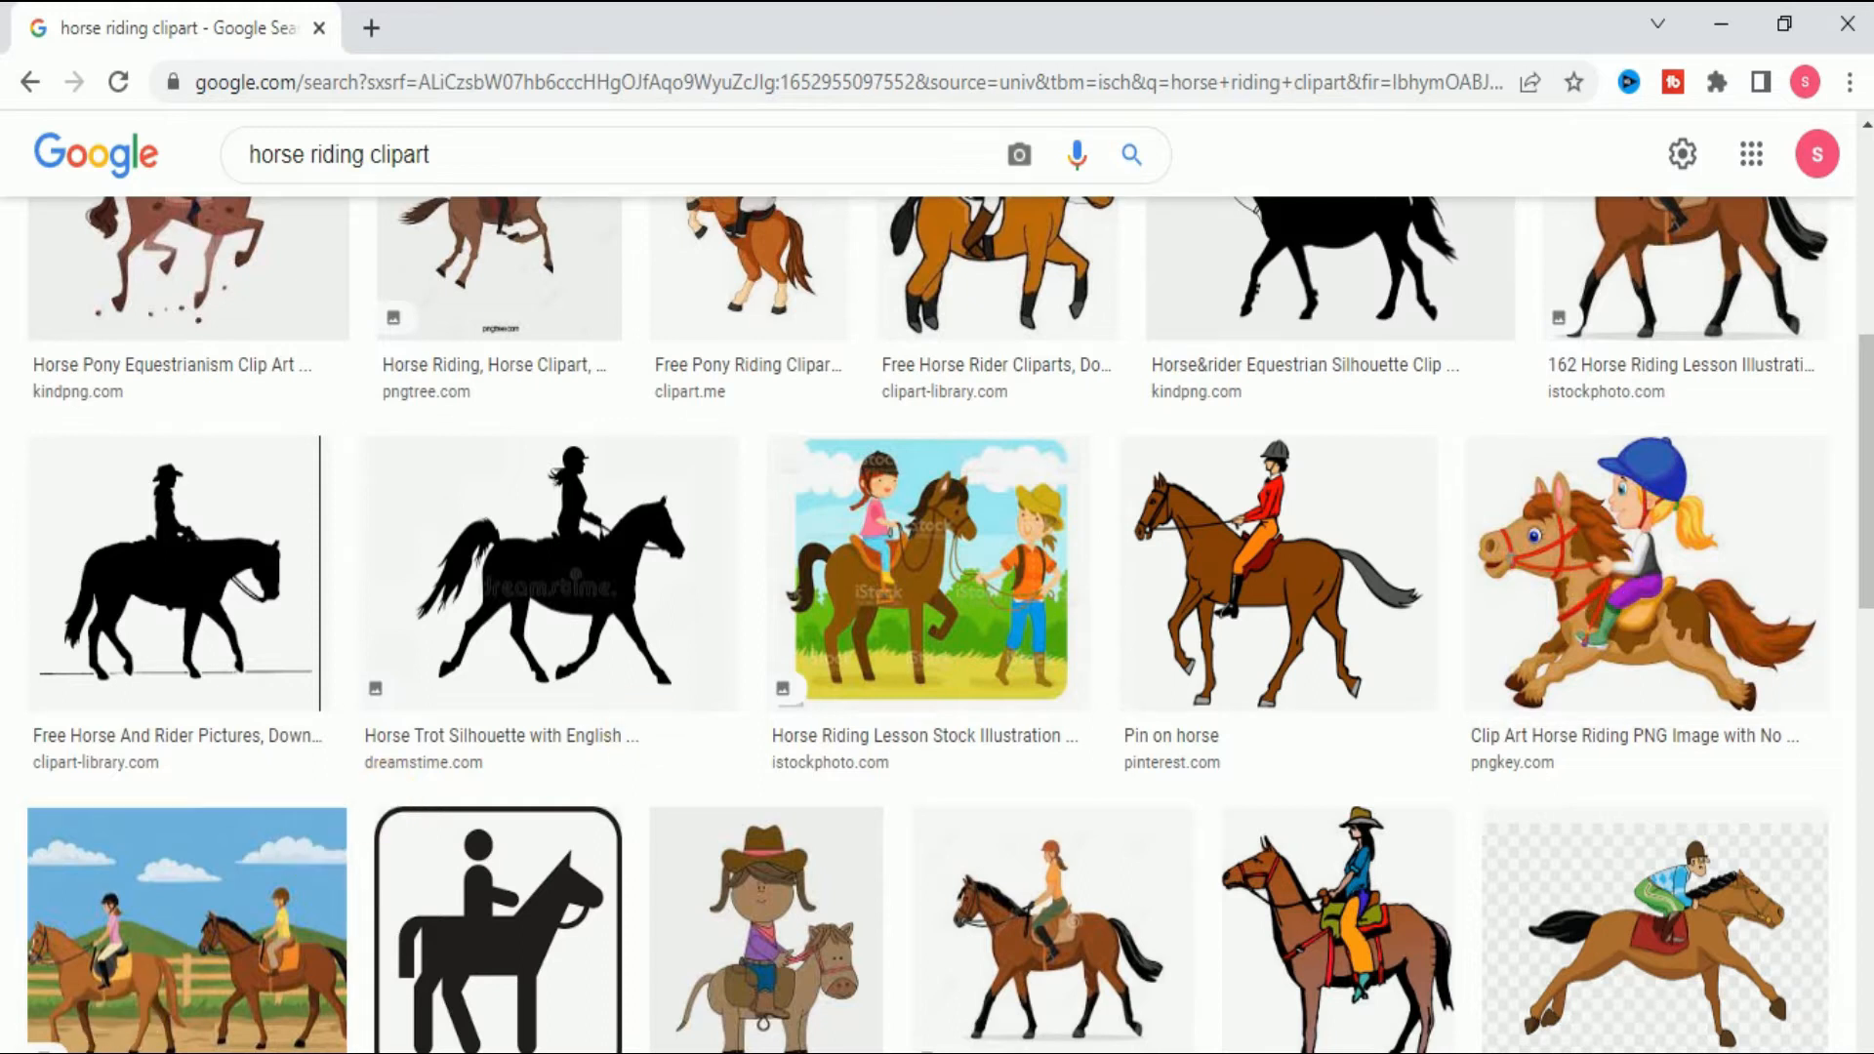
- Launch Adobe Photoshop CS6 (64 Bit)
left_click(19, 1052)
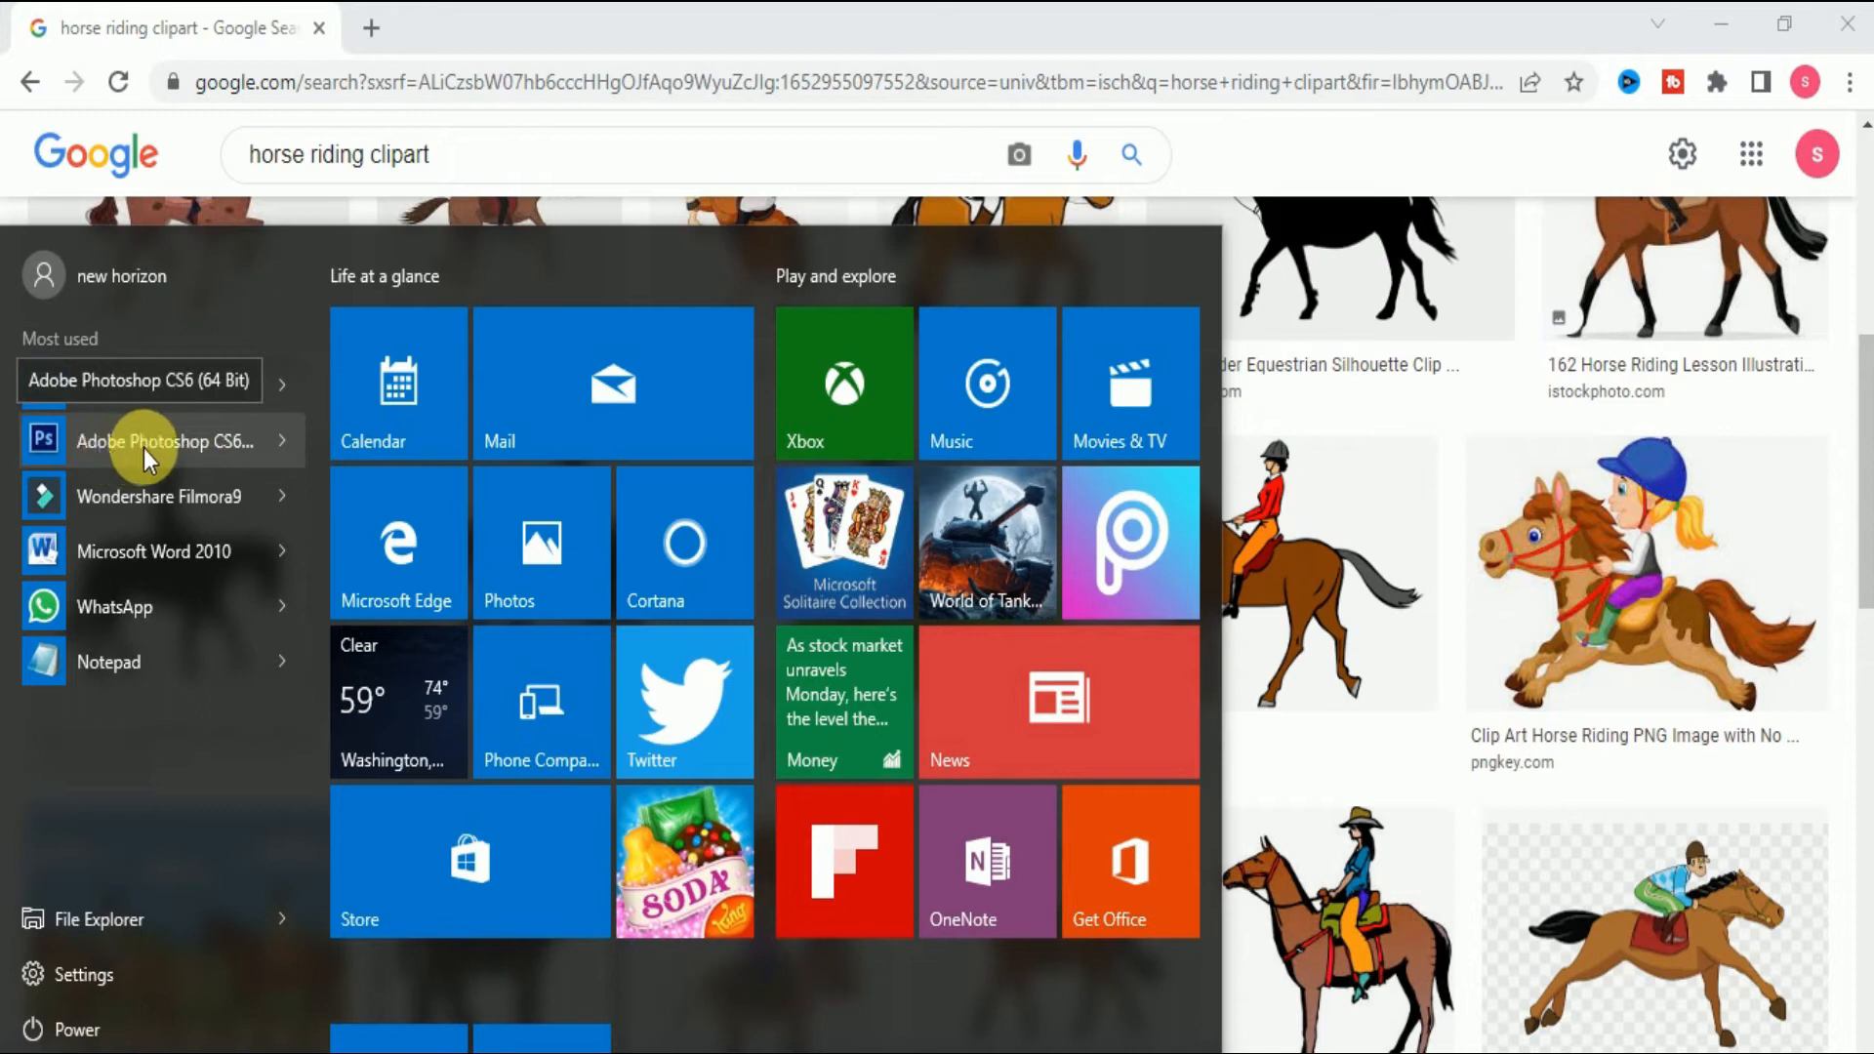
left_click(145, 451)
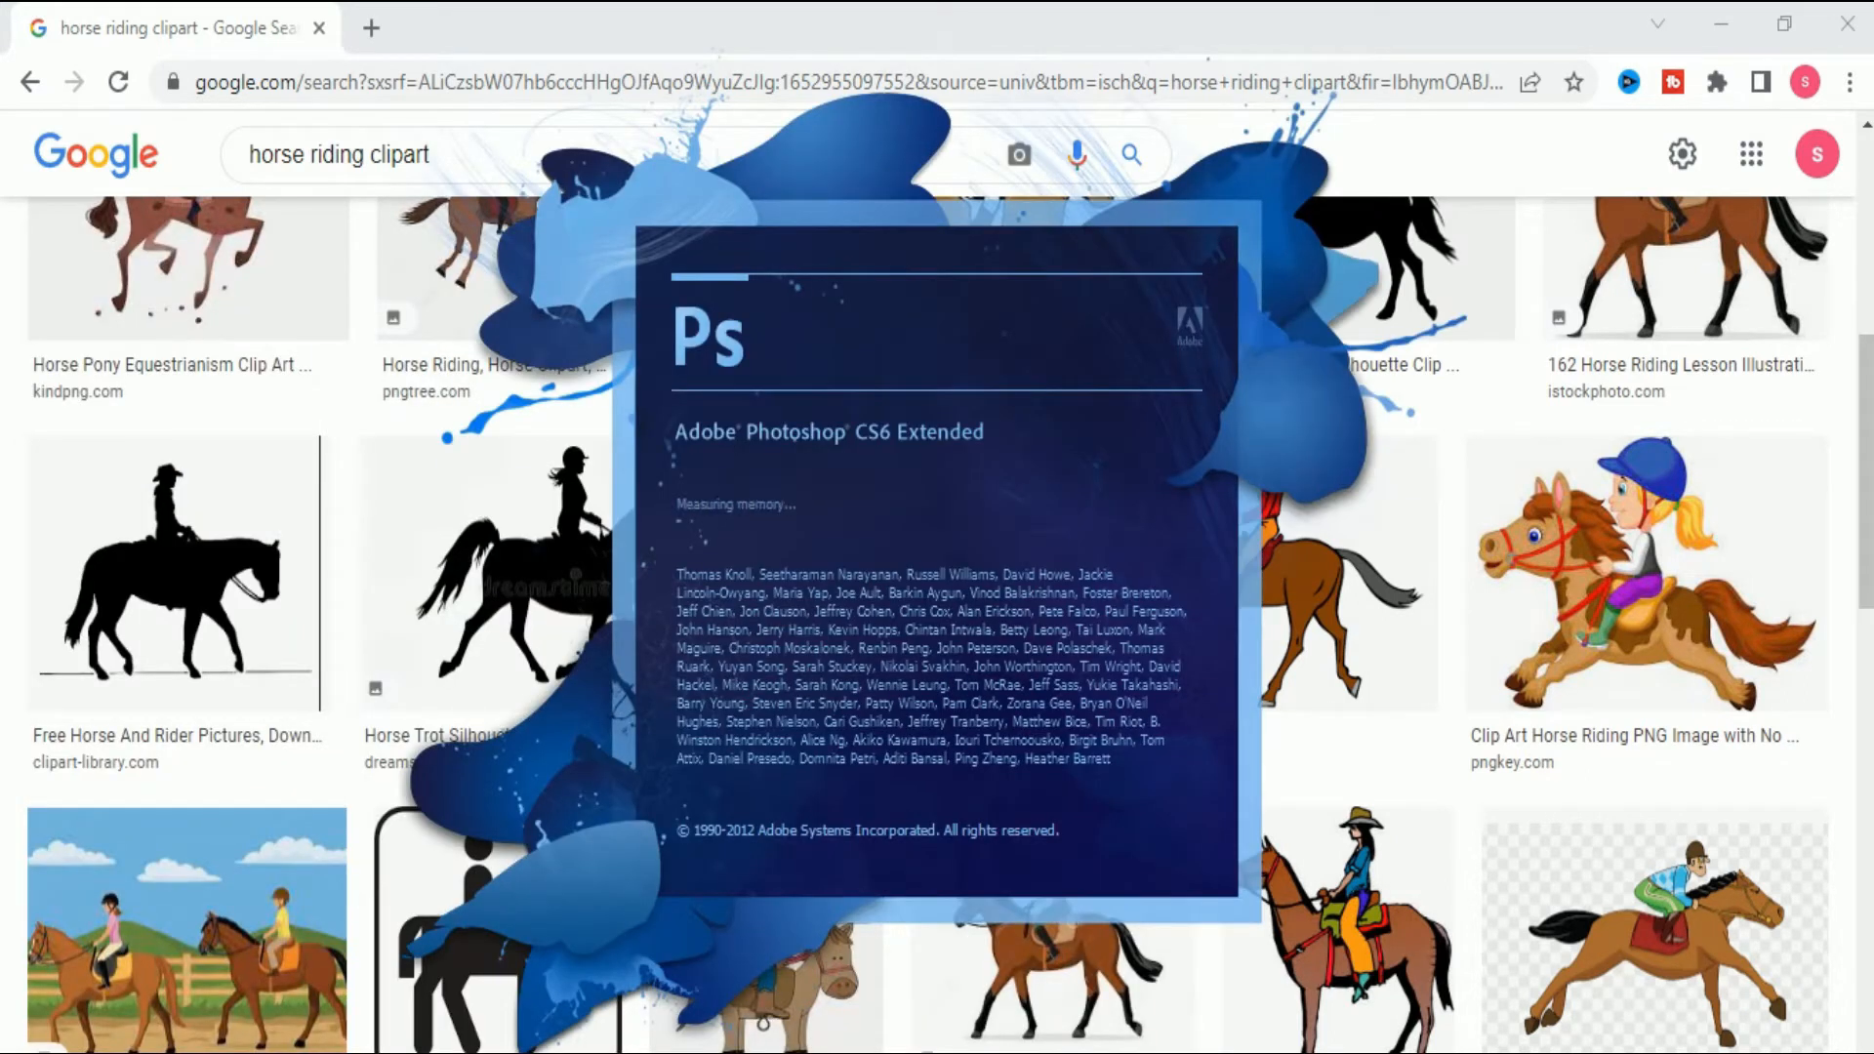
left_click(603, 881)
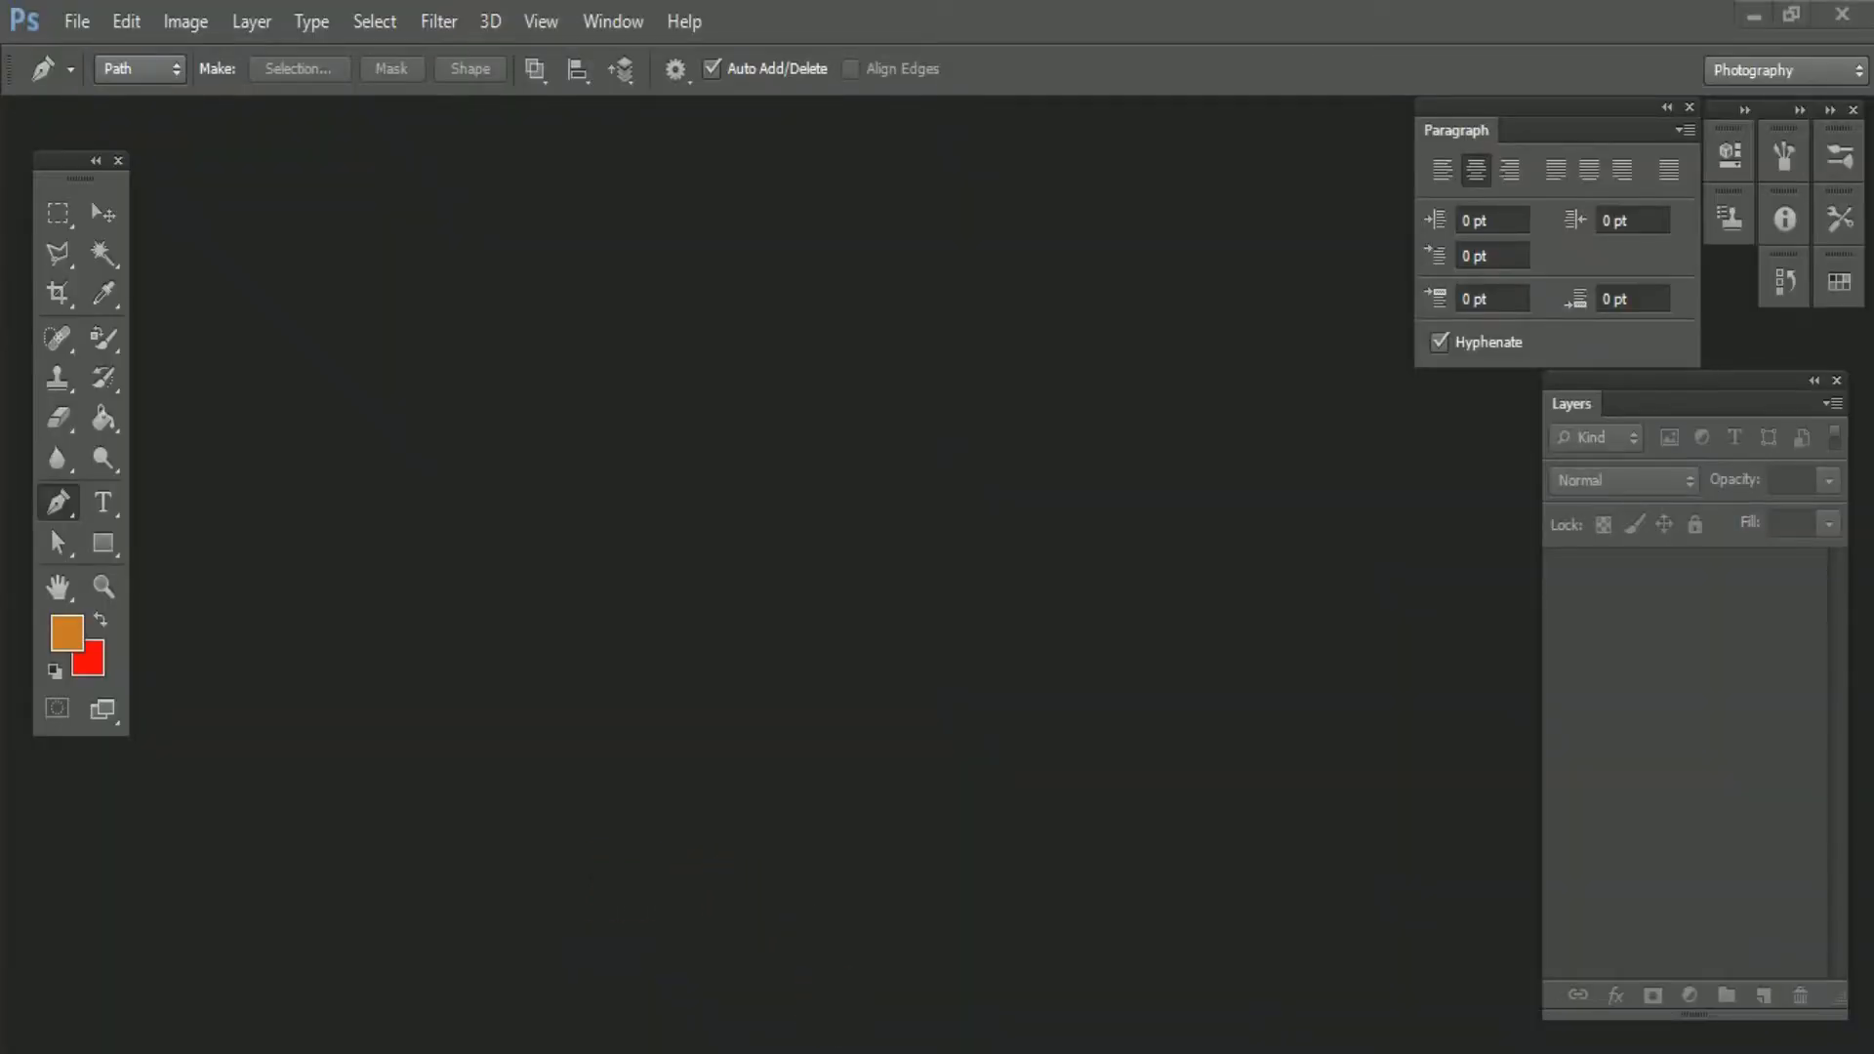
- In the "how to create cartoon animation part 1" folder, duplicate horseriding clipart.png and rename the copy 1.png
left_click(694, 1050)
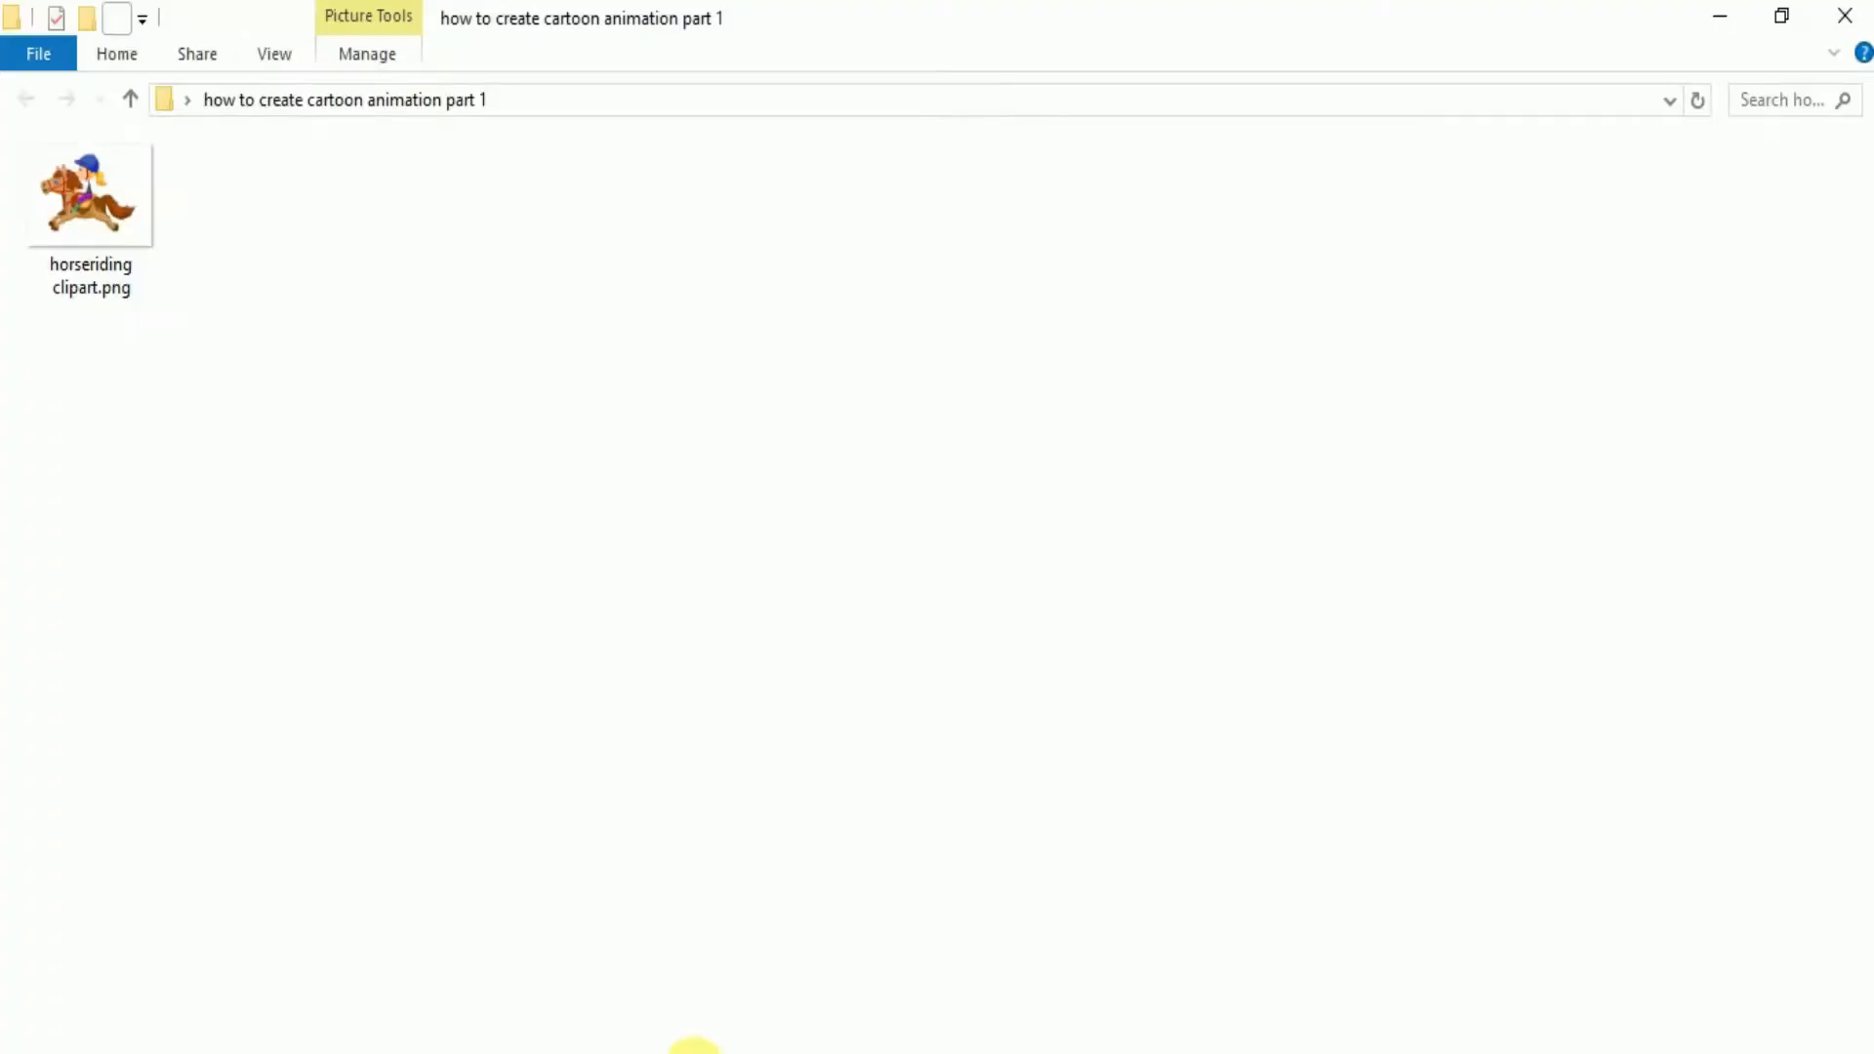
left_click(100, 225)
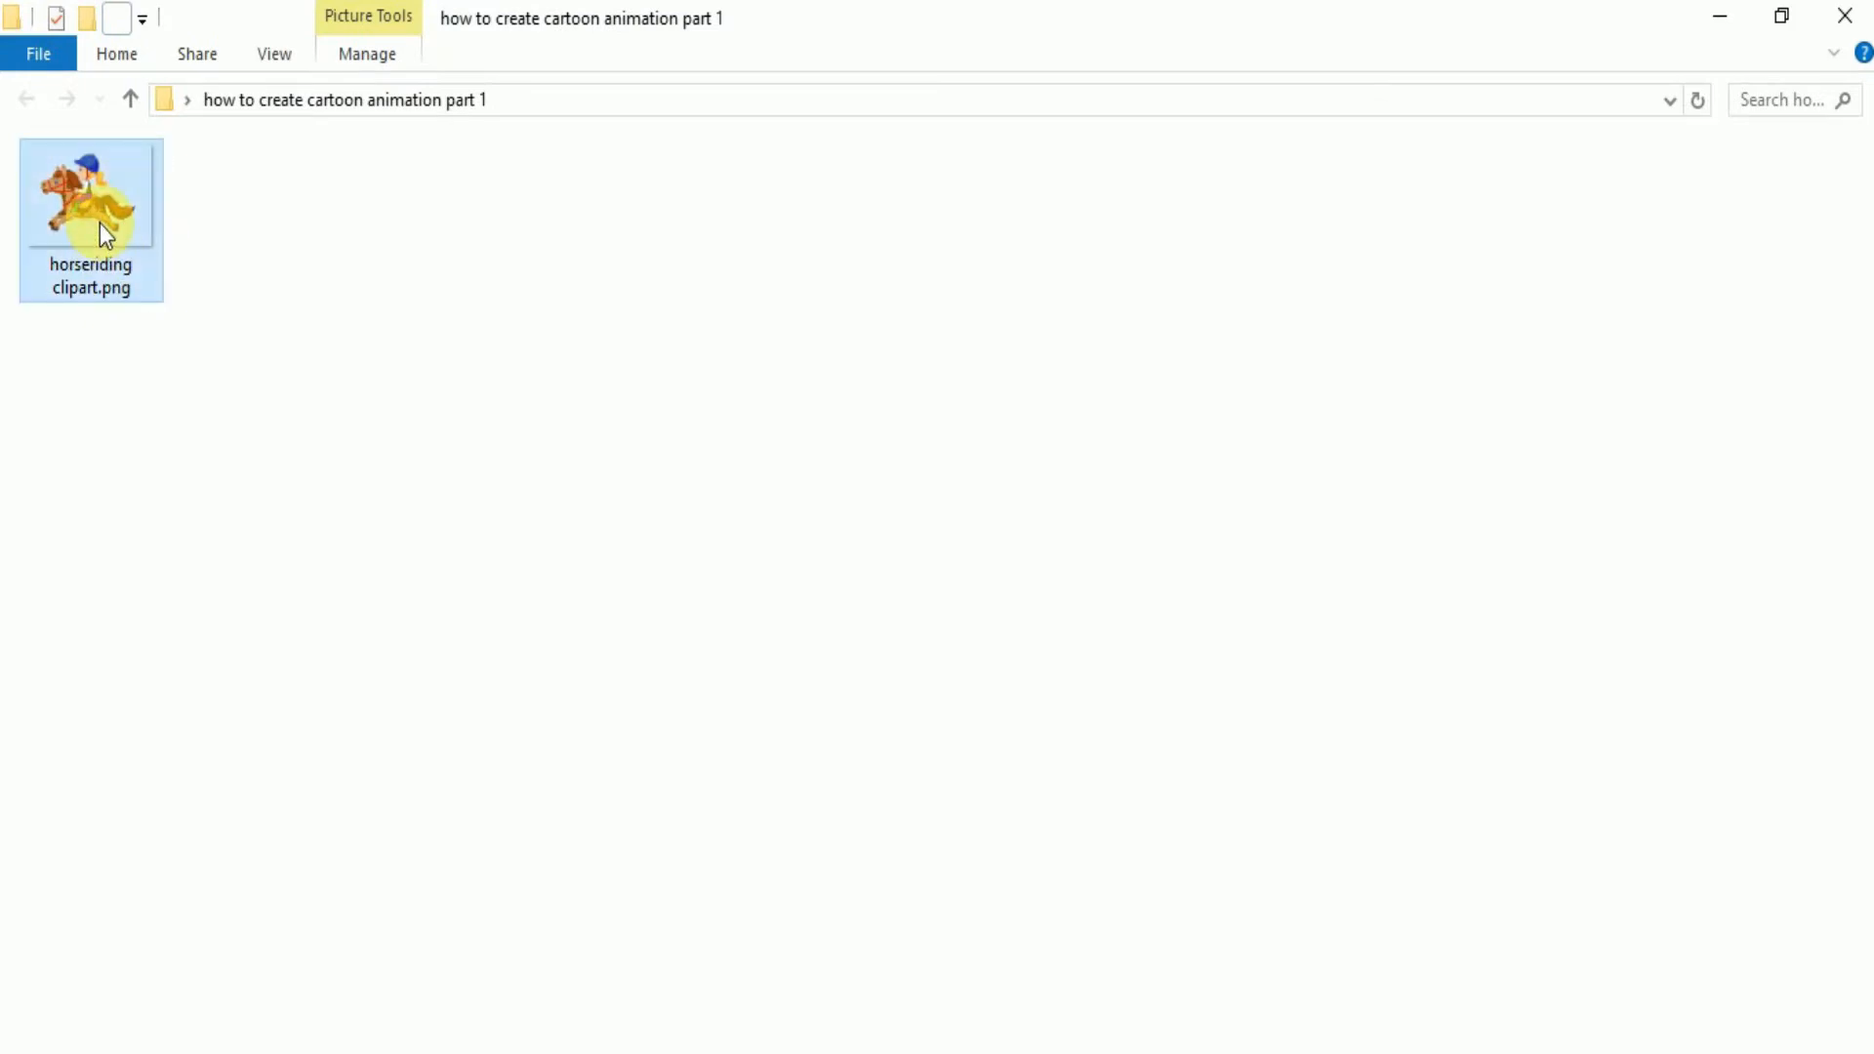
key("ctrl+c")
key("ctrl+v")
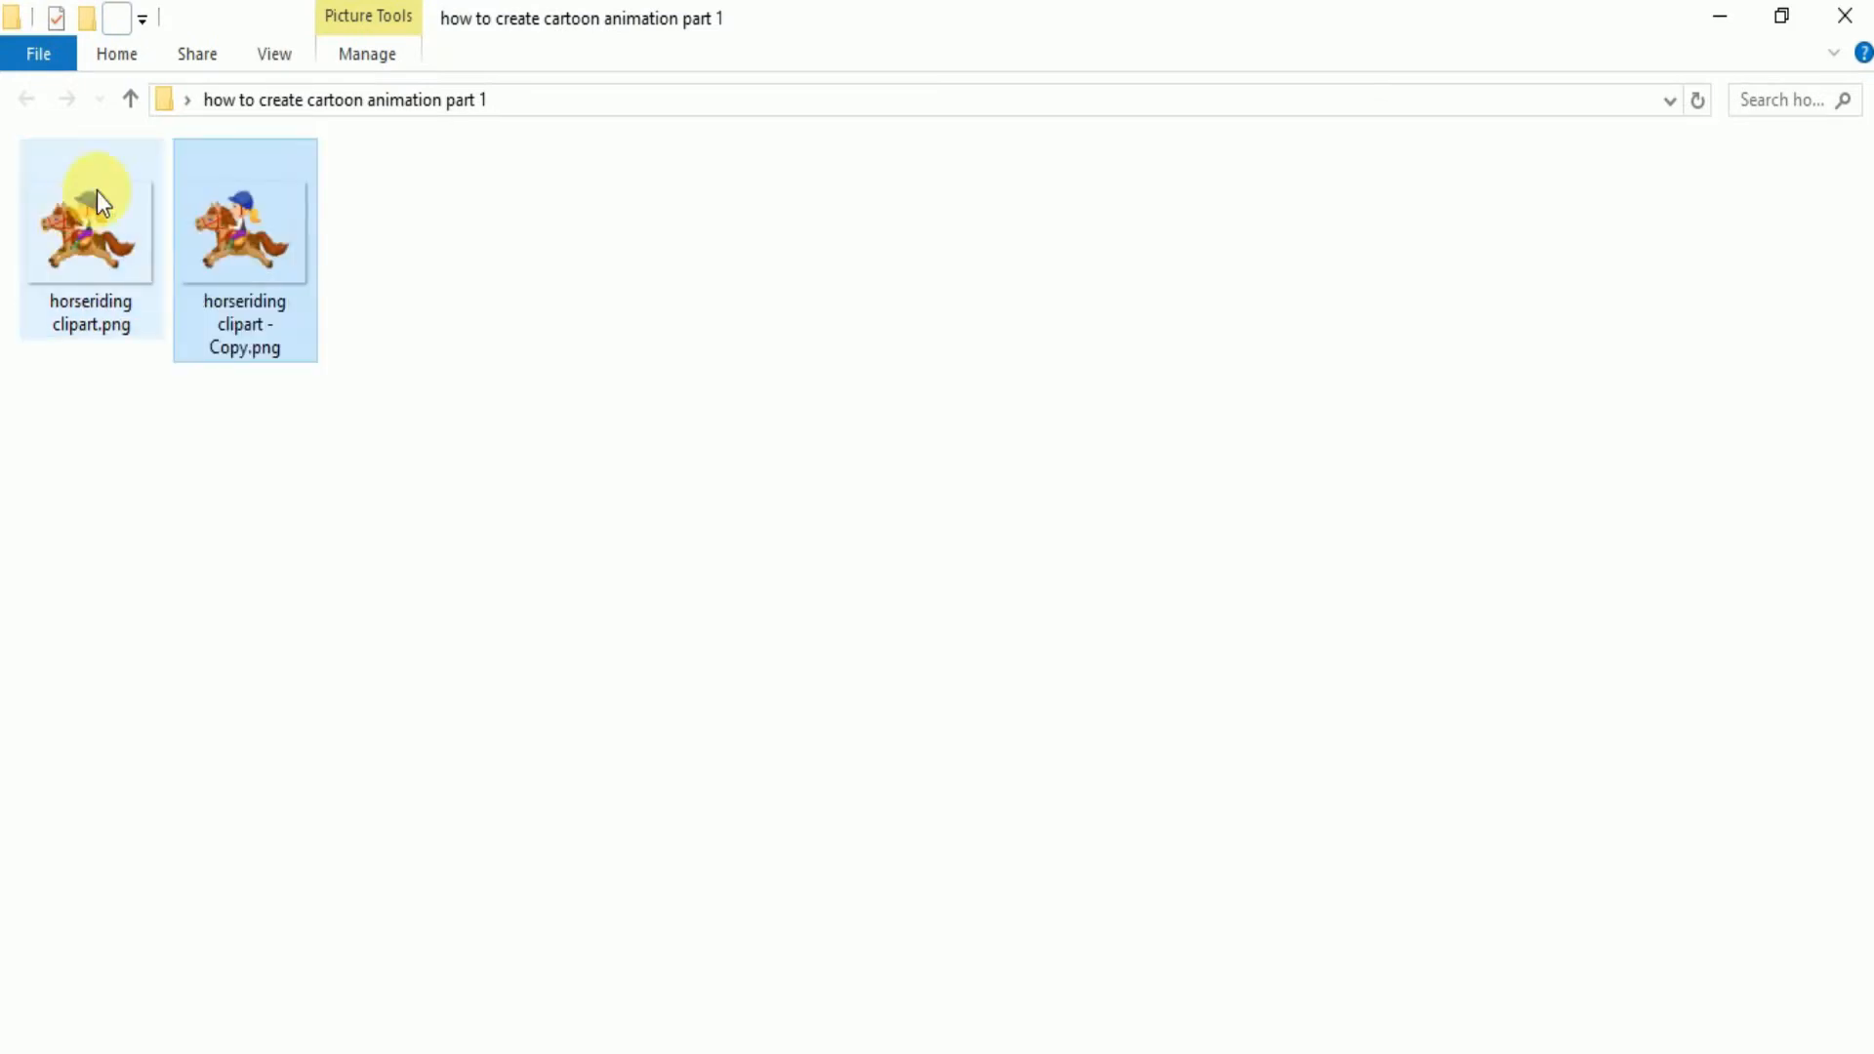
right_click(248, 219)
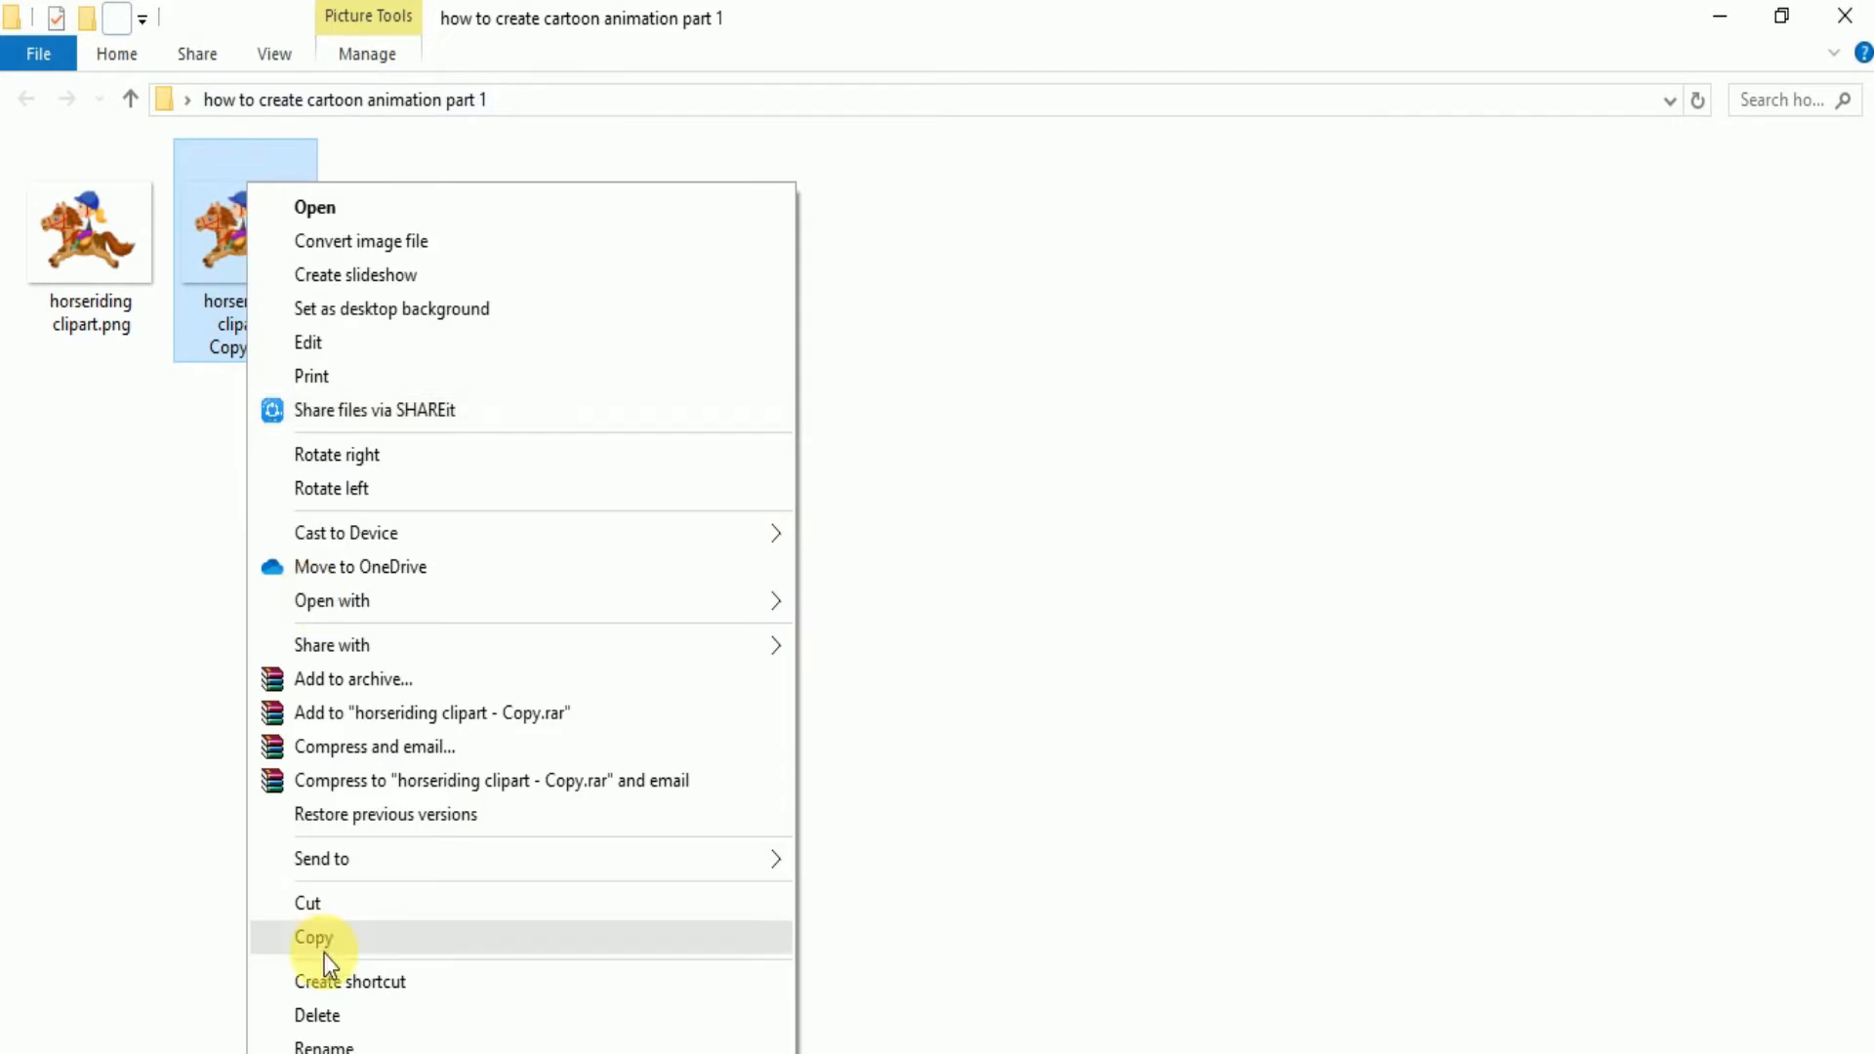
left_click(320, 1048)
type("1")
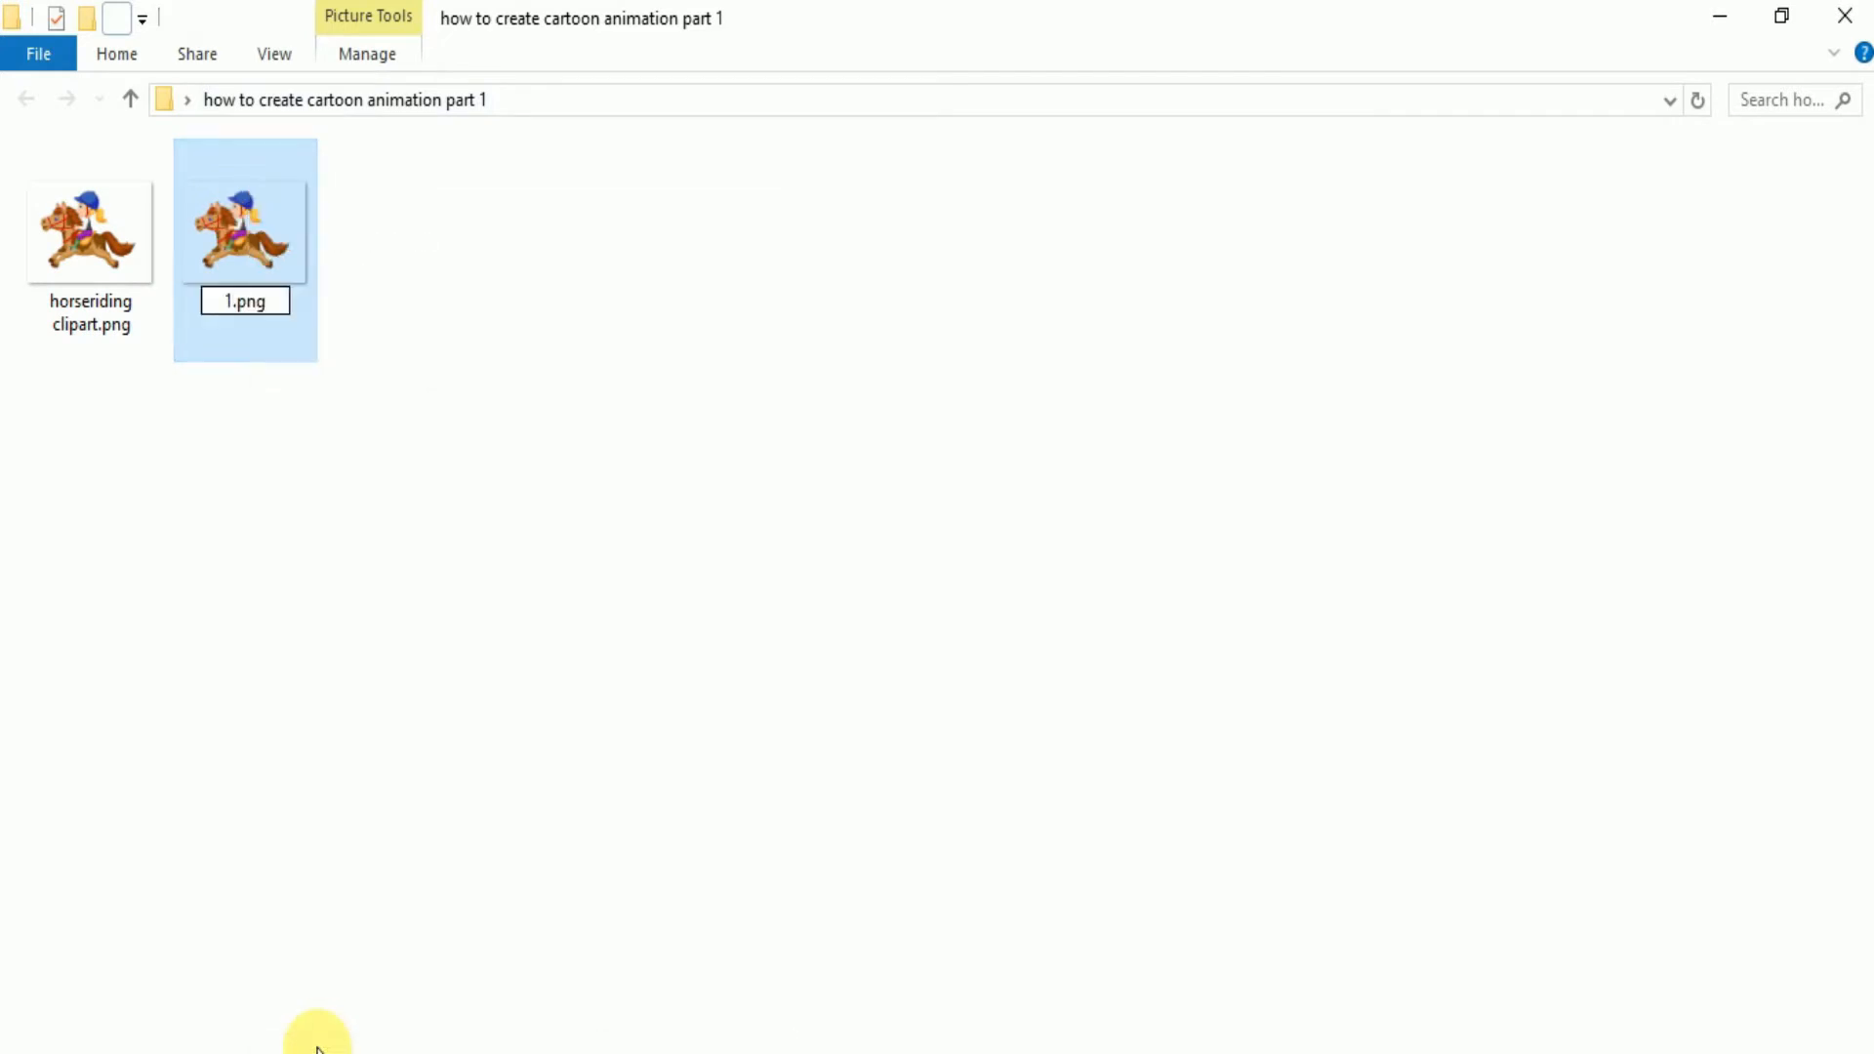
left_click(559, 622)
- Open 1.png in Photoshop, leaving its colours as is without colour management
left_click(252, 225)
left_click_drag(252, 226, 798, 687)
key("i")
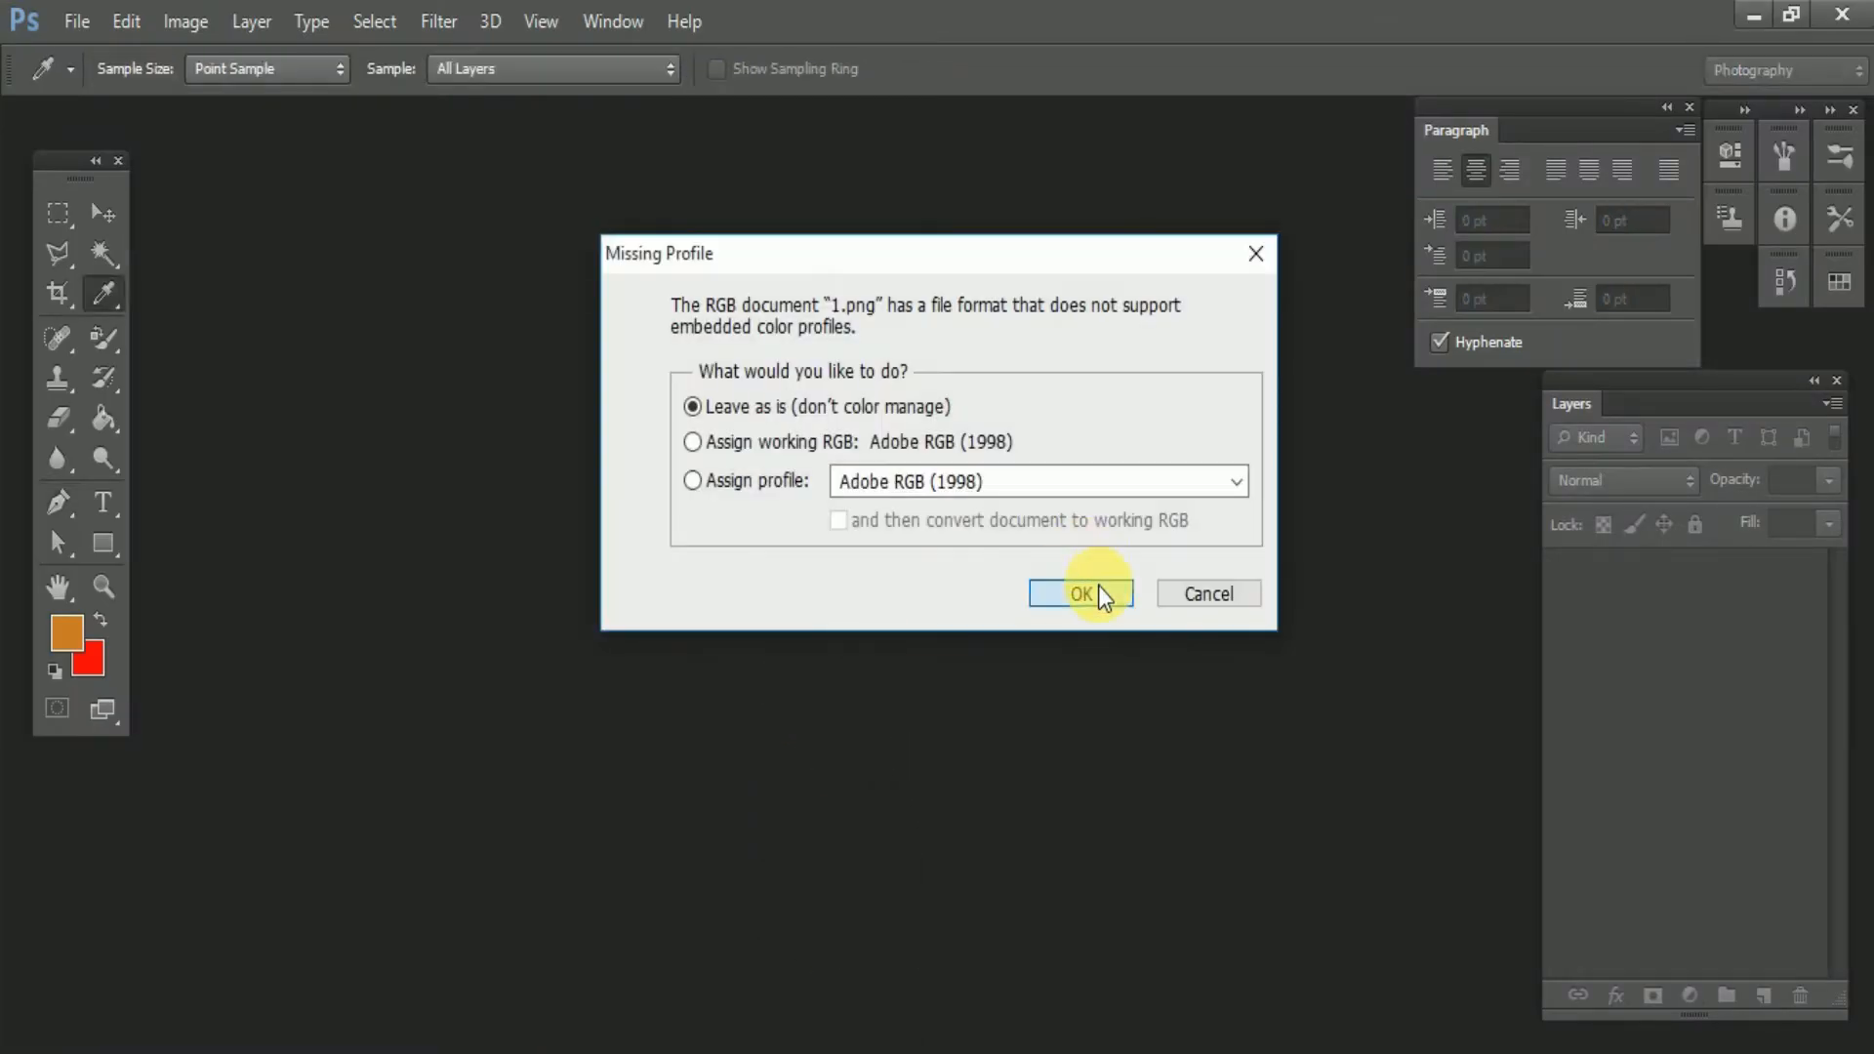
left_click(1080, 594)
key("p")
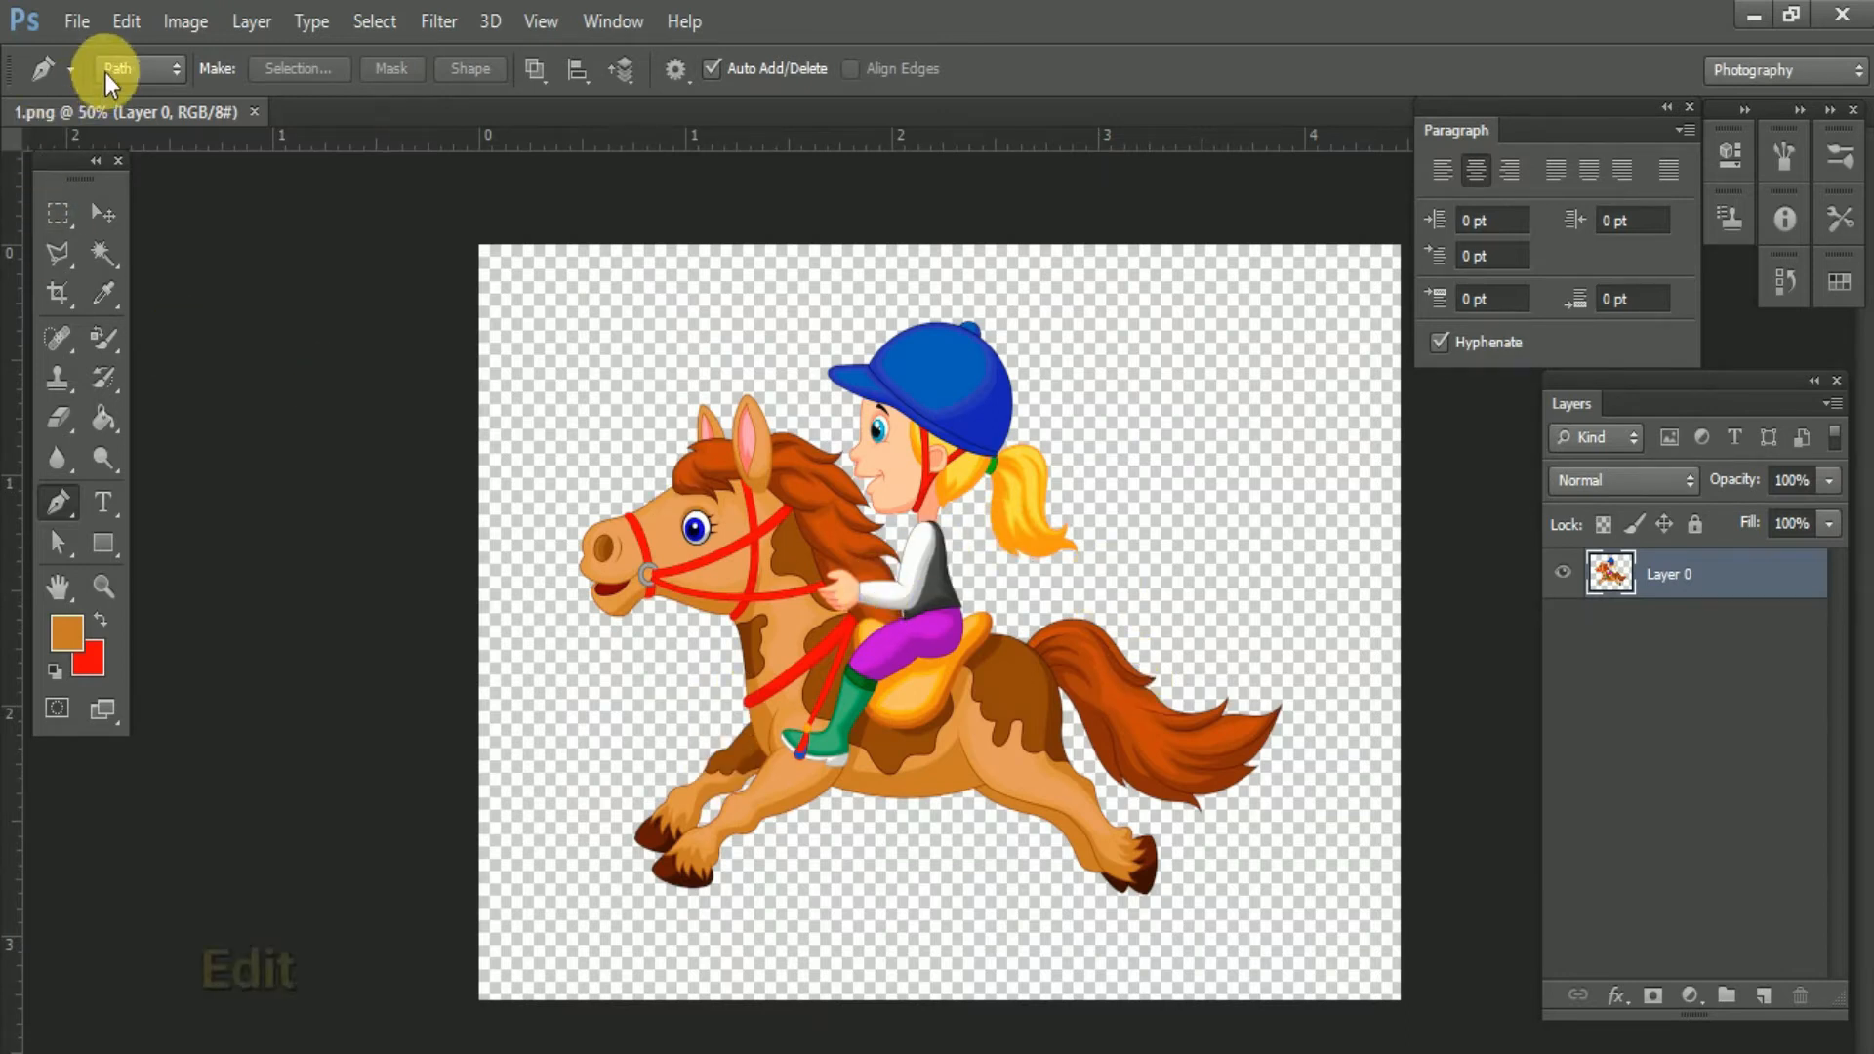
- Start Puppet Warp on Layer 0 and pin the horse's neck, rider's hip, horse's rump, upper front leg and upper hind leg
left_click(126, 20)
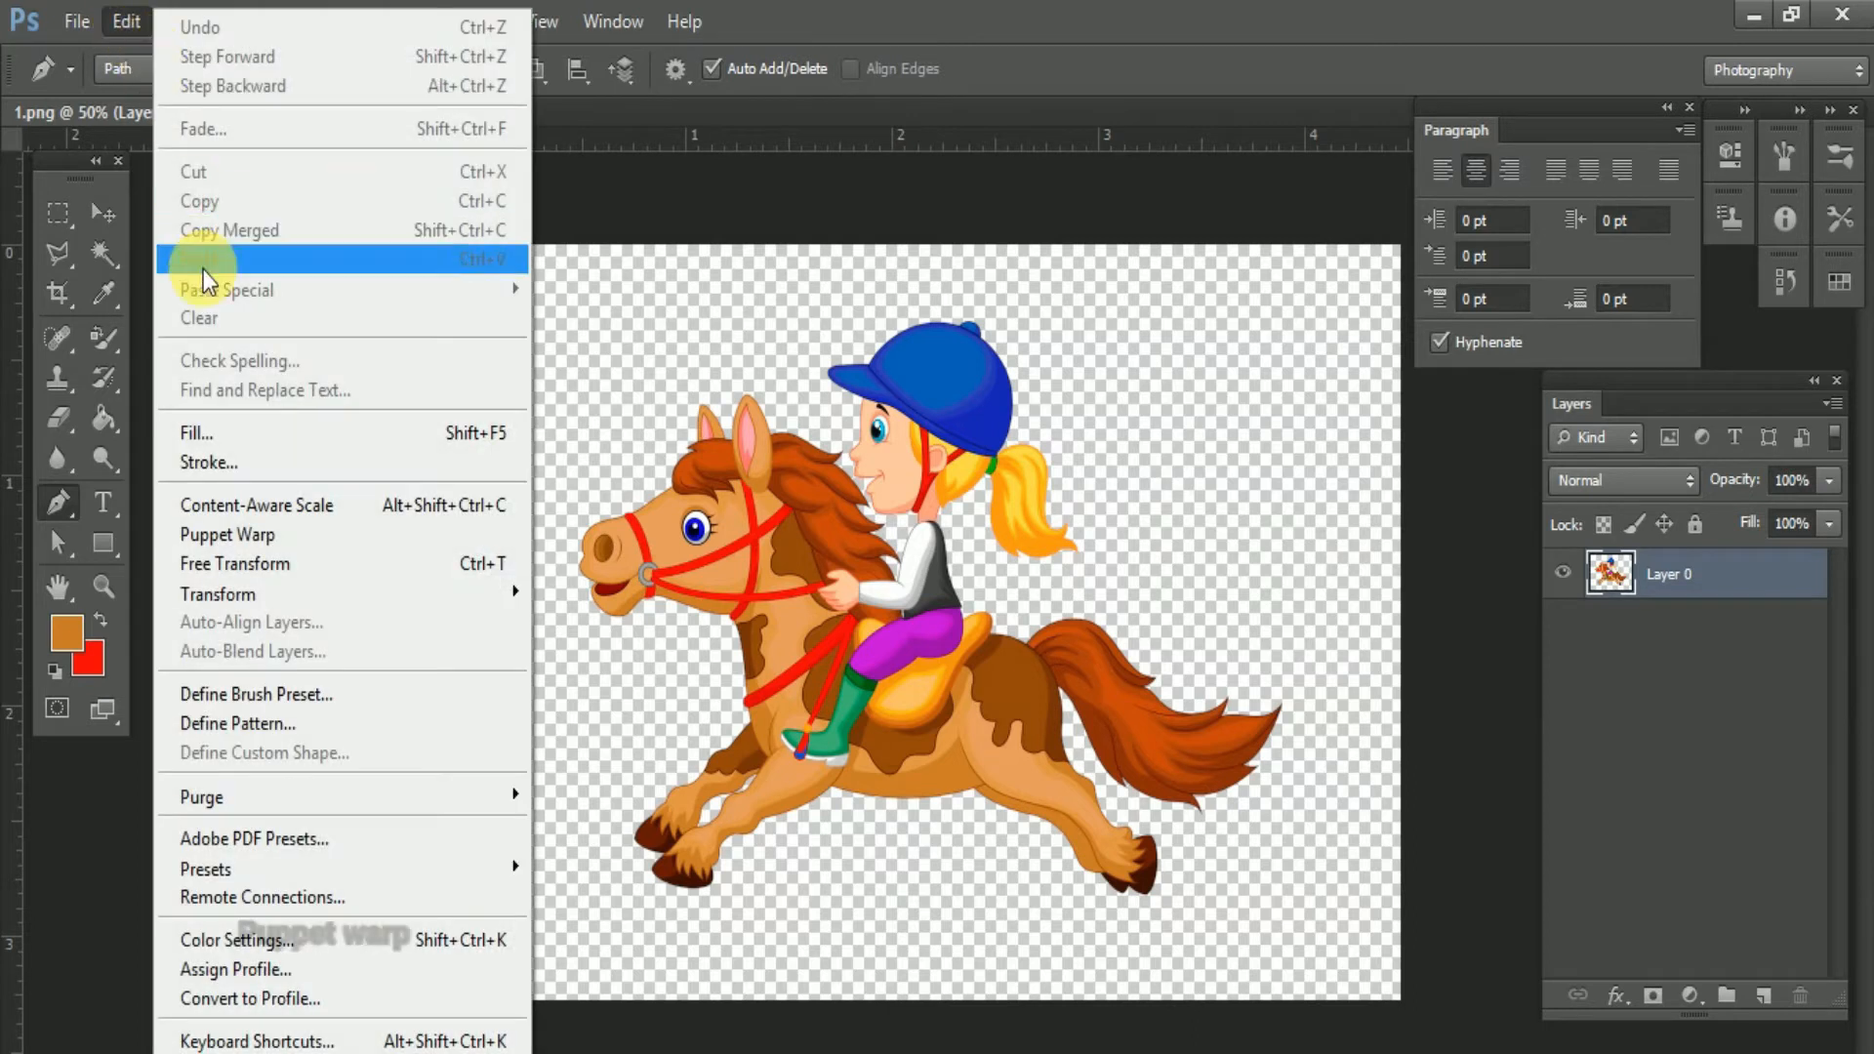
left_click(252, 538)
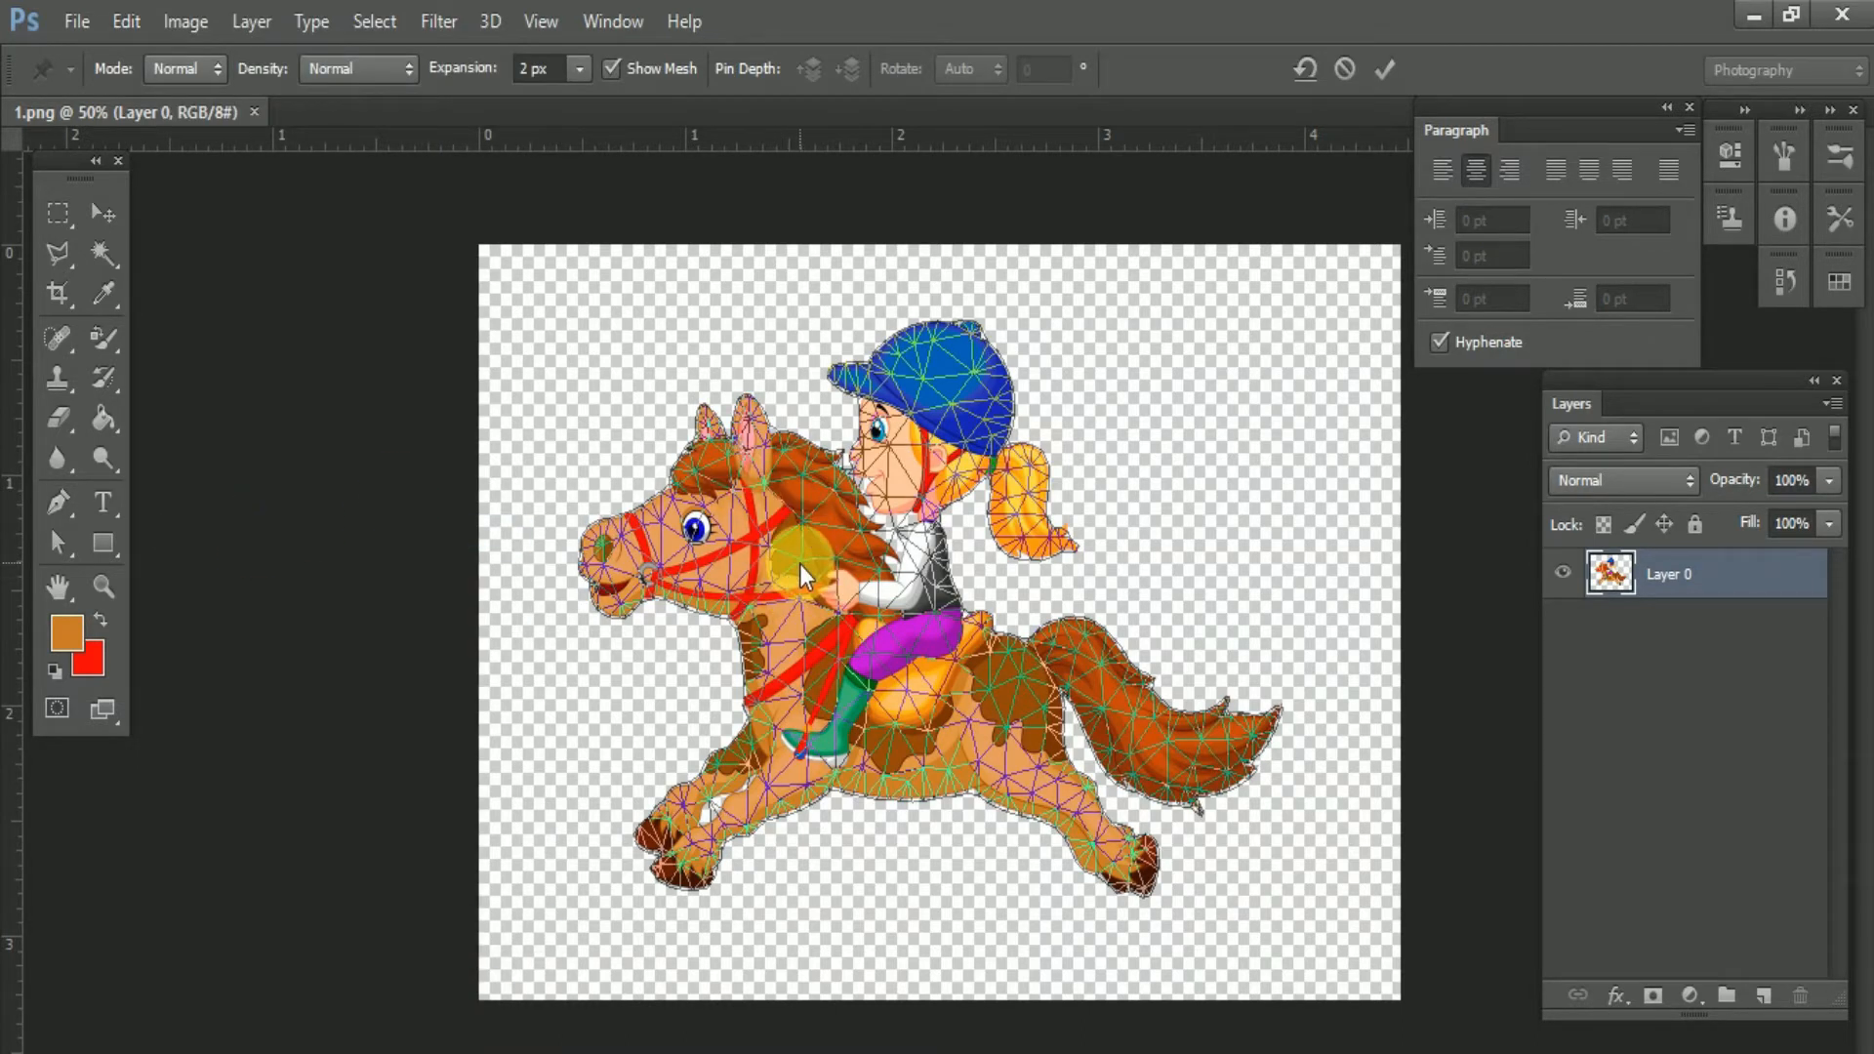
left_click(802, 566)
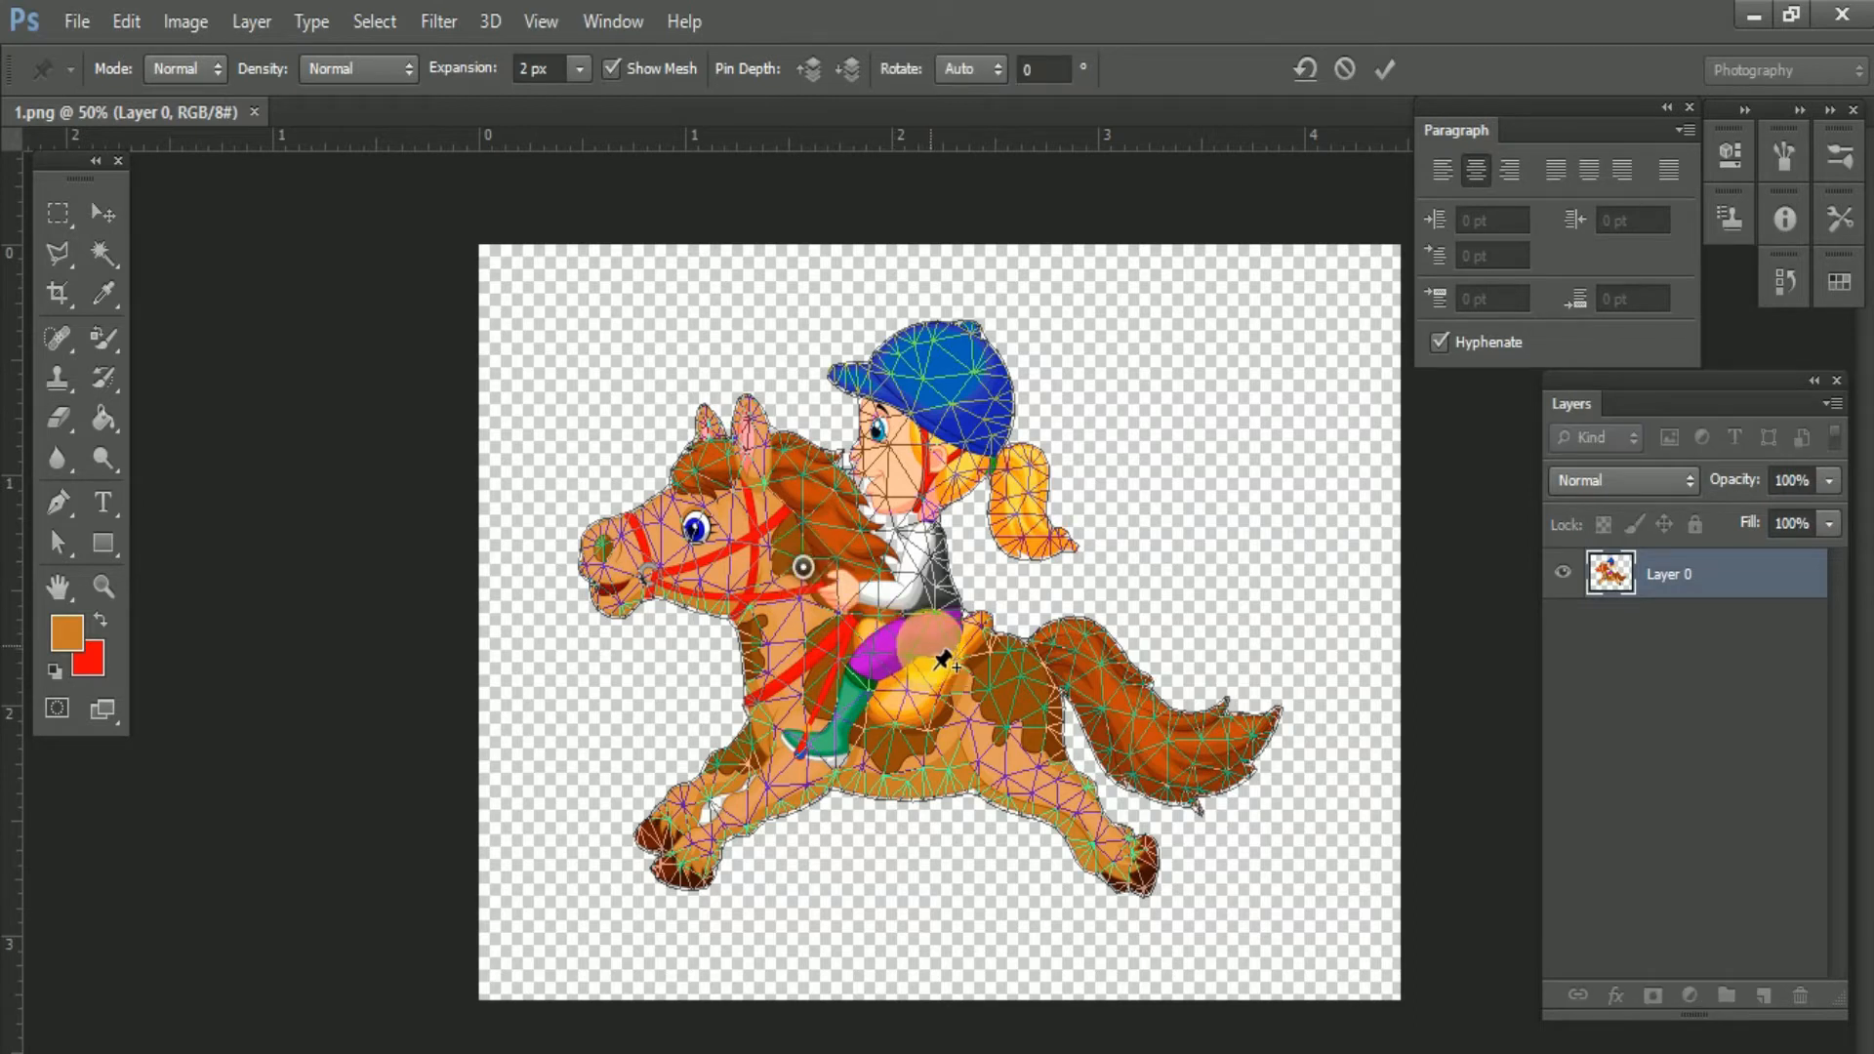
left_click(934, 649)
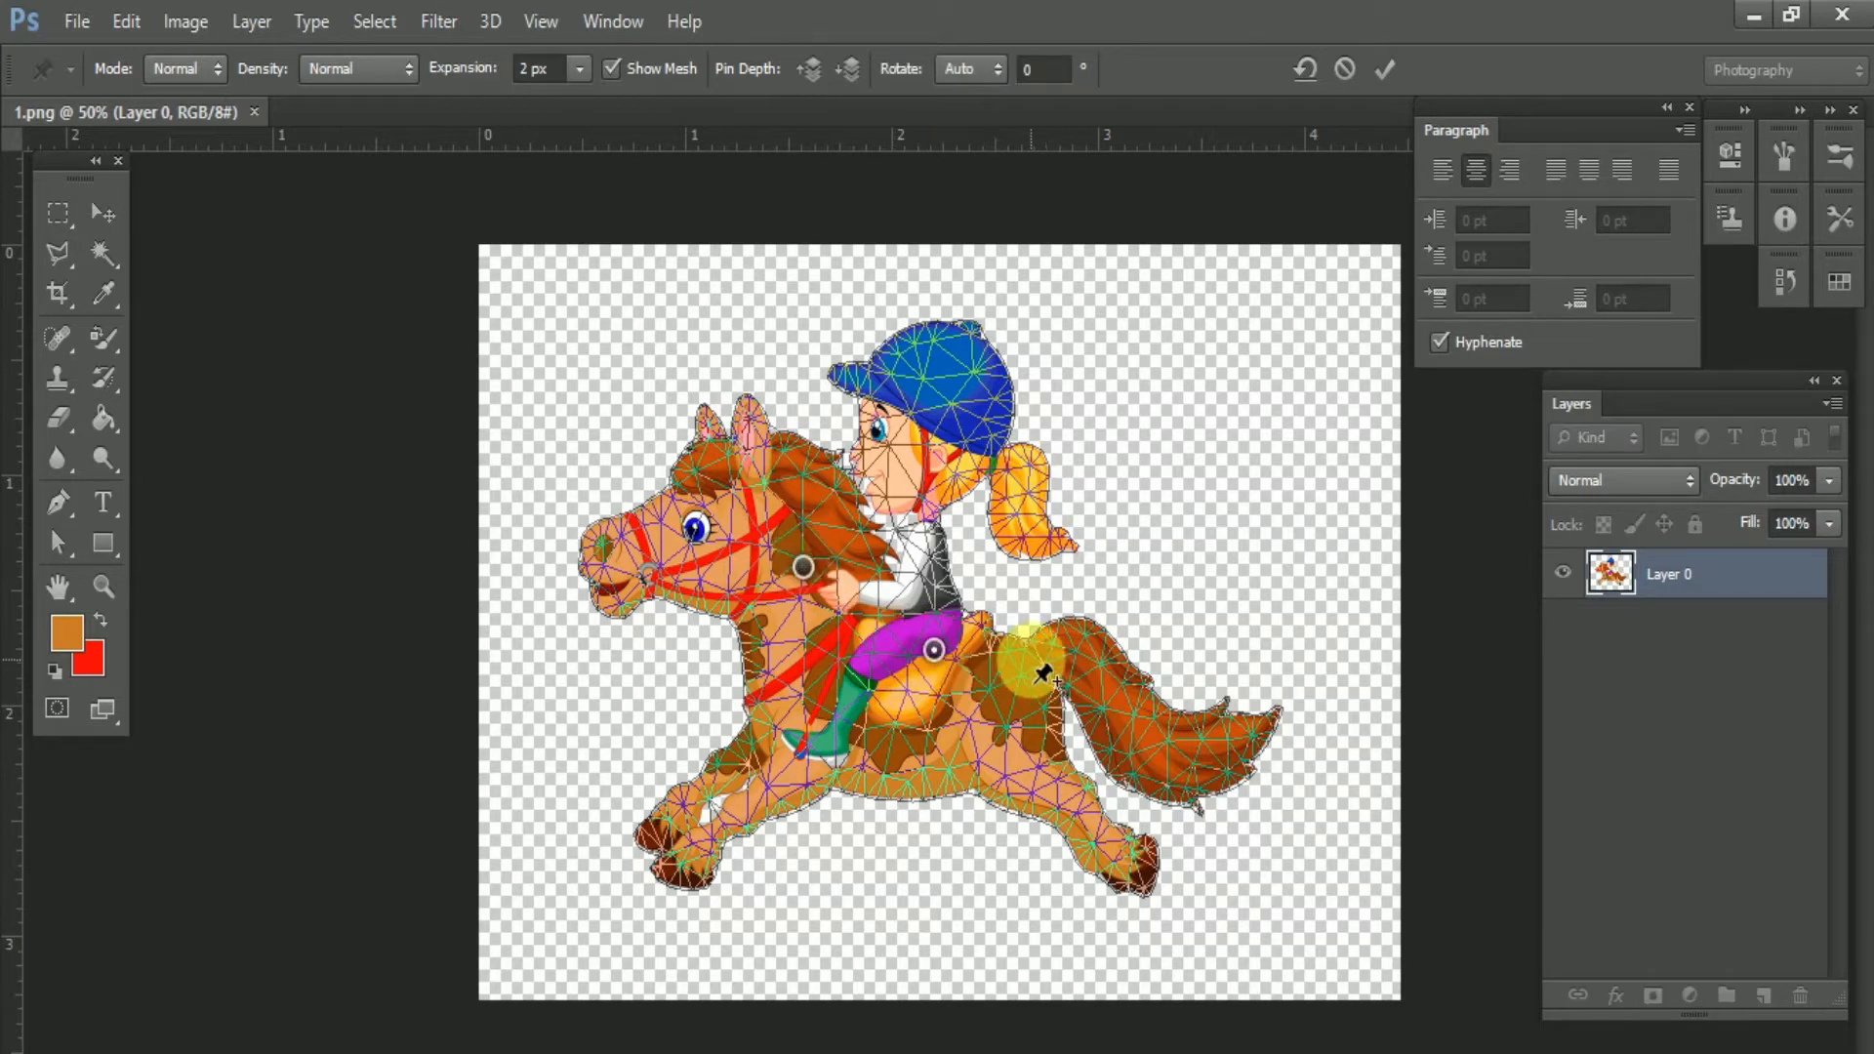
left_click(1035, 665)
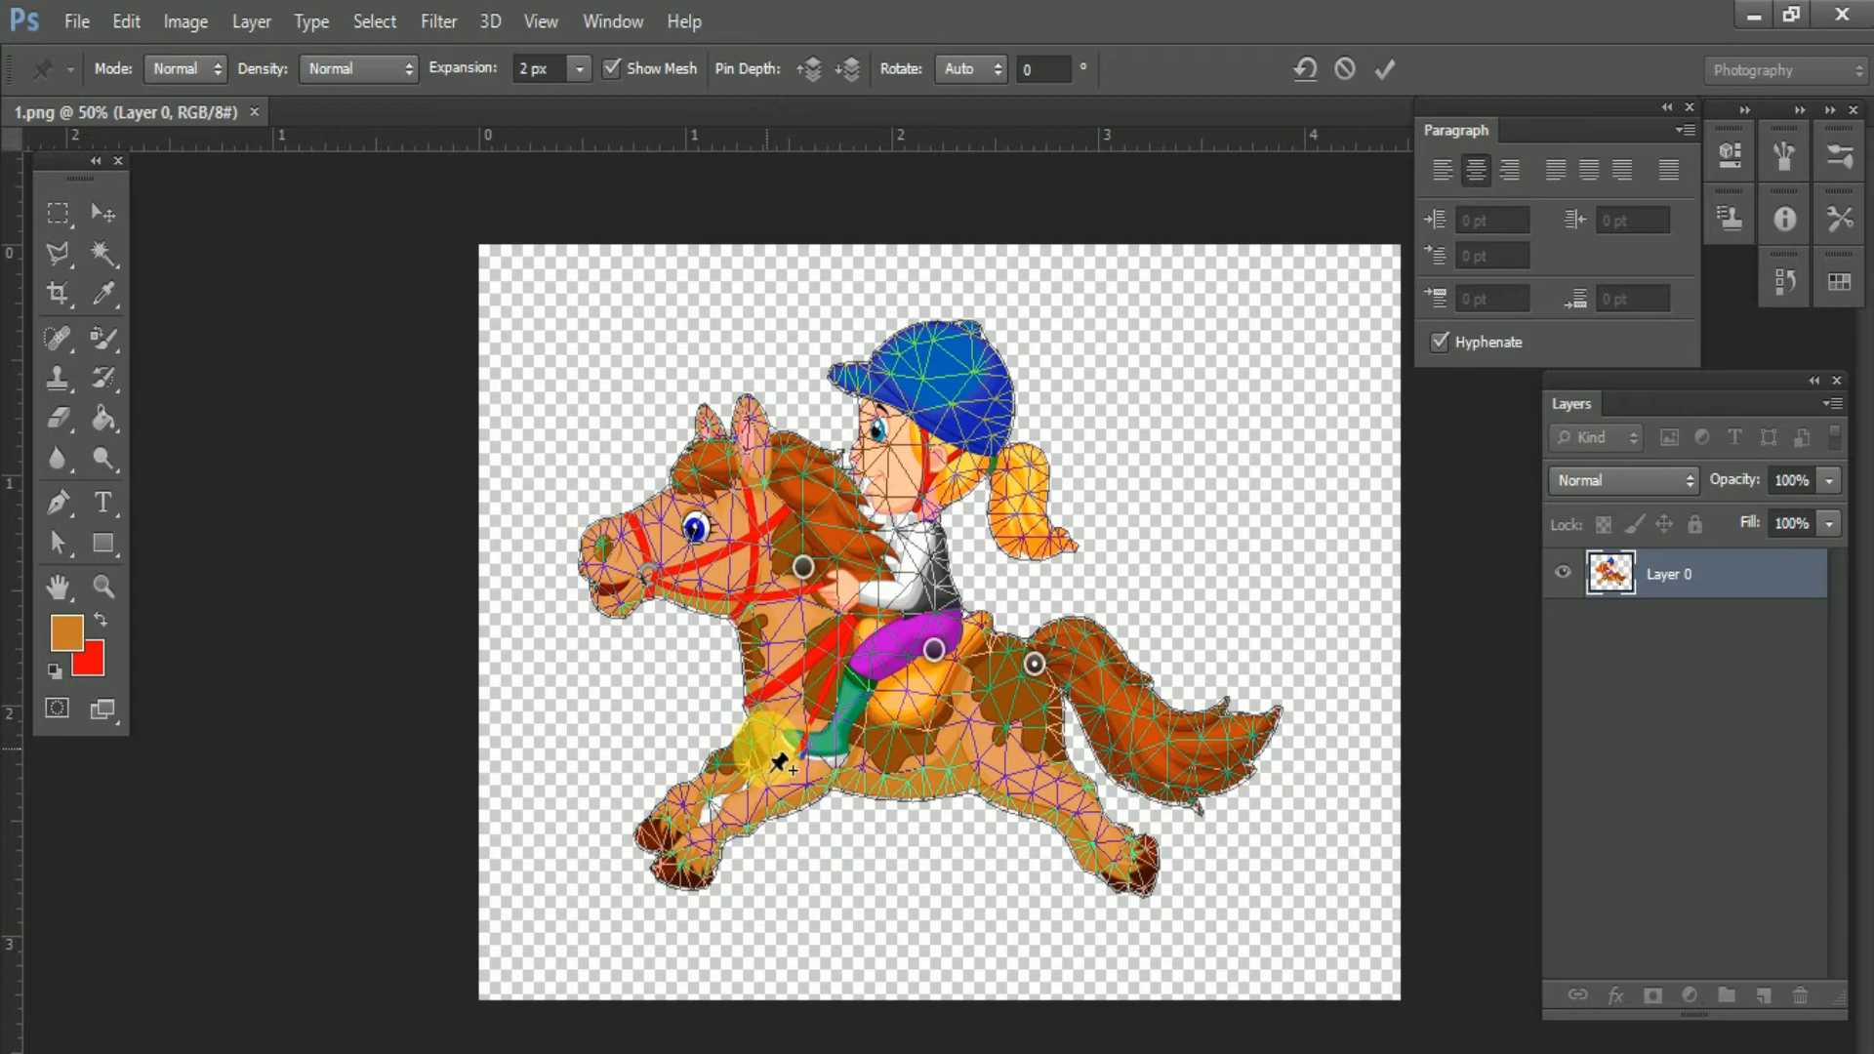
left_click(772, 755)
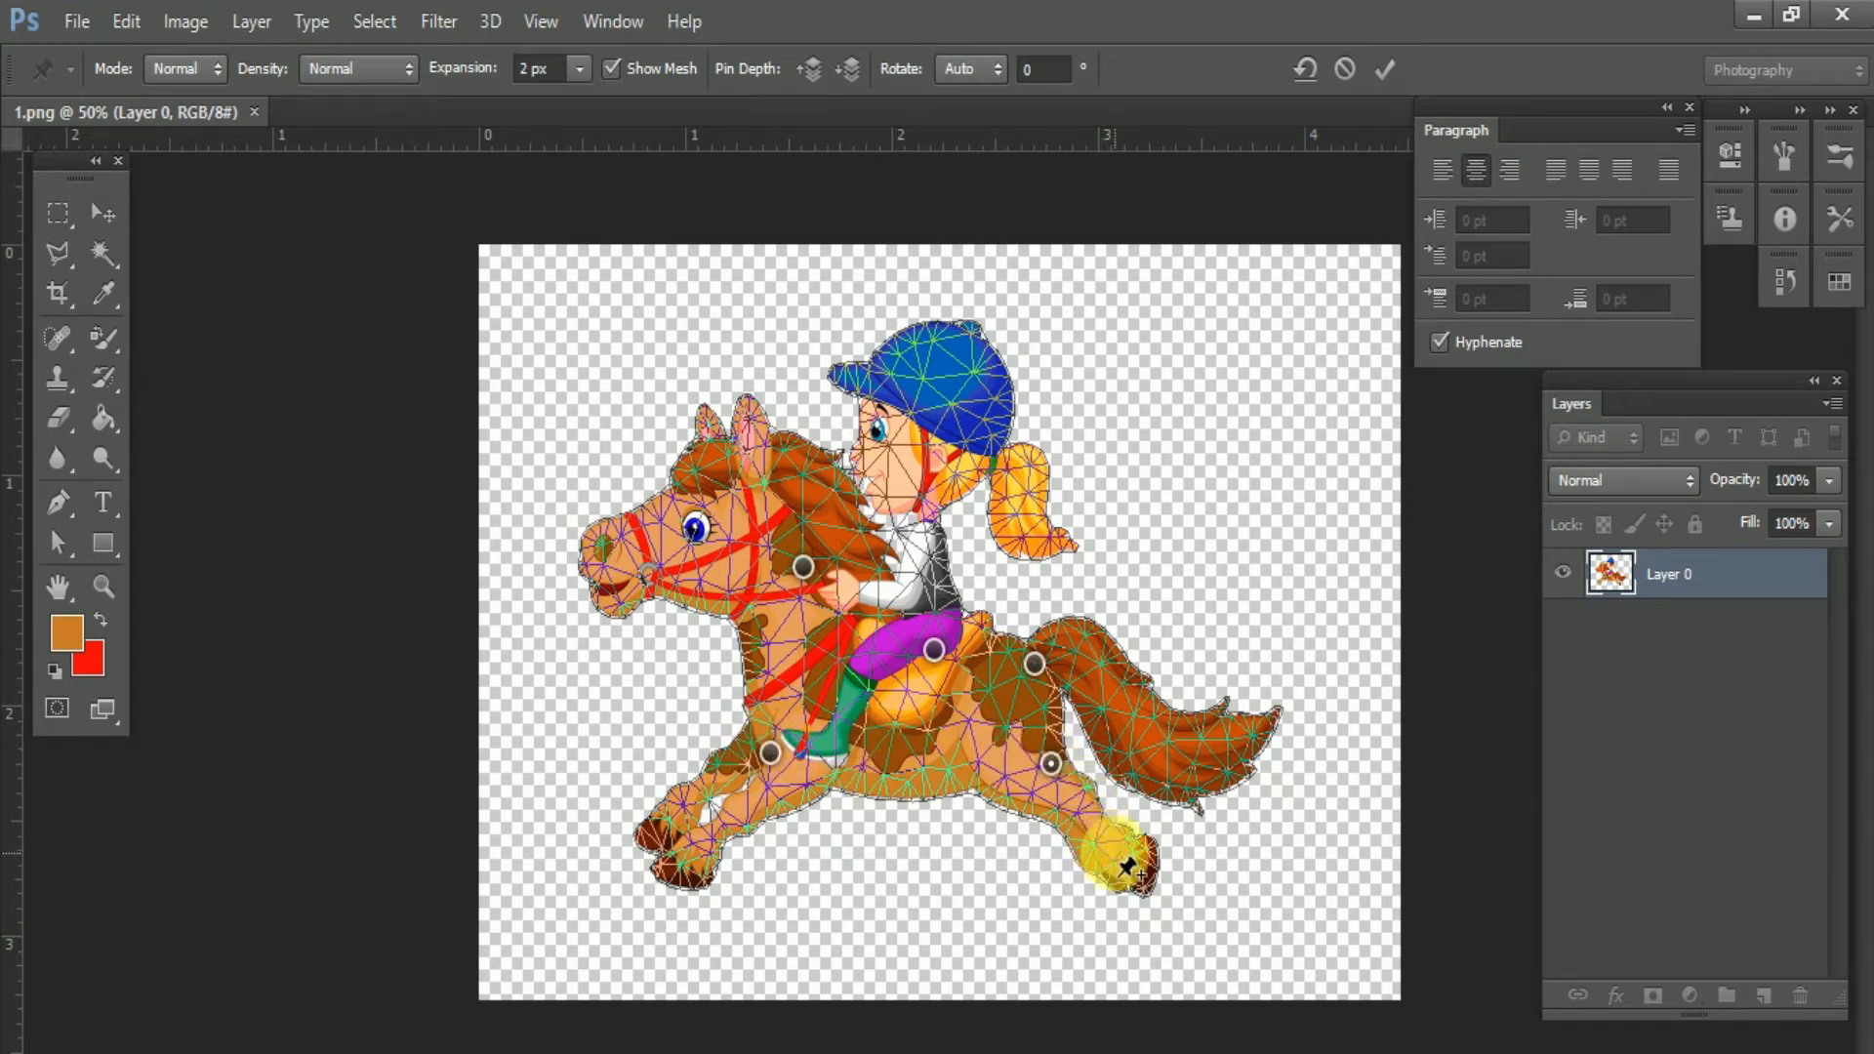
- Add warp pins on the lower hind leg and tail, bending the leg forward under the body and curling the tail upward
left_click_drag(1118, 859, 1002, 849)
left_click(1200, 749)
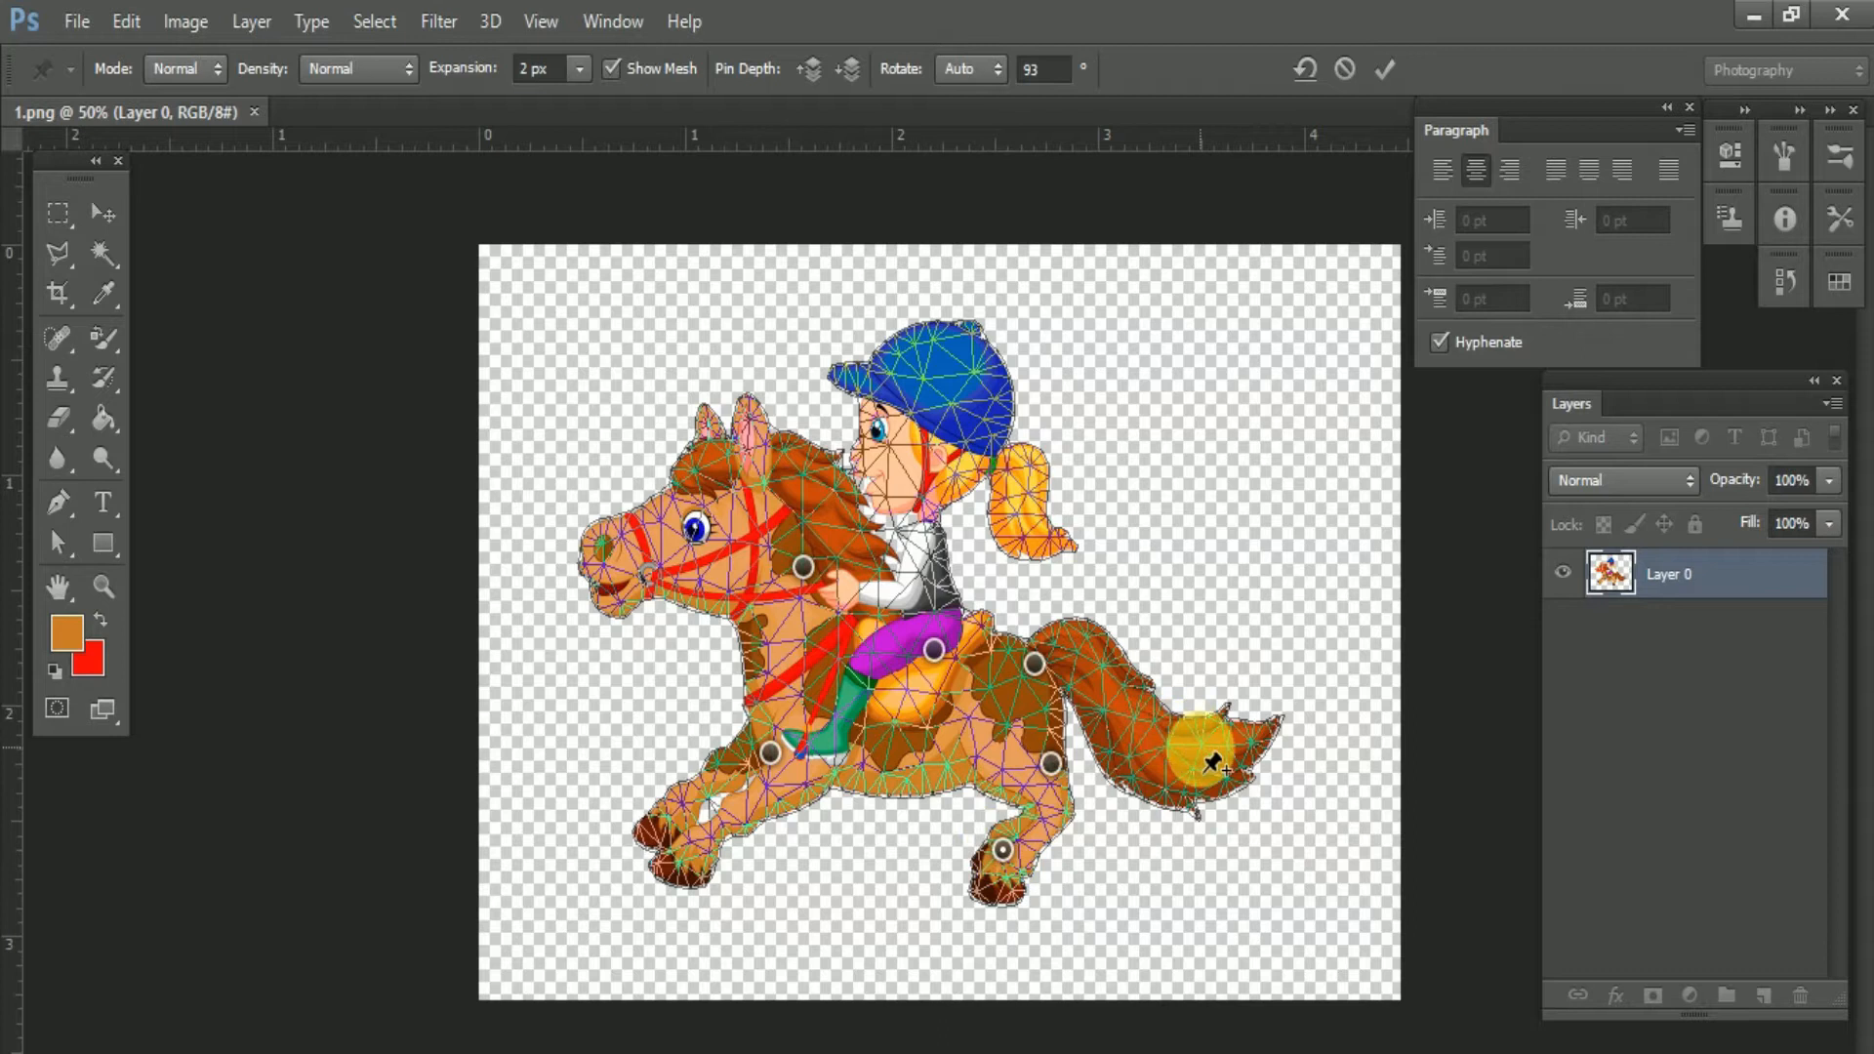
left_click_drag(1201, 749, 1150, 565)
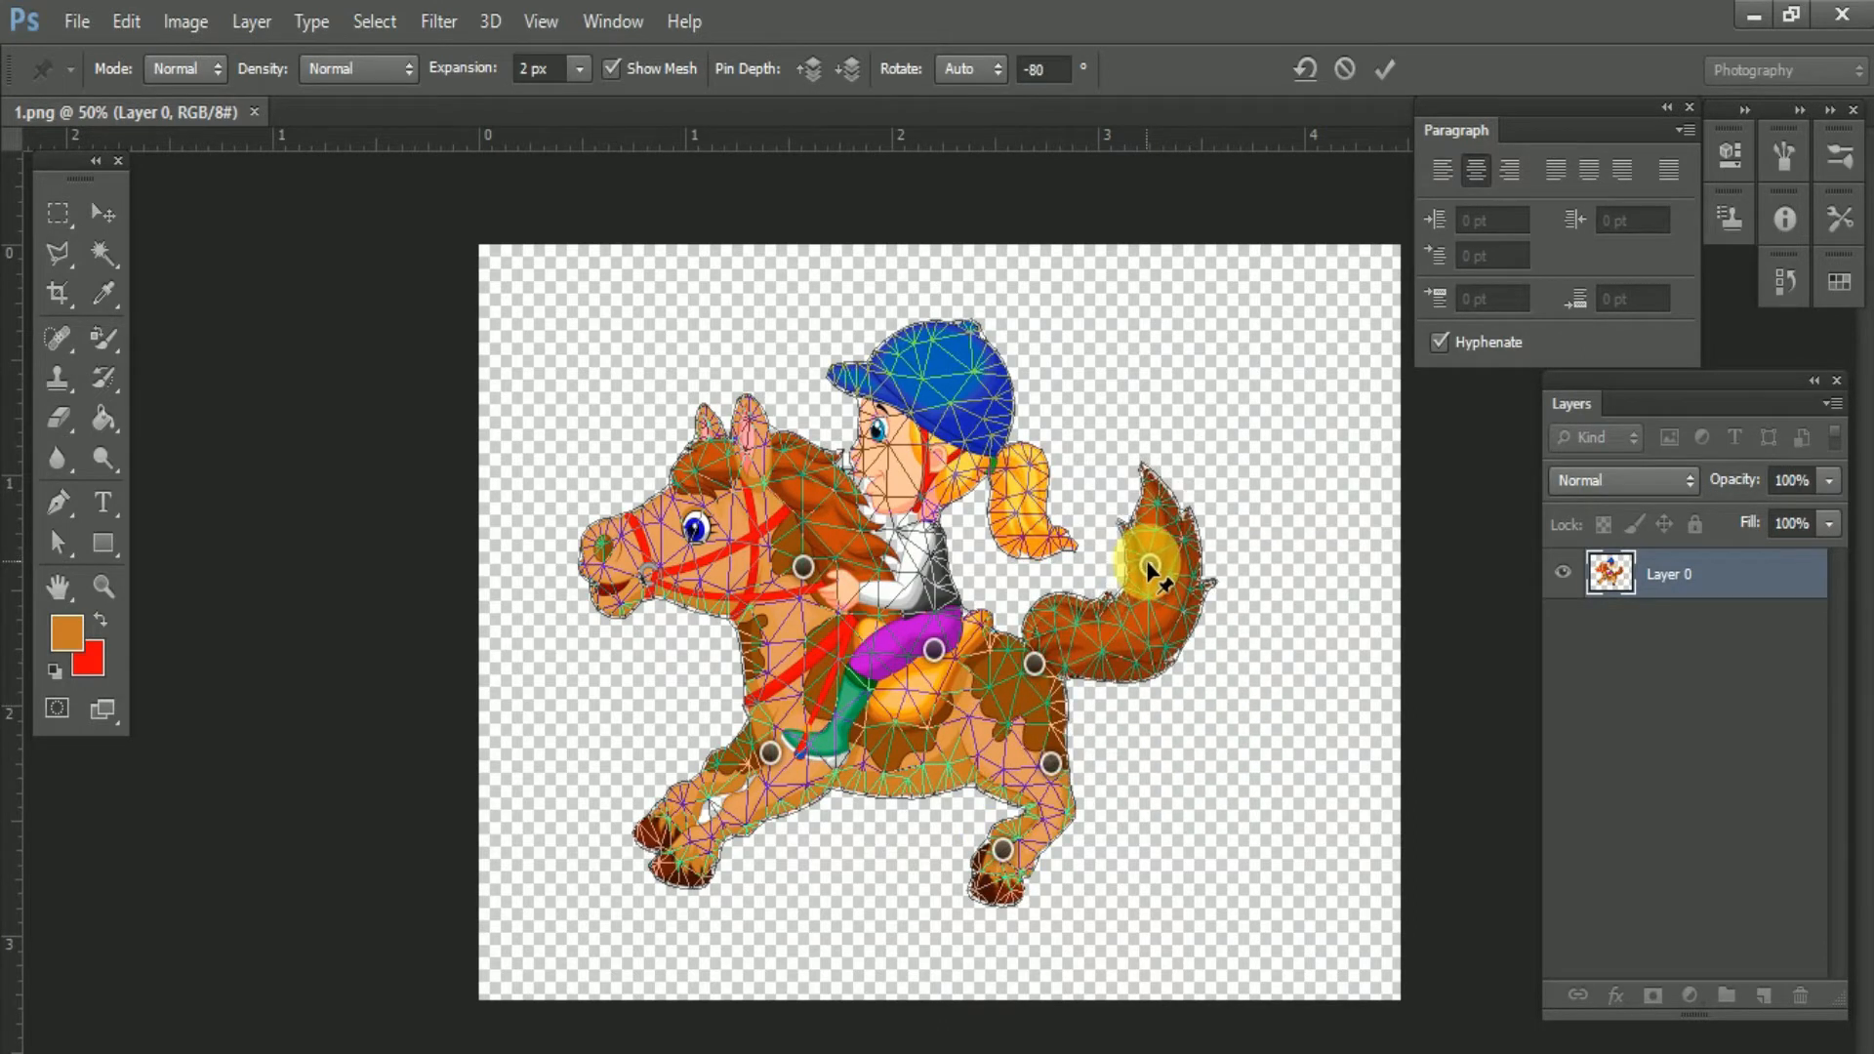
- Pin the horse's head at the eye, tilt it up and back toward the rider, and apply the warp
left_click(694, 535)
left_click_drag(689, 535, 727, 479)
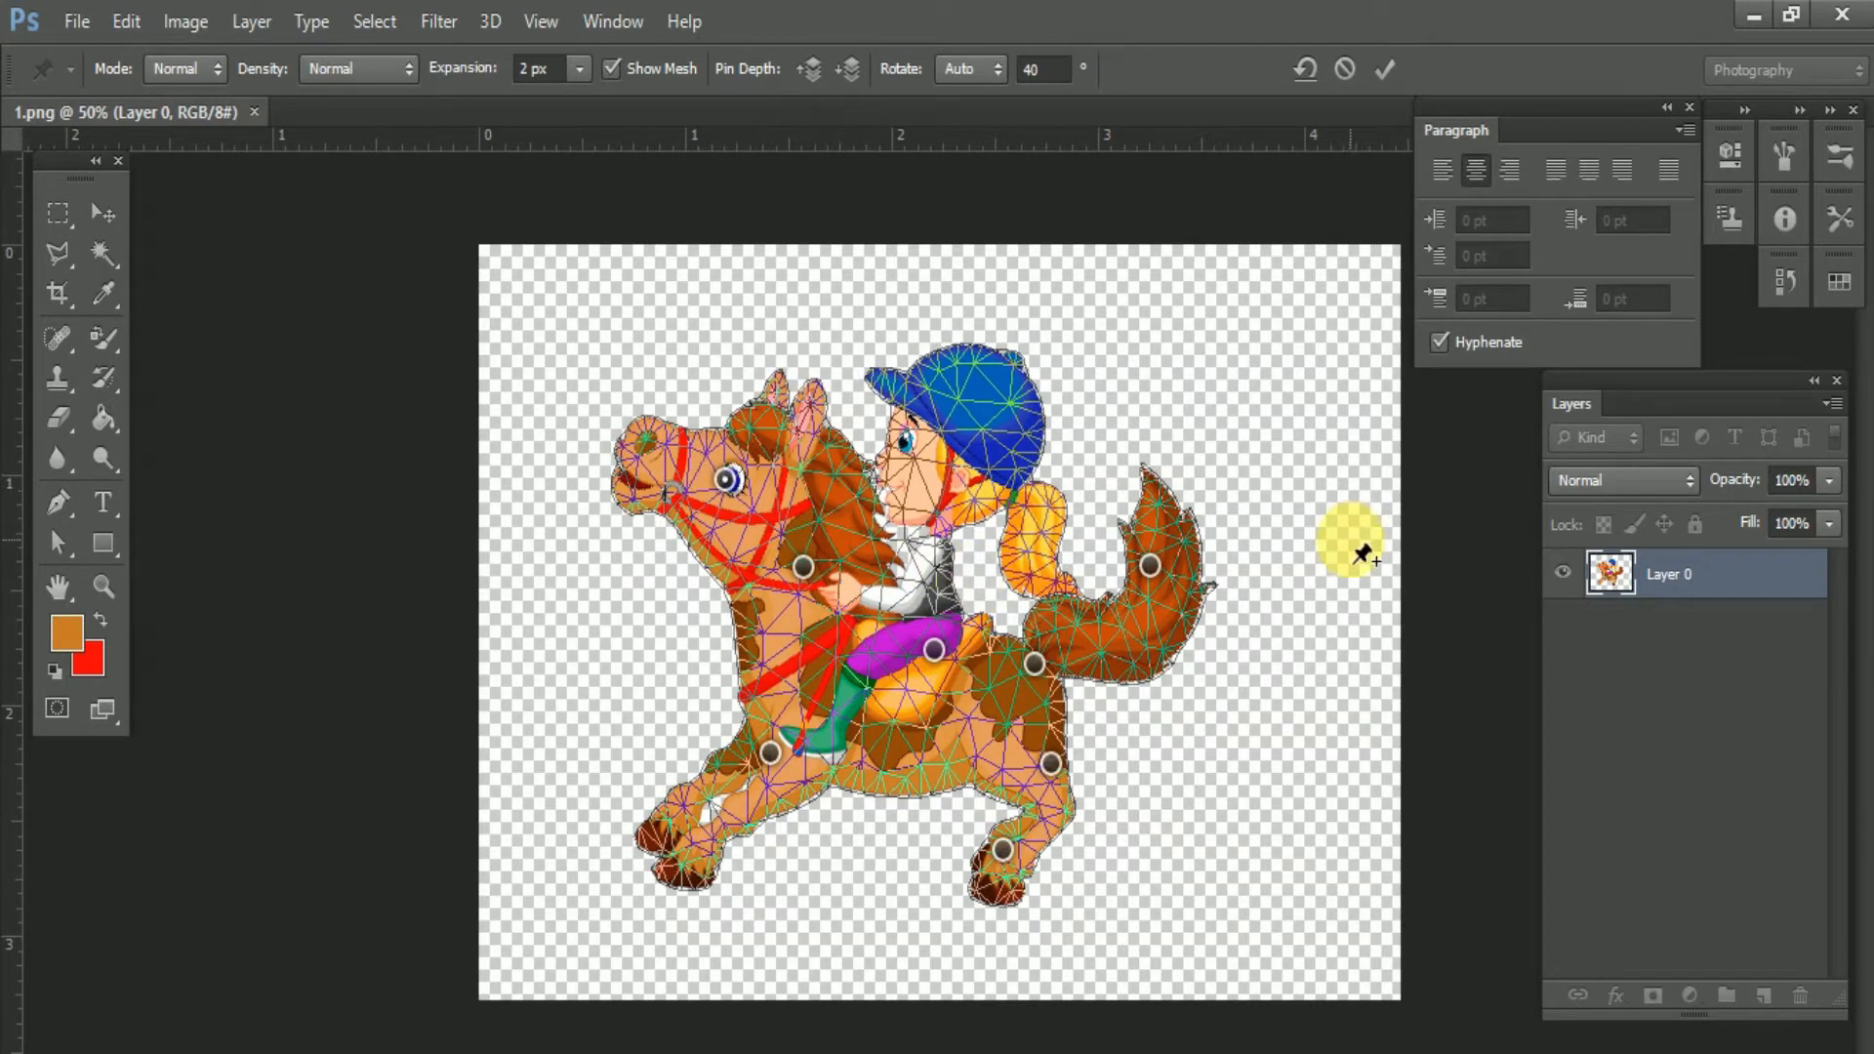
left_click(1385, 72)
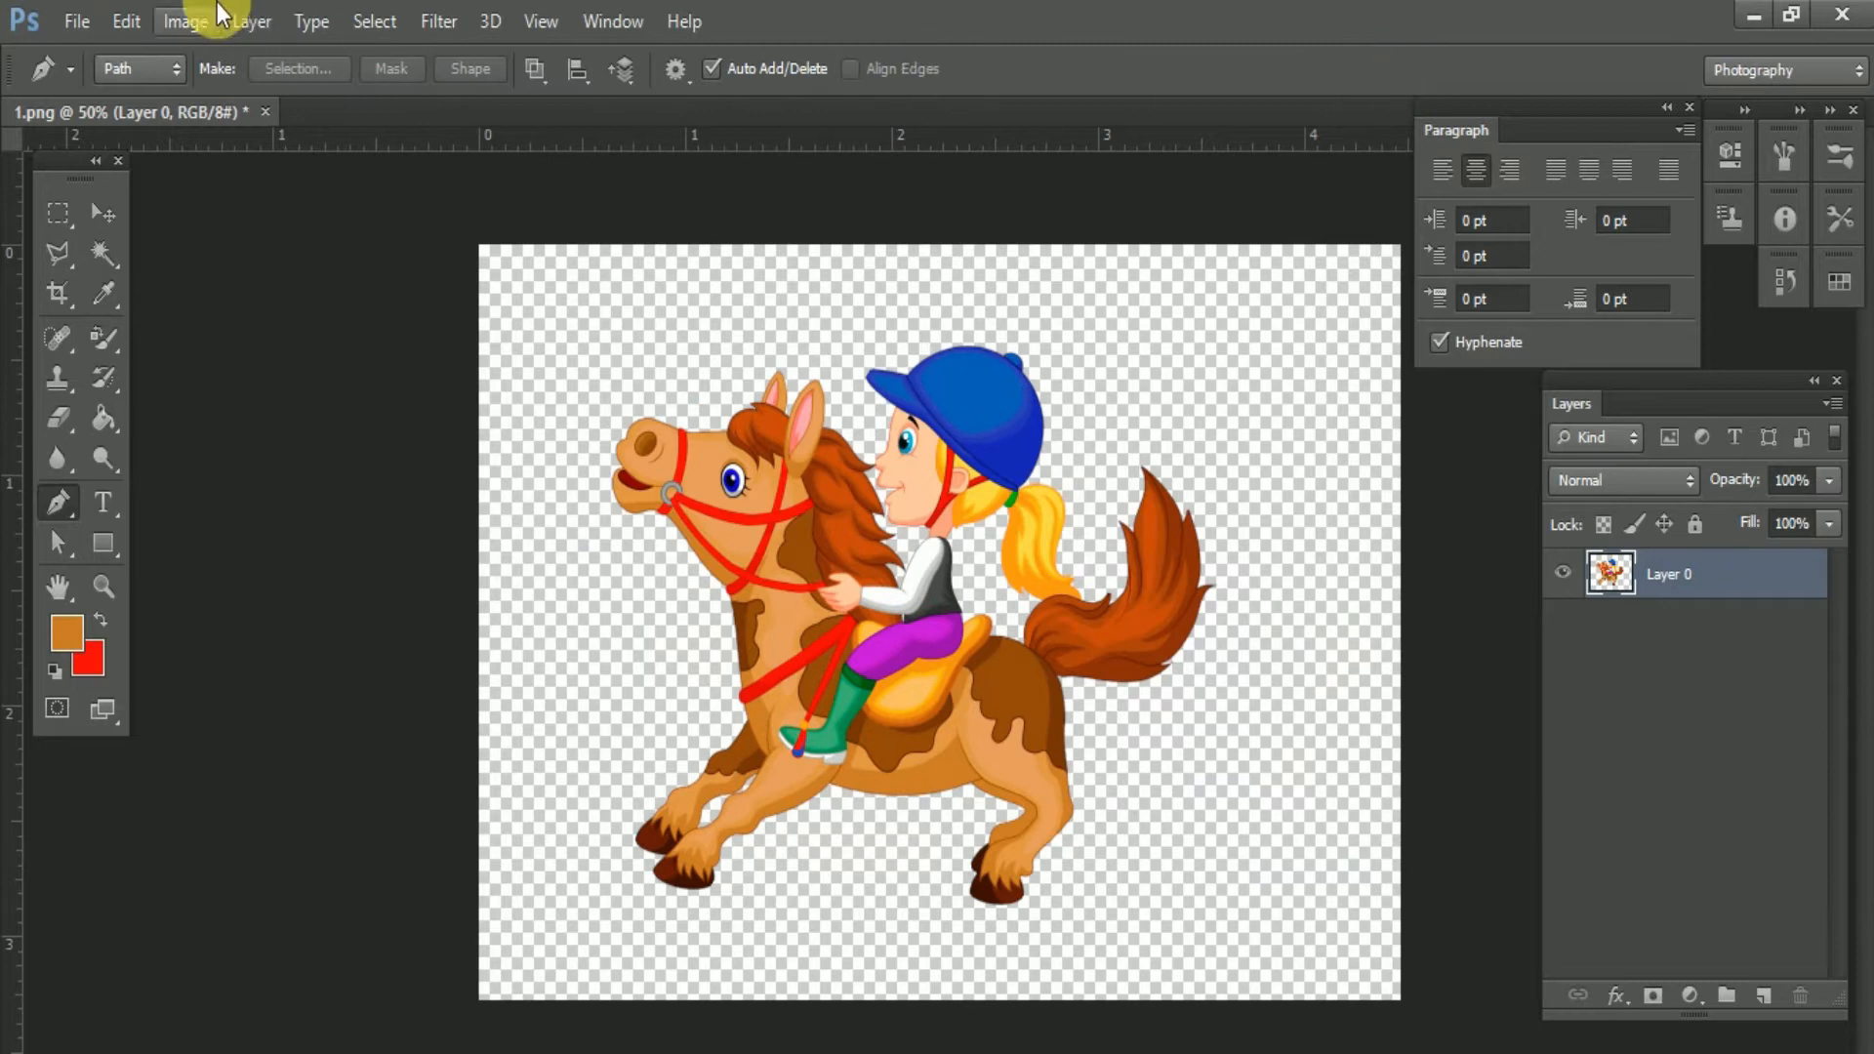
- Save the warped pose as a copy named 2 in PNG format in the same folder
left_click(78, 23)
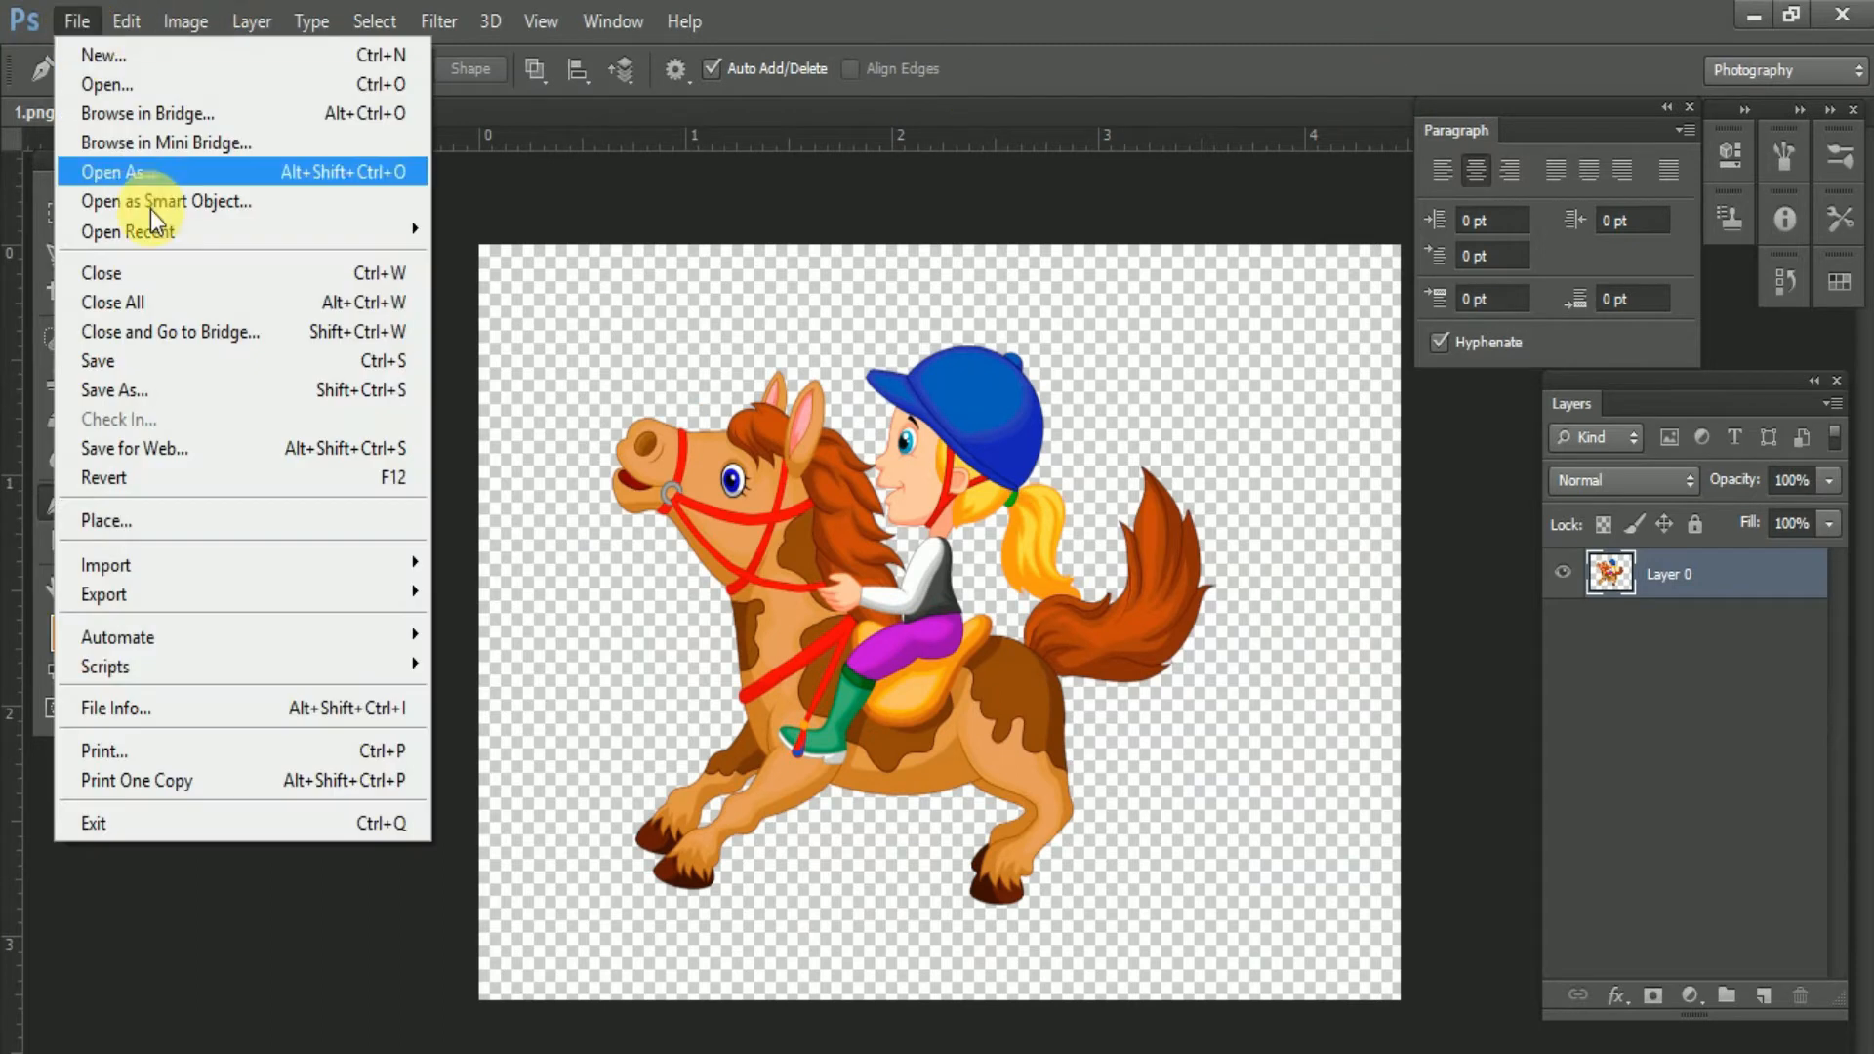
left_click(158, 389)
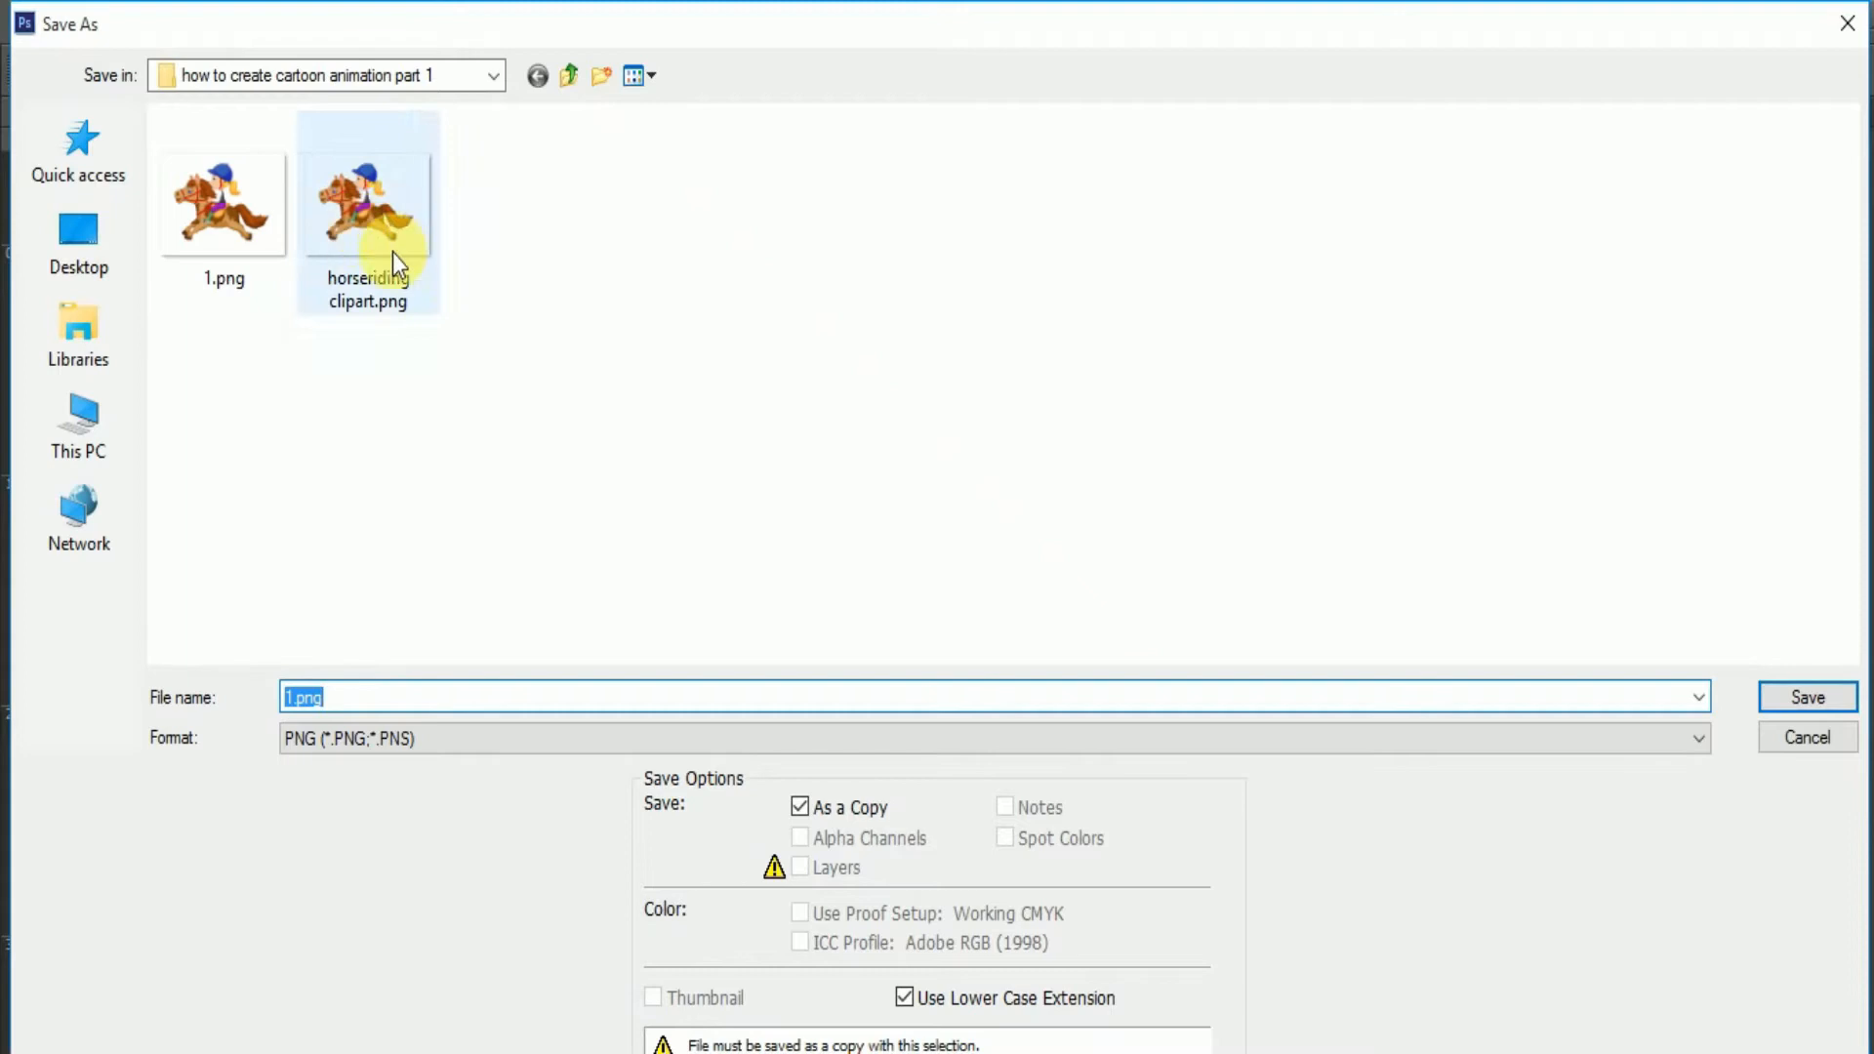
type("2")
left_click(447, 735)
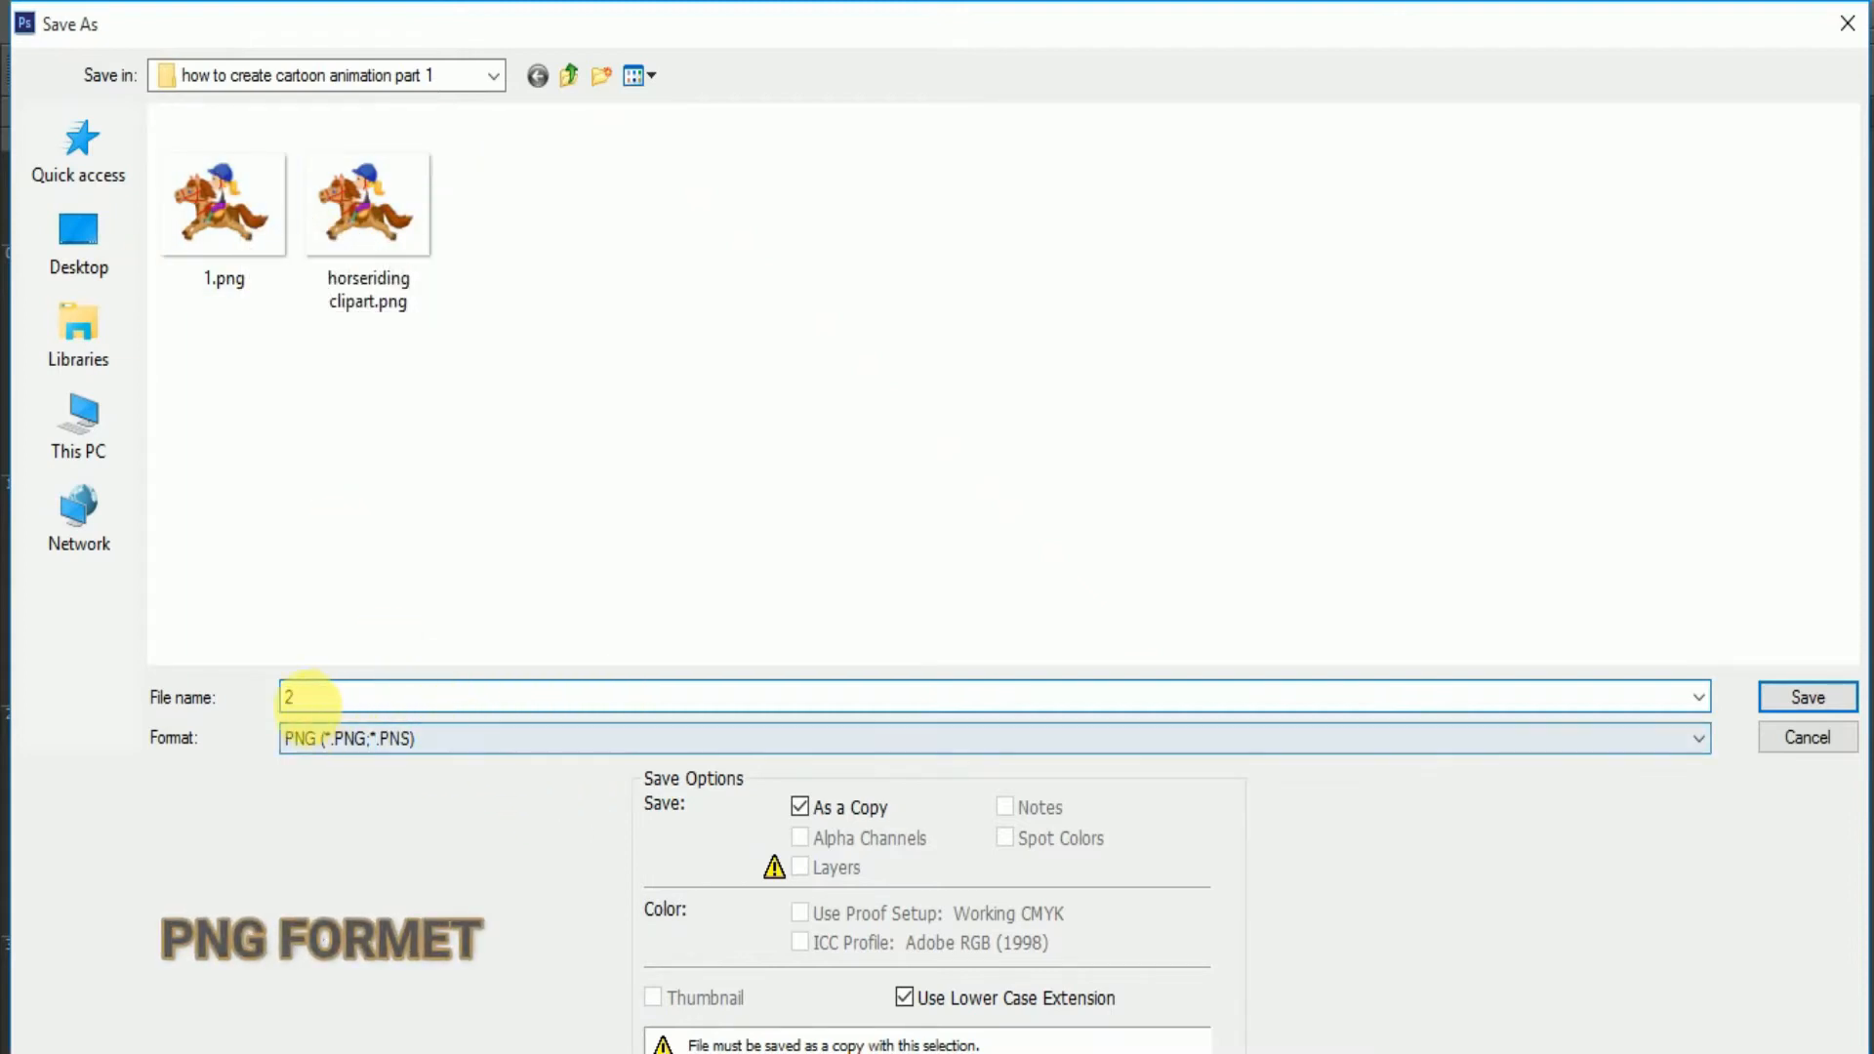
left_click(711, 697)
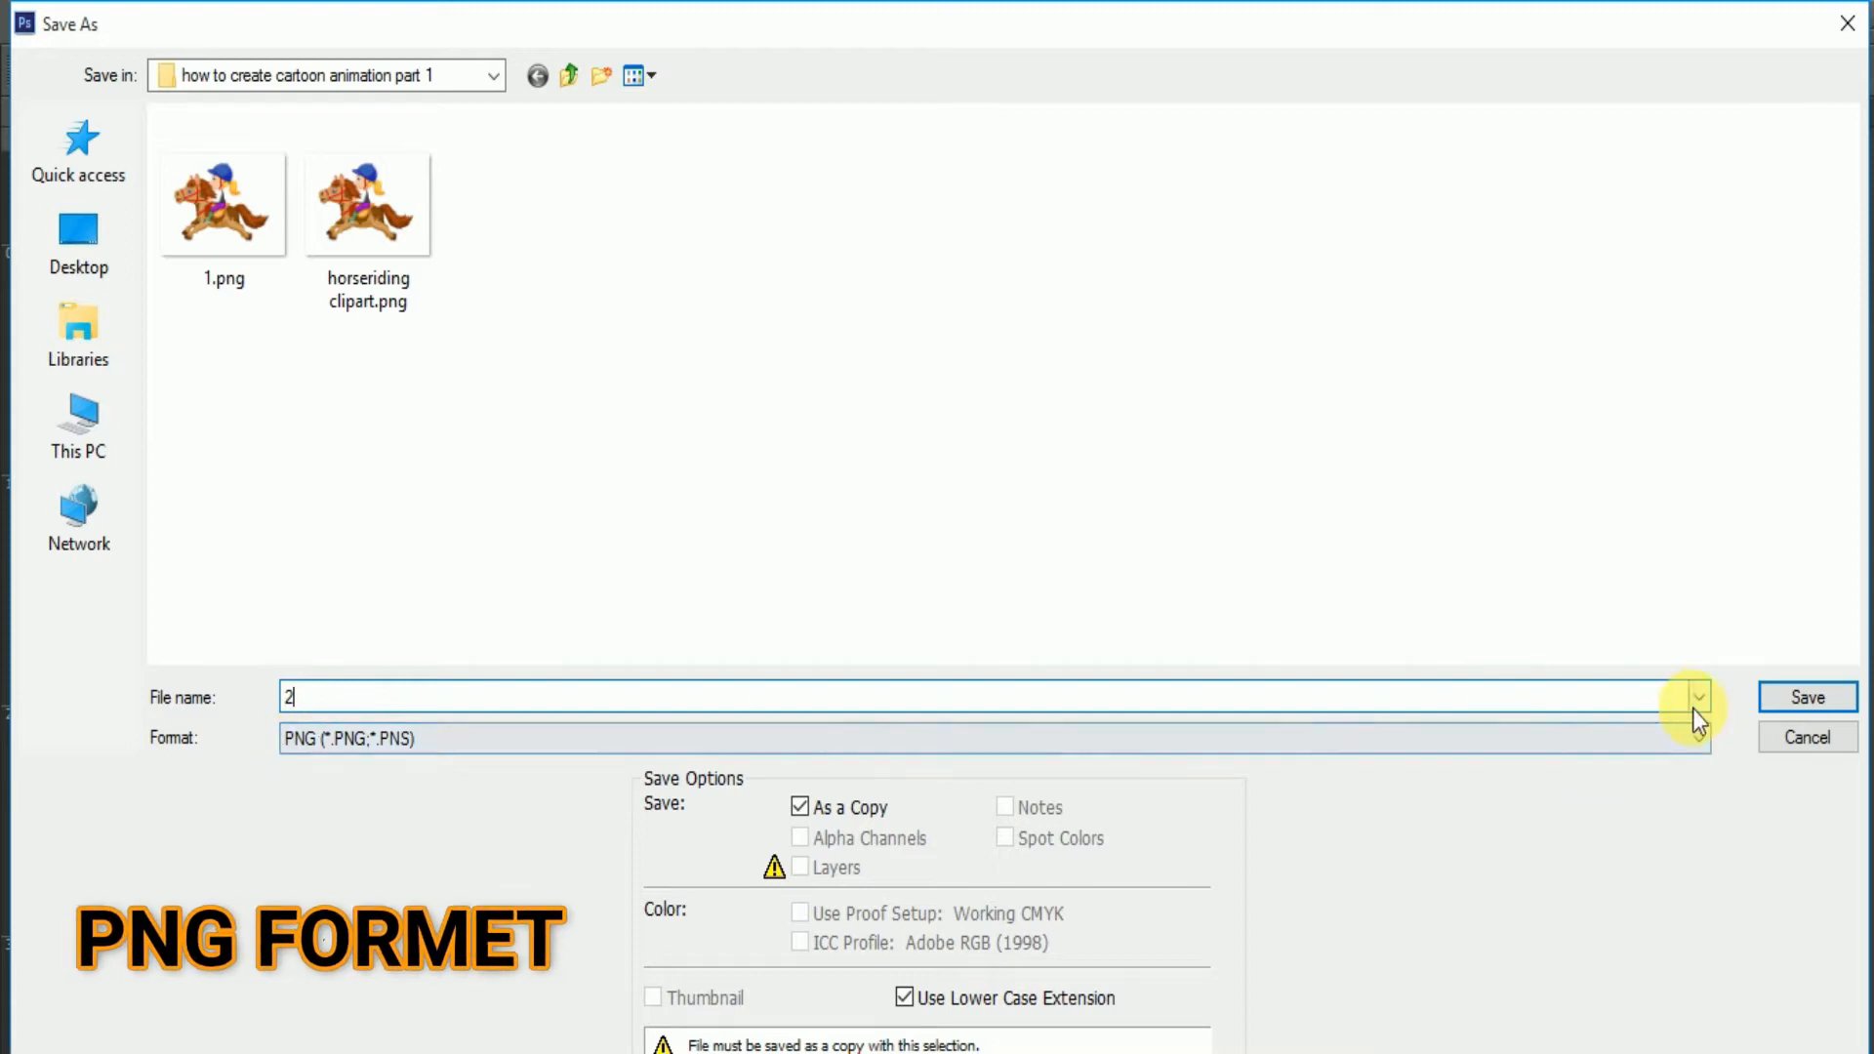
left_click(1807, 697)
left_click(1082, 355)
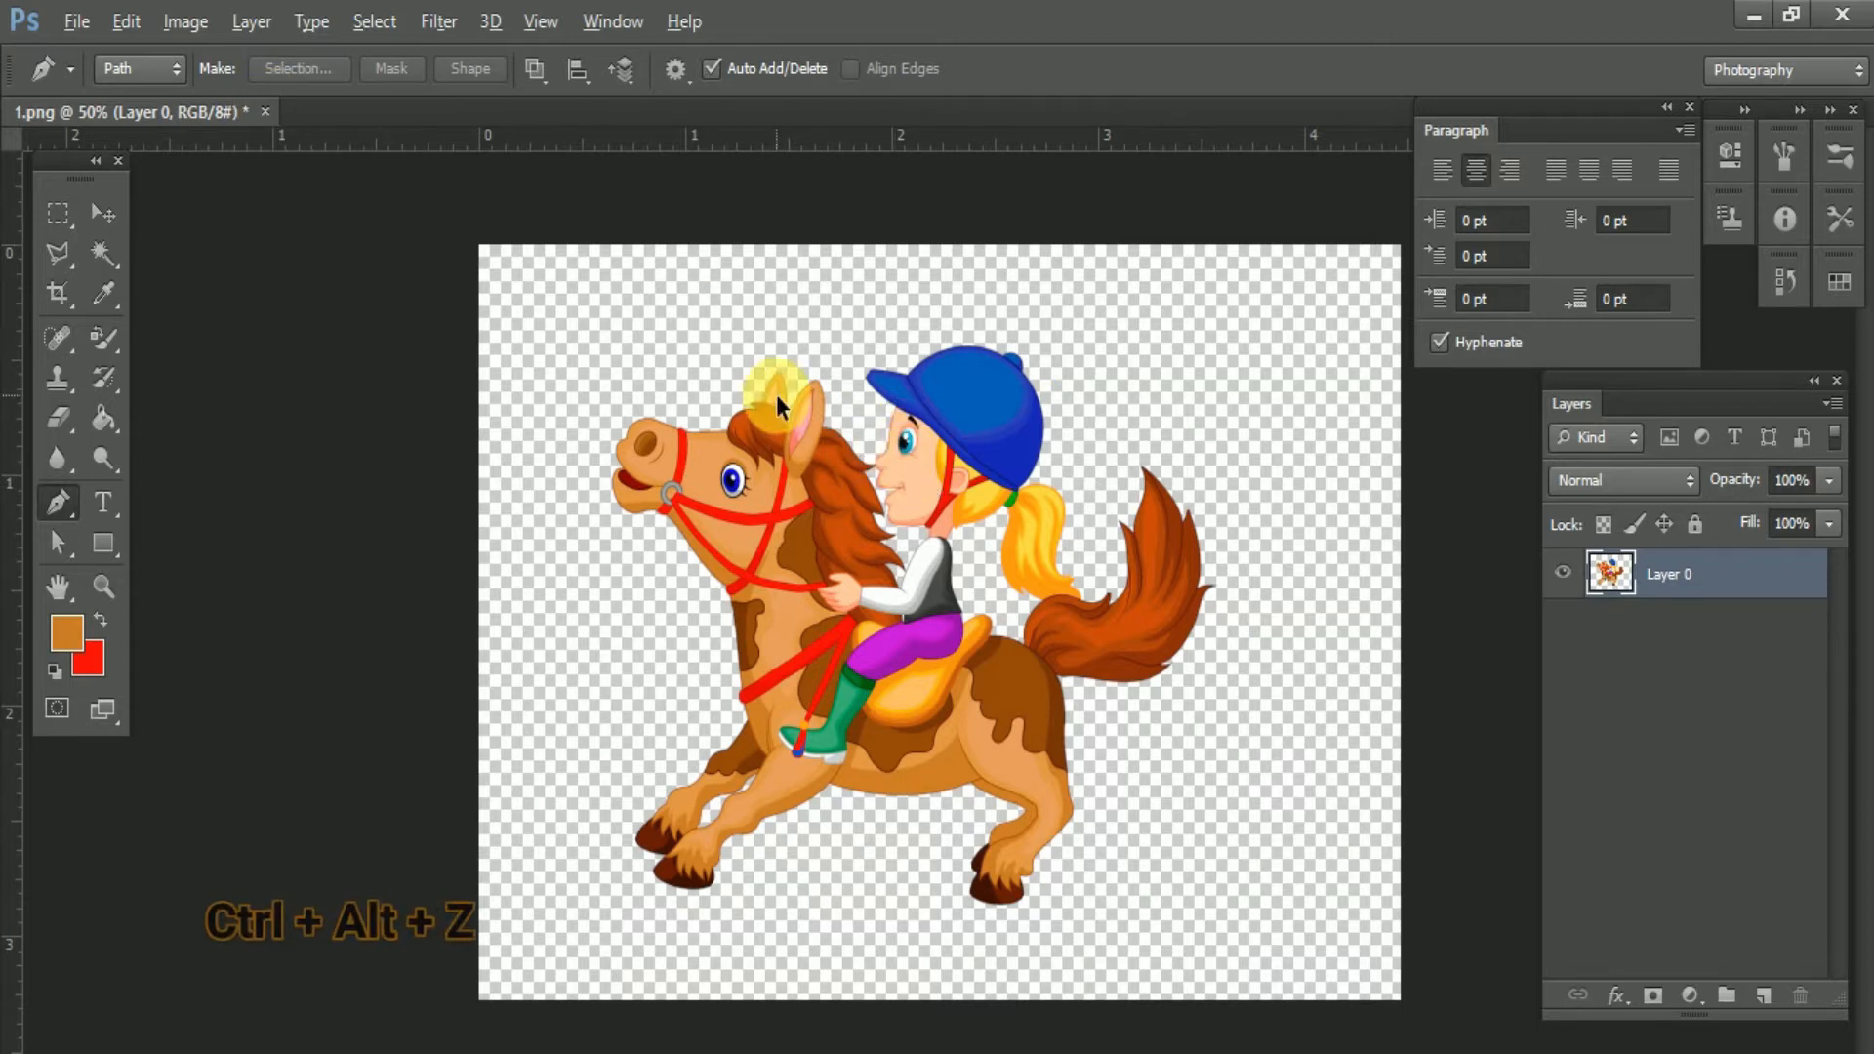
- Step back to the unwarped pose and start a new Puppet Warp with pins on the horse's chest and neck
key("ctrl+alt+z")
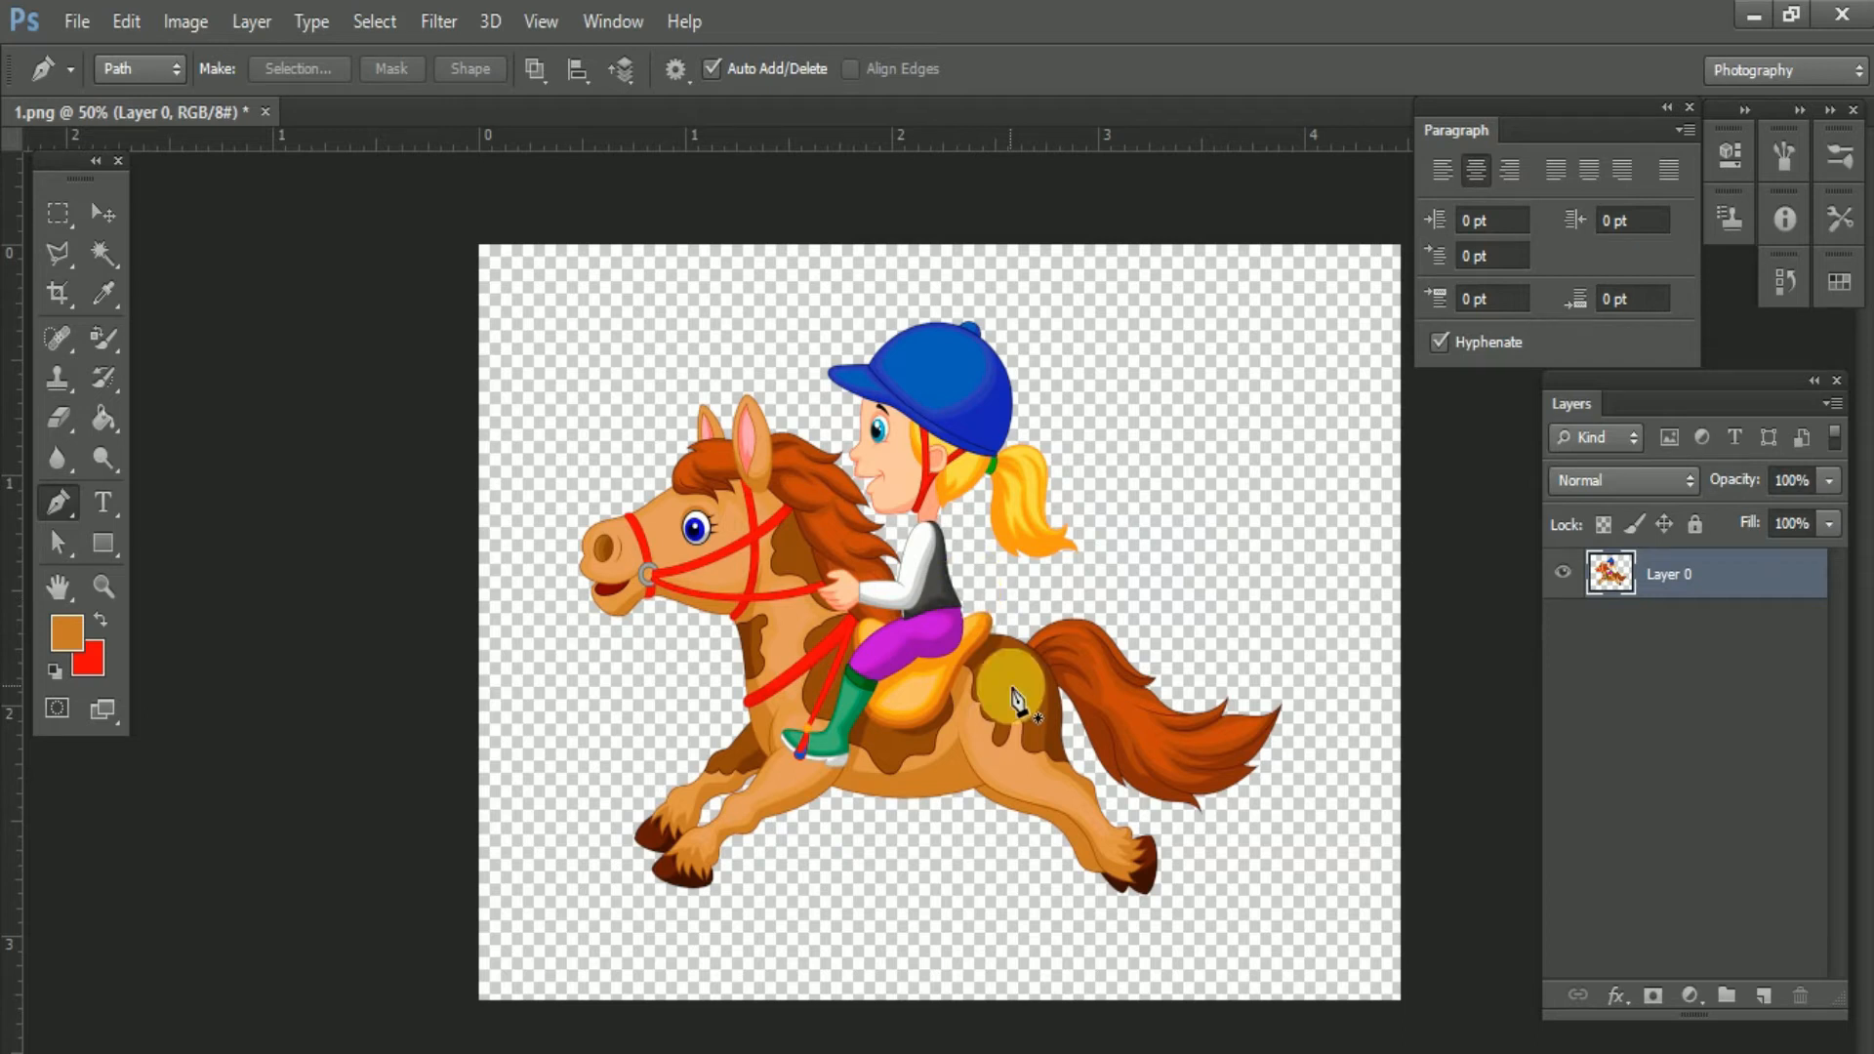
left_click(116, 25)
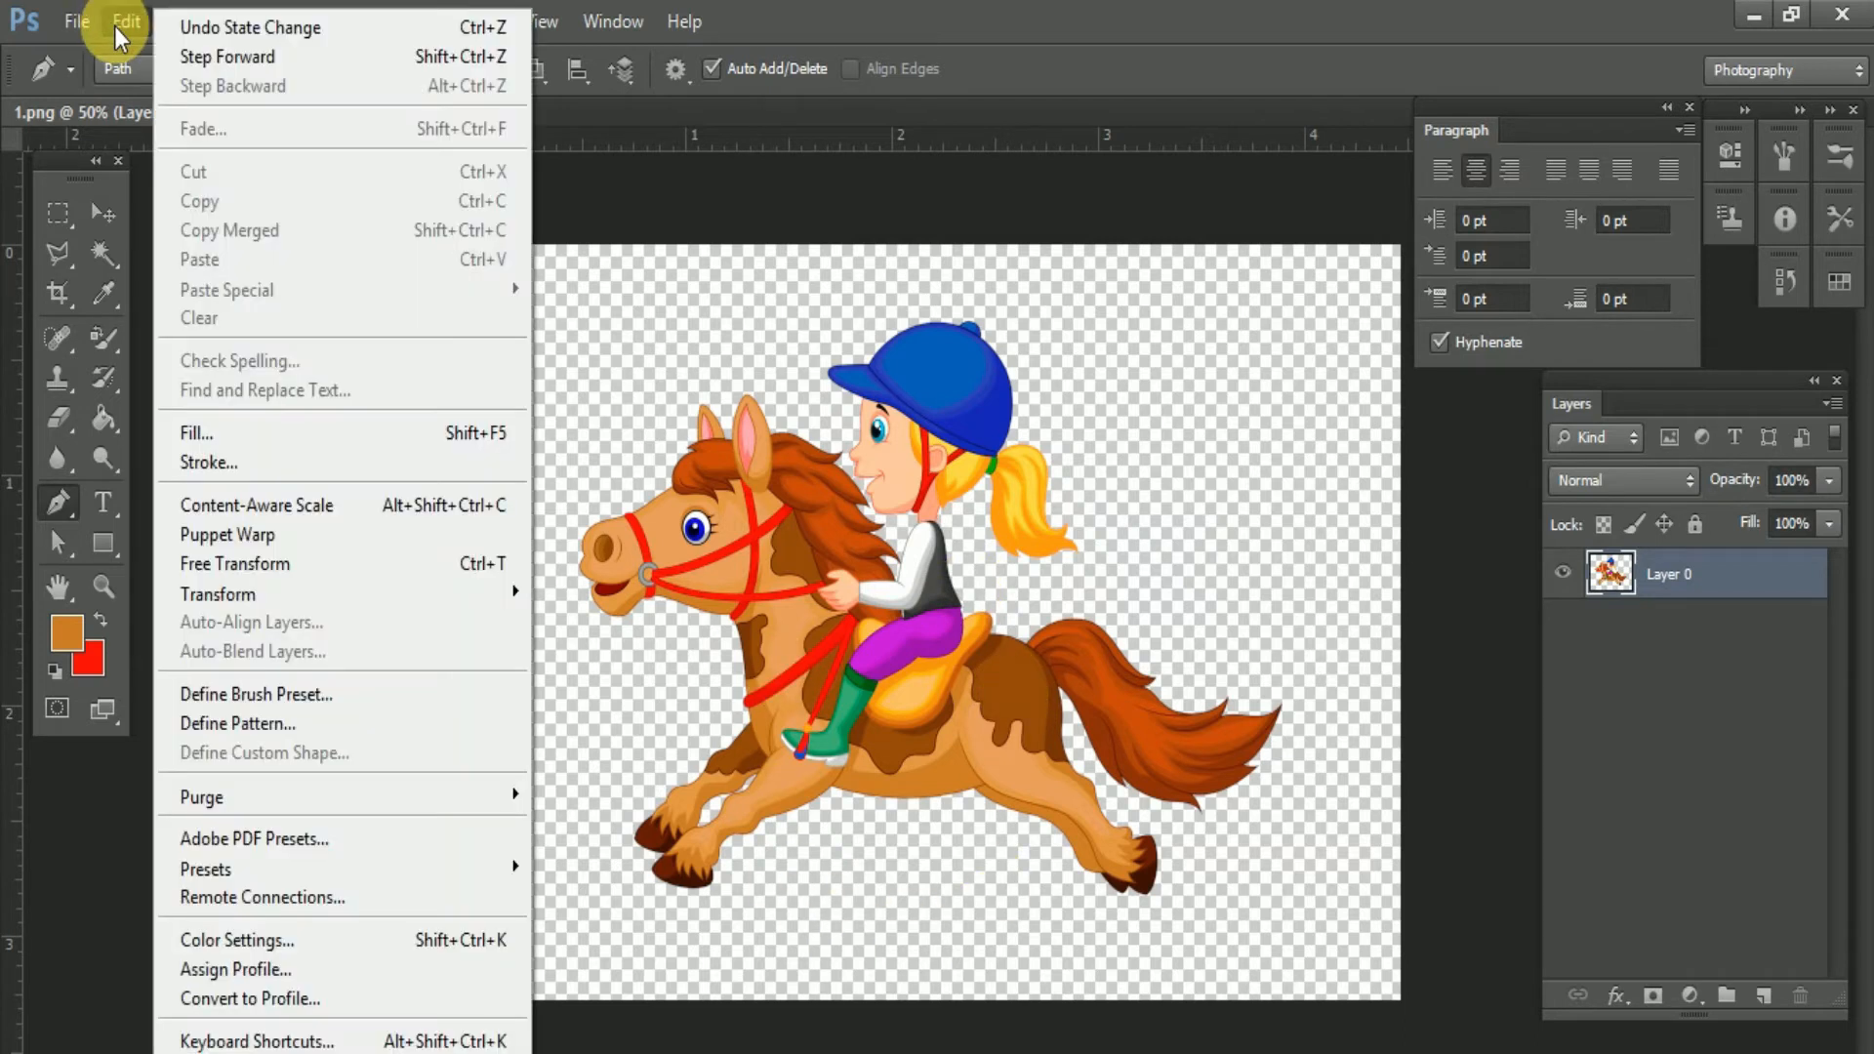
left_click(219, 535)
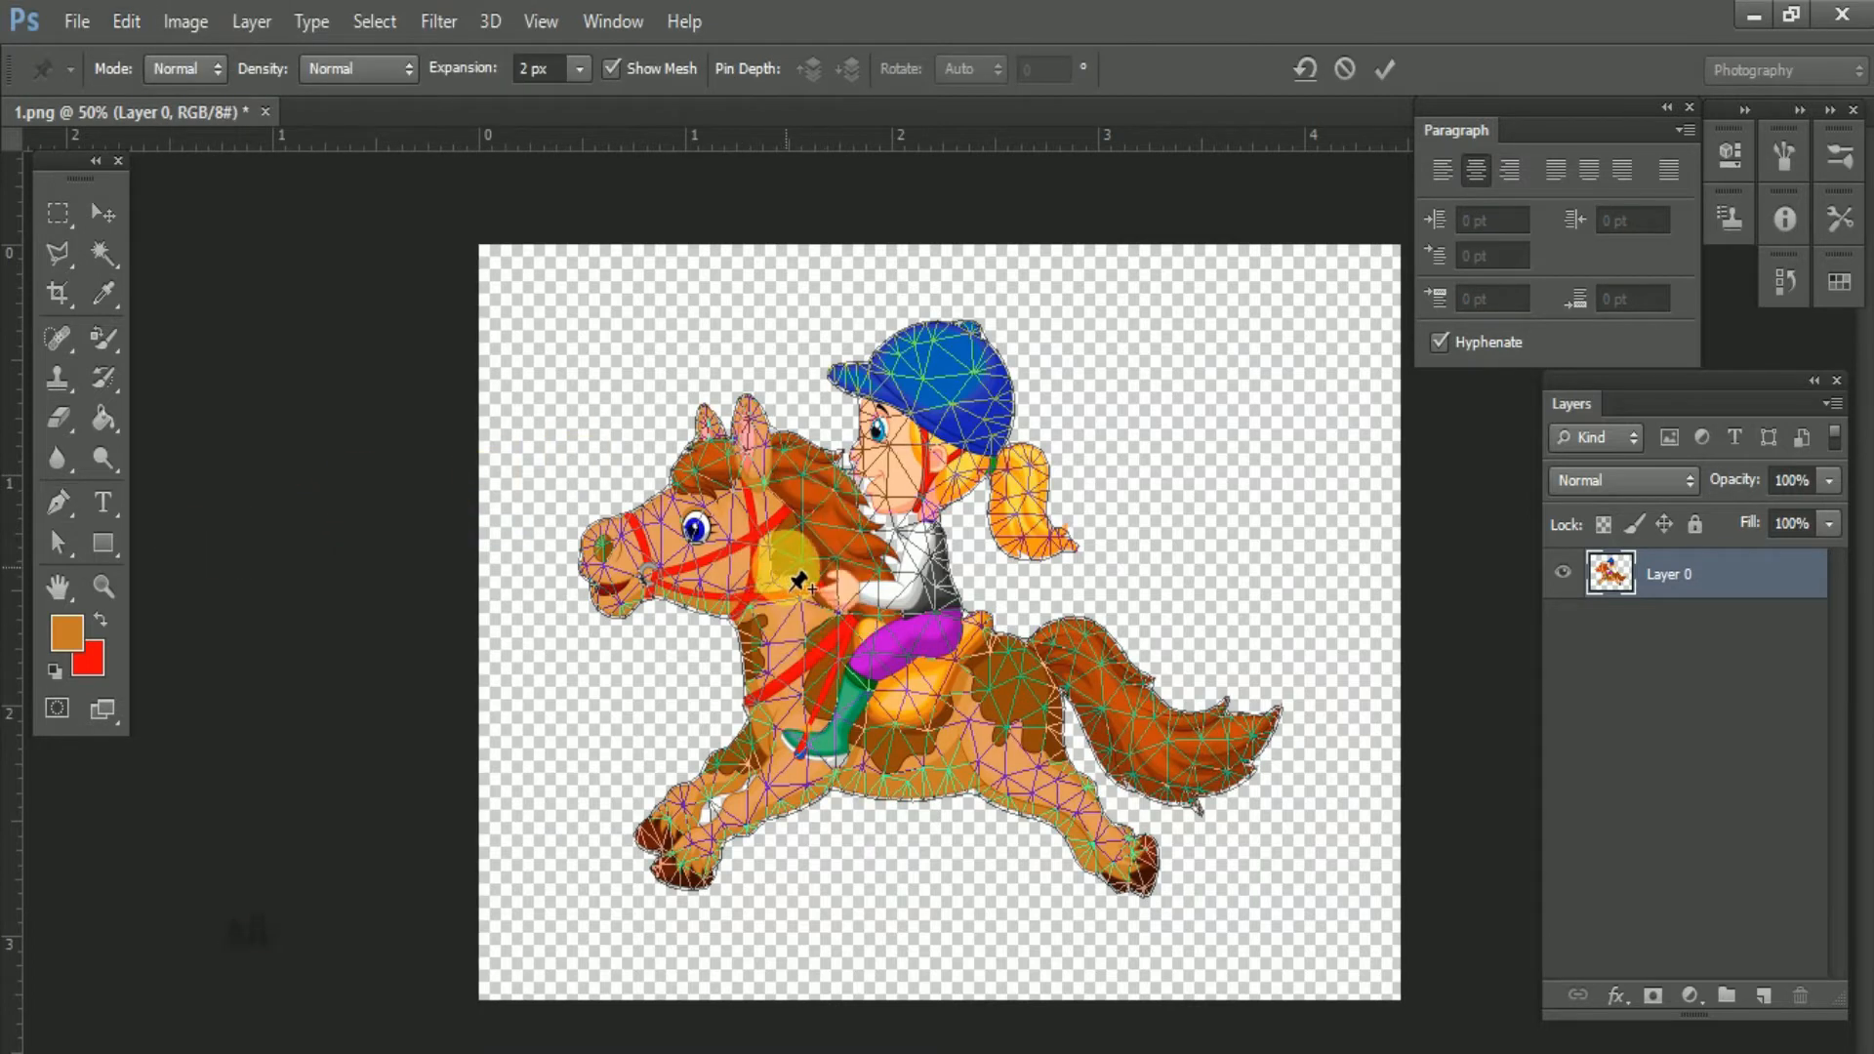
left_click(762, 704)
key("alt")
left_click(817, 546)
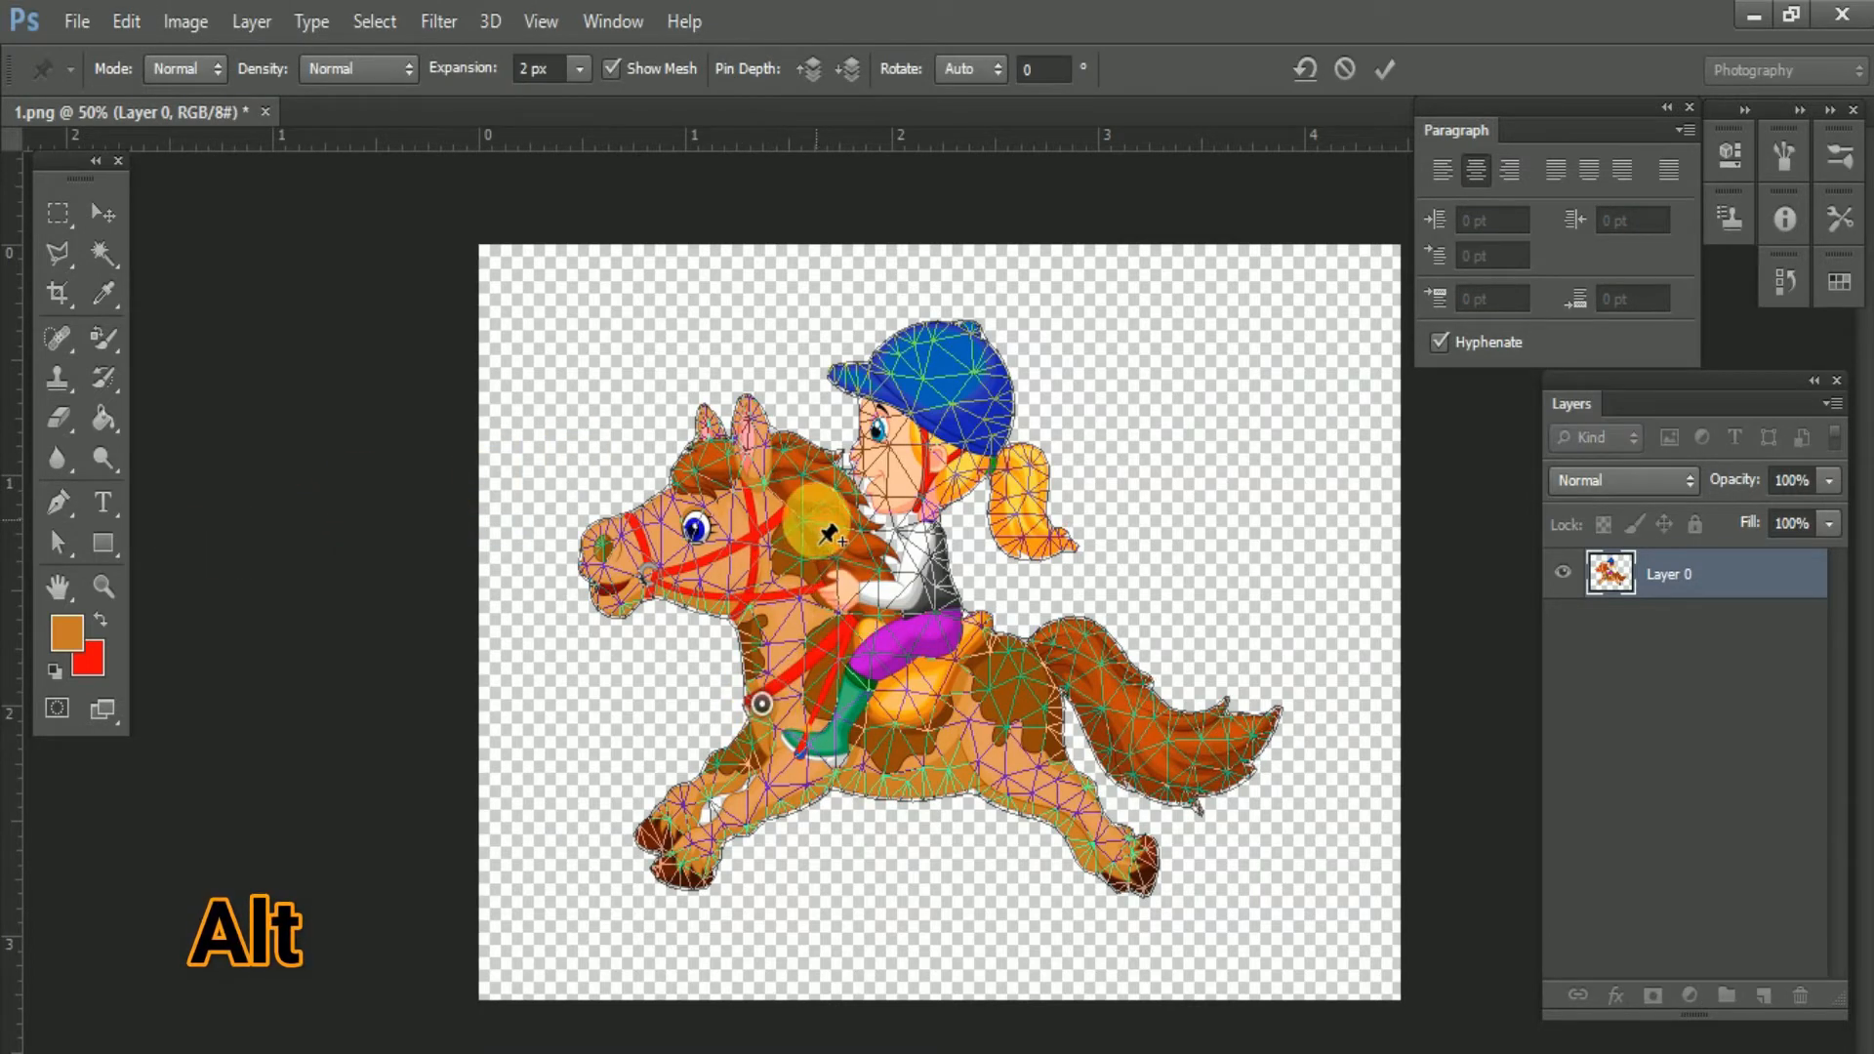
left_click(910, 654)
left_click_drag(933, 677, 927, 690)
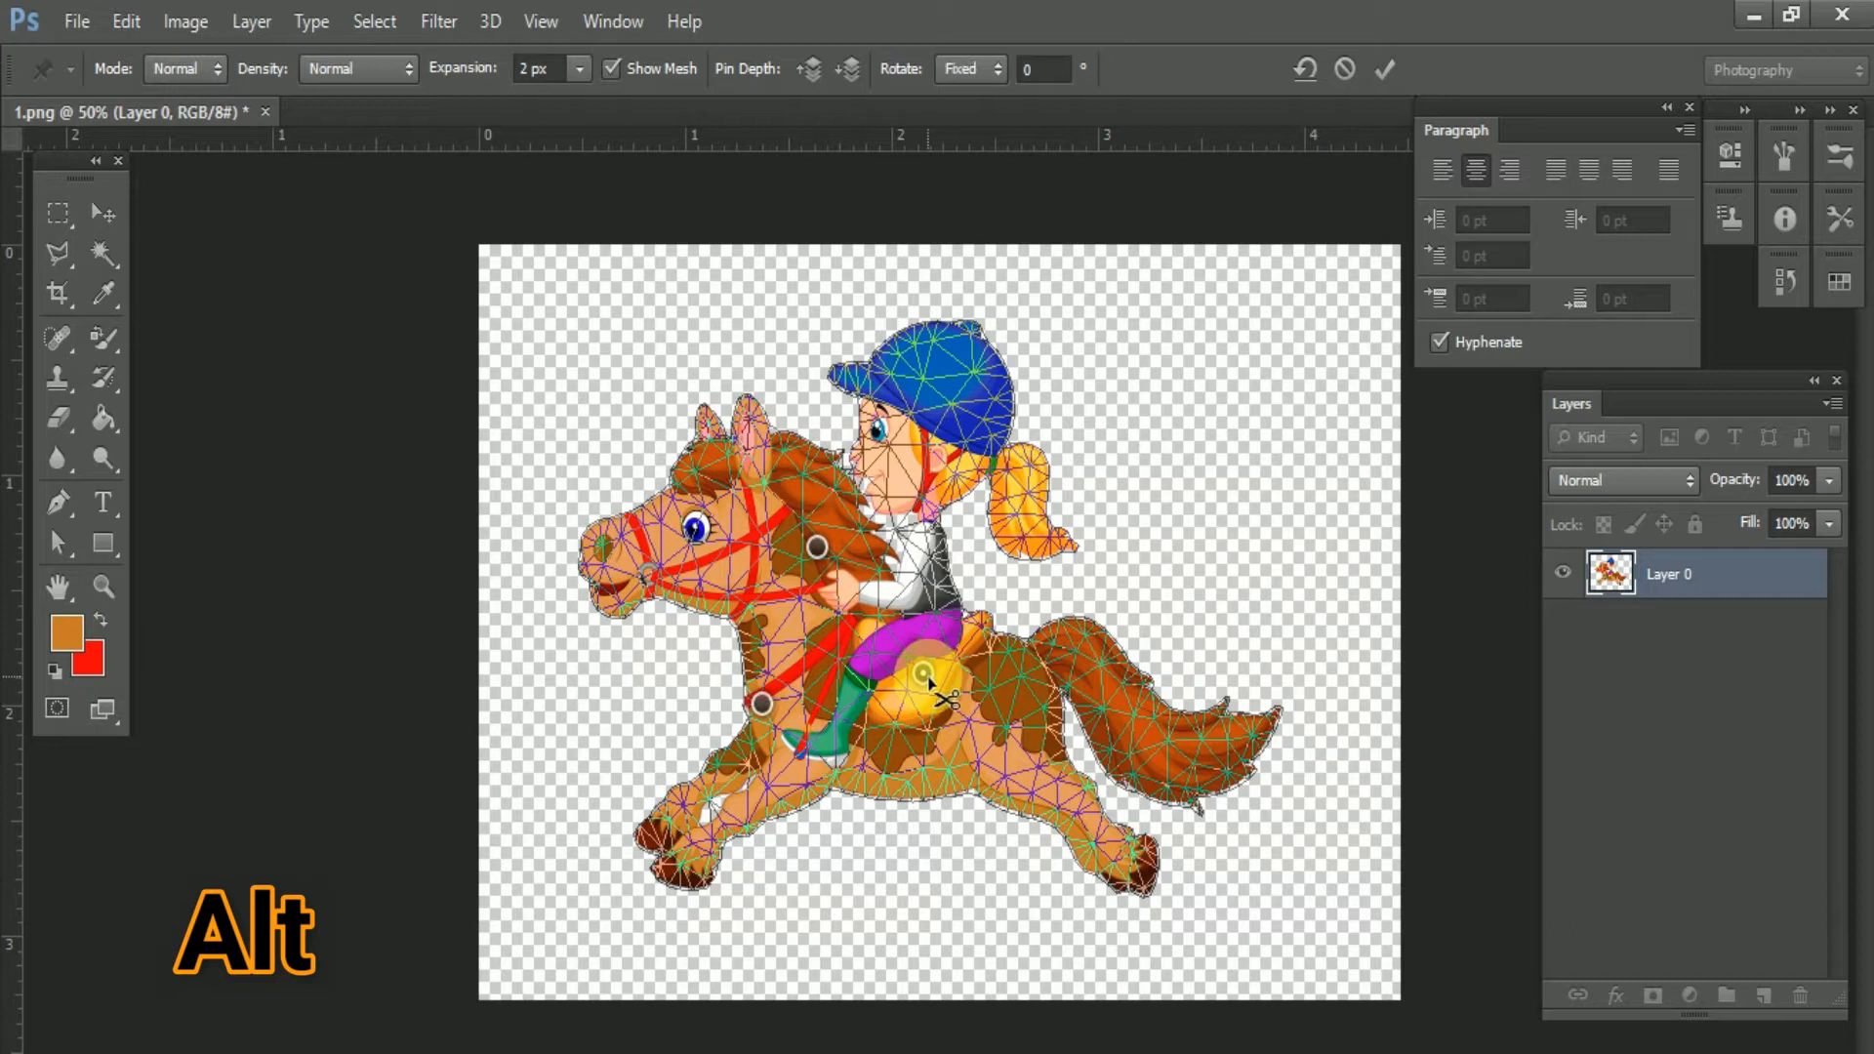
left_click(927, 682, "alt")
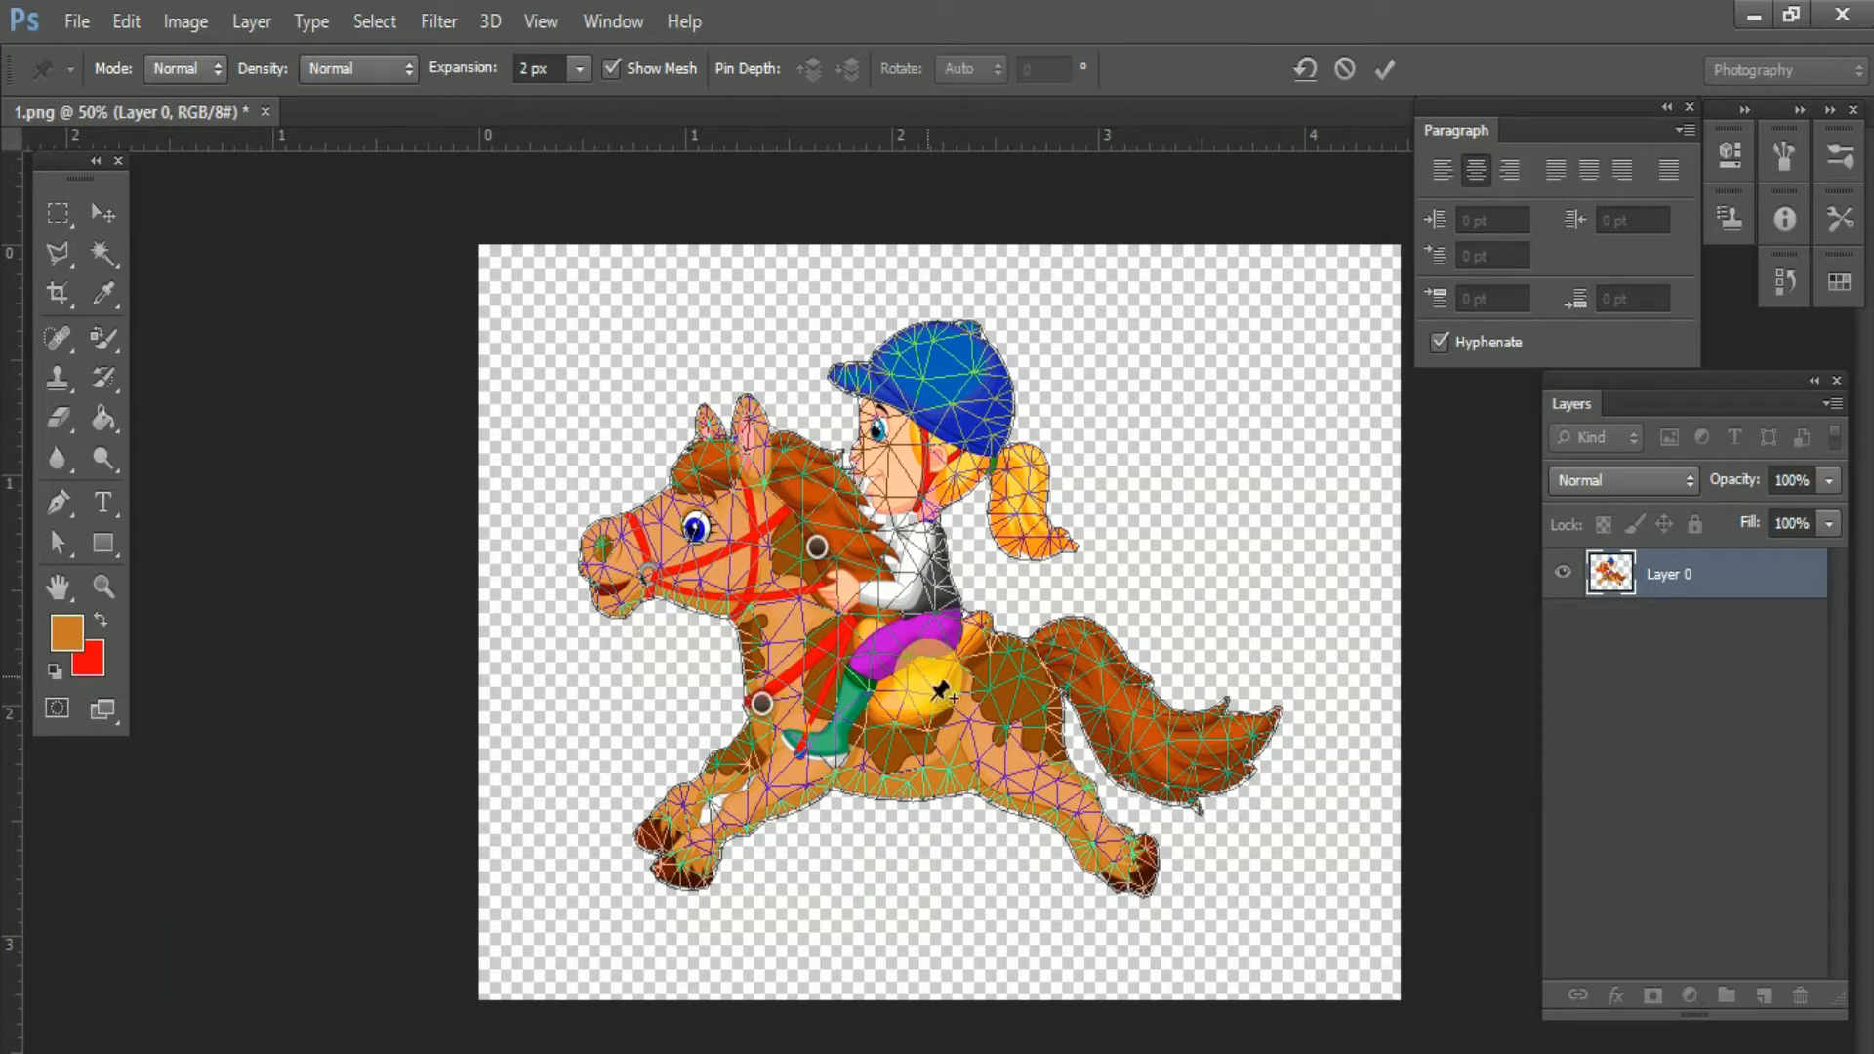
- Pin the horse's rump, hind leg and front hooves, pulling the front legs back beneath the chest
left_click(1029, 690)
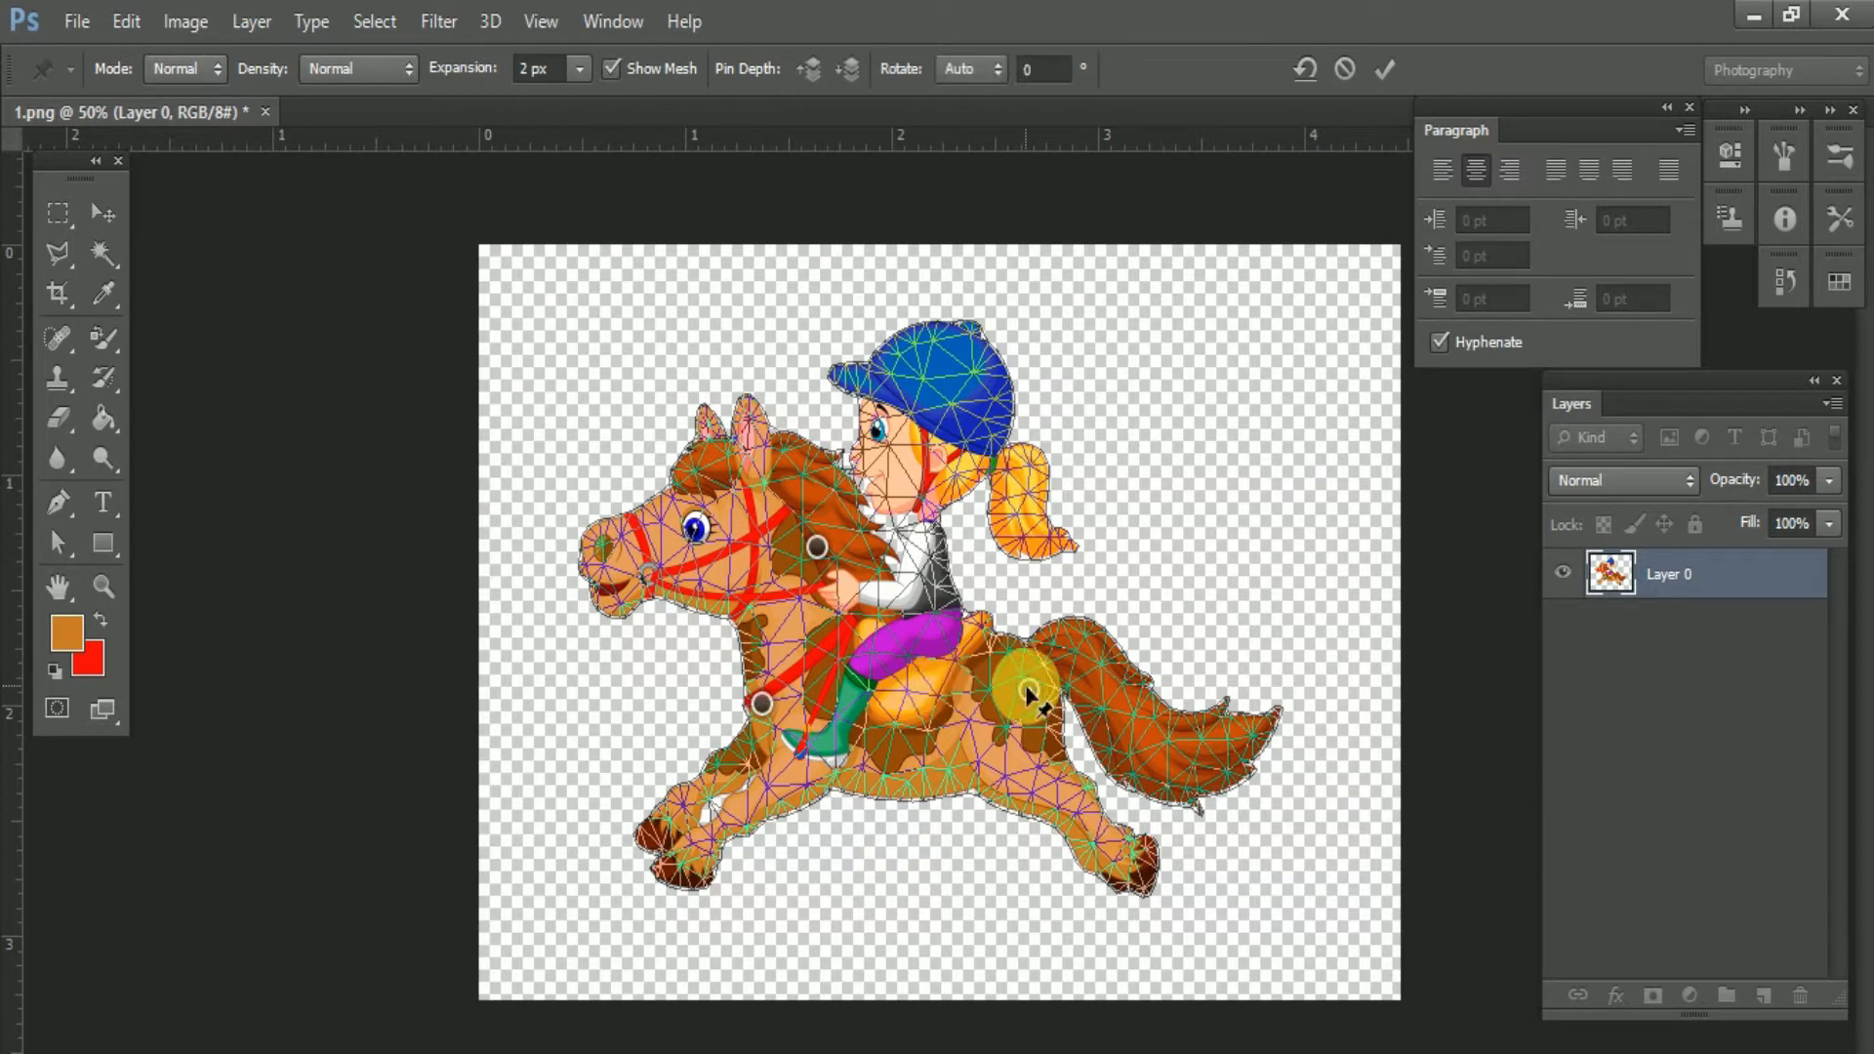
left_click(1077, 801)
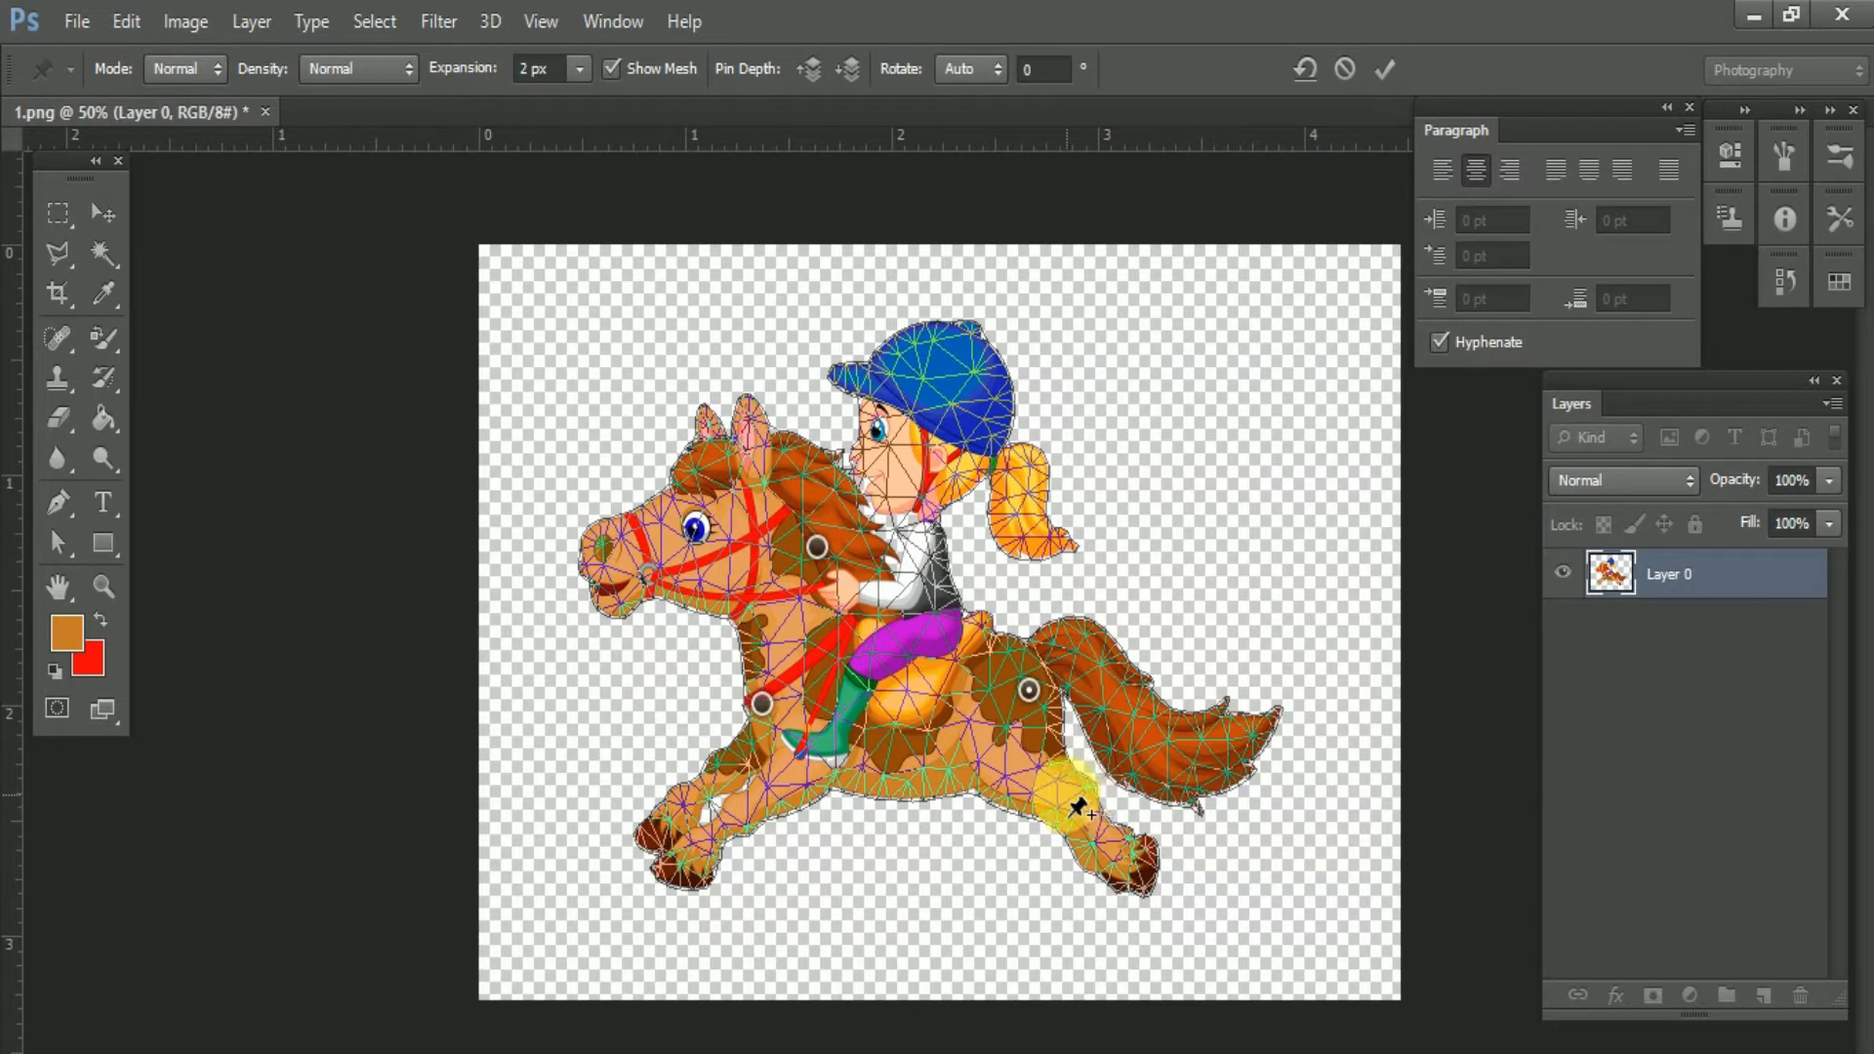
left_click(677, 833)
left_click_drag(677, 832, 758, 836)
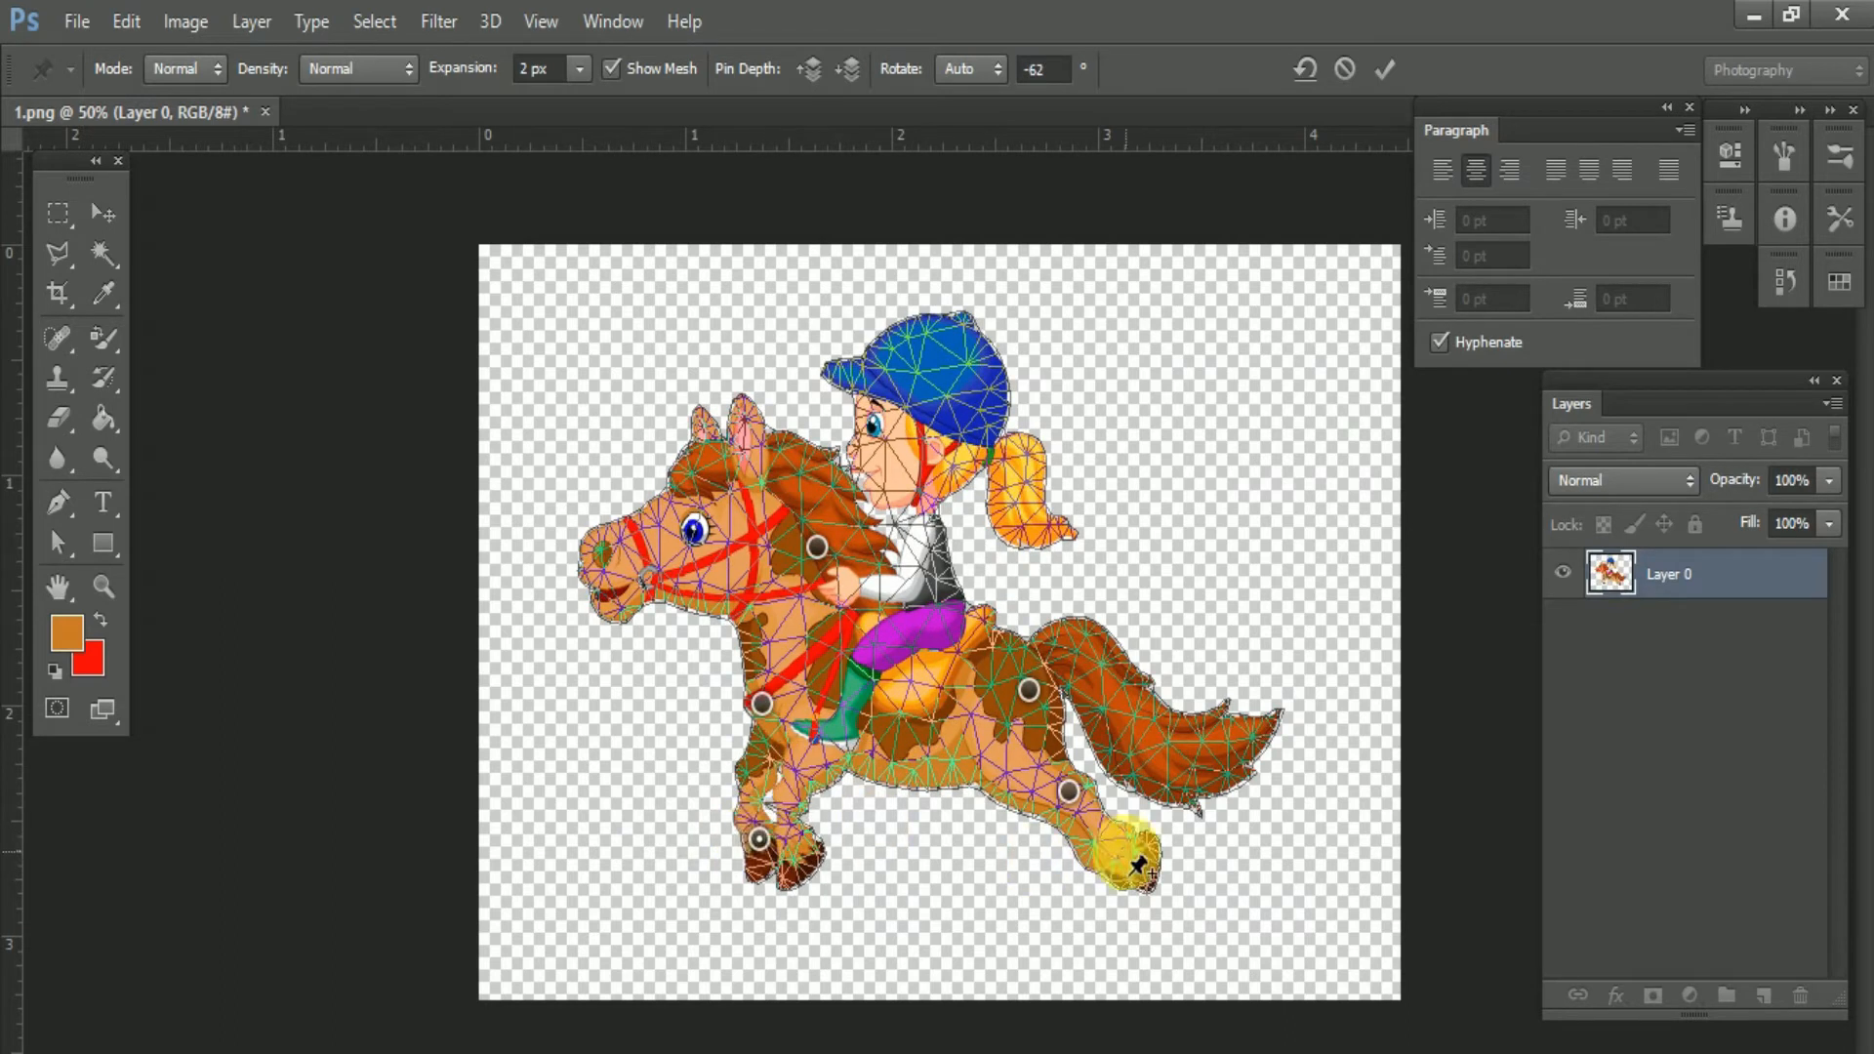
- Shift the hind-leg pin slightly up and forward, and pin the hind hoof, swinging it forward so the leg stands upright
left_click(1071, 794)
left_click_drag(1074, 801, 1043, 766)
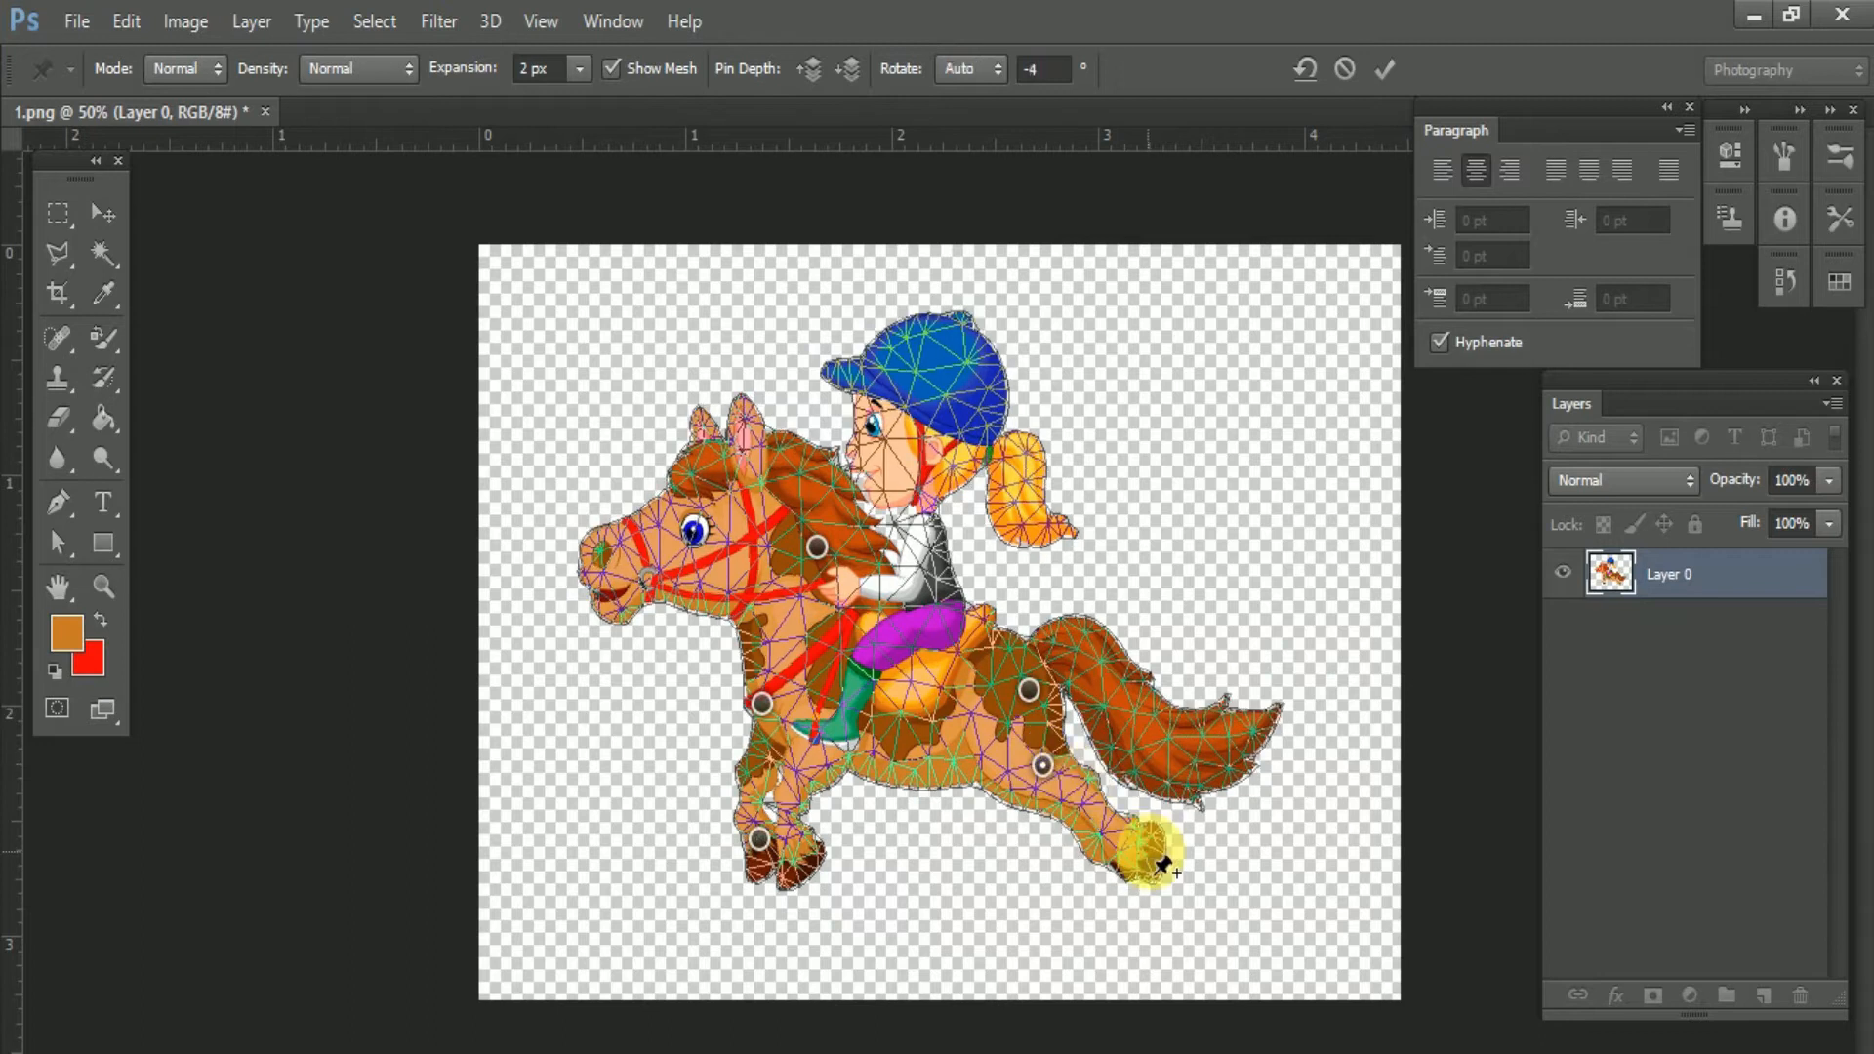
left_click_drag(1152, 859, 1082, 890)
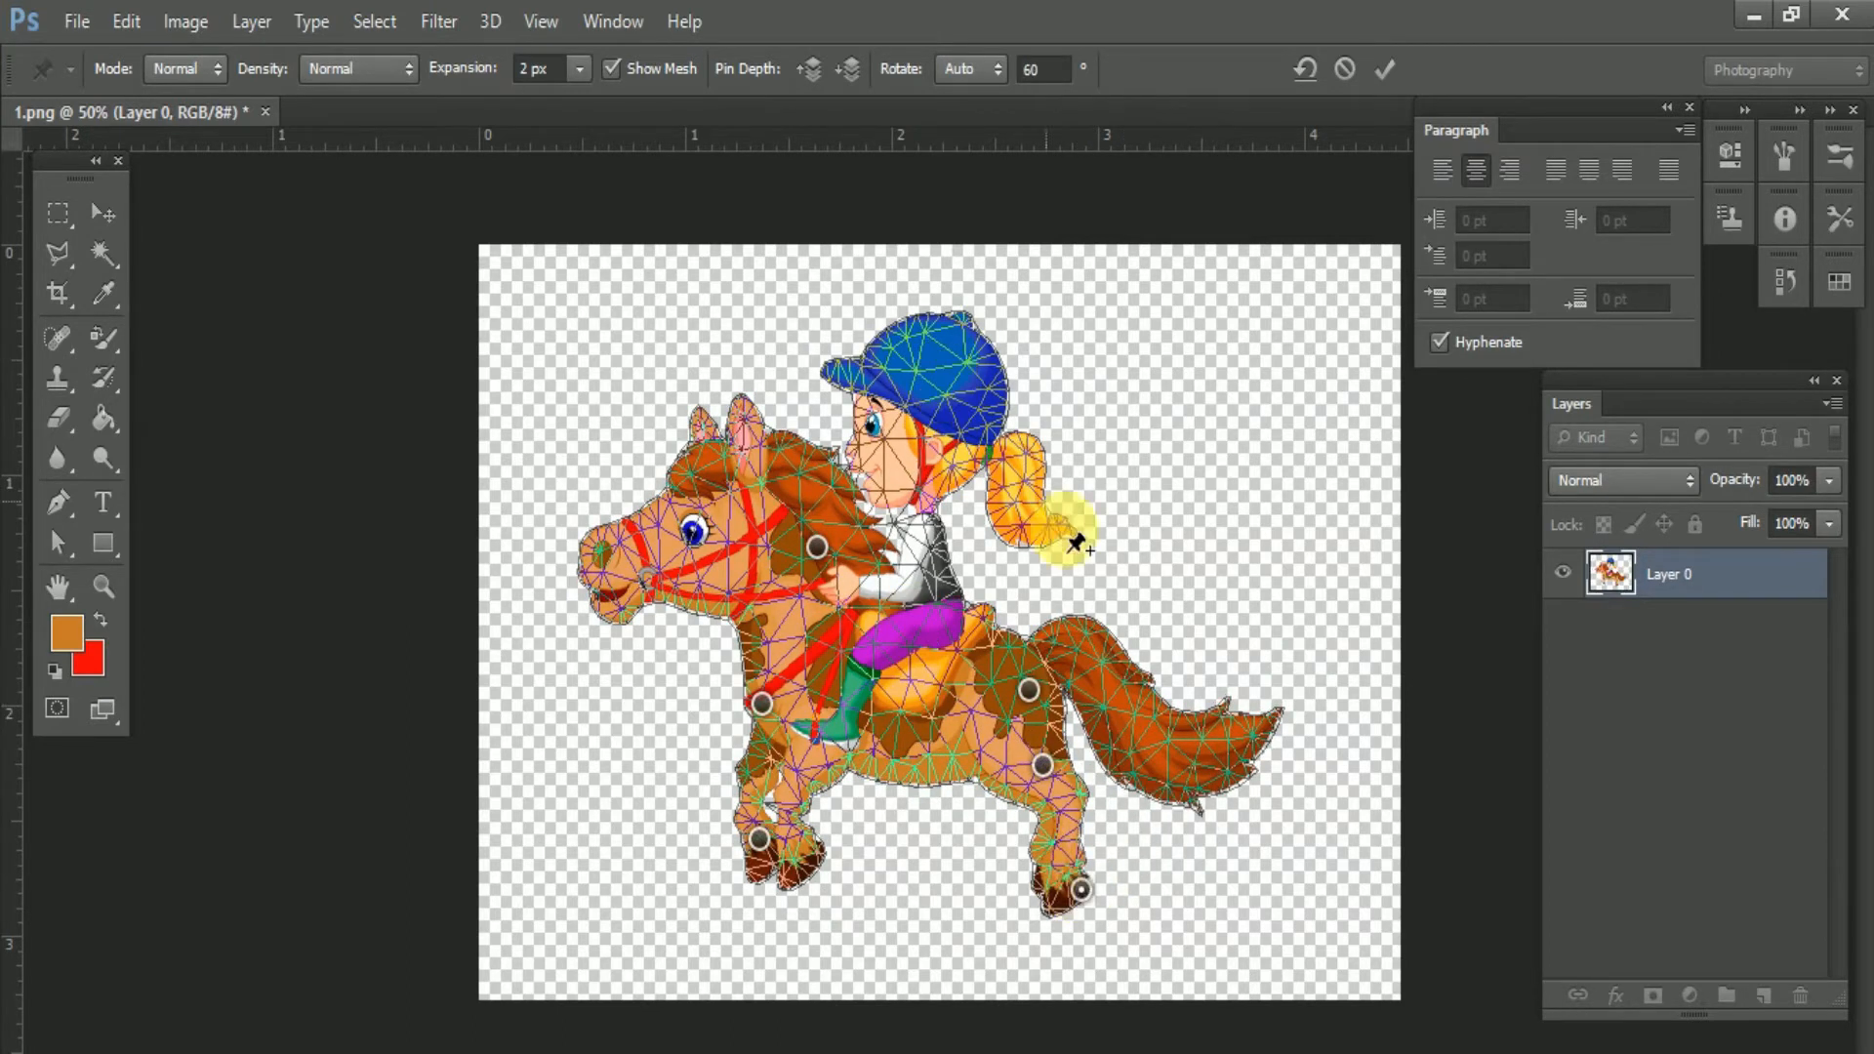
- Pin the tail and swing it upward, and pin the rider's head and tilt it backward
left_click_drag(1227, 761, 1248, 525)
left_click(906, 416)
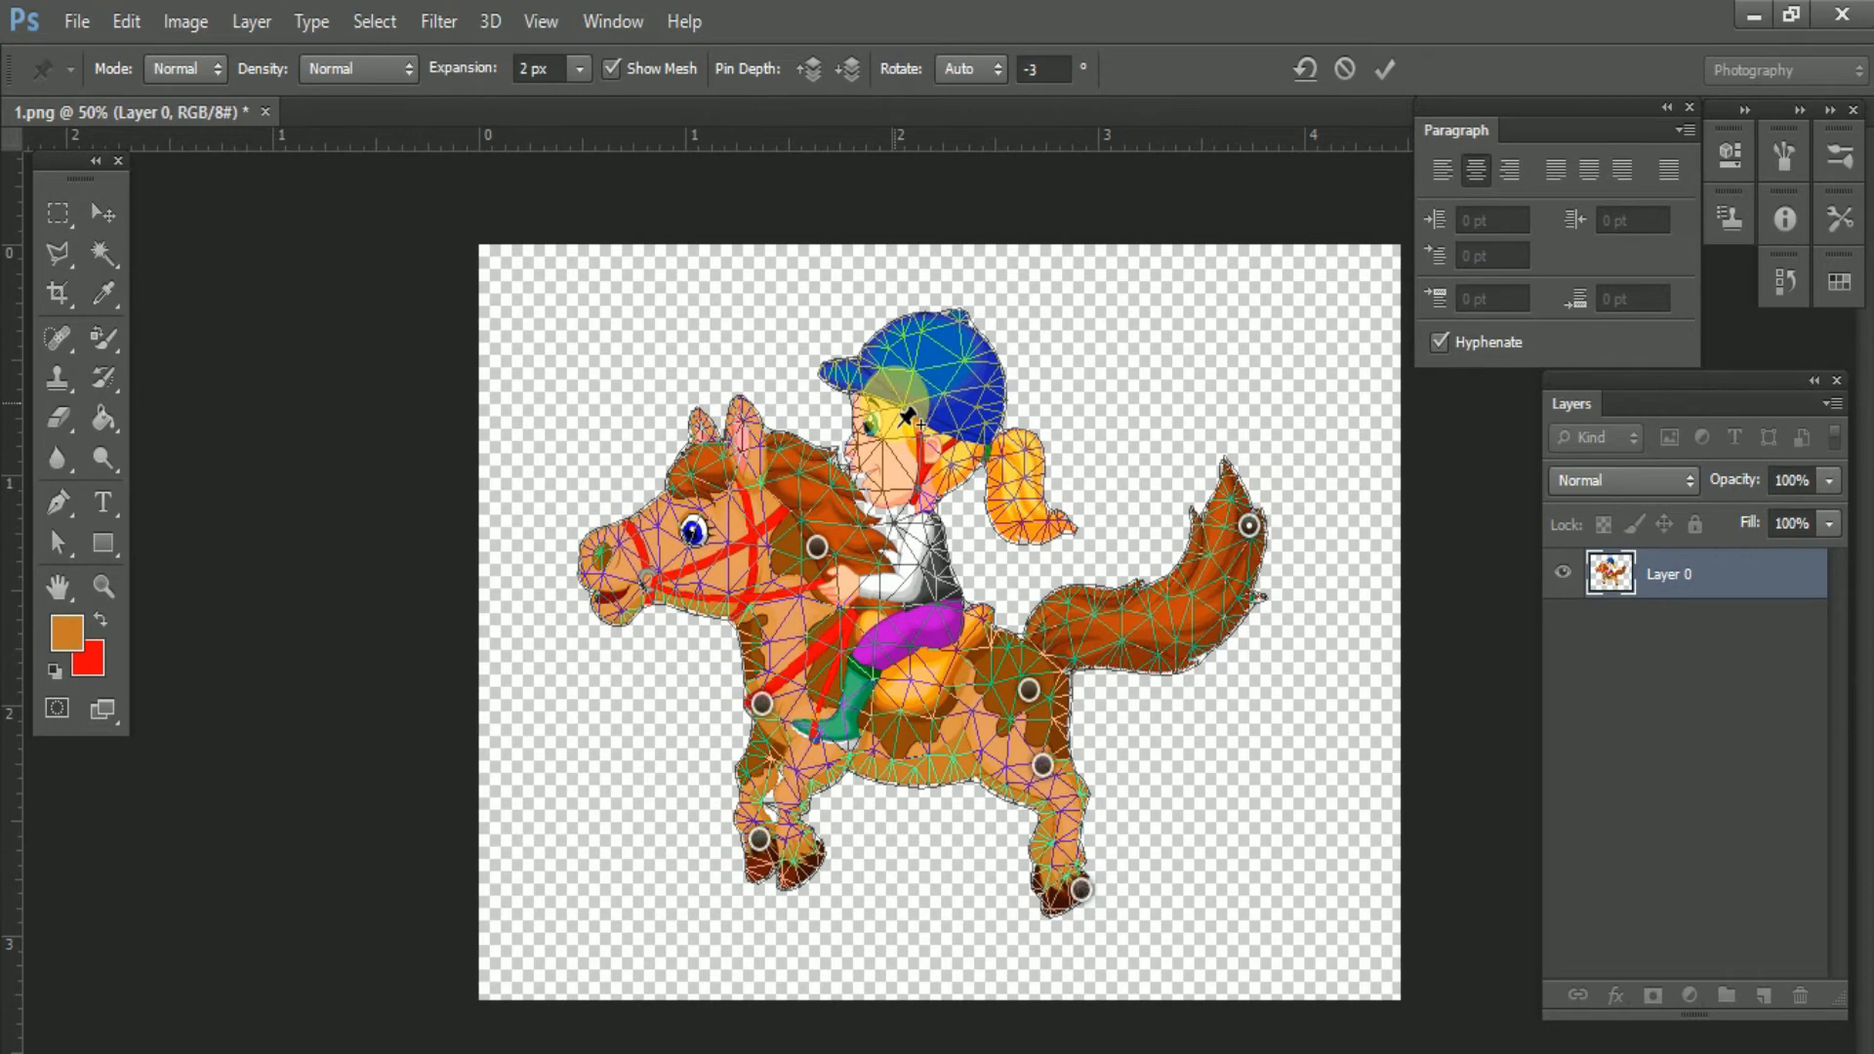
left_click_drag(906, 416, 976, 407)
- Pin the horse's head at the eye and tilt it up and back, lift the rider's ponytail outward, and apply the warp
left_click(702, 515)
left_click_drag(702, 516, 750, 468)
left_click_drag(1065, 601, 1101, 536)
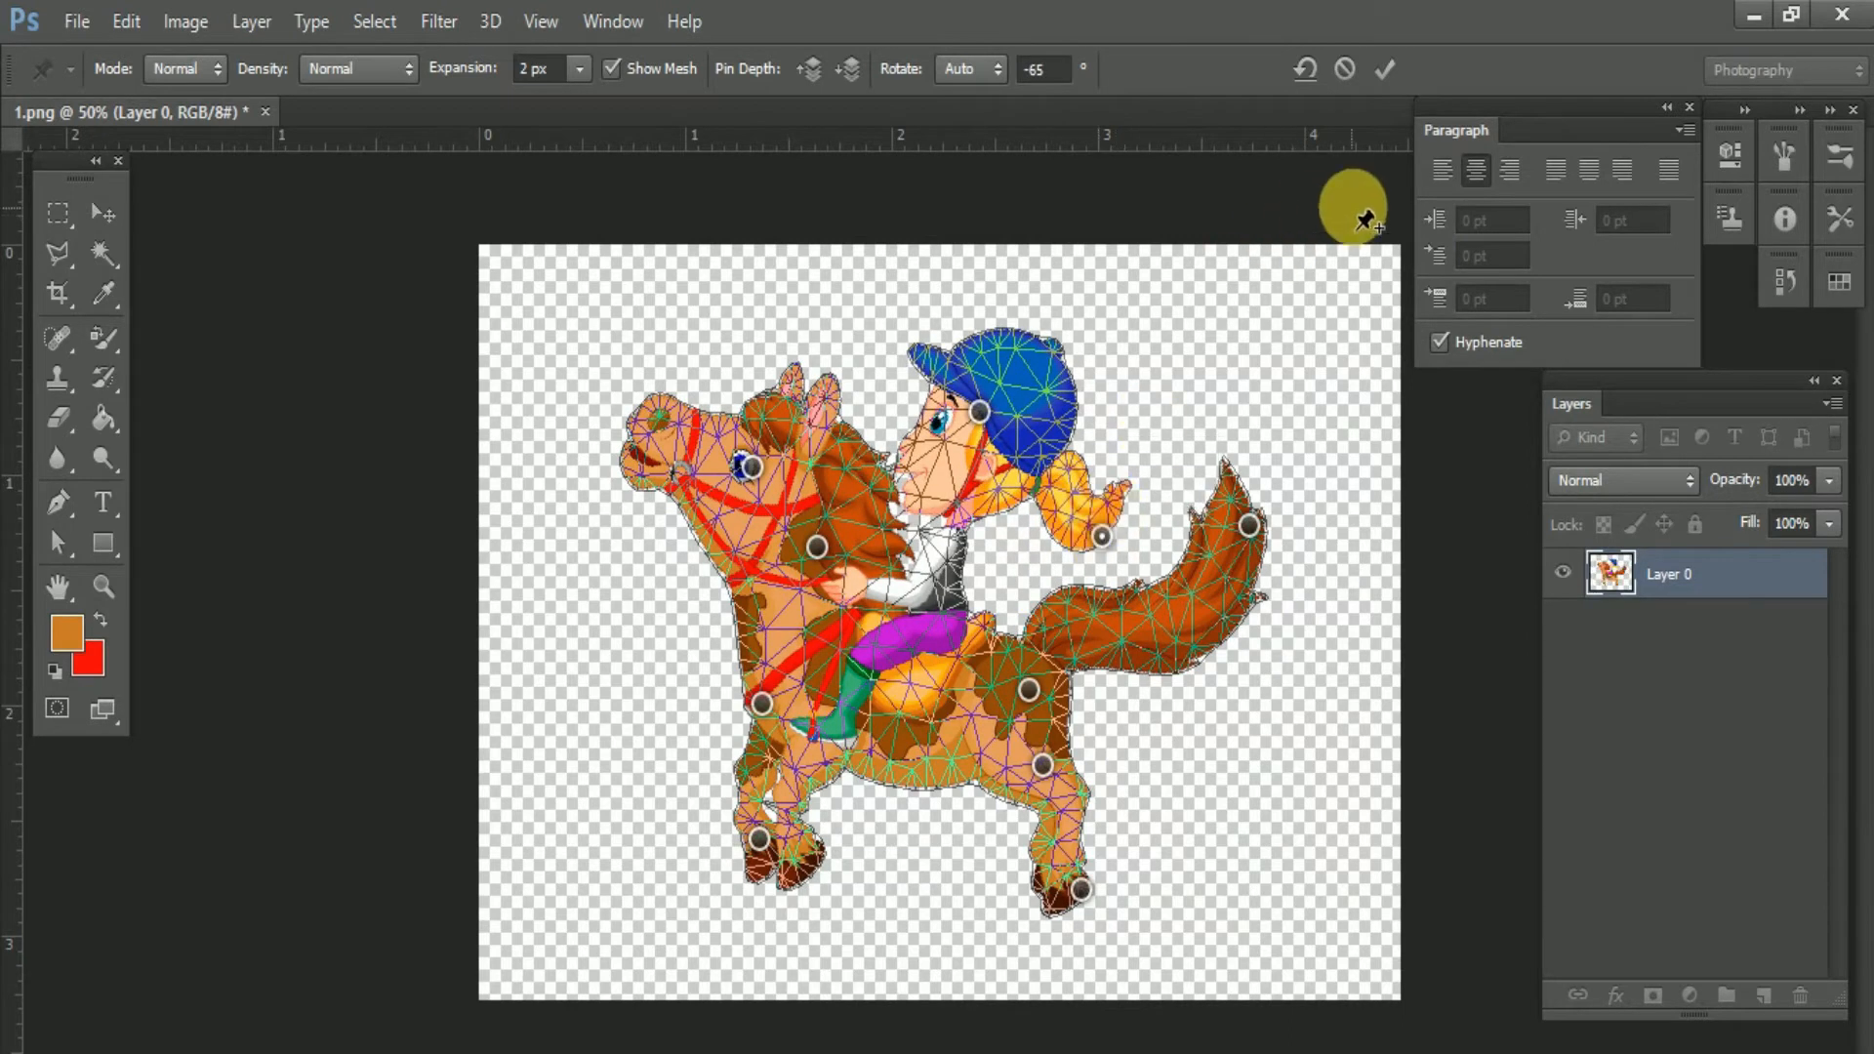
left_click(1387, 71)
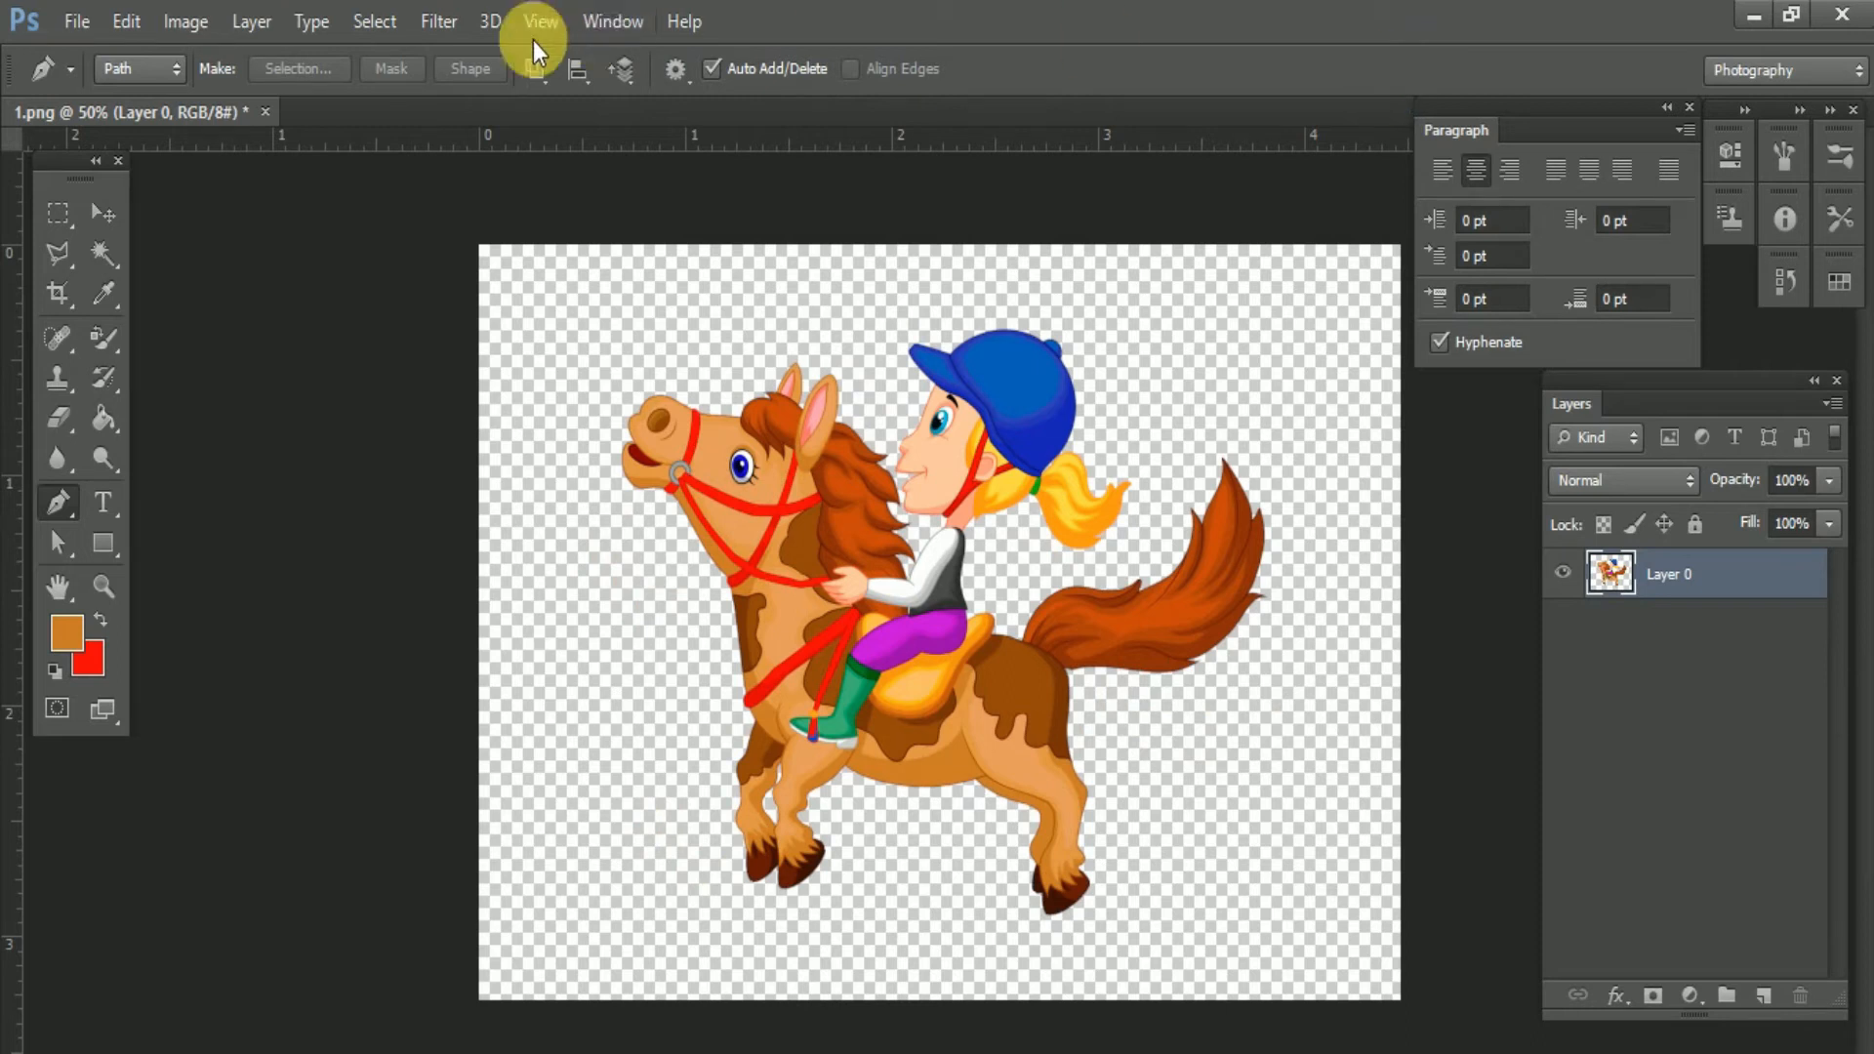
- Save the pose as a PNG copy named 3 in the same folder, and step back to the original pose
left_click(78, 24)
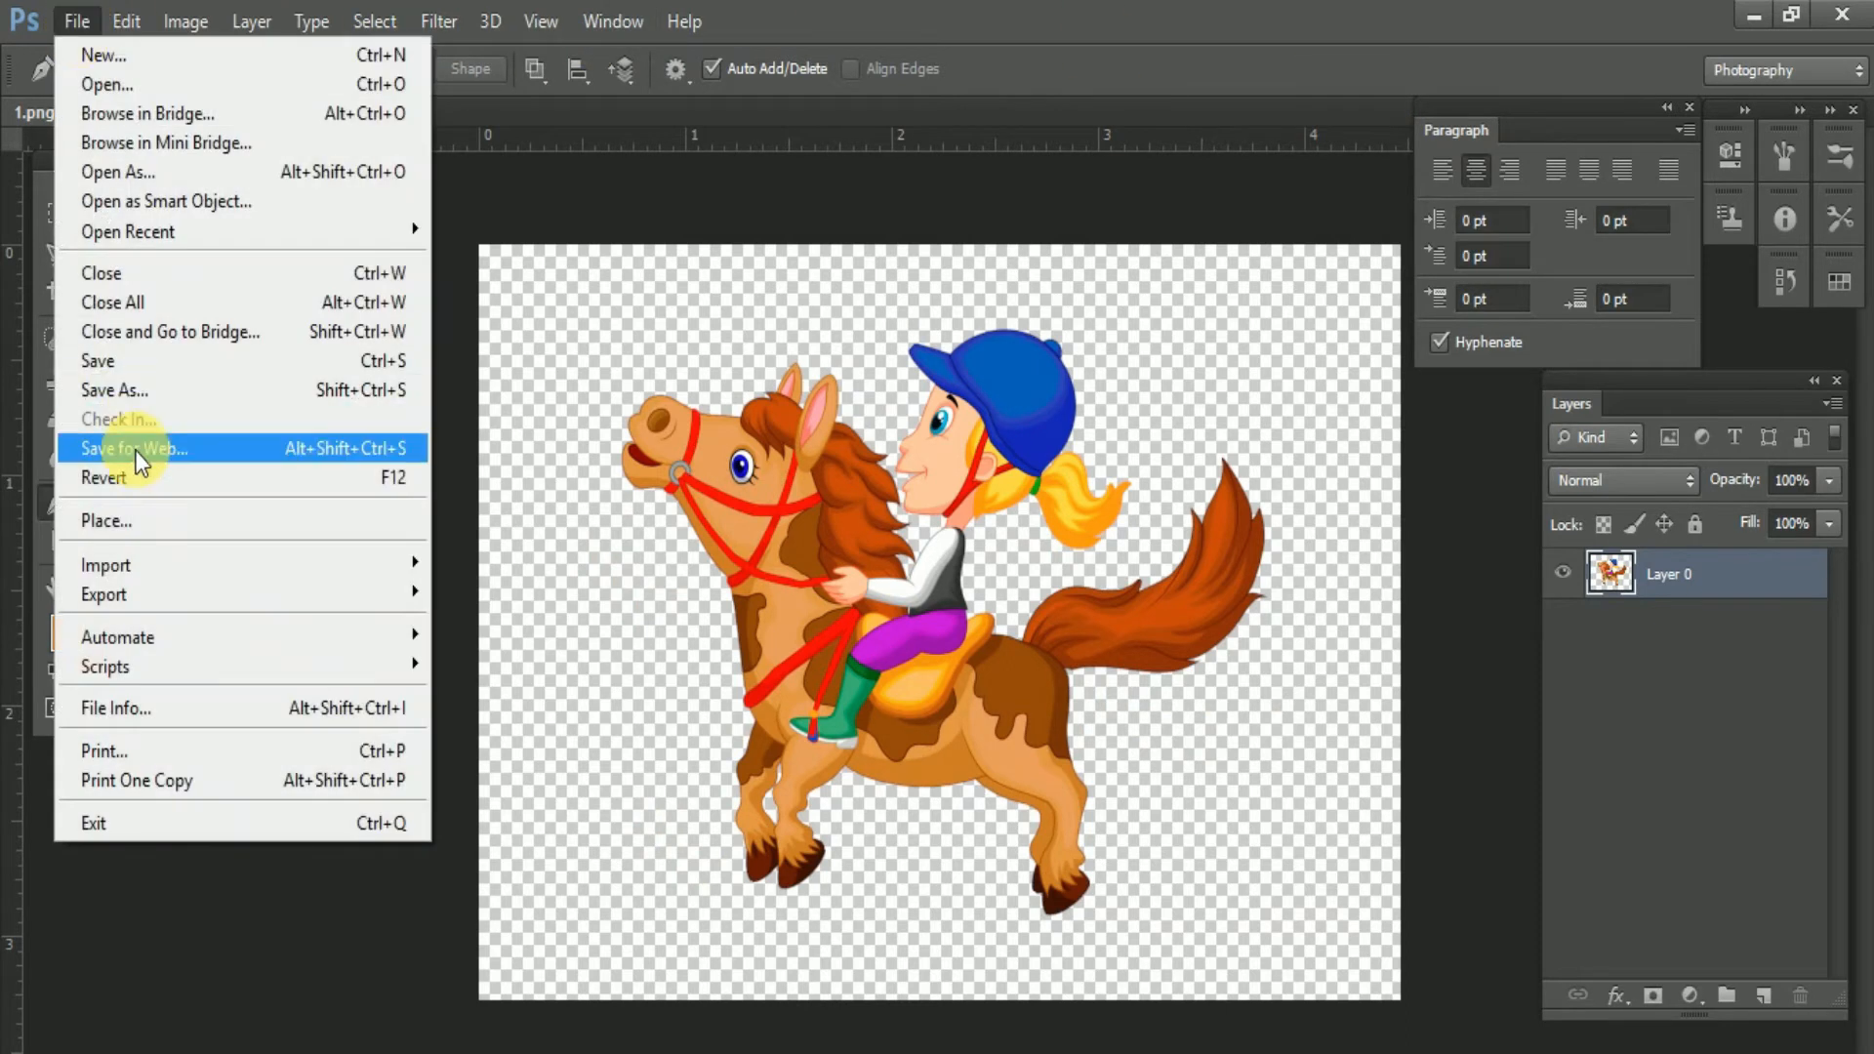
left_click(148, 388)
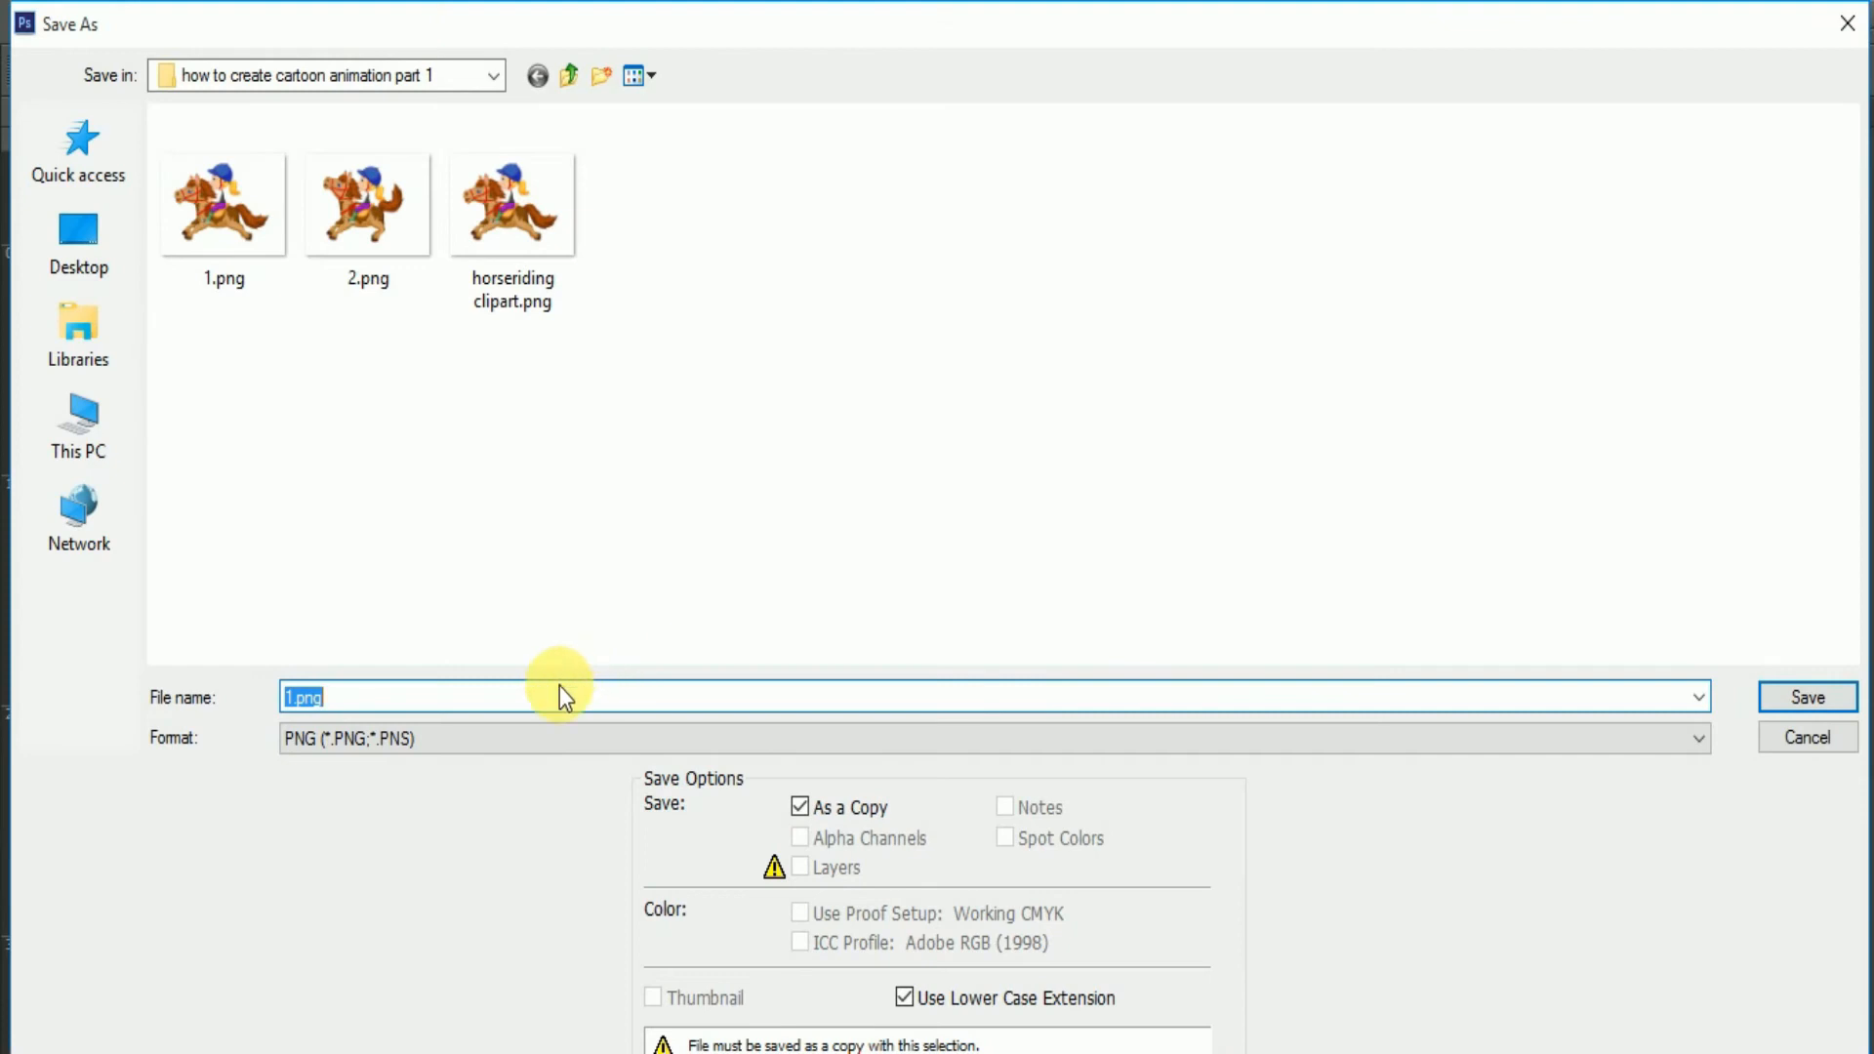
left_click(1789, 701)
left_click(1064, 359)
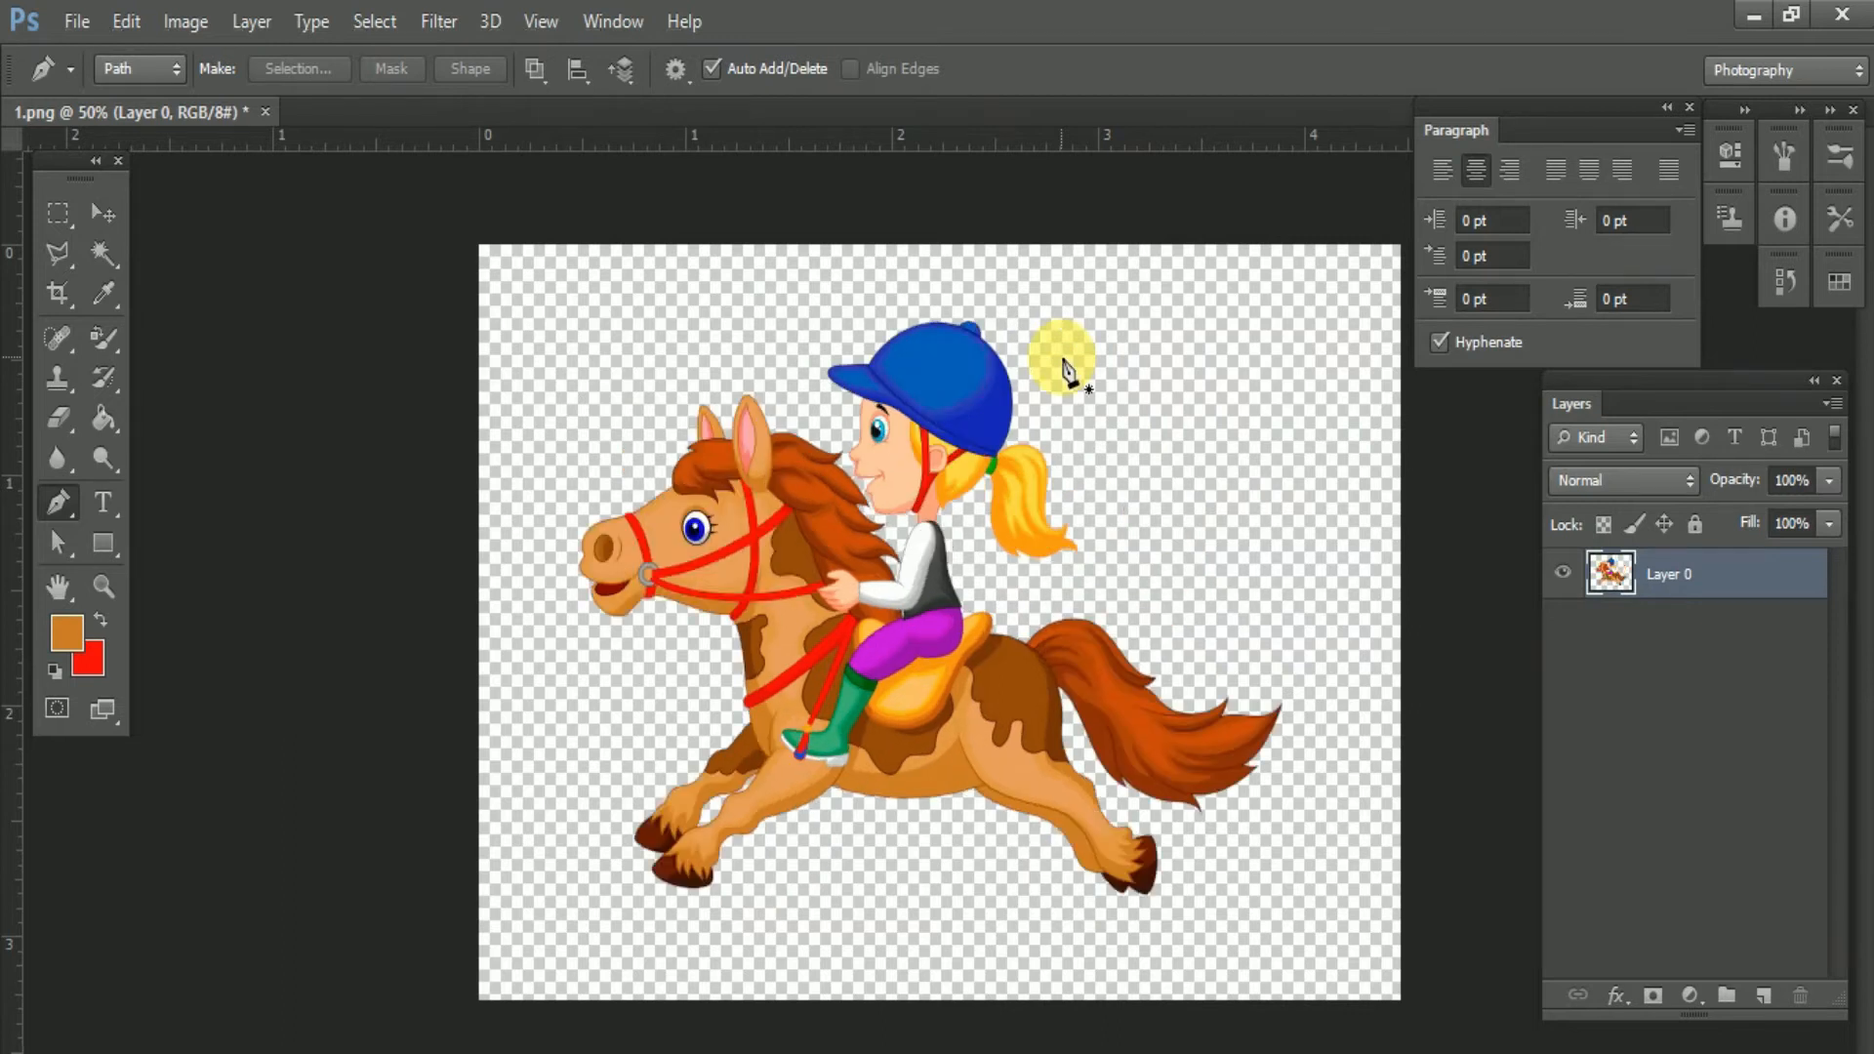
- Start Puppet Warp on Layer 0 and pin the saddle, rump, lower hind leg and upper front leg
left_click(133, 20)
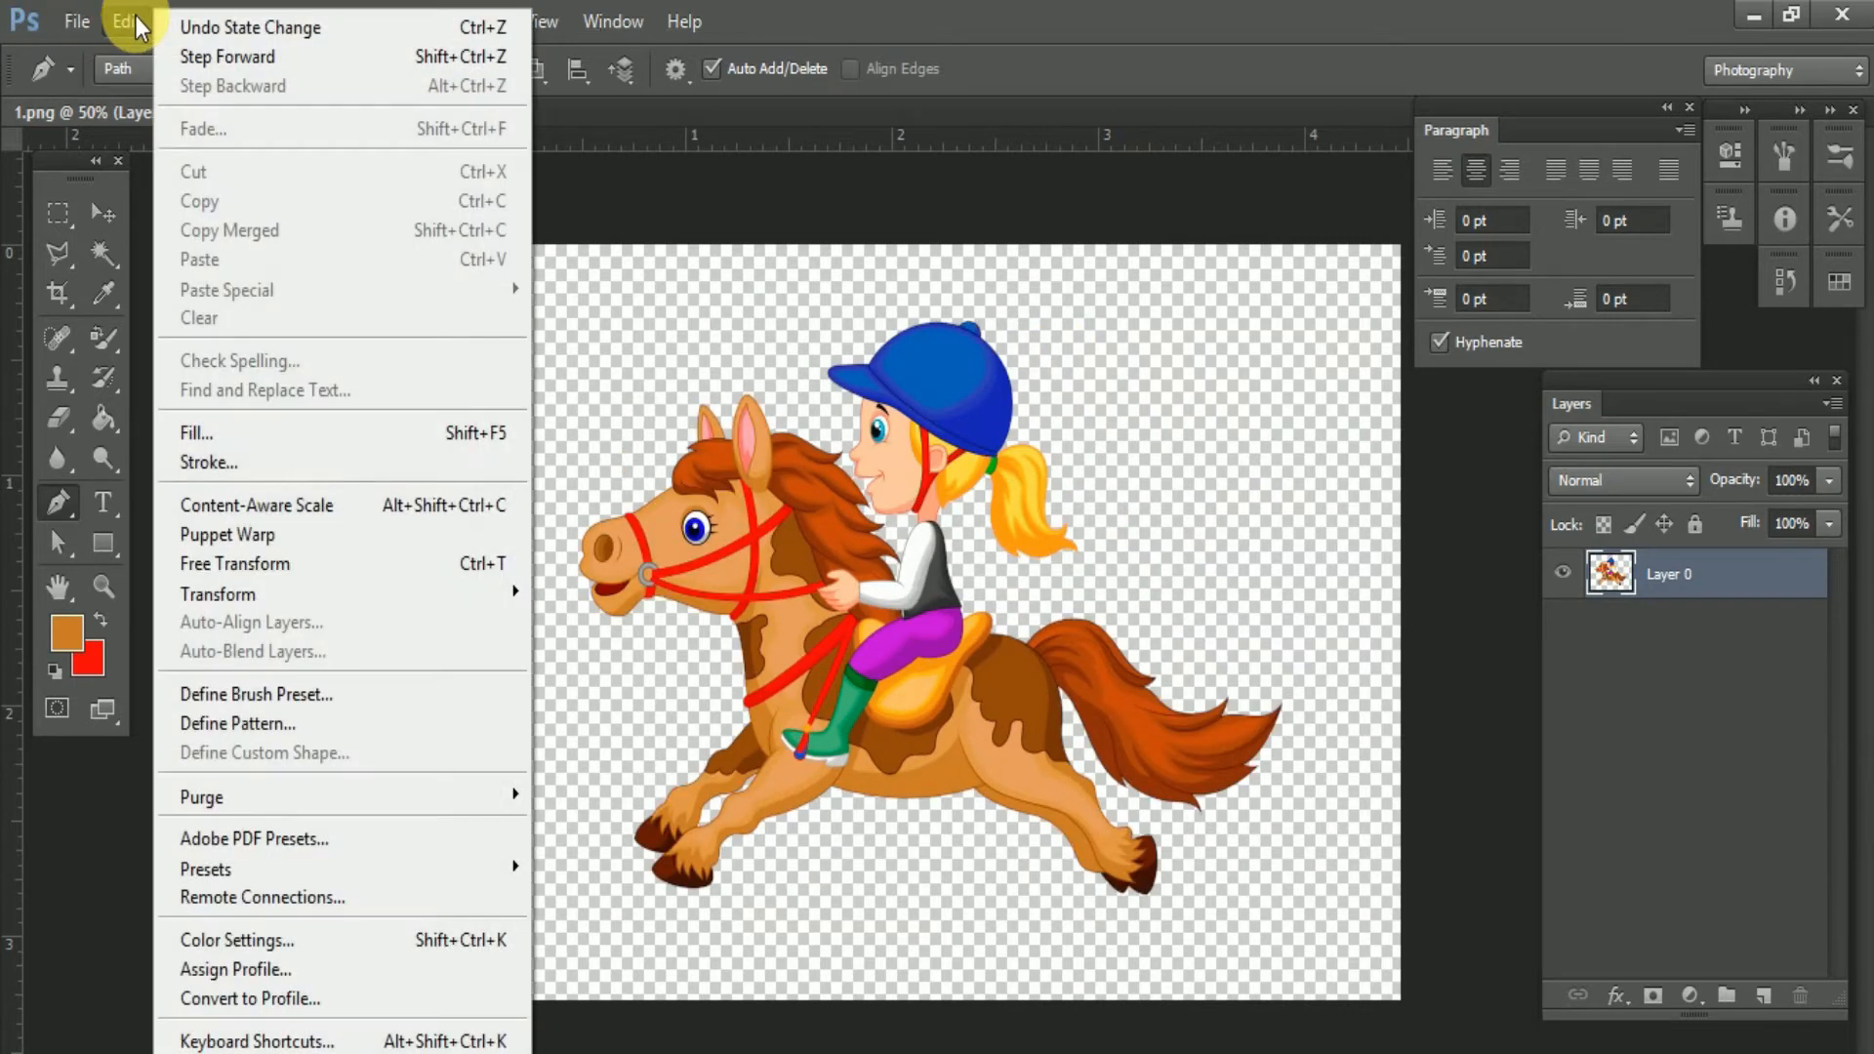
left_click(272, 533)
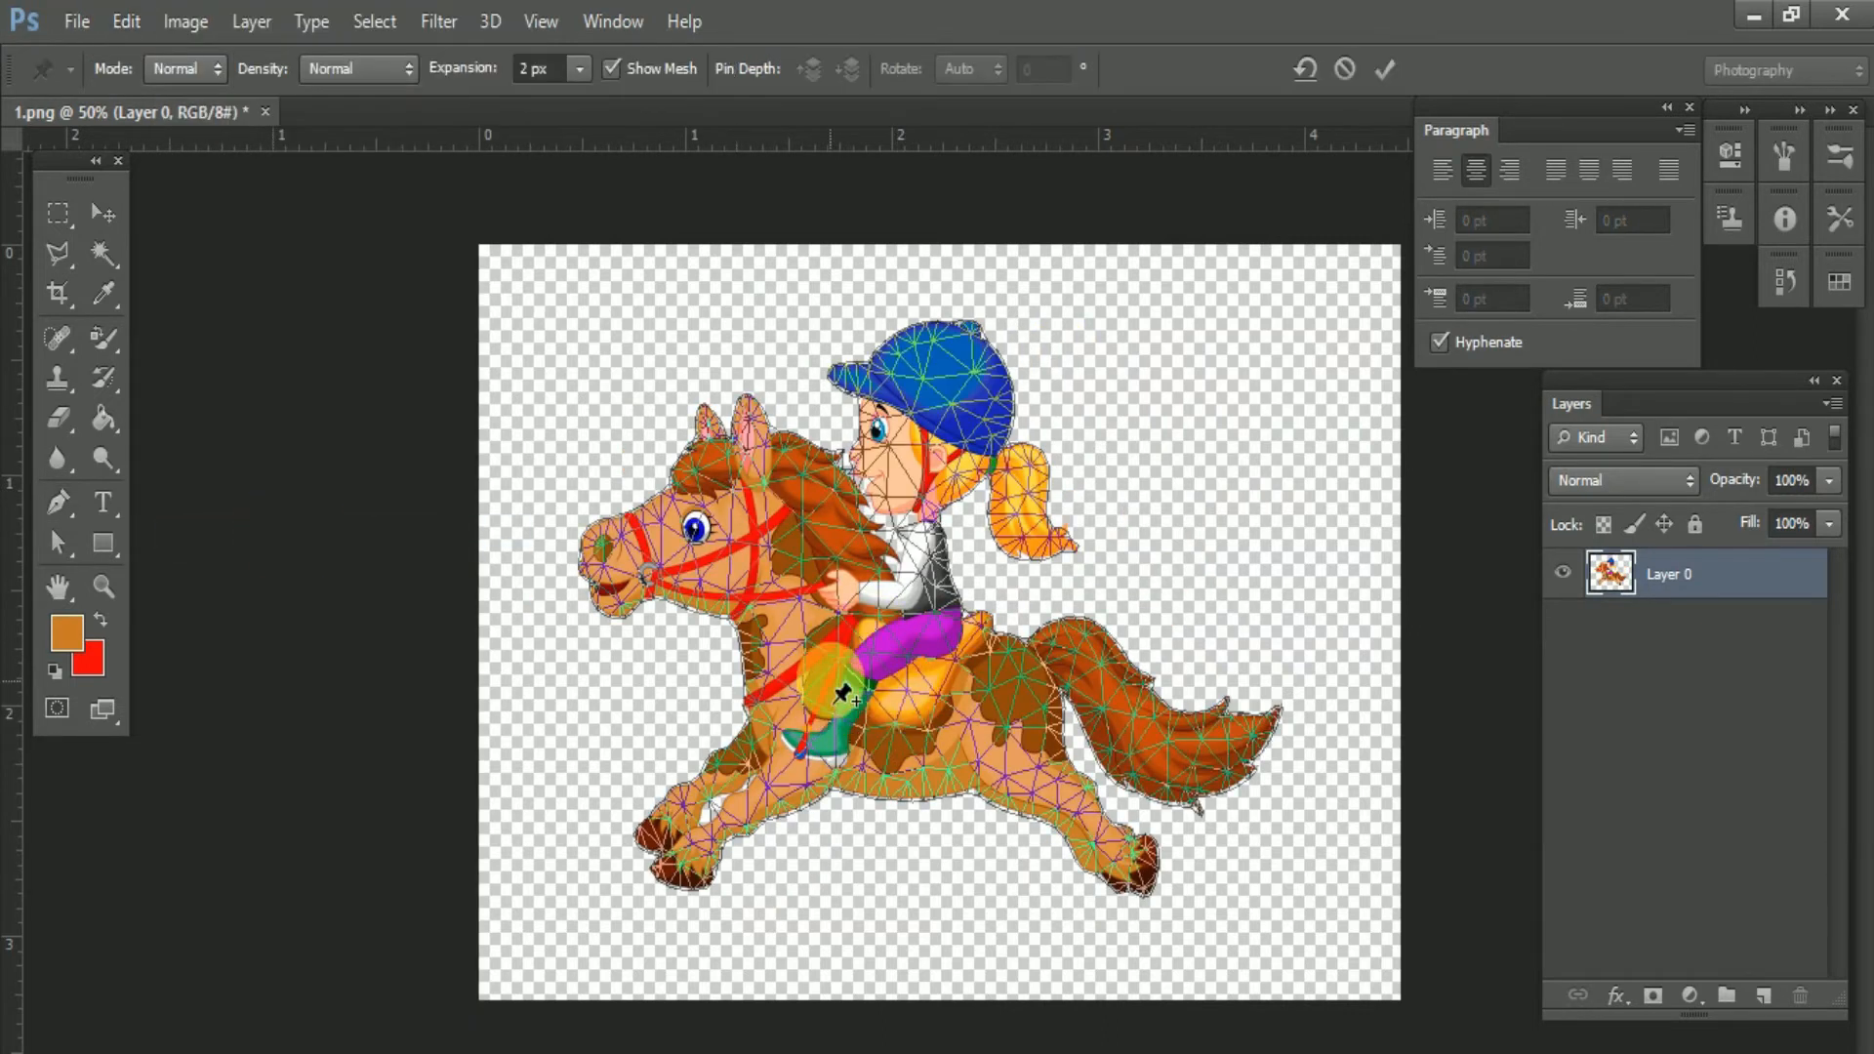
left_click(918, 693)
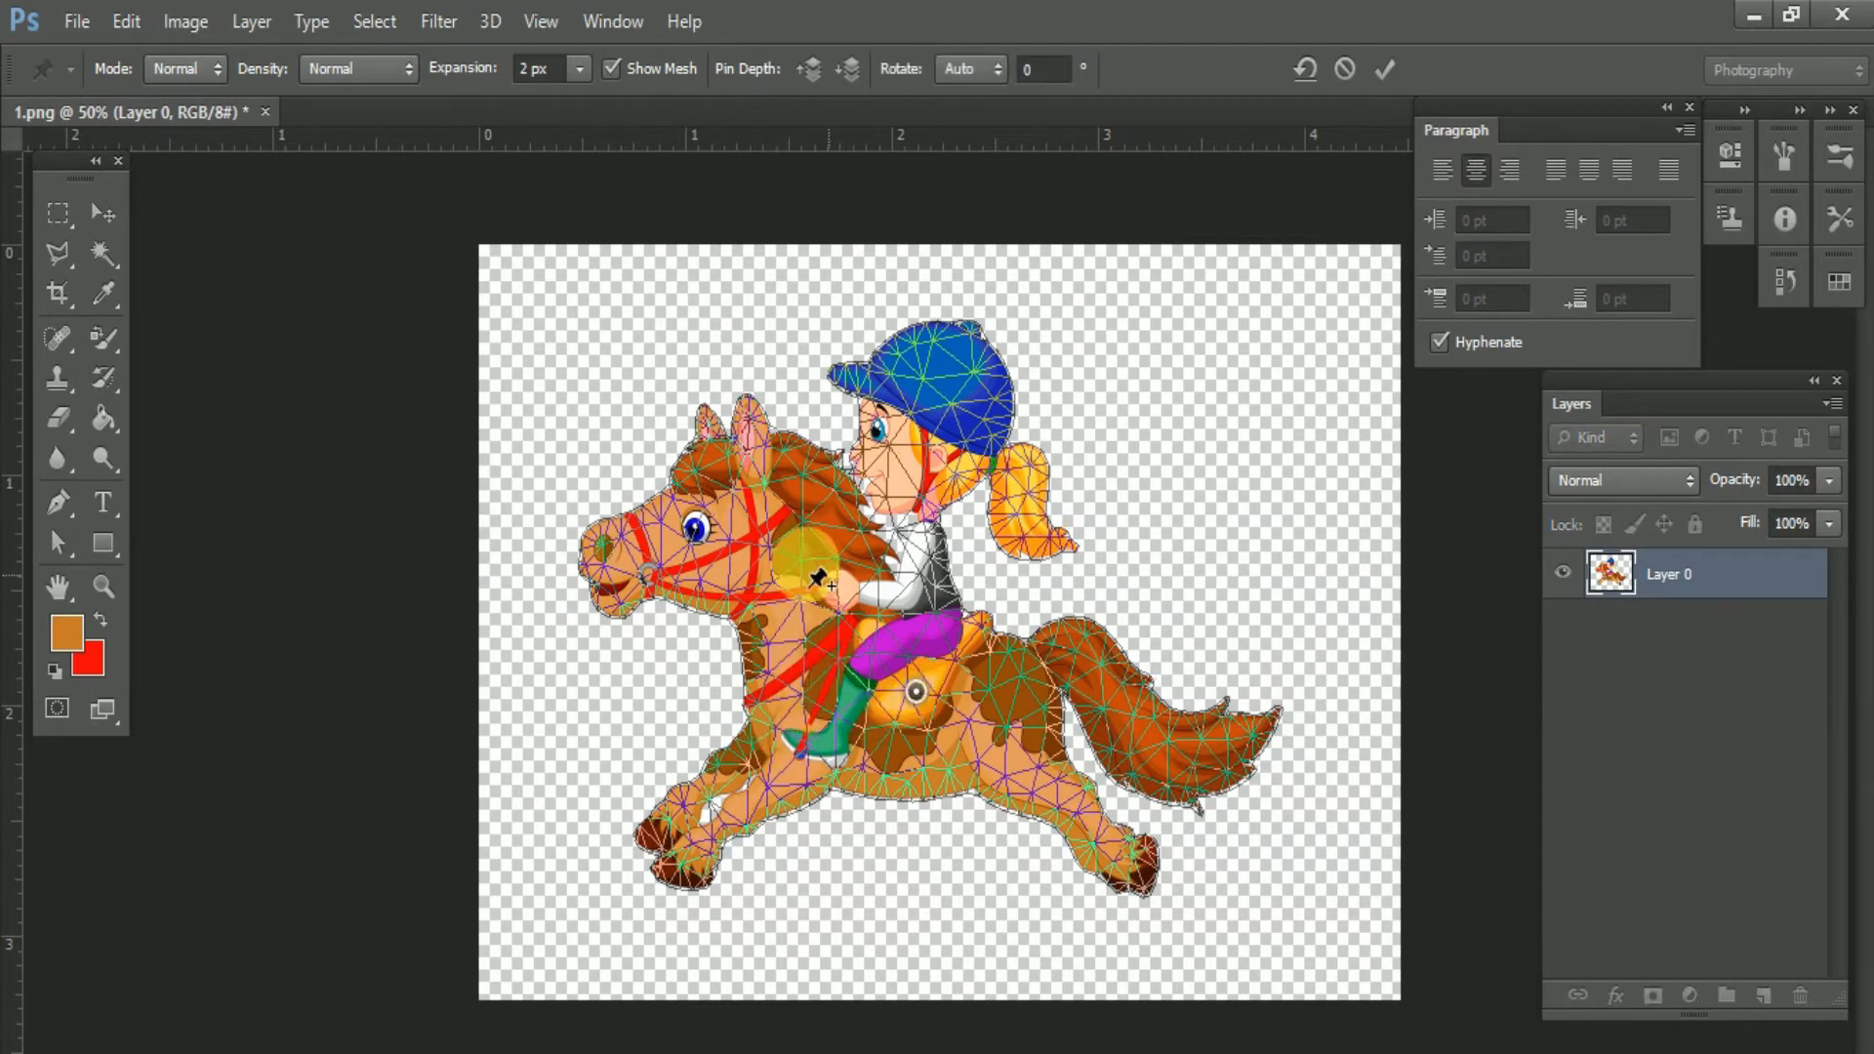
left_click(1037, 660)
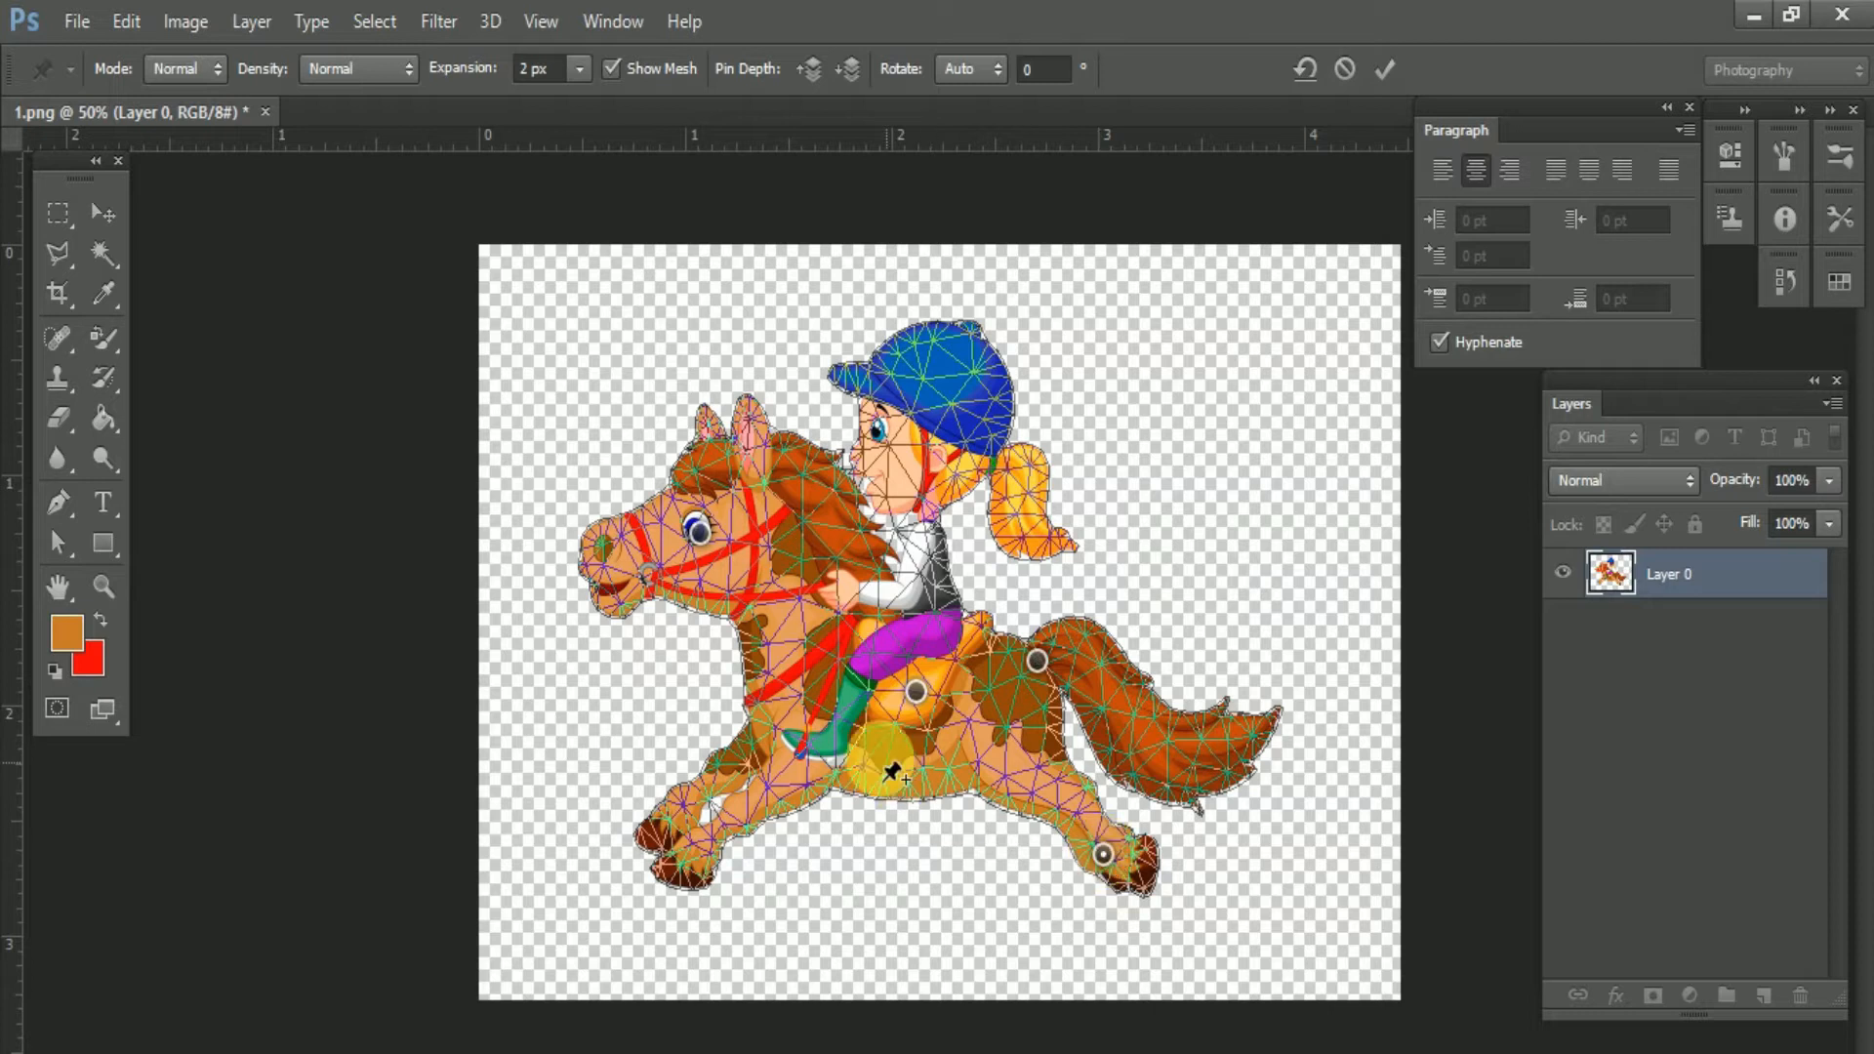
left_click(791, 732)
- Pin the front hooves and fold them back under the body, and pull the lower hind leg forward beneath the belly
left_click(694, 843)
left_click_drag(683, 848, 807, 861)
left_click(1103, 855)
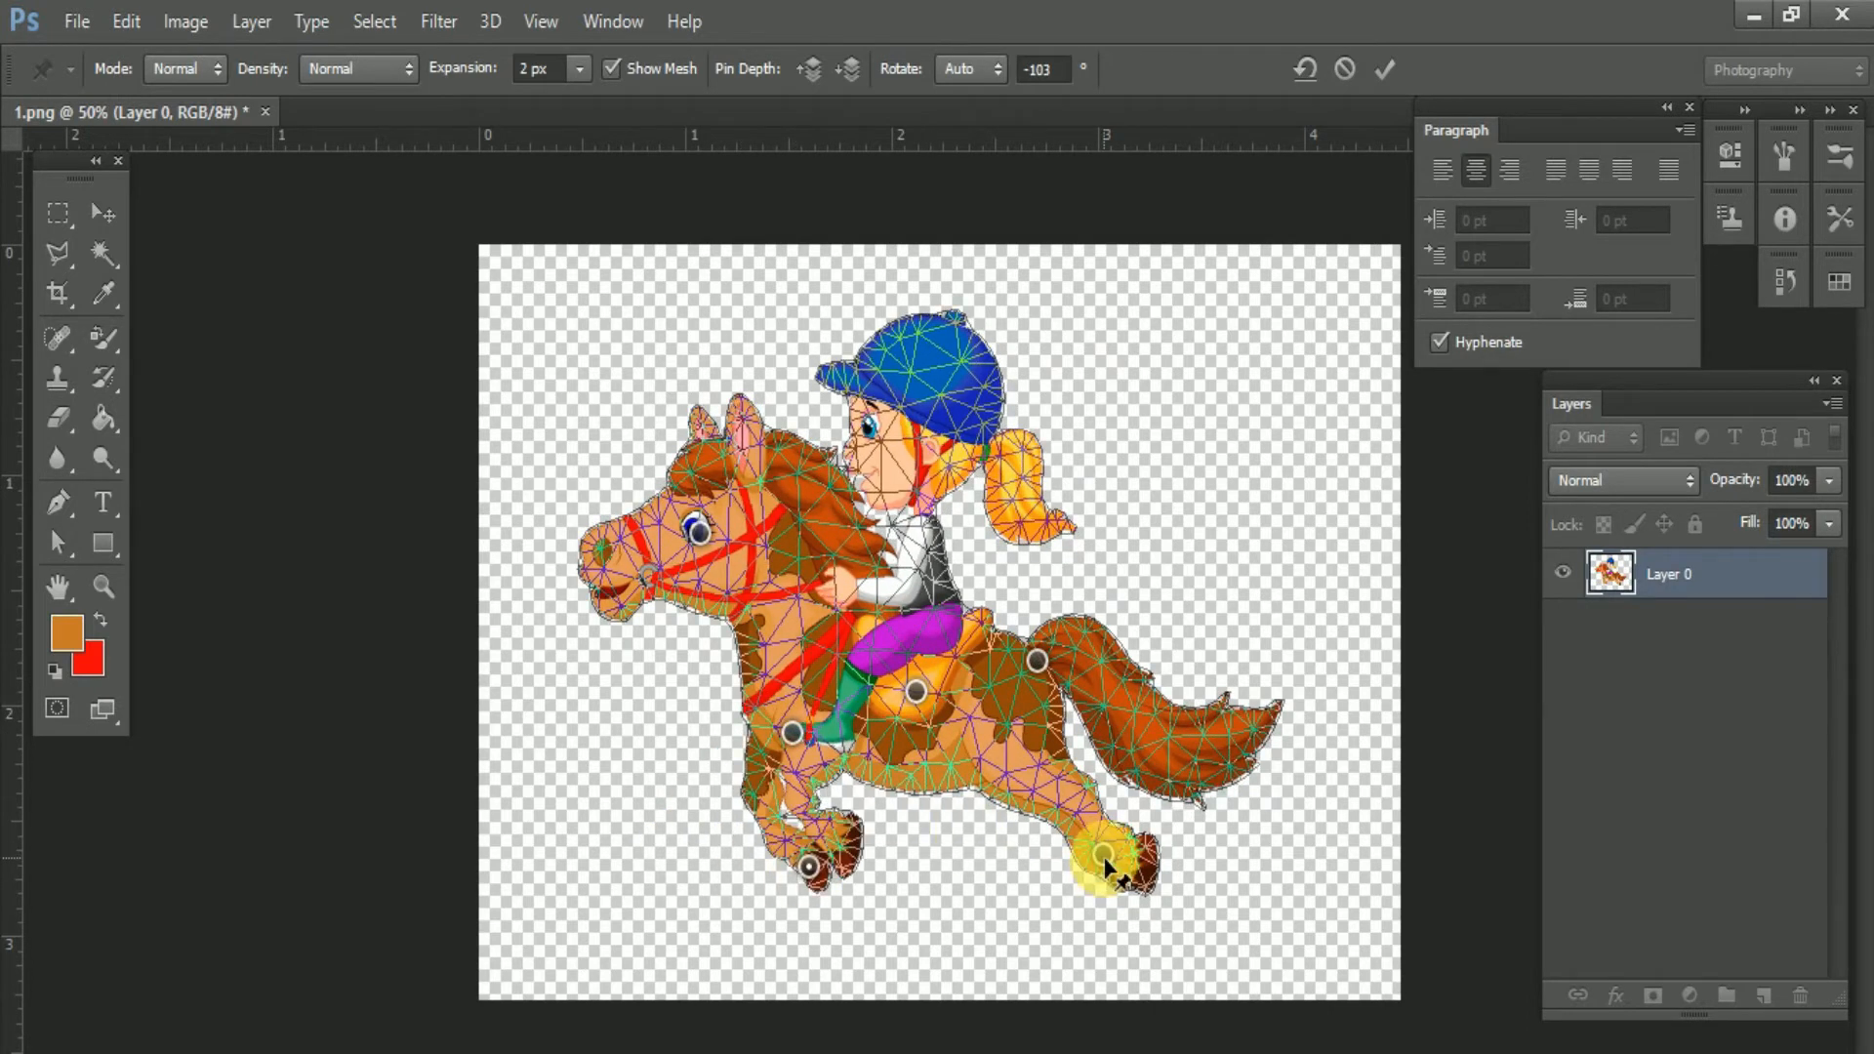
left_click_drag(1104, 857, 966, 858)
- Curl the horse's tail upward toward the rider, raise the ponytail tip, and apply the warp
left_click(1183, 784)
left_click_drag(1183, 784, 1120, 592)
left_click(1041, 531)
left_click_drag(1041, 531, 1063, 458)
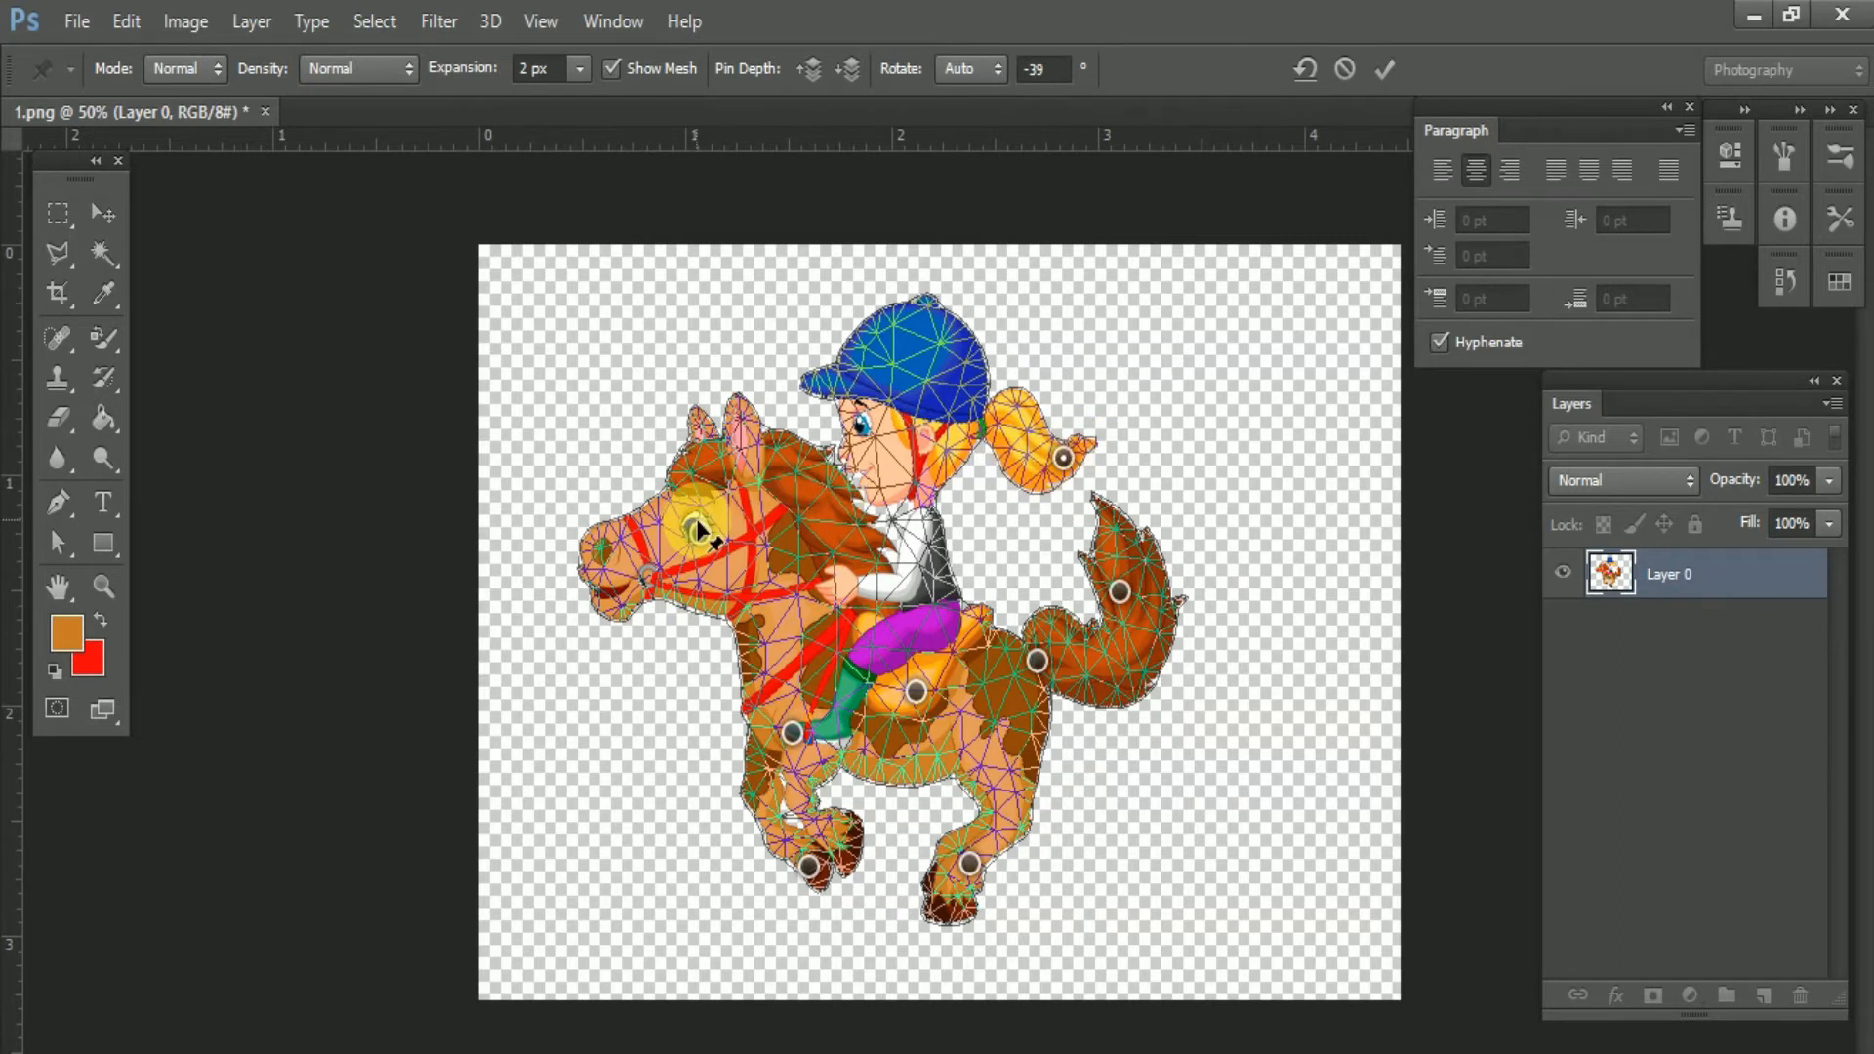
left_click(1390, 66)
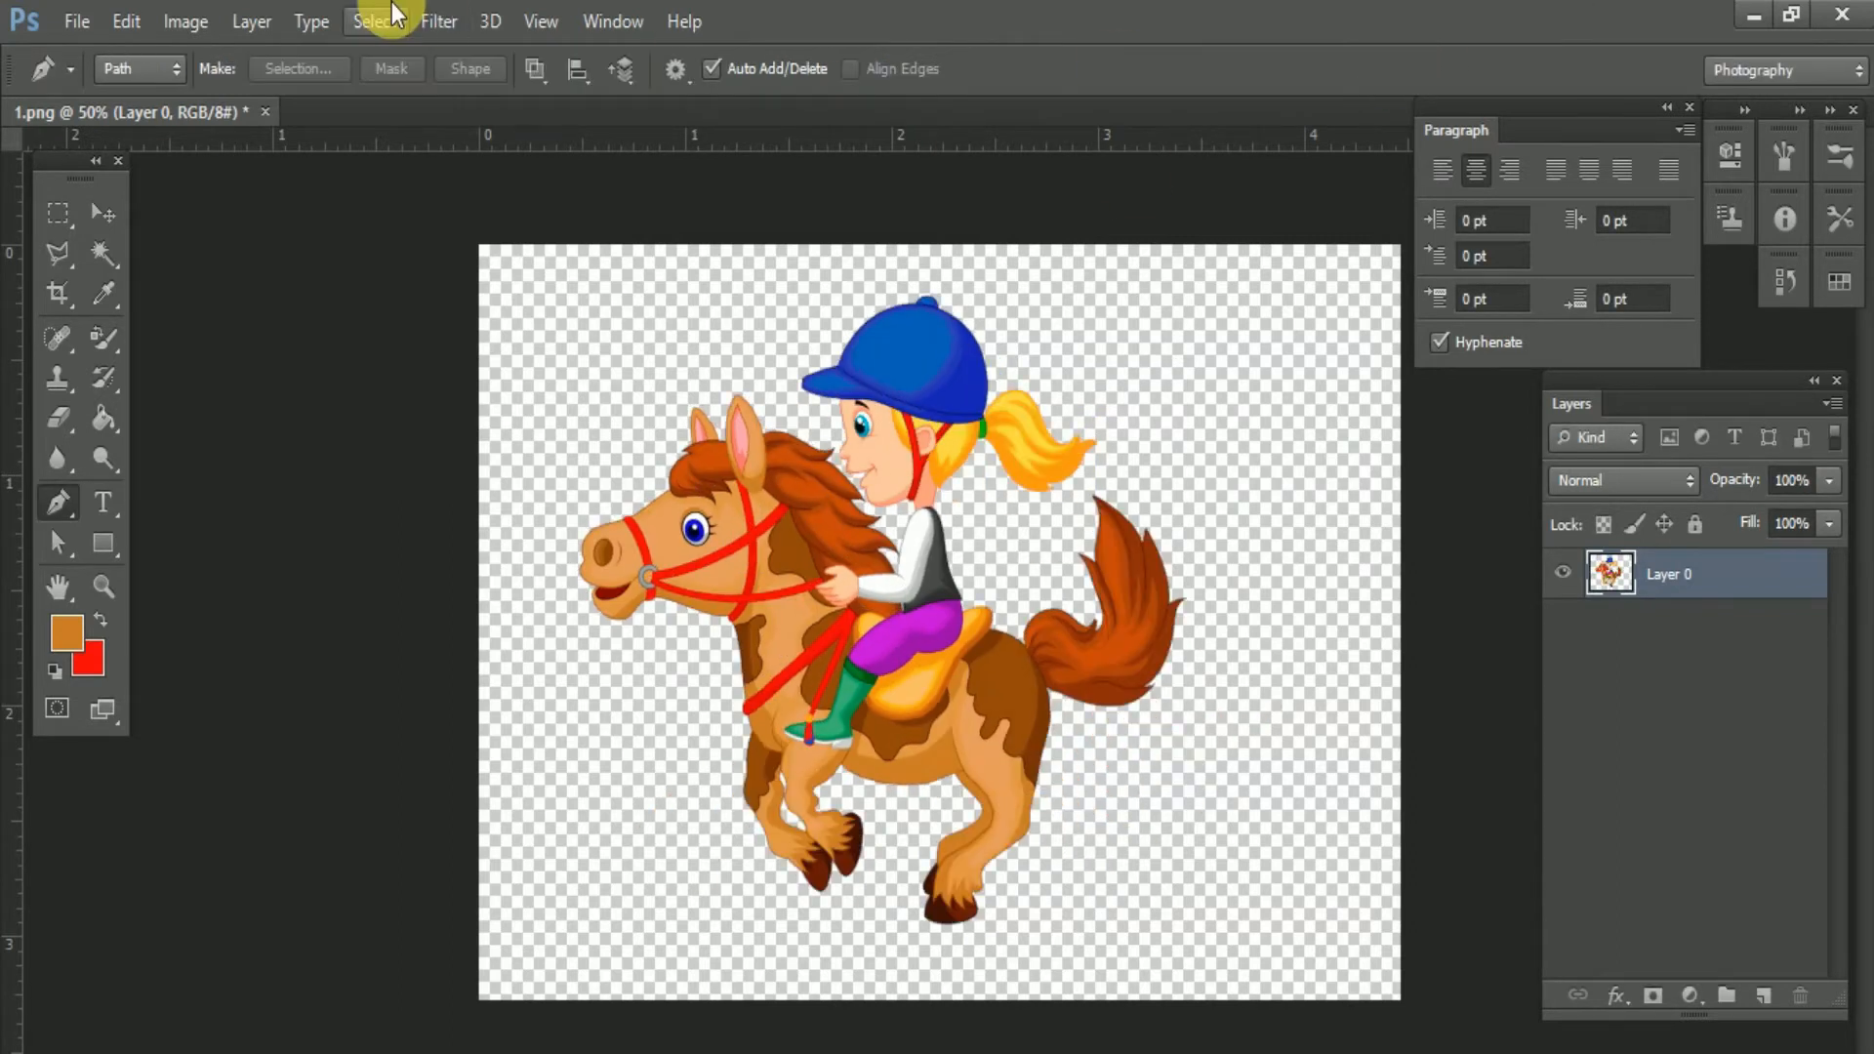
- Save the warped pose as a copy named 4 in PNG format in the same folder
left_click(82, 21)
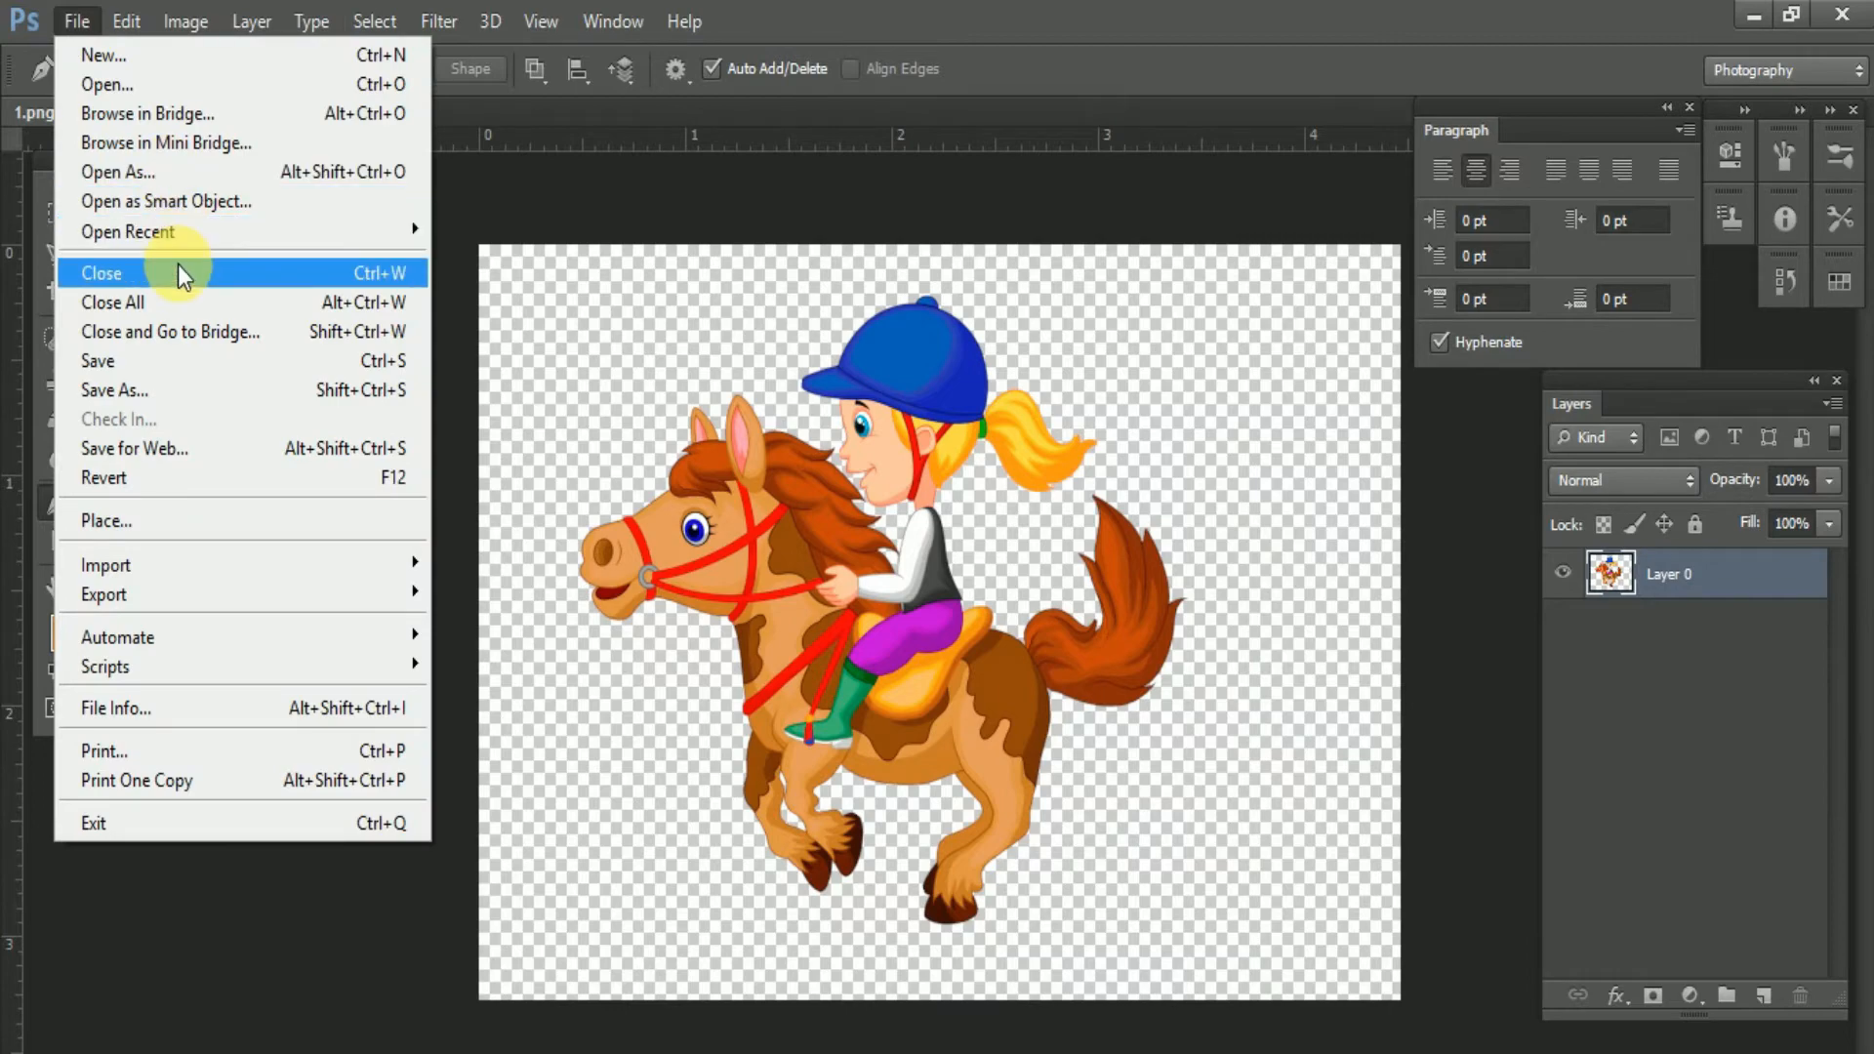
left_click(174, 388)
type("4")
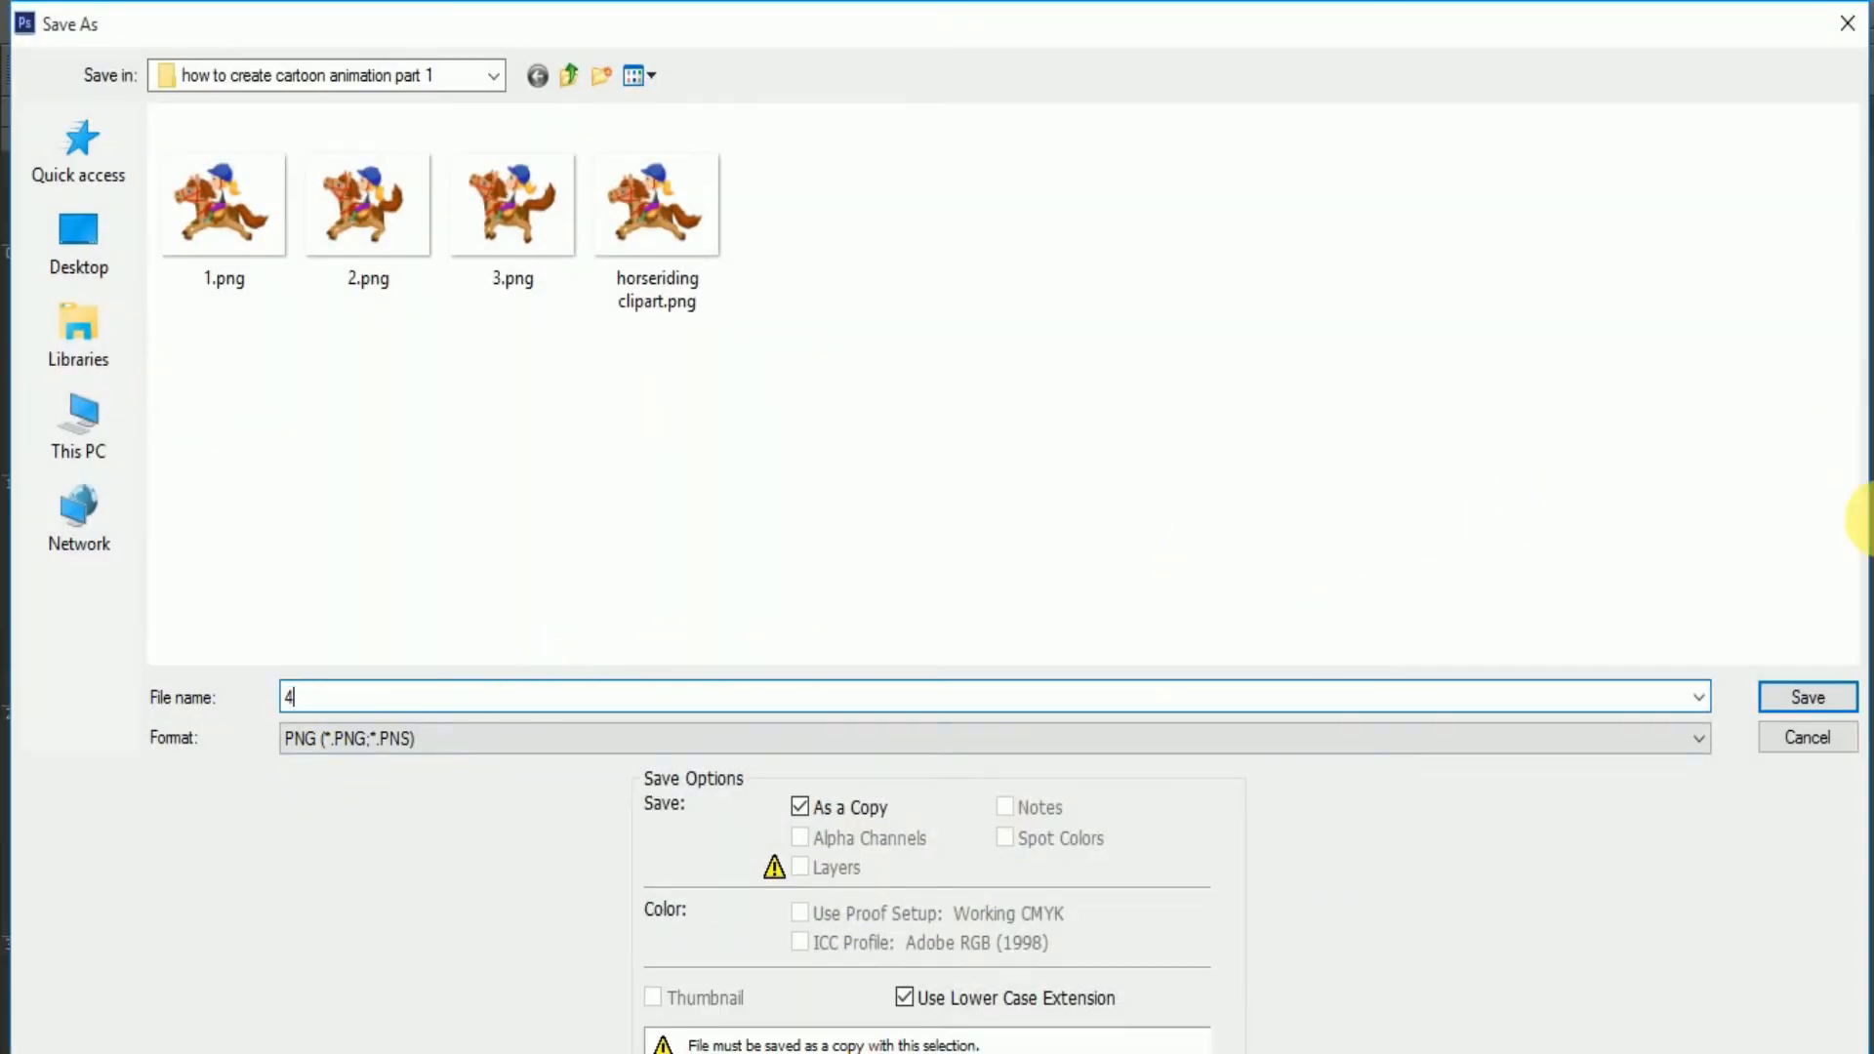
left_click(1782, 701)
left_click(1075, 359)
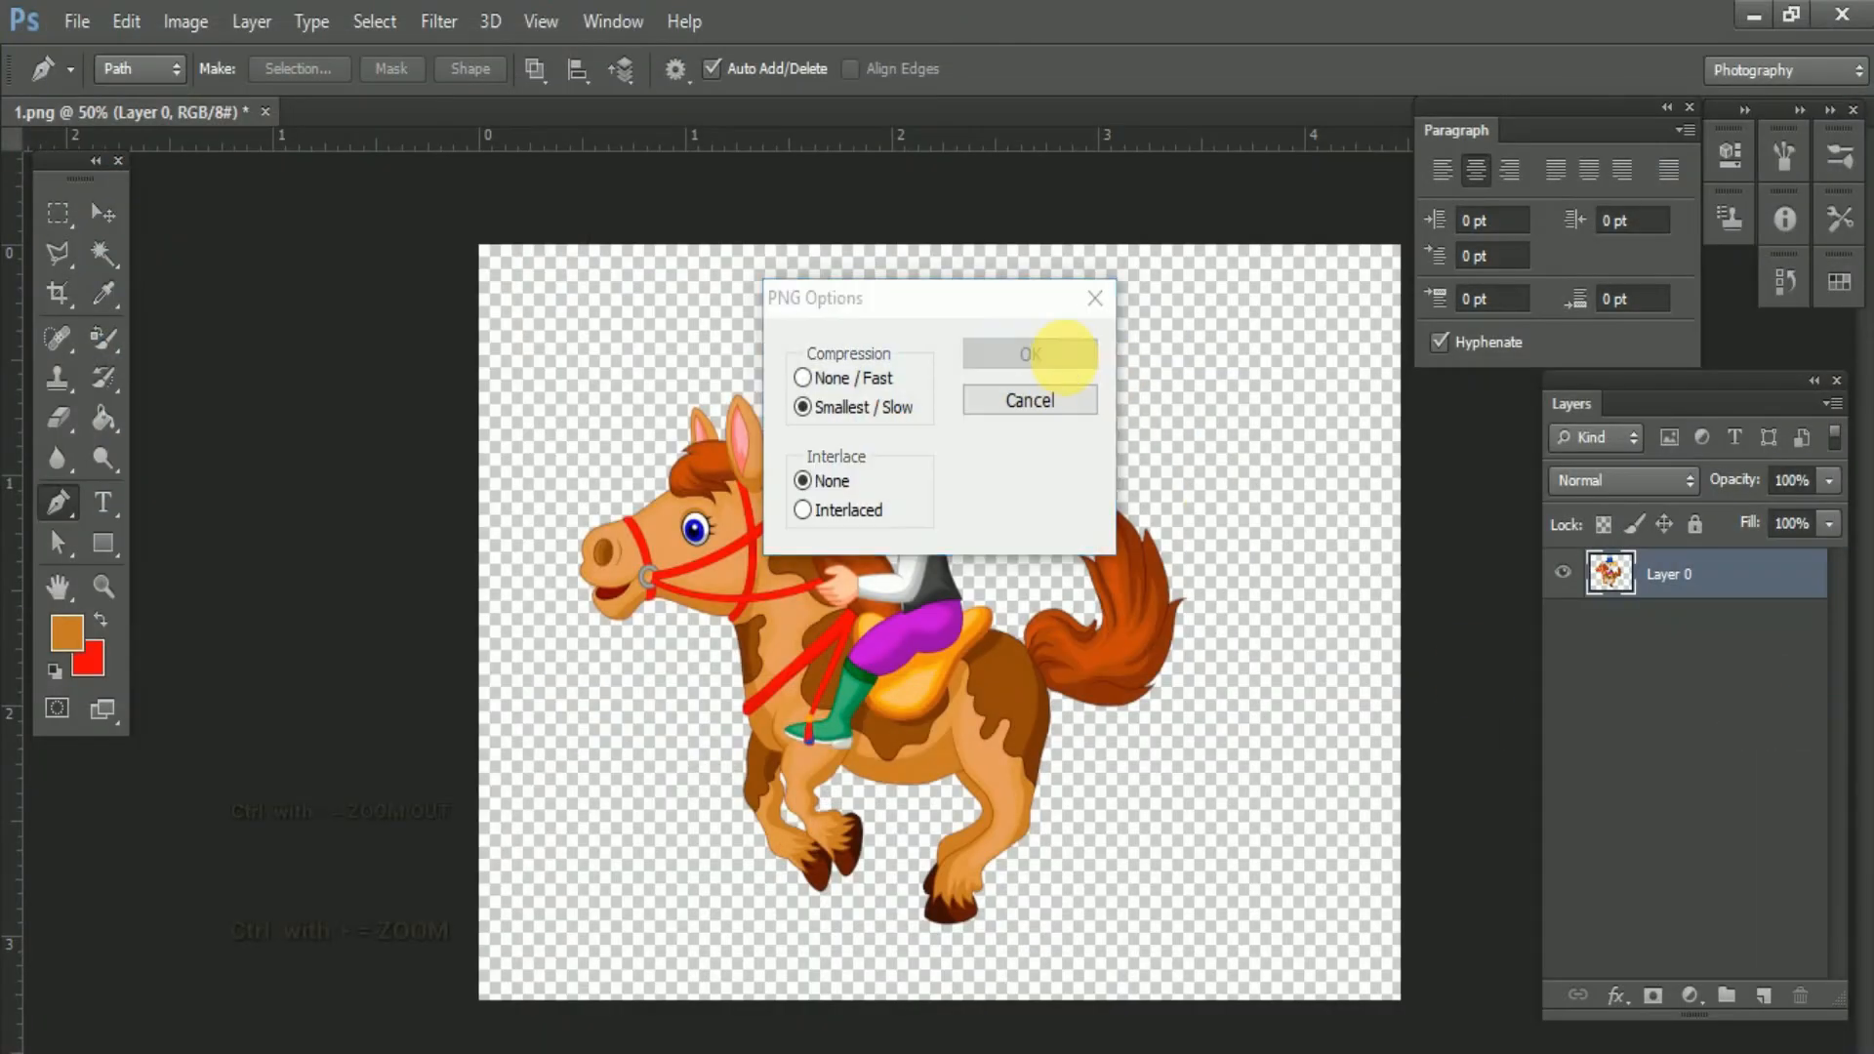
- Trace a closed Pen path around the horse's eye, leaving out the lashes, and convert it into a selection
key("ctrl+plus")
key("ctrl+plus")
key("ctrl+plus")
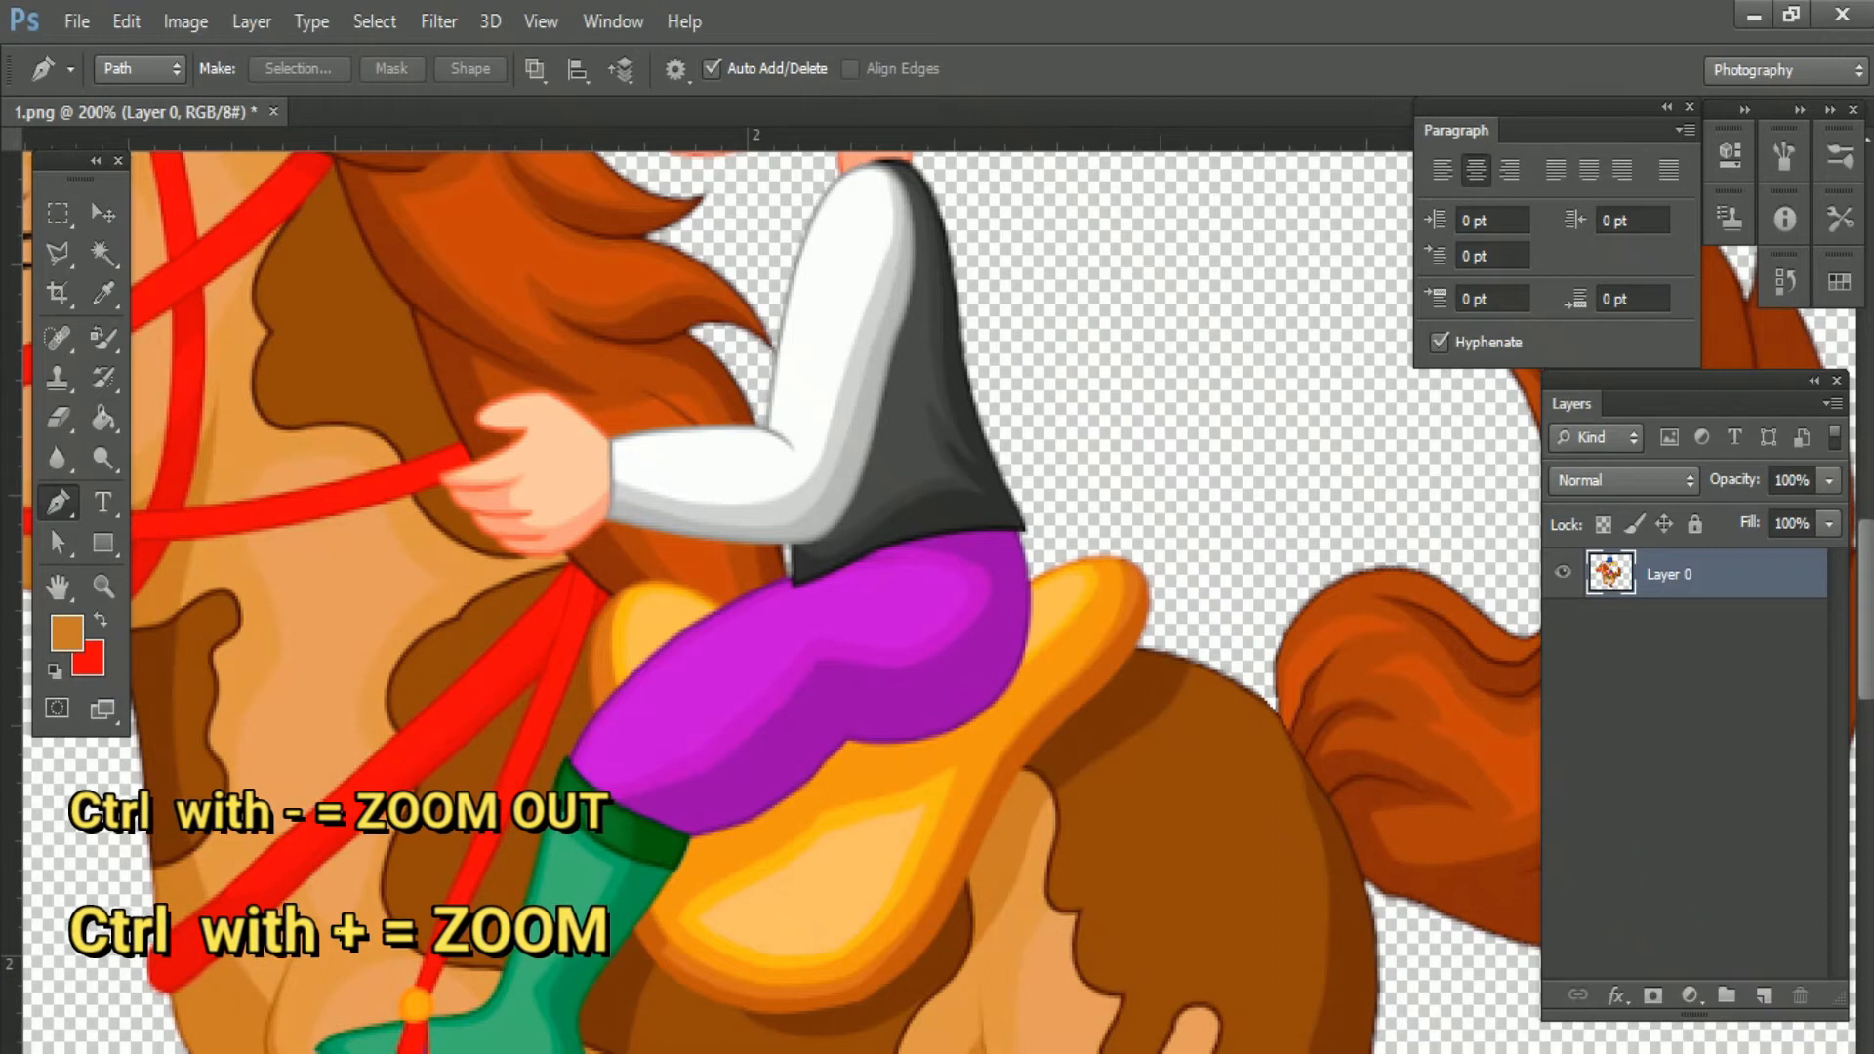
scroll(781, 600, "left", 8)
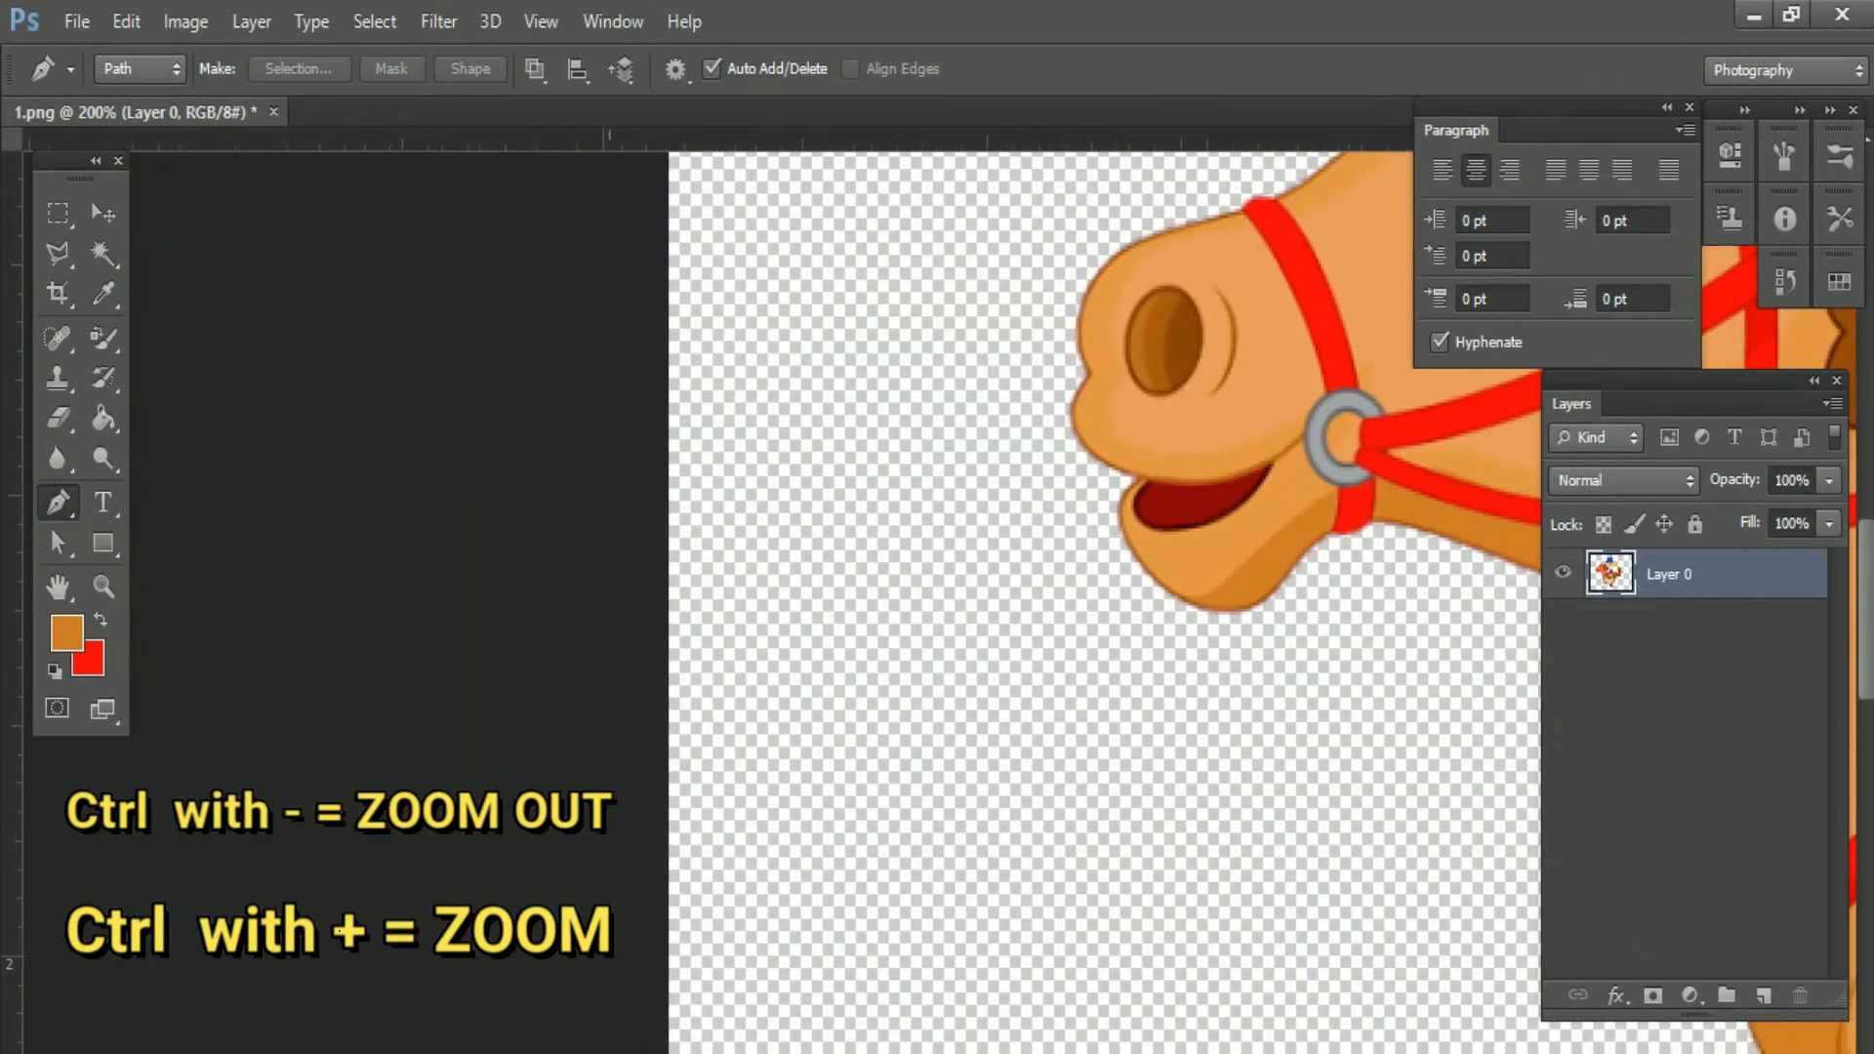
scroll(781, 600, "right", 3)
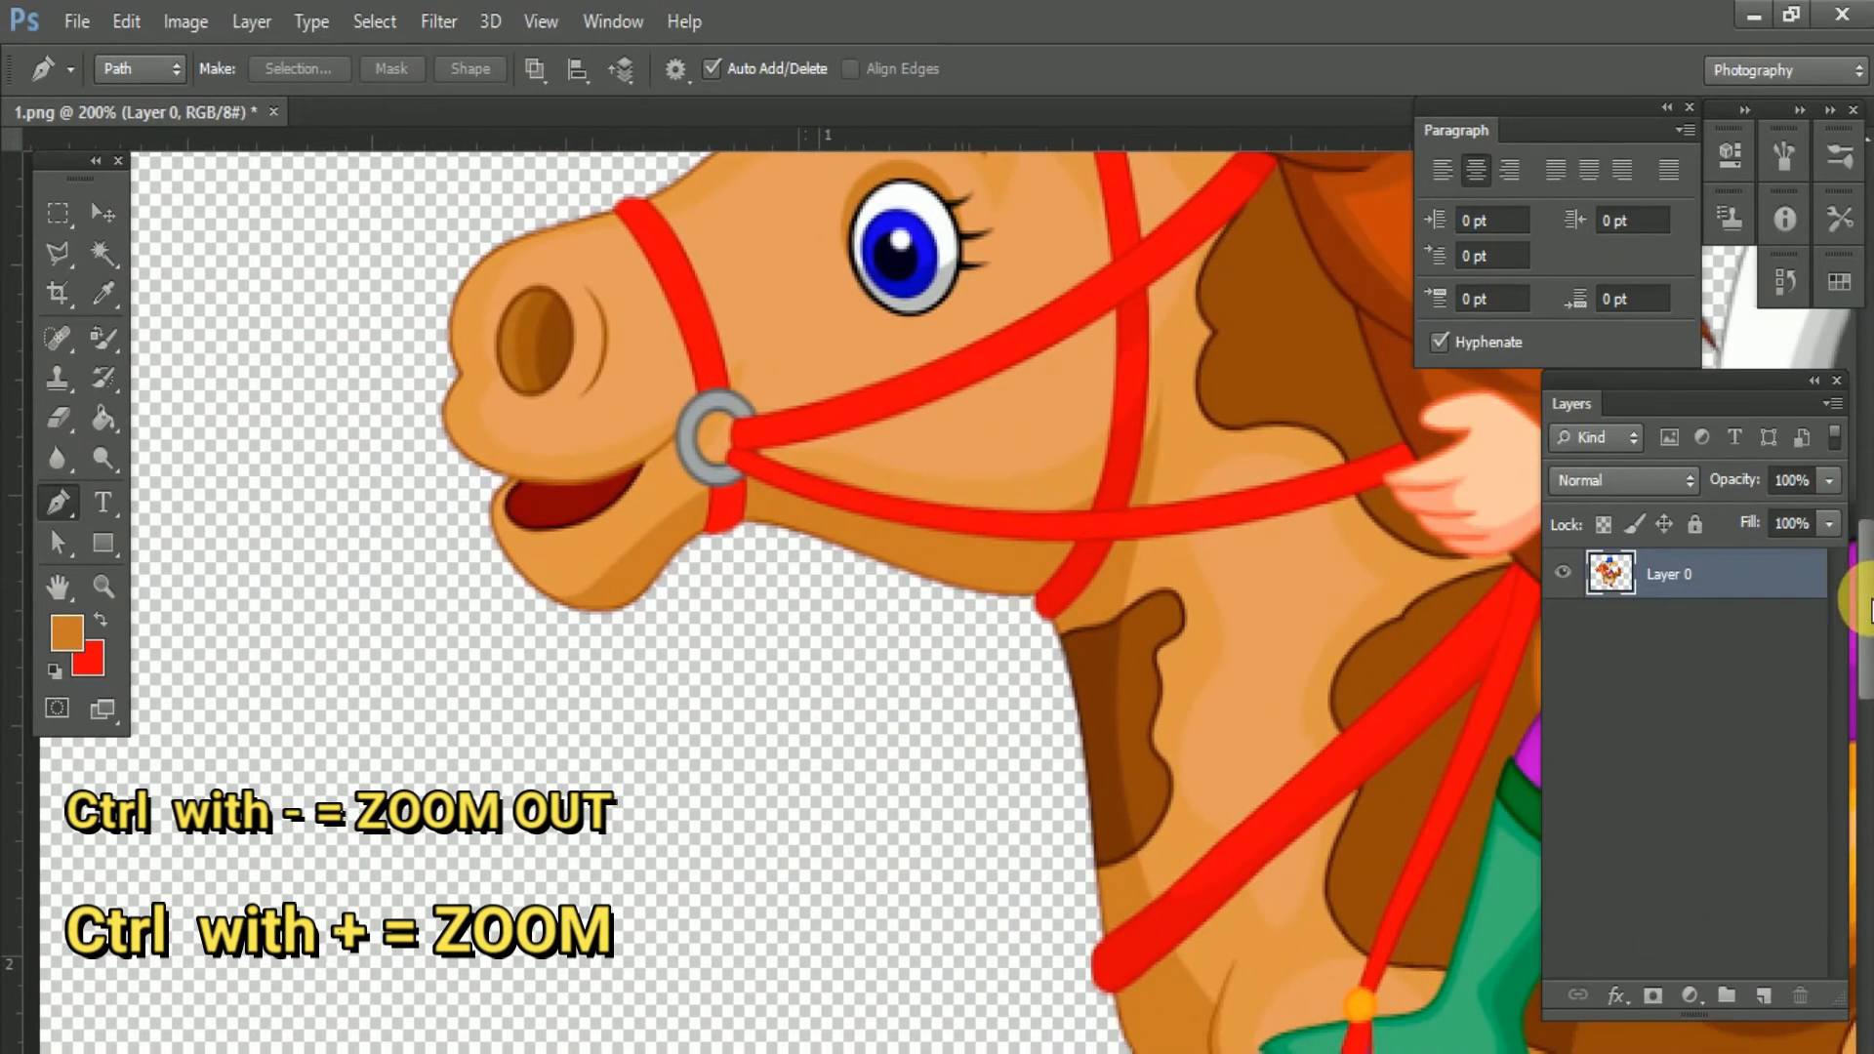
scroll(940, 633, "up", 5)
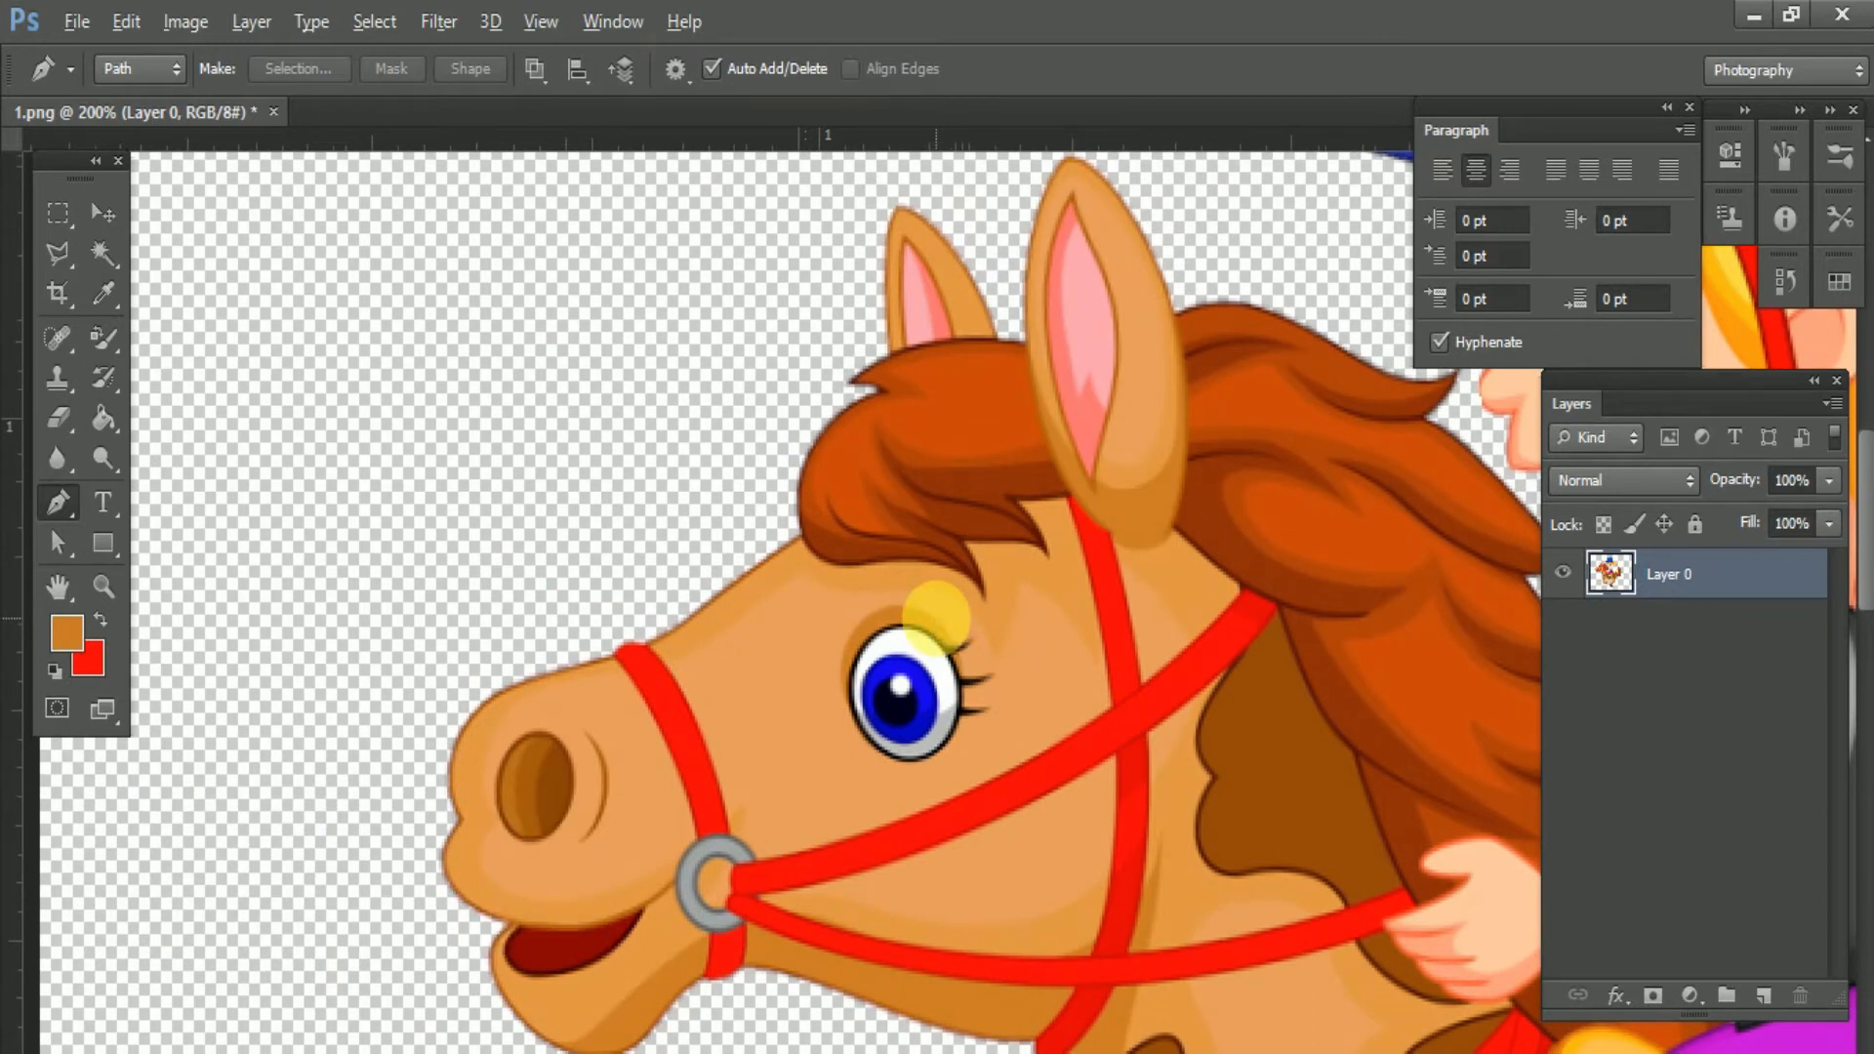
key("ctrl+plus")
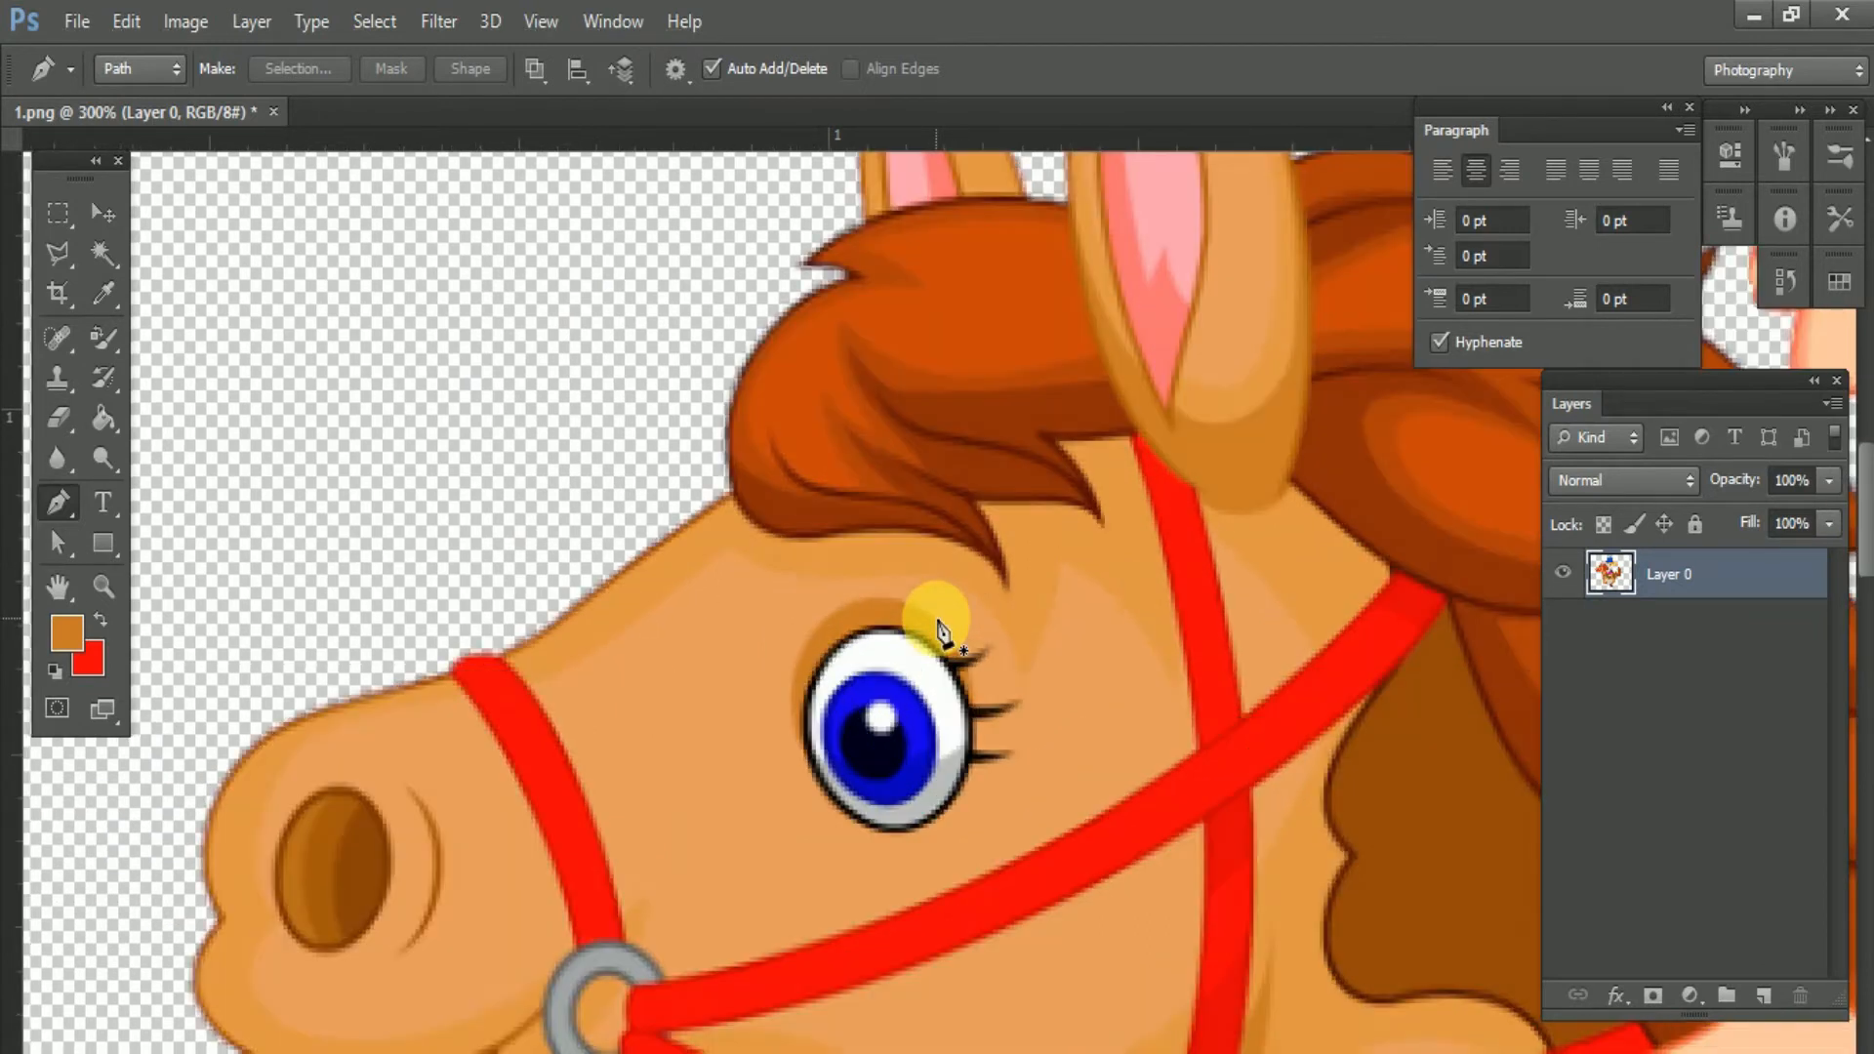
left_click(810, 749)
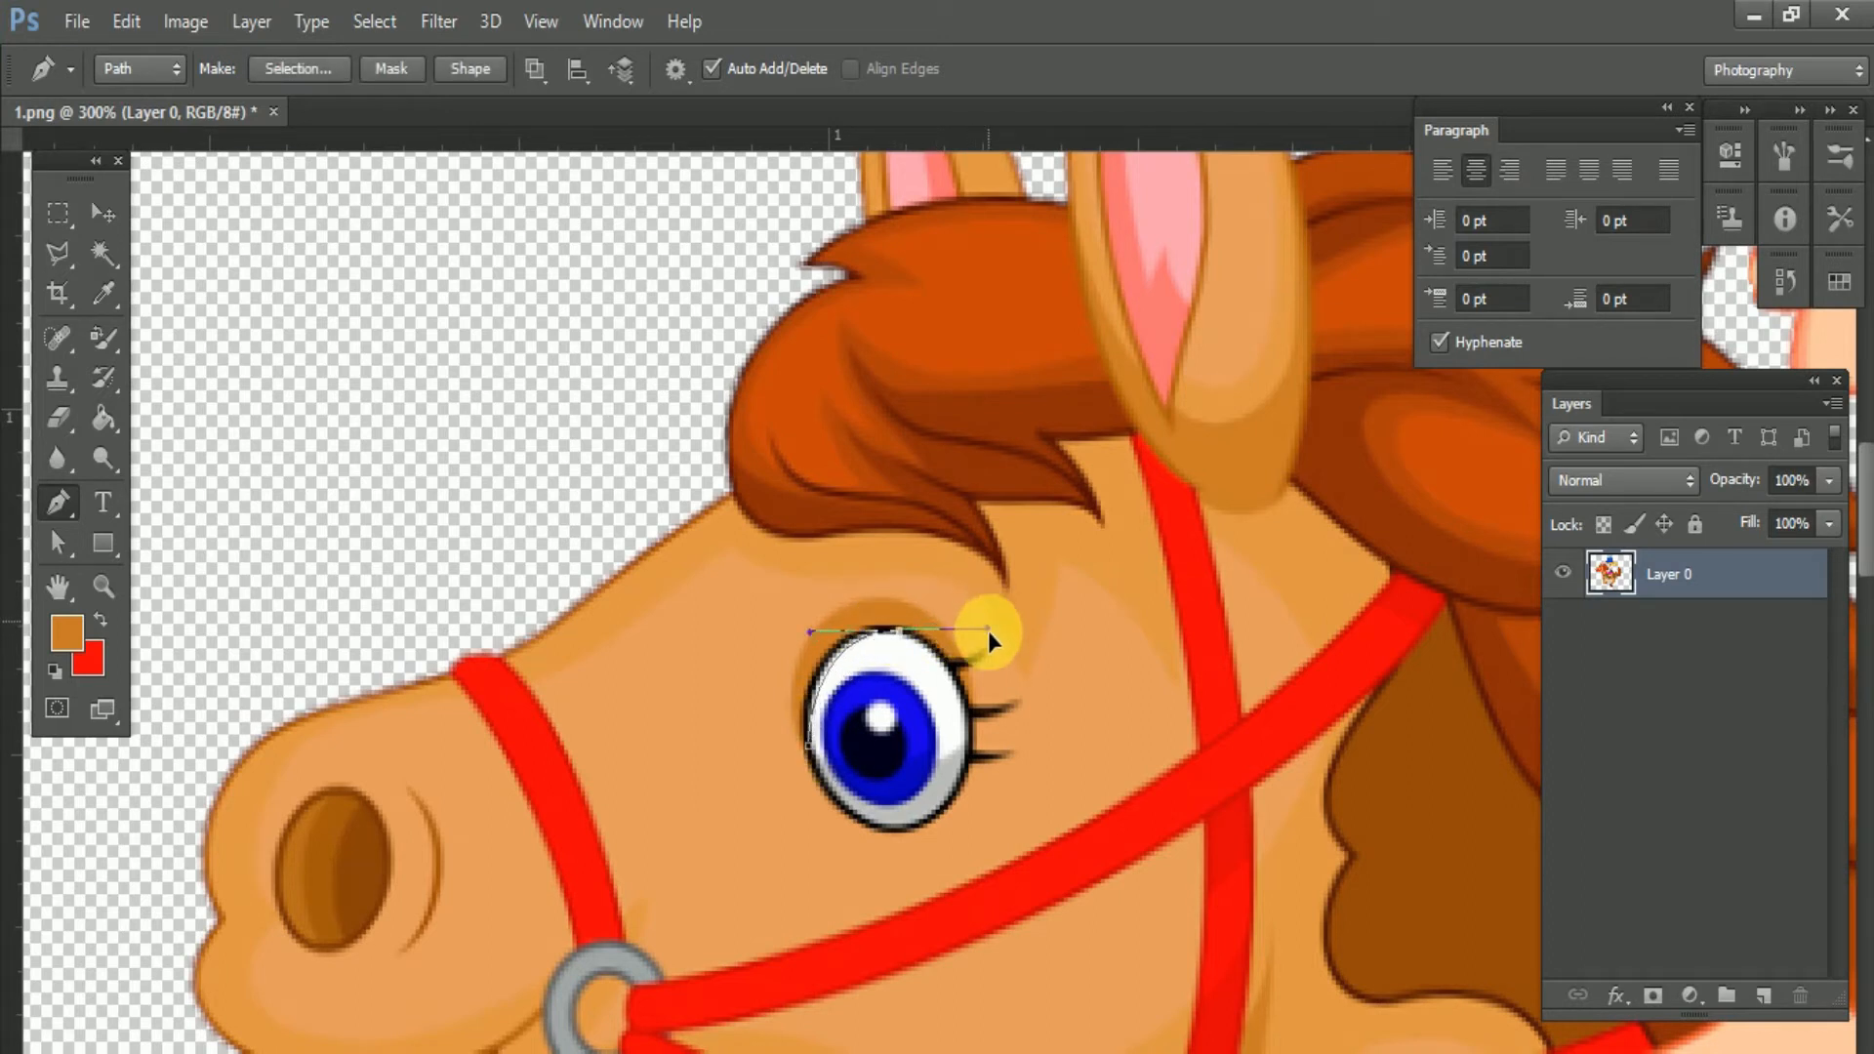
left_click_drag(997, 636, 998, 634)
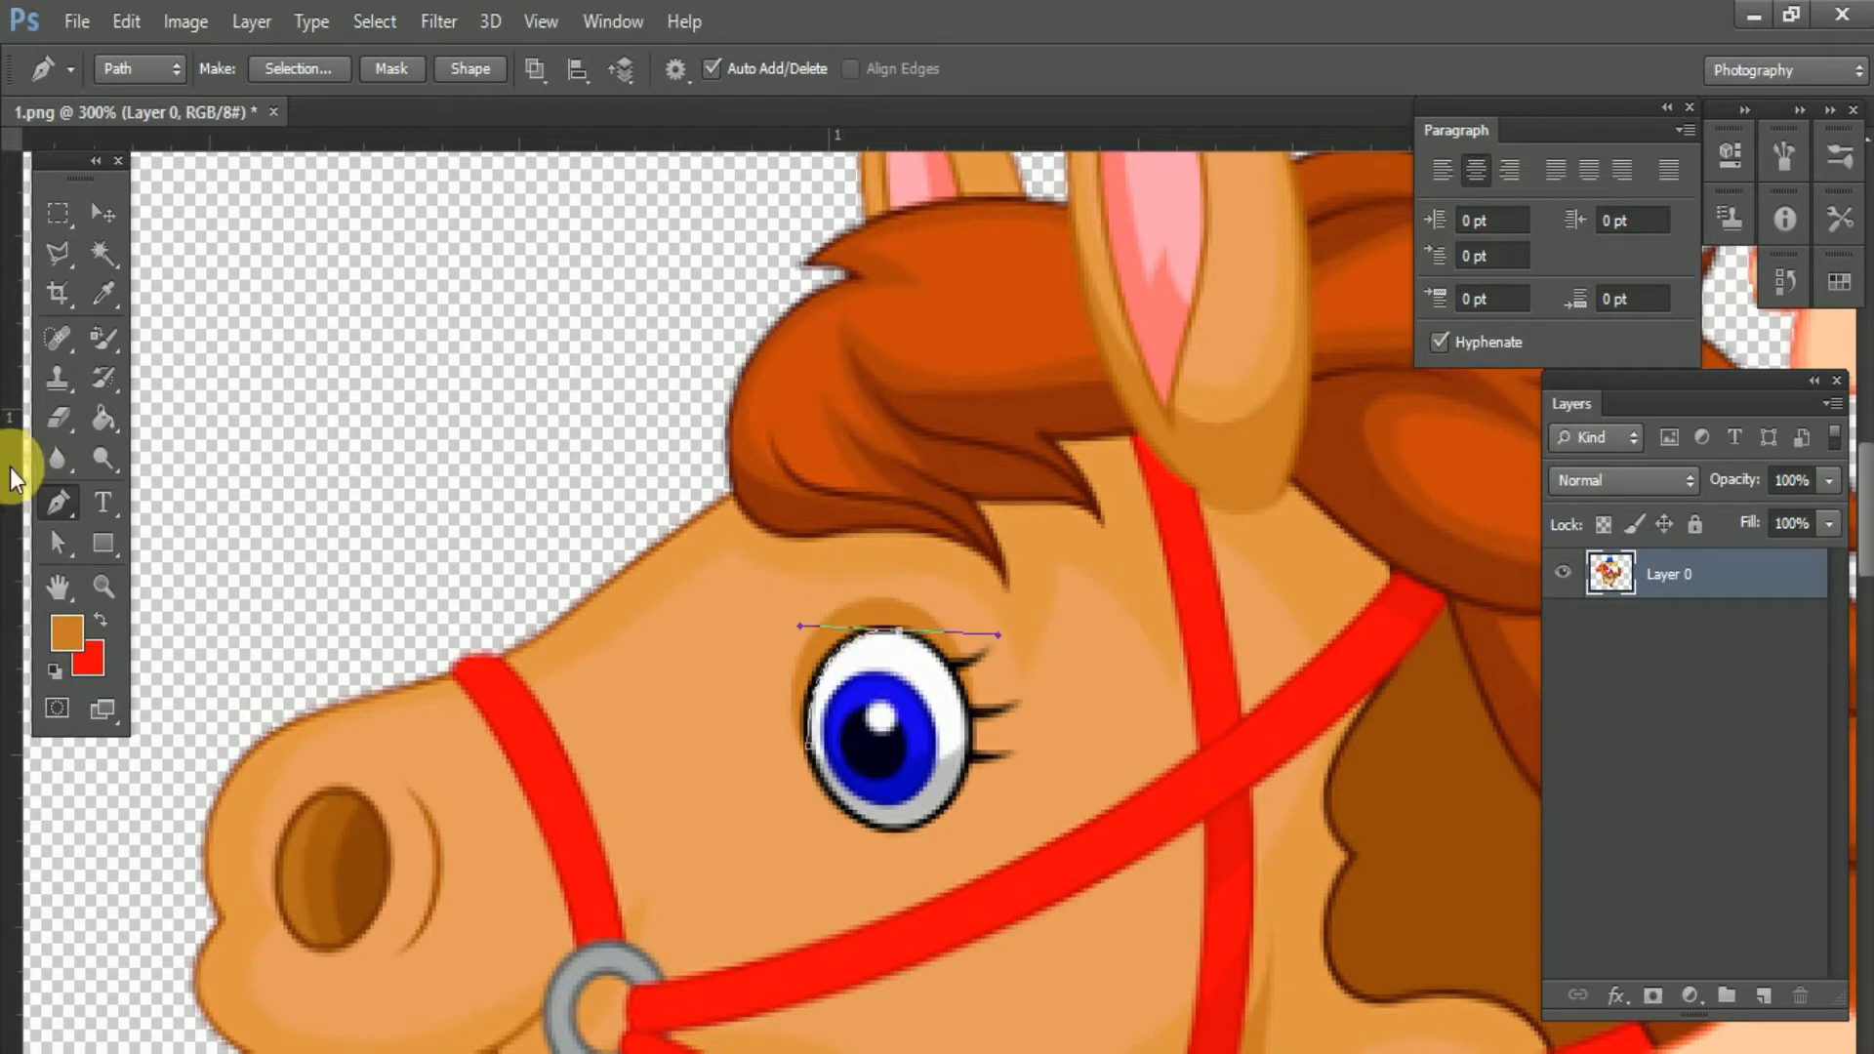
left_click(898, 631, "alt")
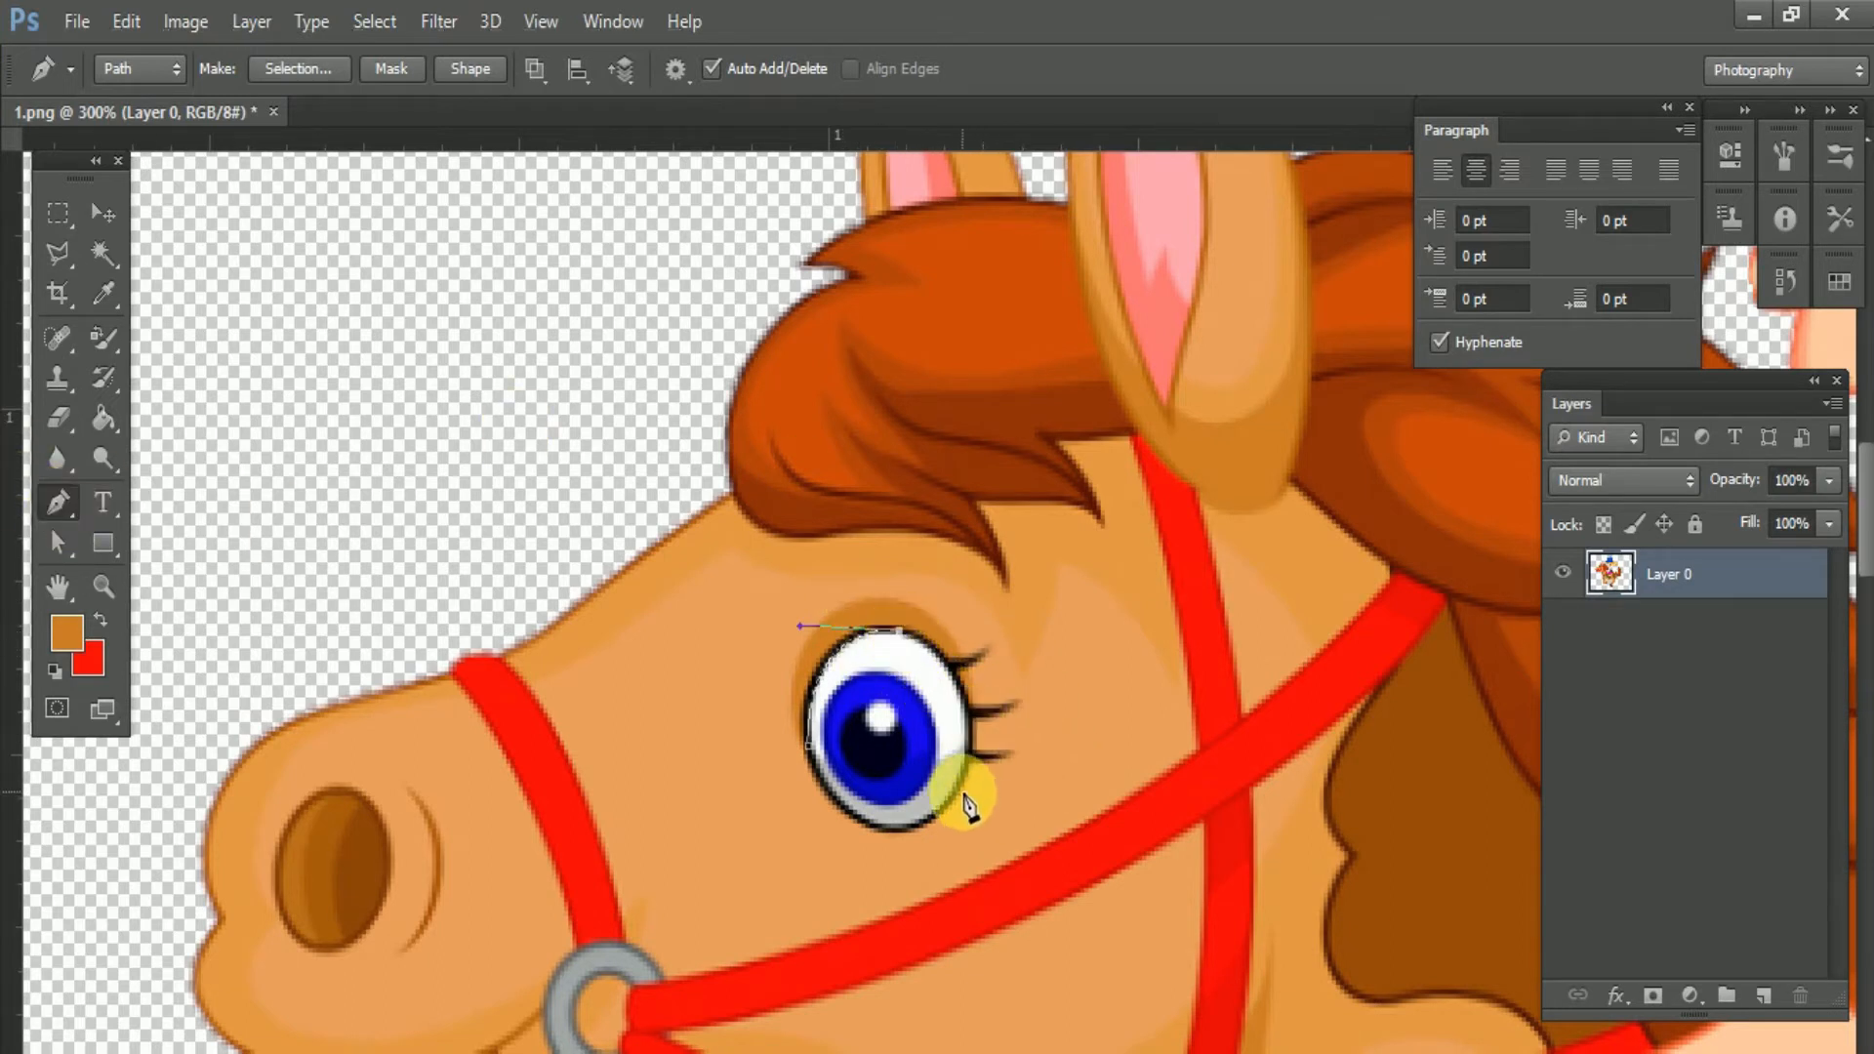
left_click_drag(962, 787, 933, 933)
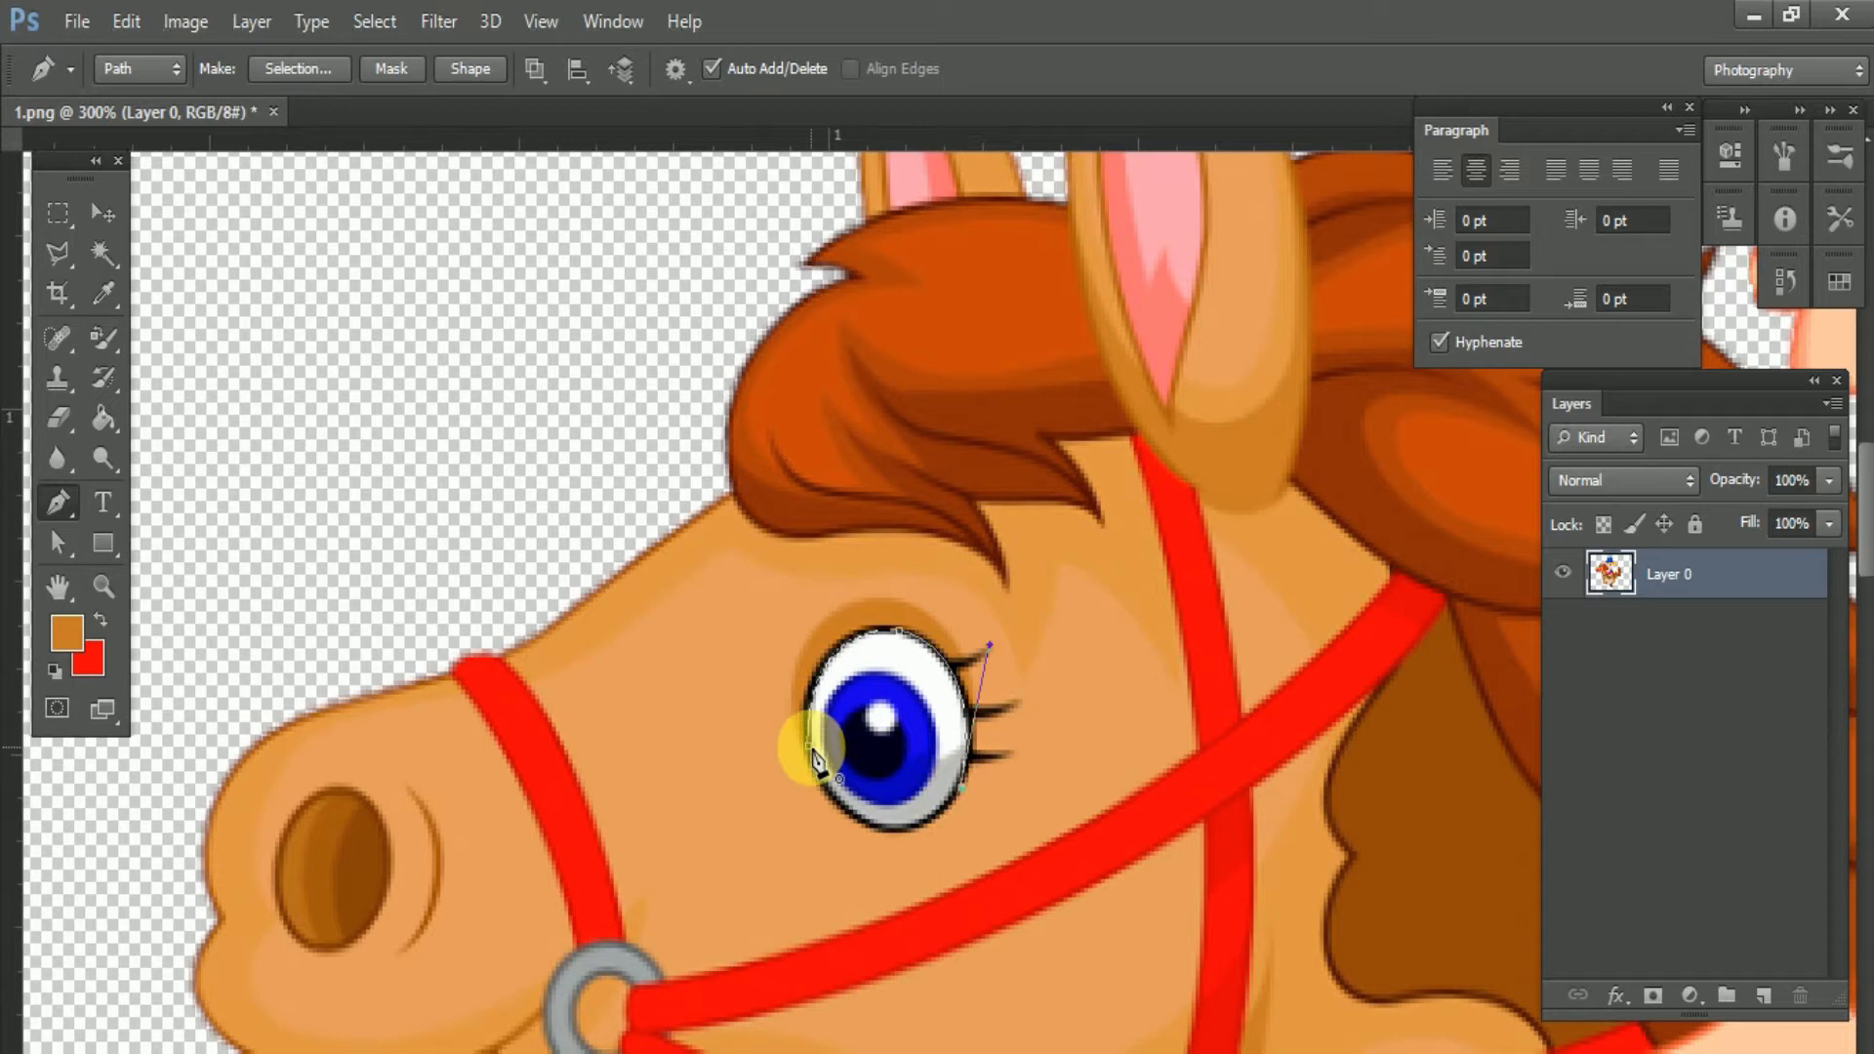
left_click_drag(810, 749, 784, 621)
key("ctrl+Return")
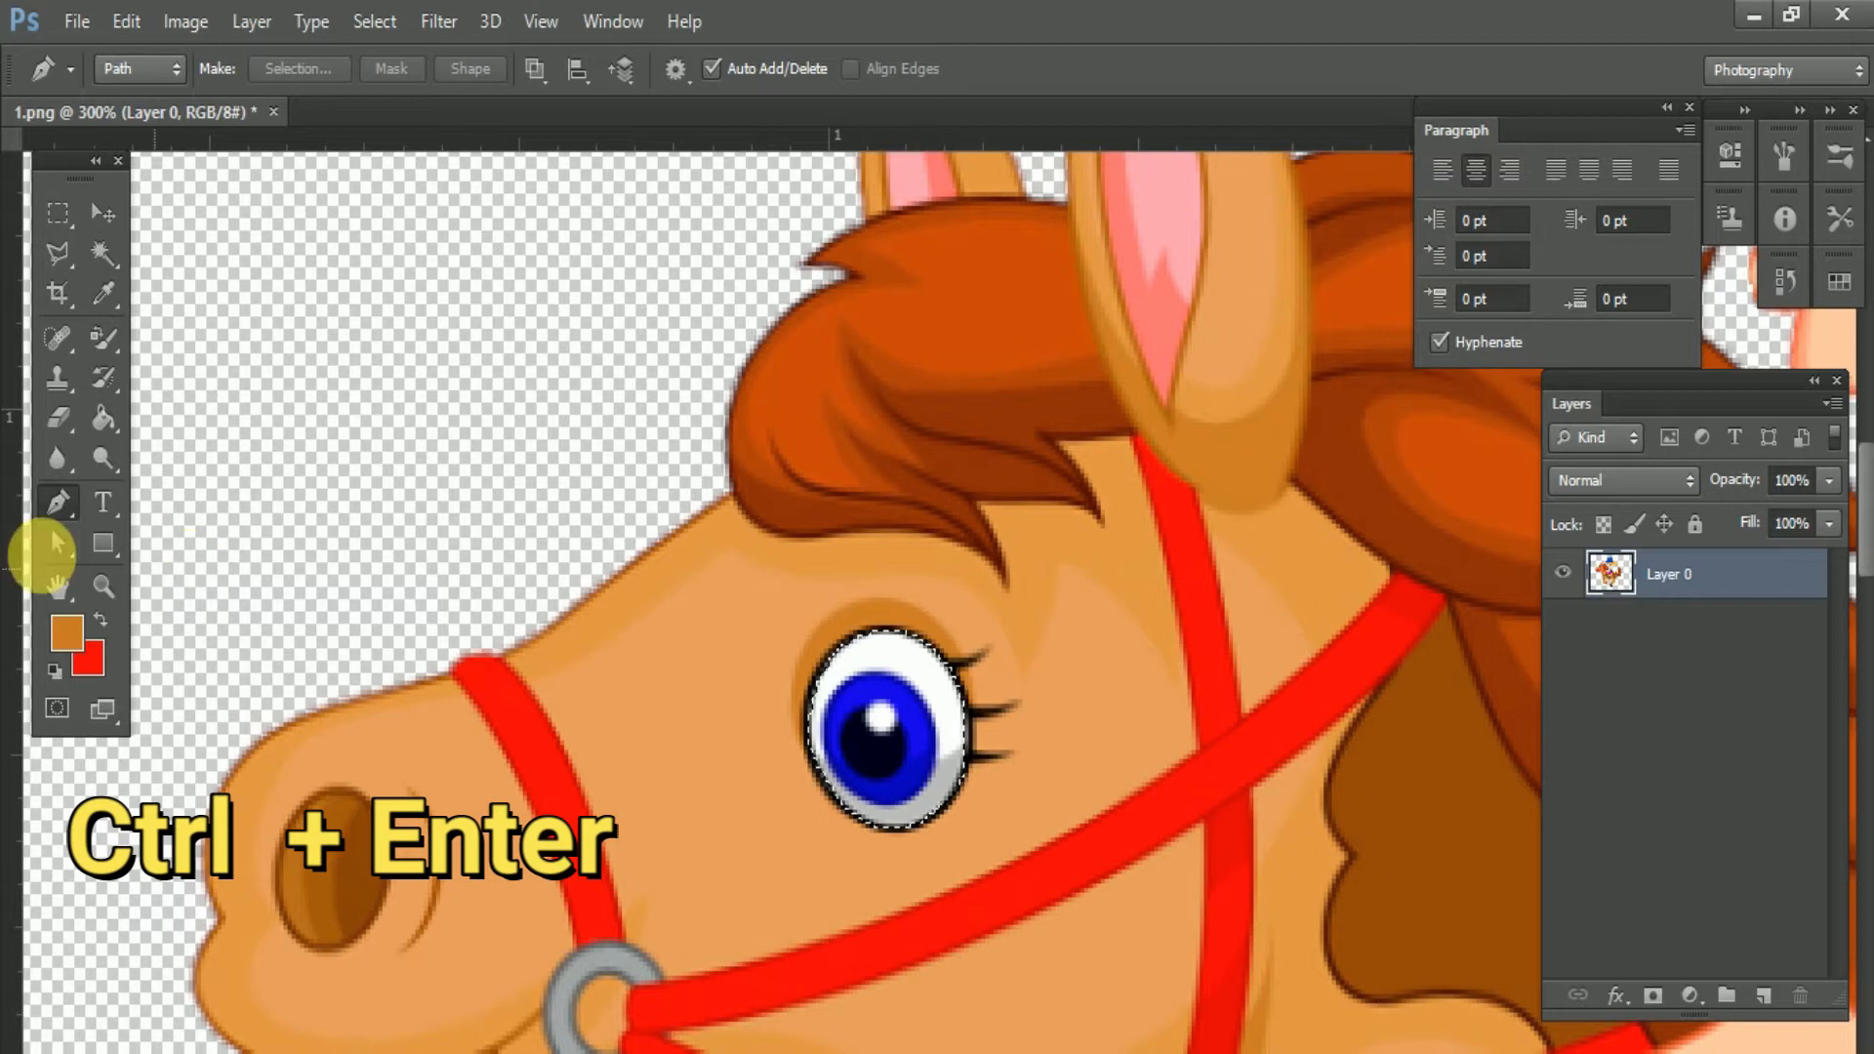
- Sample the dark brown (#824a02) of the horse's neck patch as foreground colour, fill the selected eye with it and deselect
left_click(67, 630)
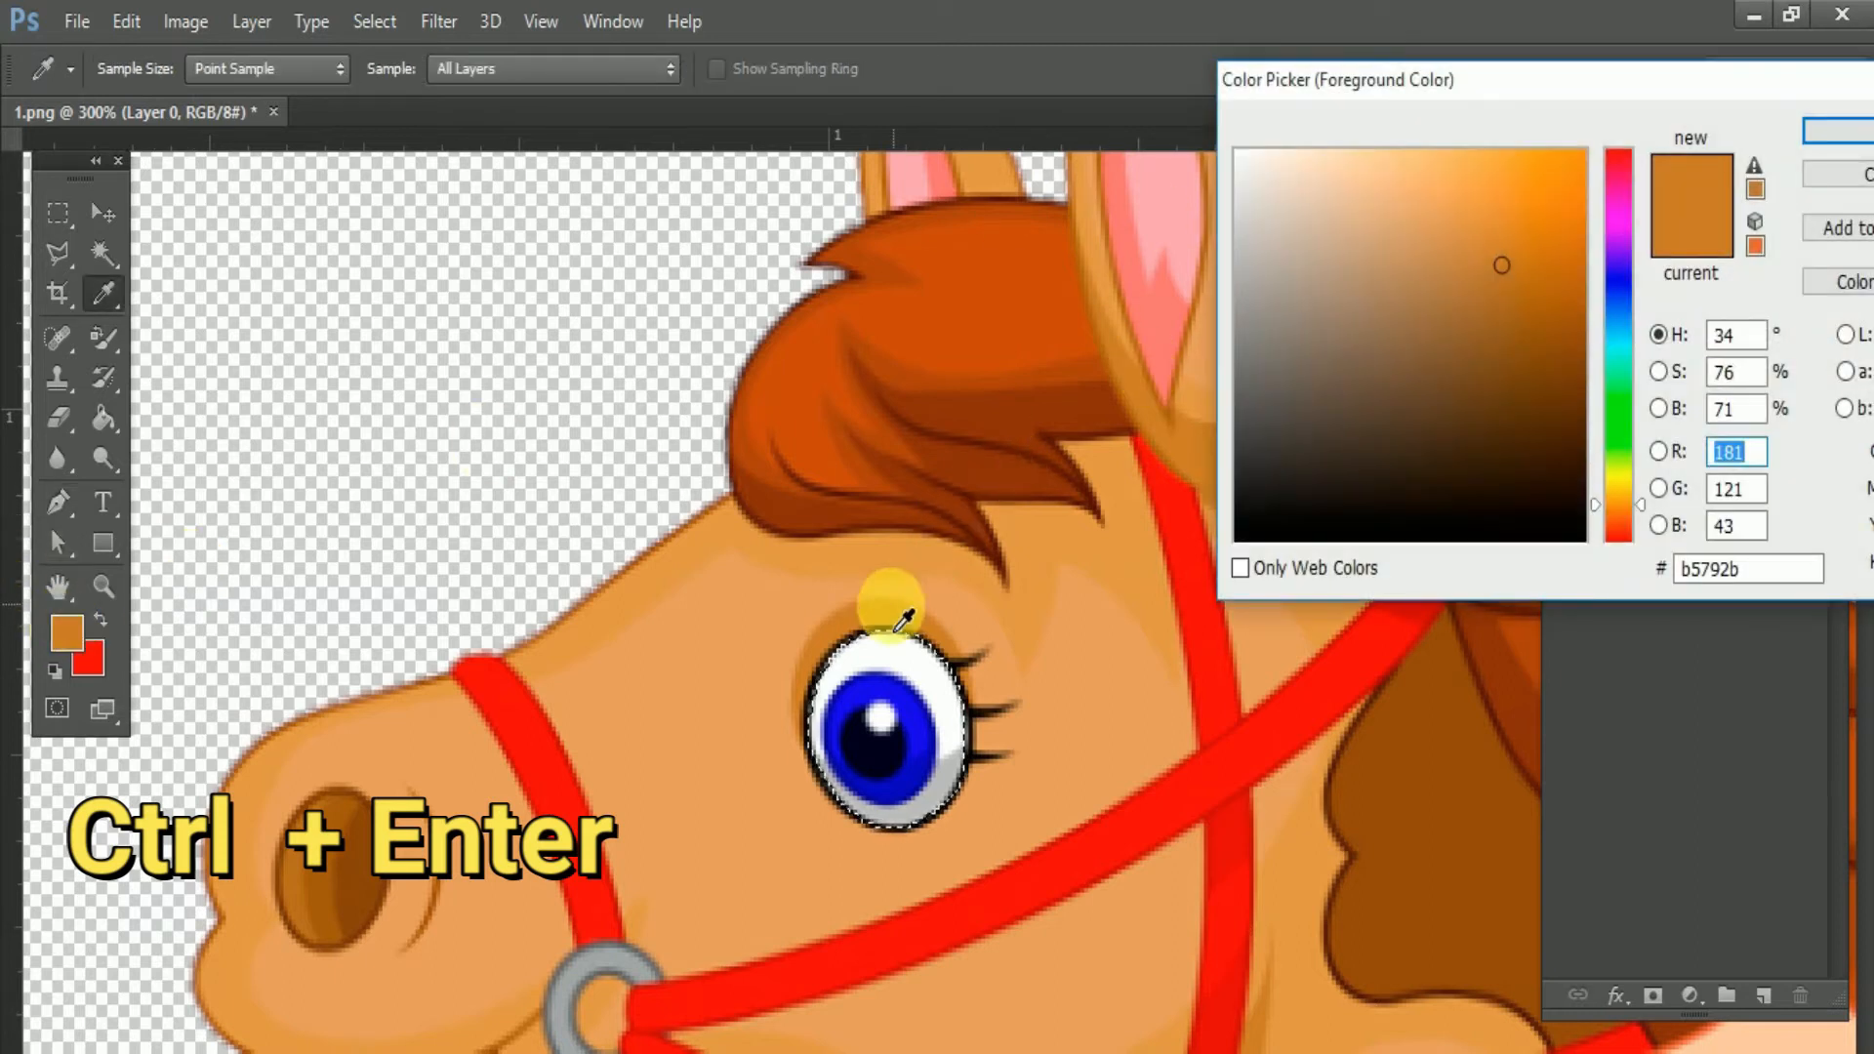
left_click(883, 626)
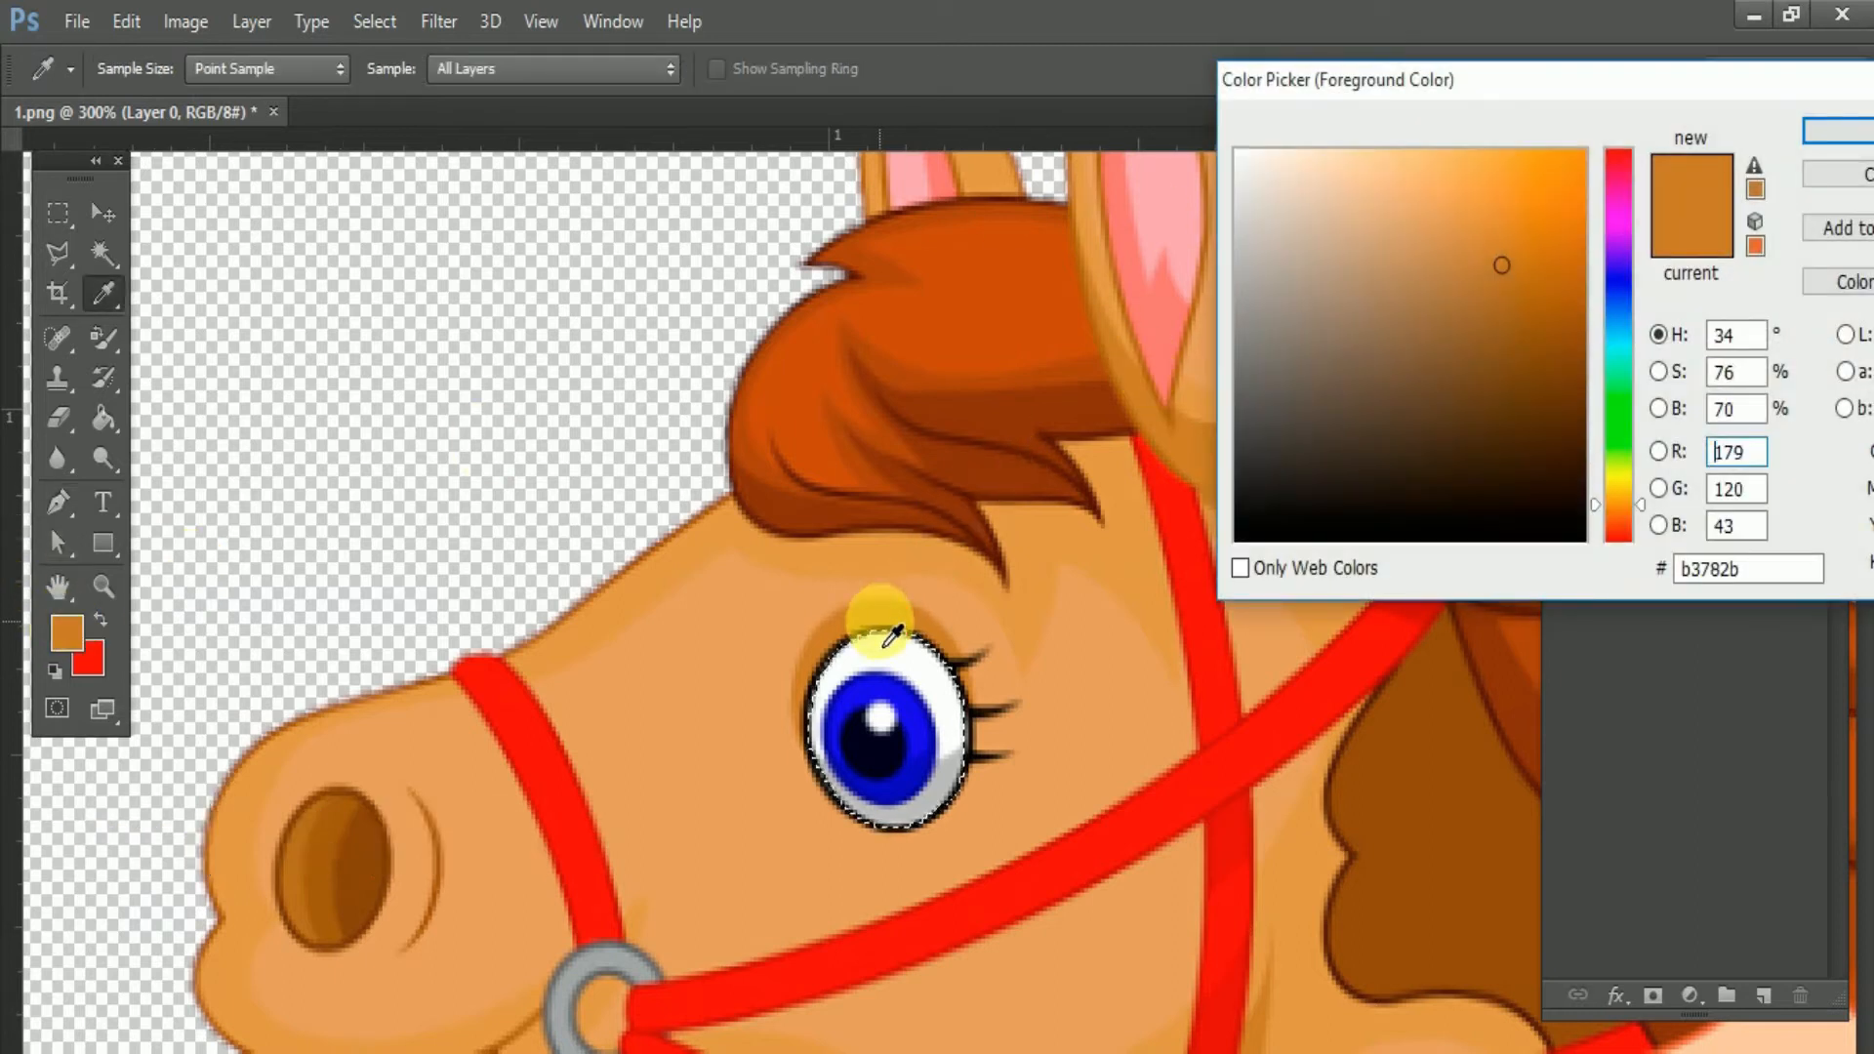
left_click(1422, 771)
left_click(1461, 742)
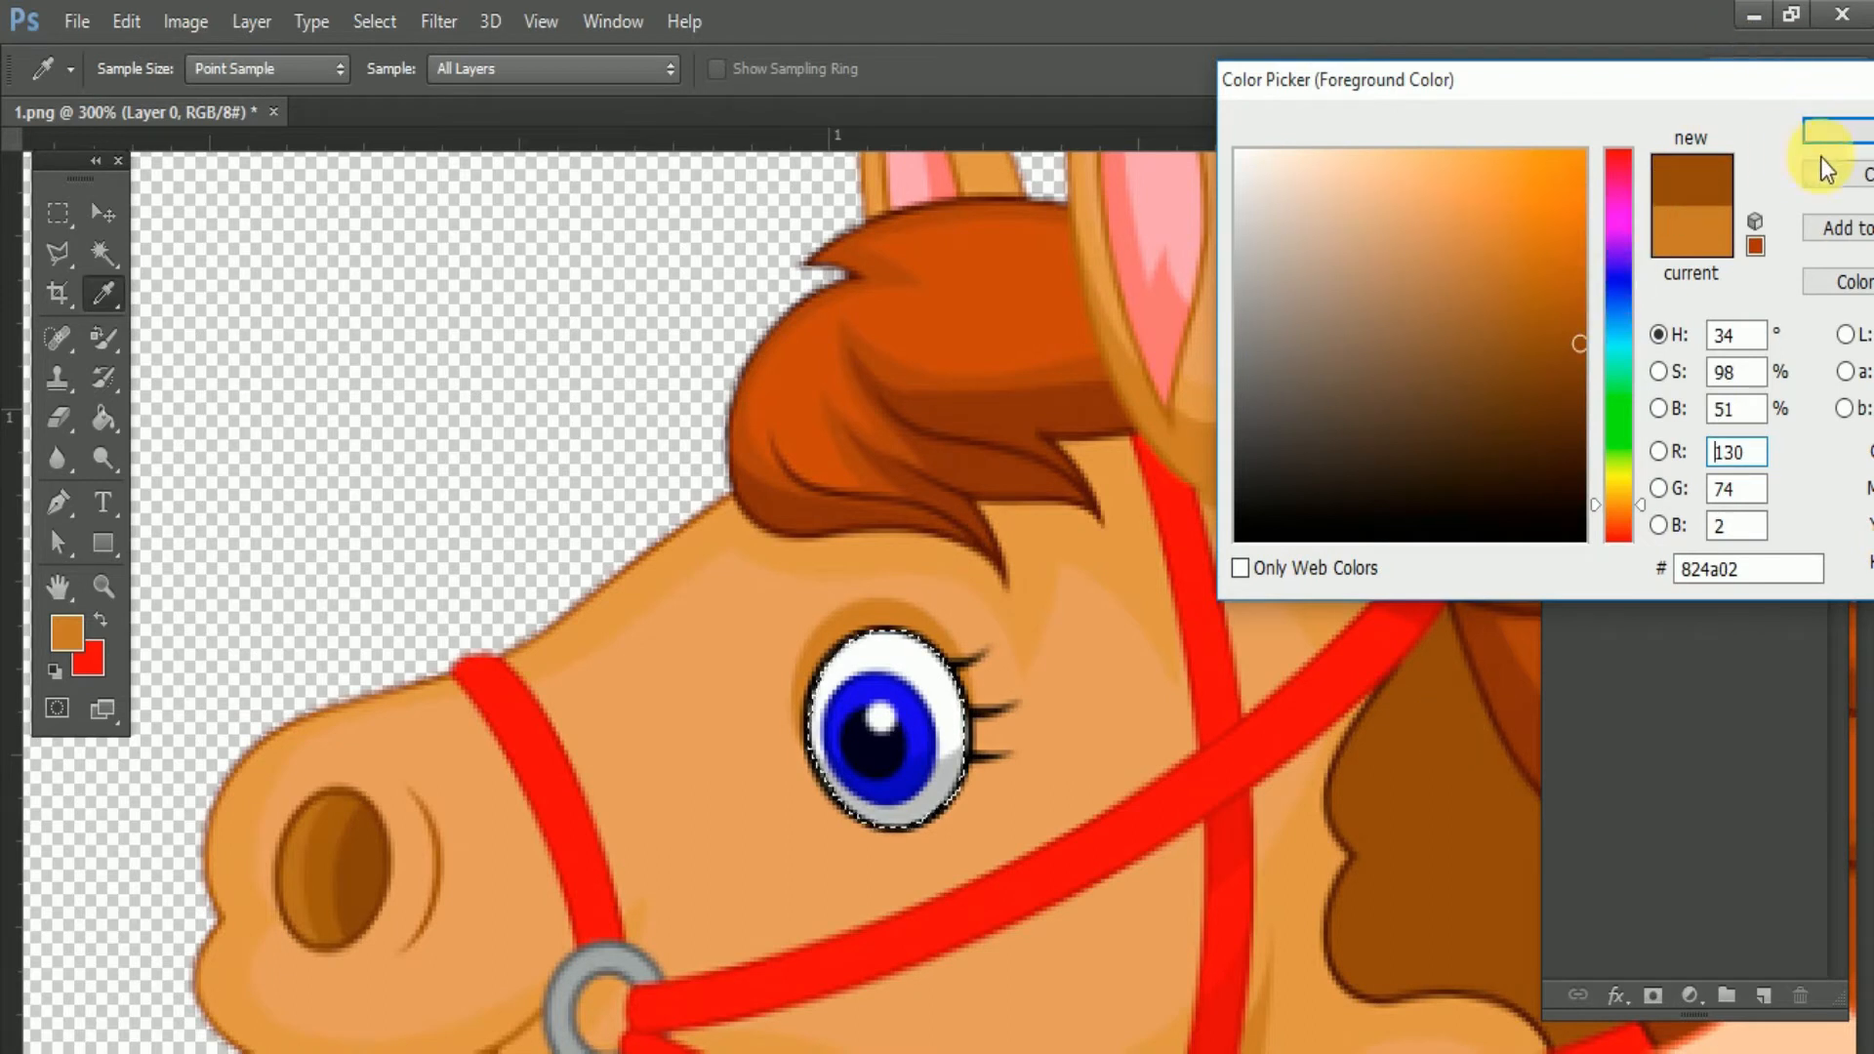
left_click(1826, 126)
key("p")
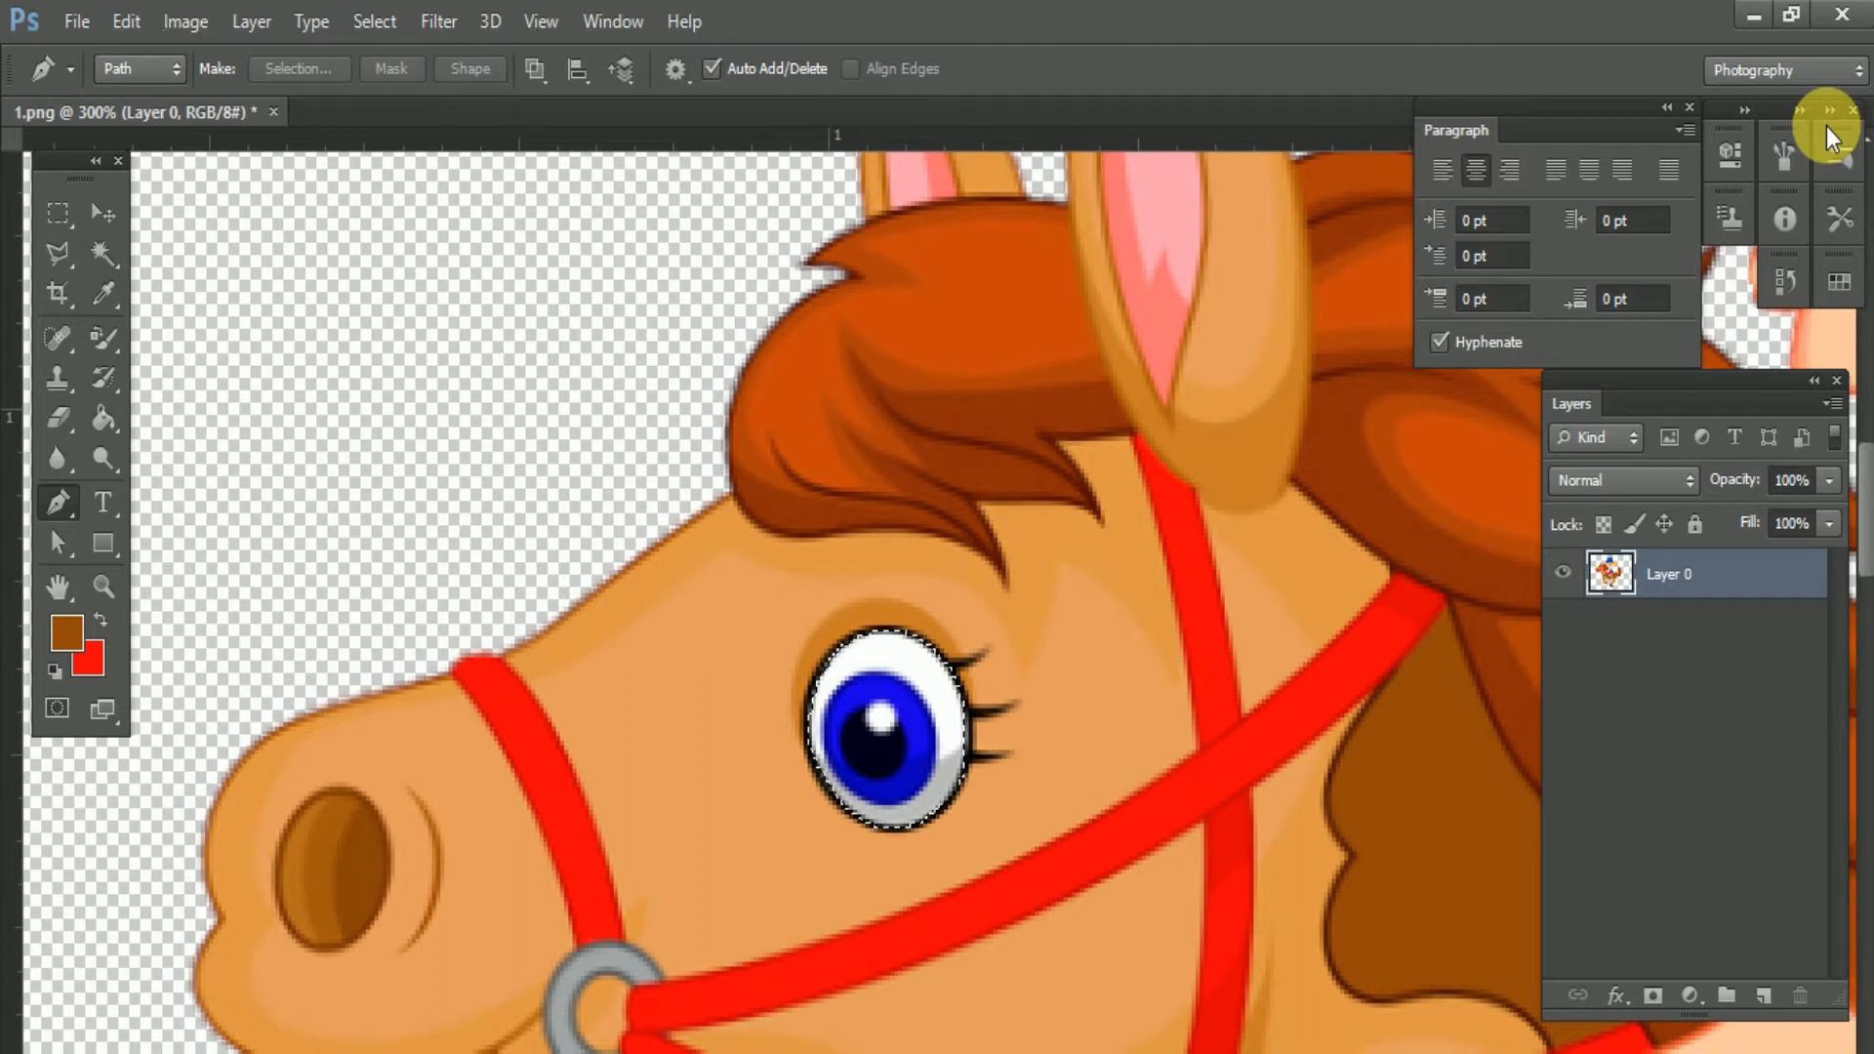
key("alt+BackSpace")
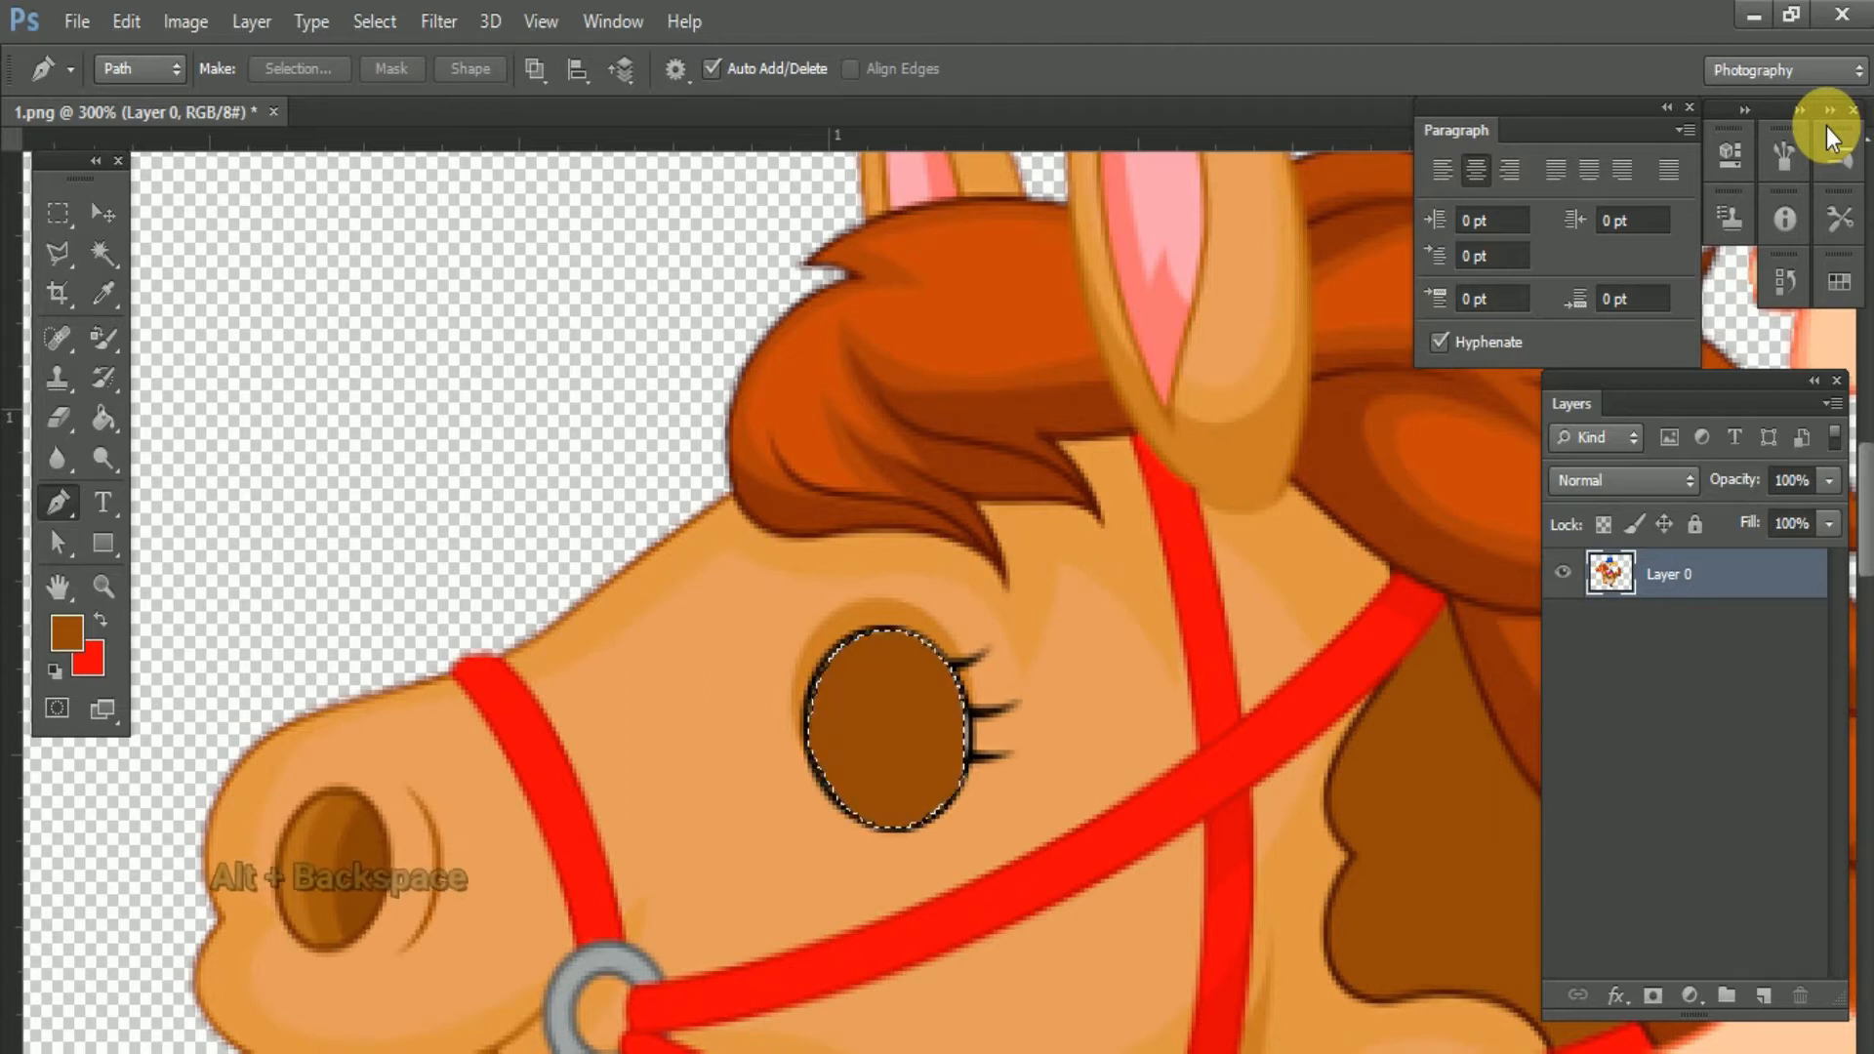
key("ctrl+d")
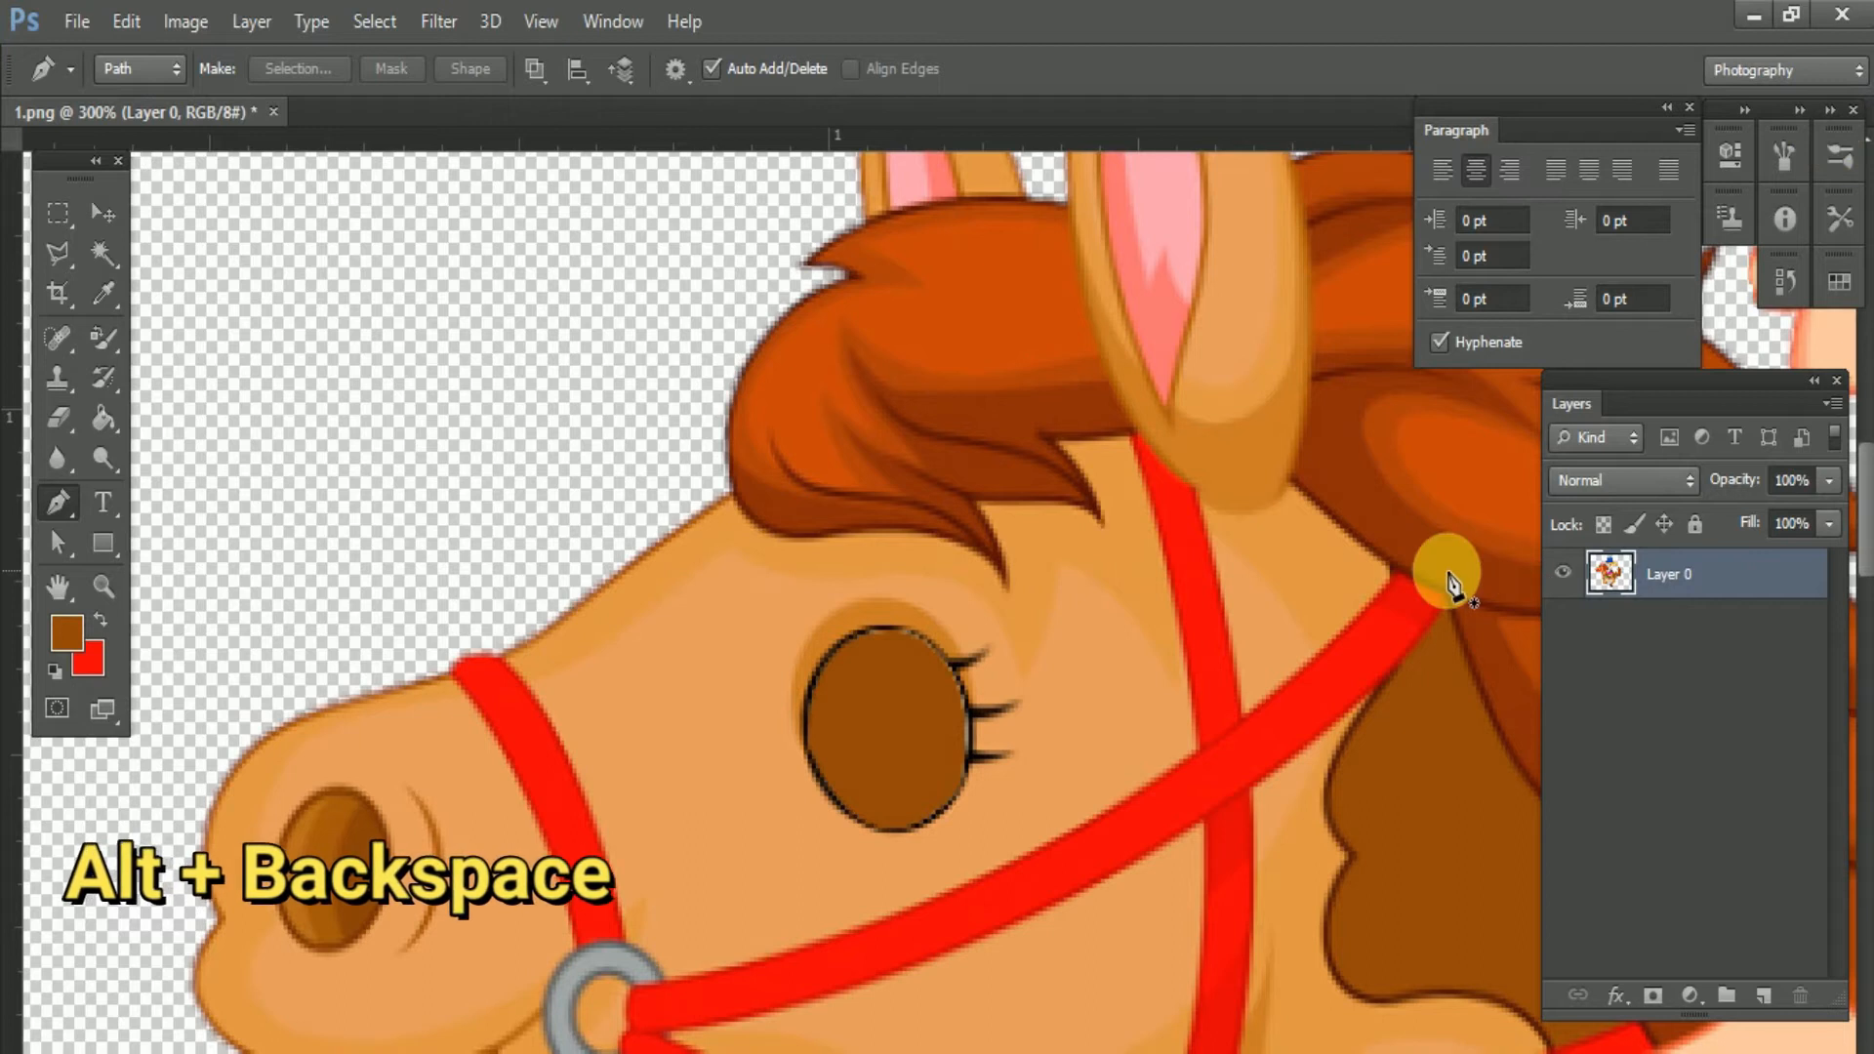
- Save the closed-eye pose as a copy named 5 in PNG format in the same folder
key("ctrl+minus")
key("ctrl+minus")
key("ctrl+minus")
key("ctrl+minus")
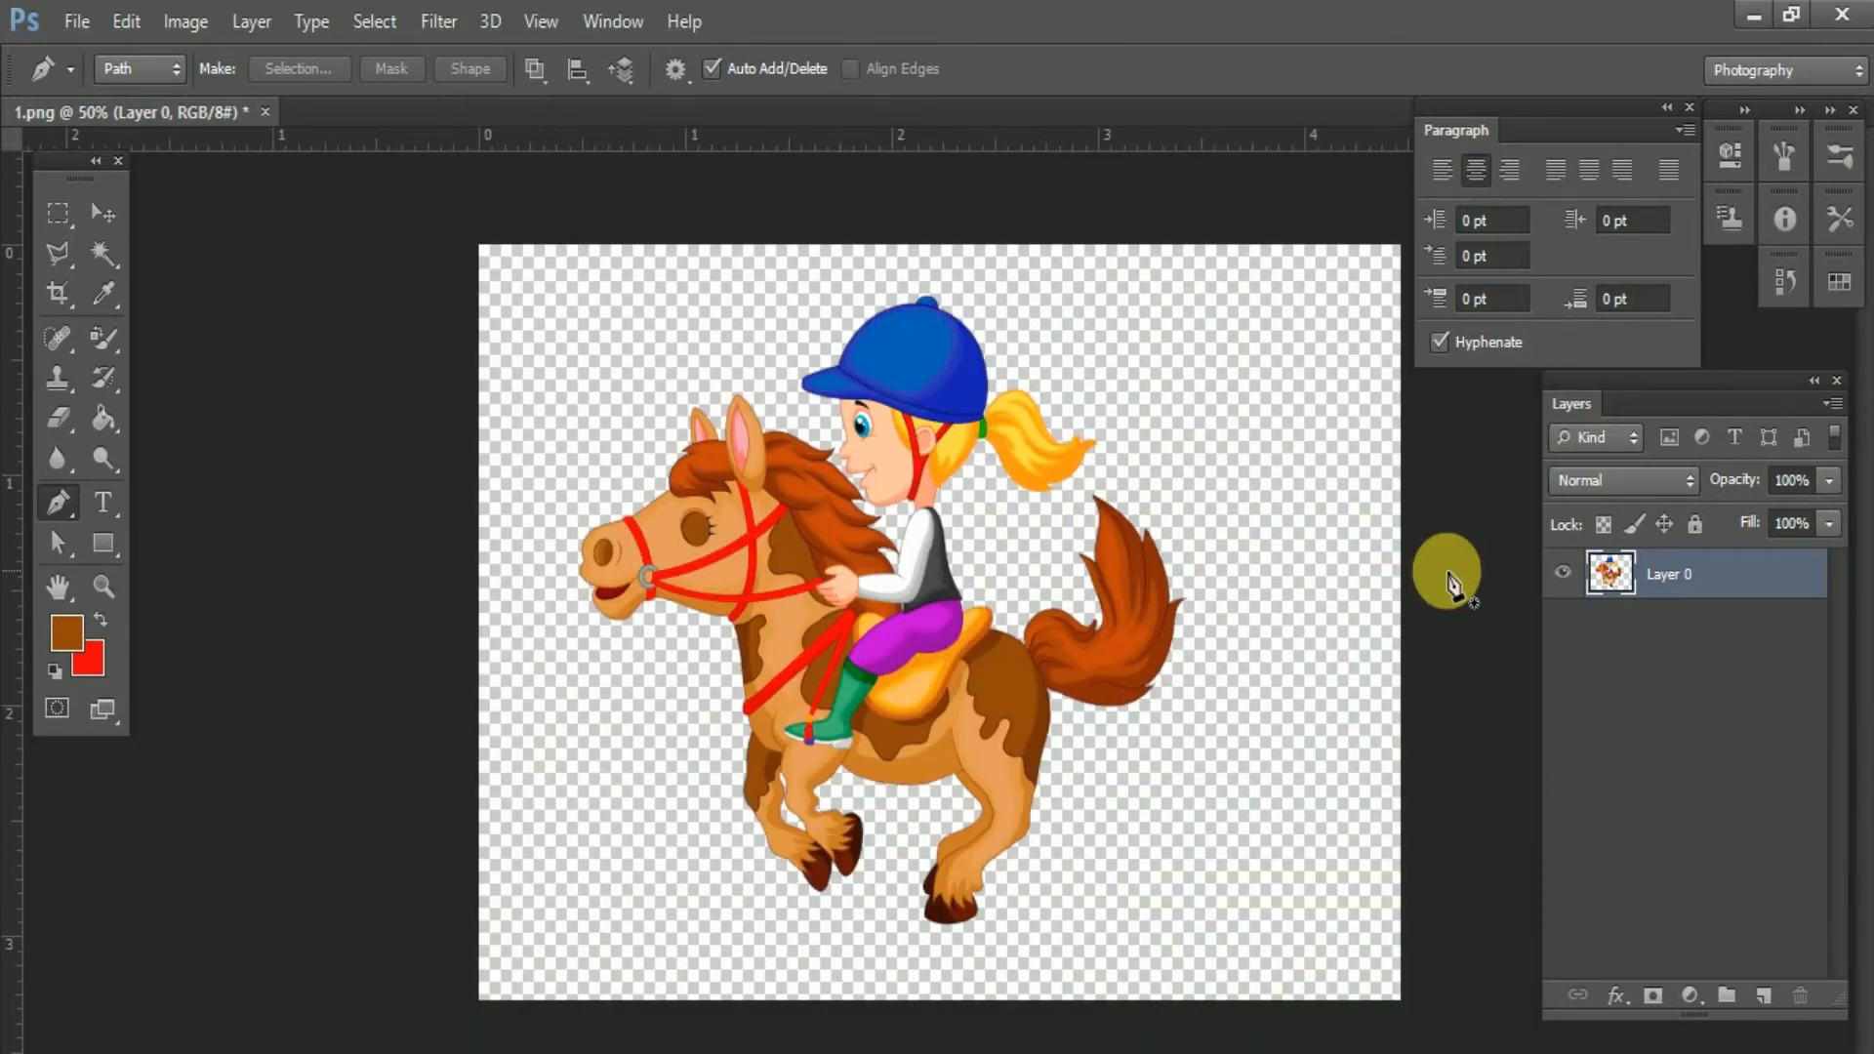
left_click(77, 24)
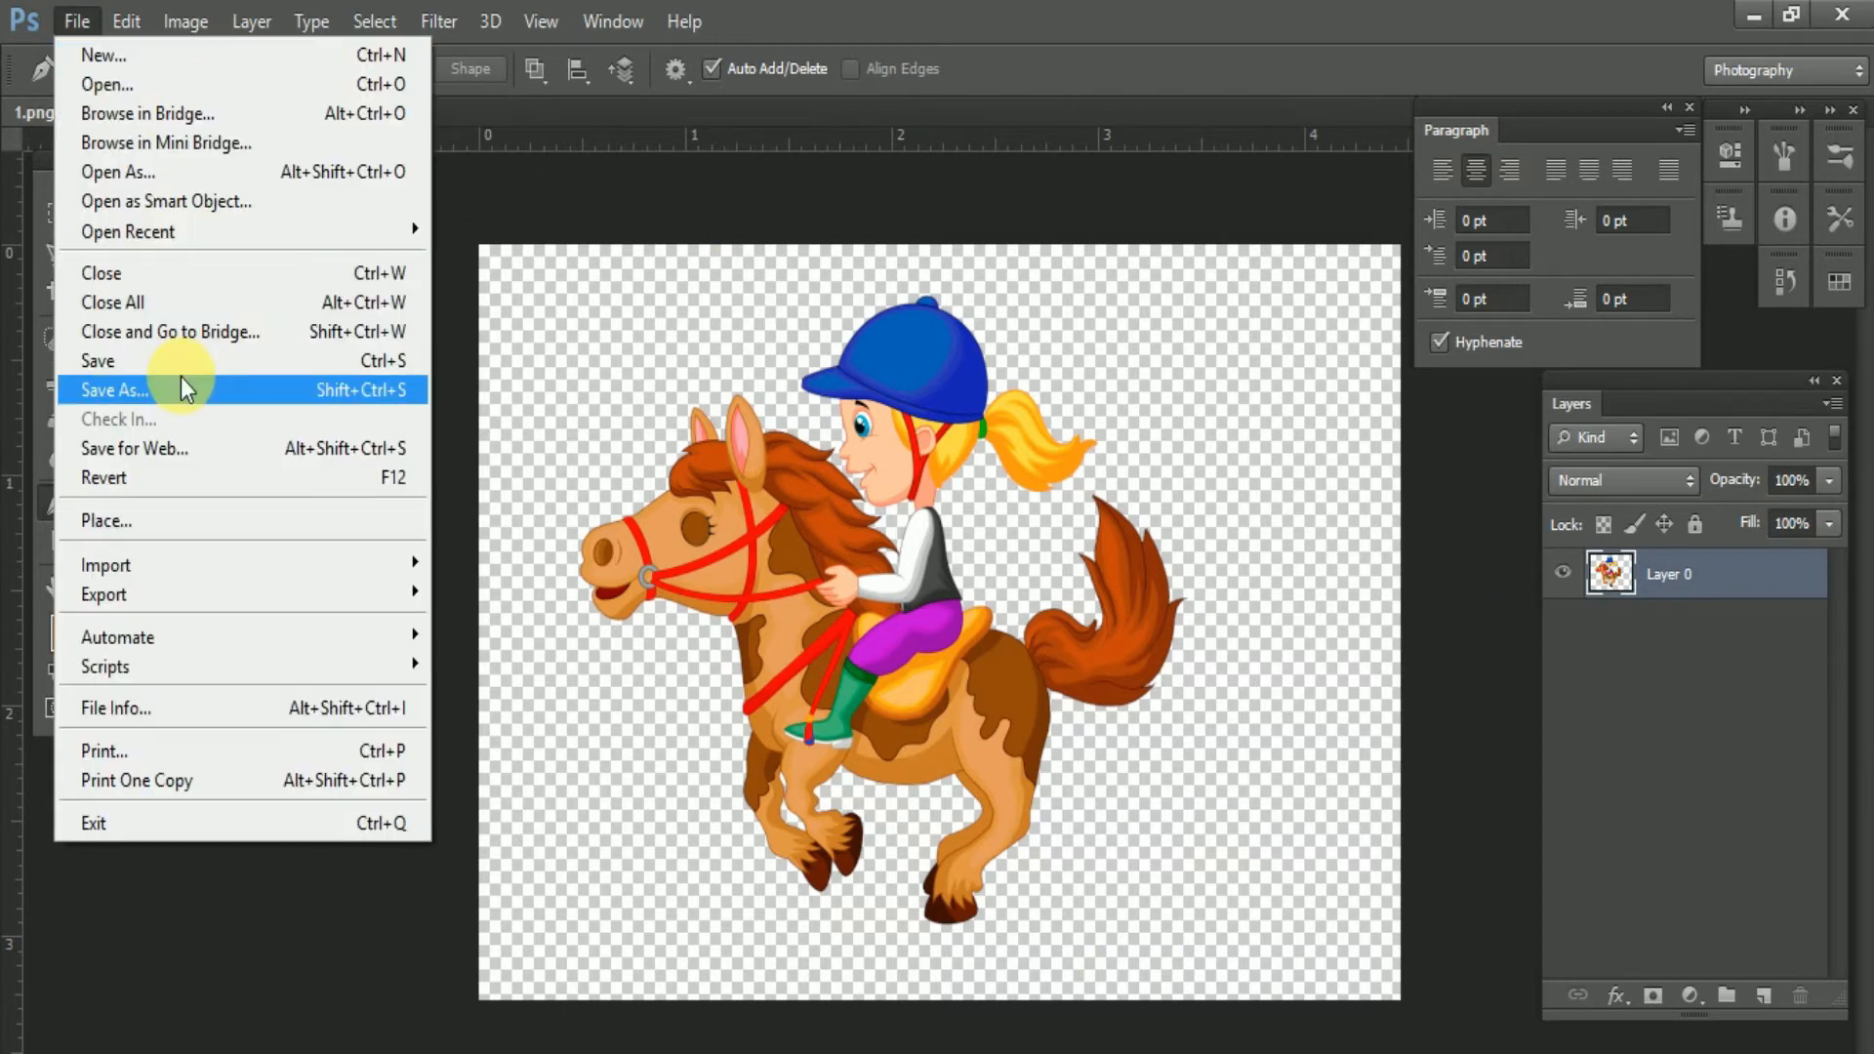
left_click(180, 388)
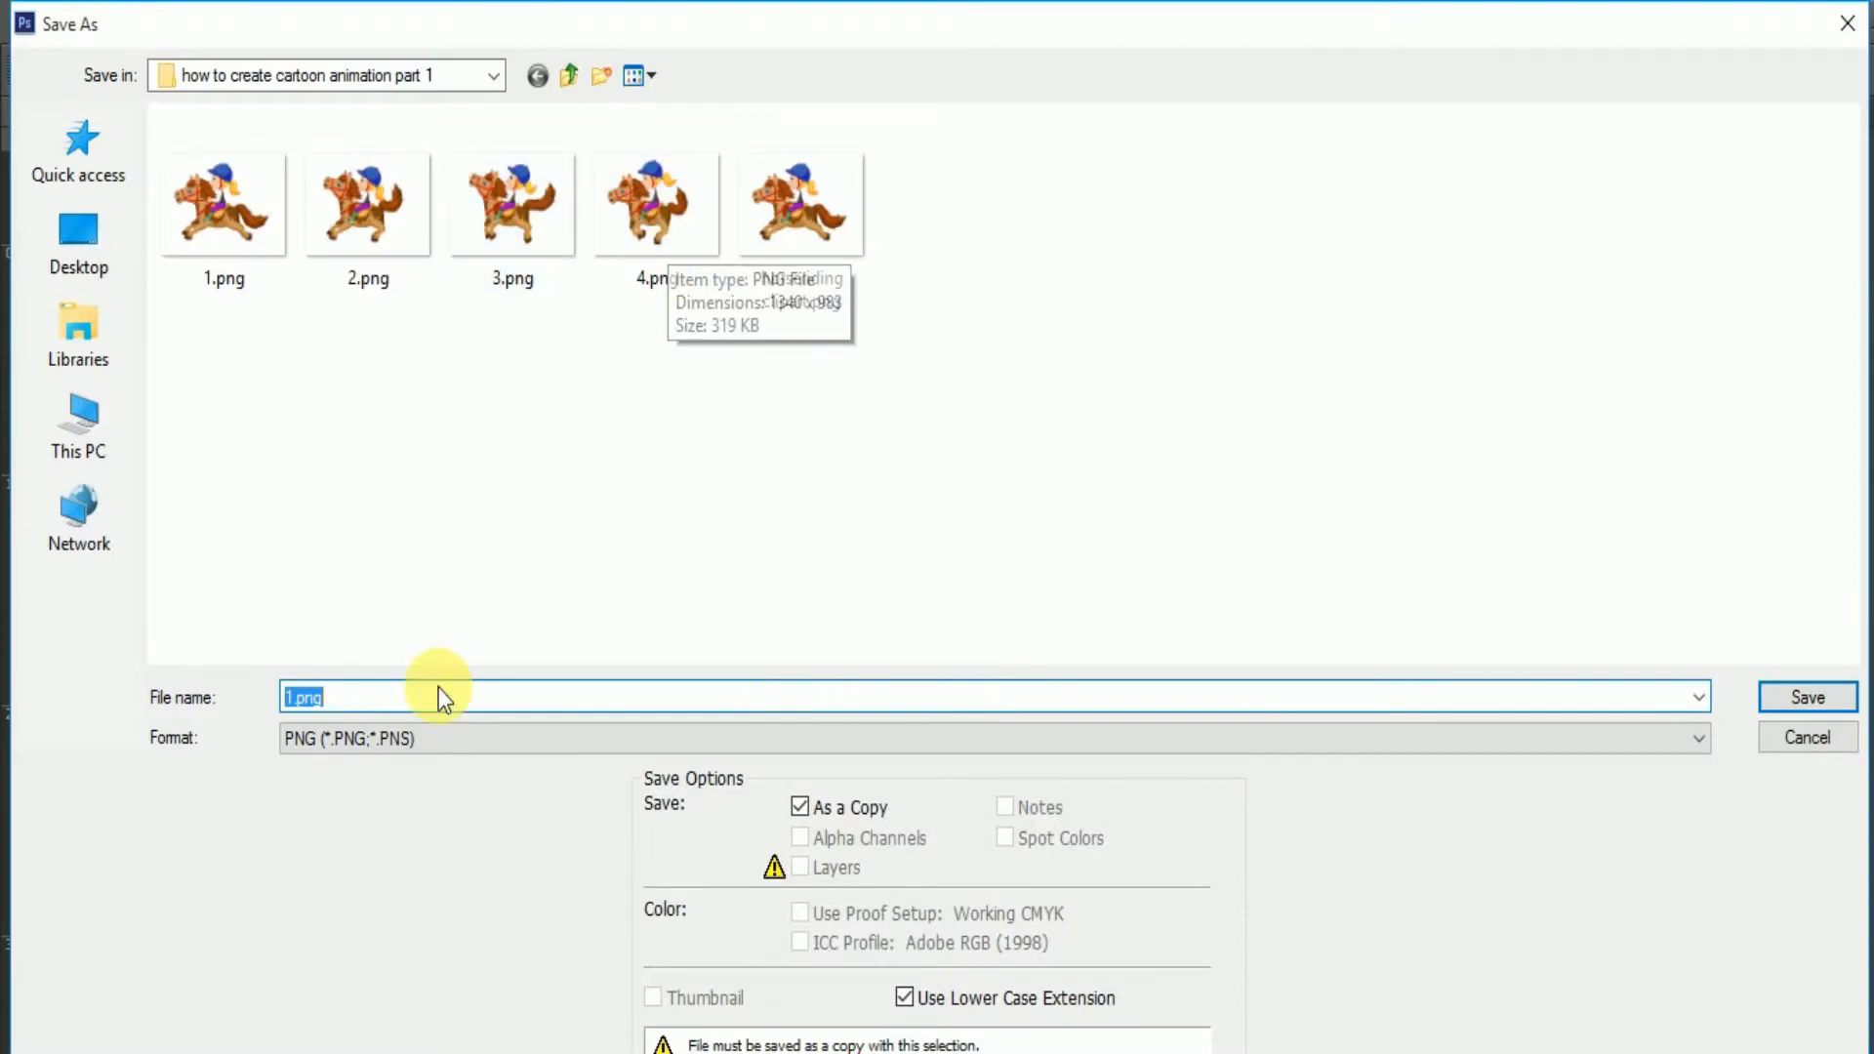
left_click(1816, 699)
left_click(1068, 352)
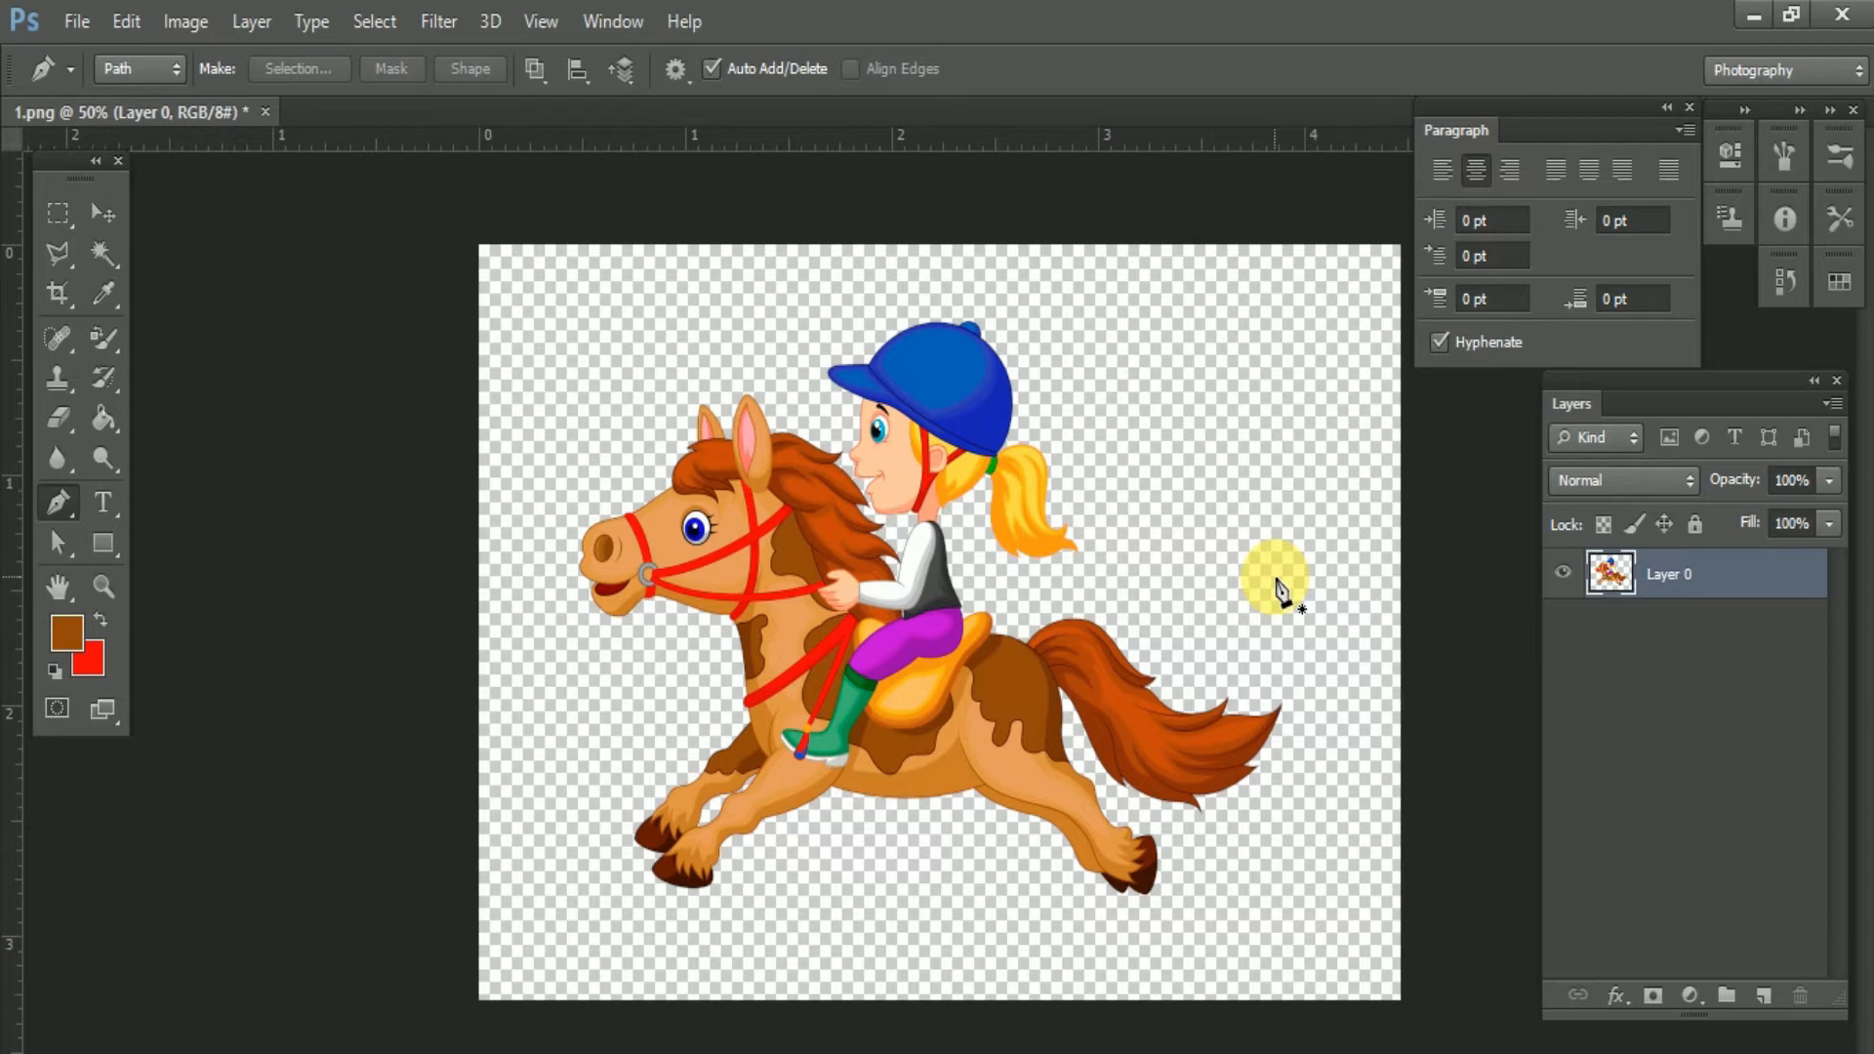
- Start Puppet Warp on Layer 0 in the original pose and pin the saddle, neck, upper front leg, upper hind leg and tail base
left_click(125, 20)
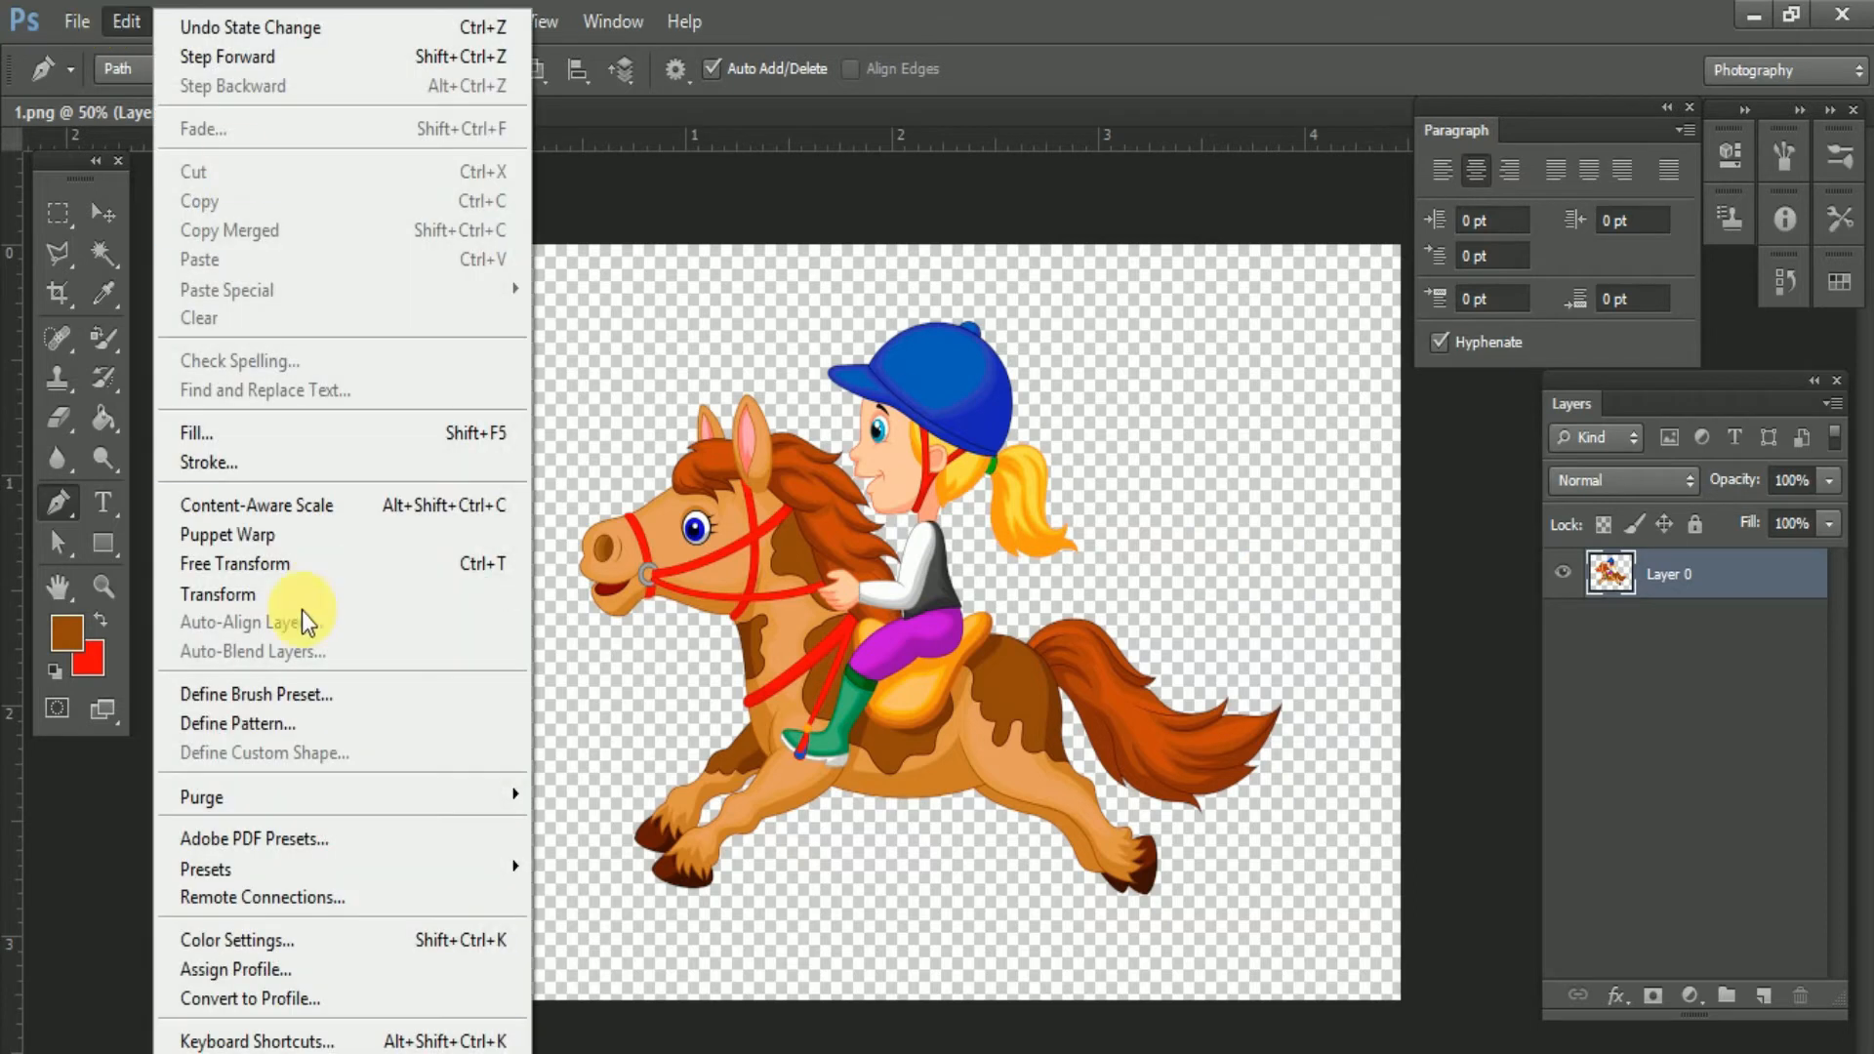
left_click(291, 532)
left_click(946, 646)
left_click(800, 602)
left_click(752, 761)
left_click(774, 752)
left_click(1047, 761)
left_click(1035, 657)
- Raise the tail tip slightly, fold the front hooves back under the body, and pull the hind hoof forward
left_click_drag(1210, 750, 1214, 697)
left_click(1100, 857)
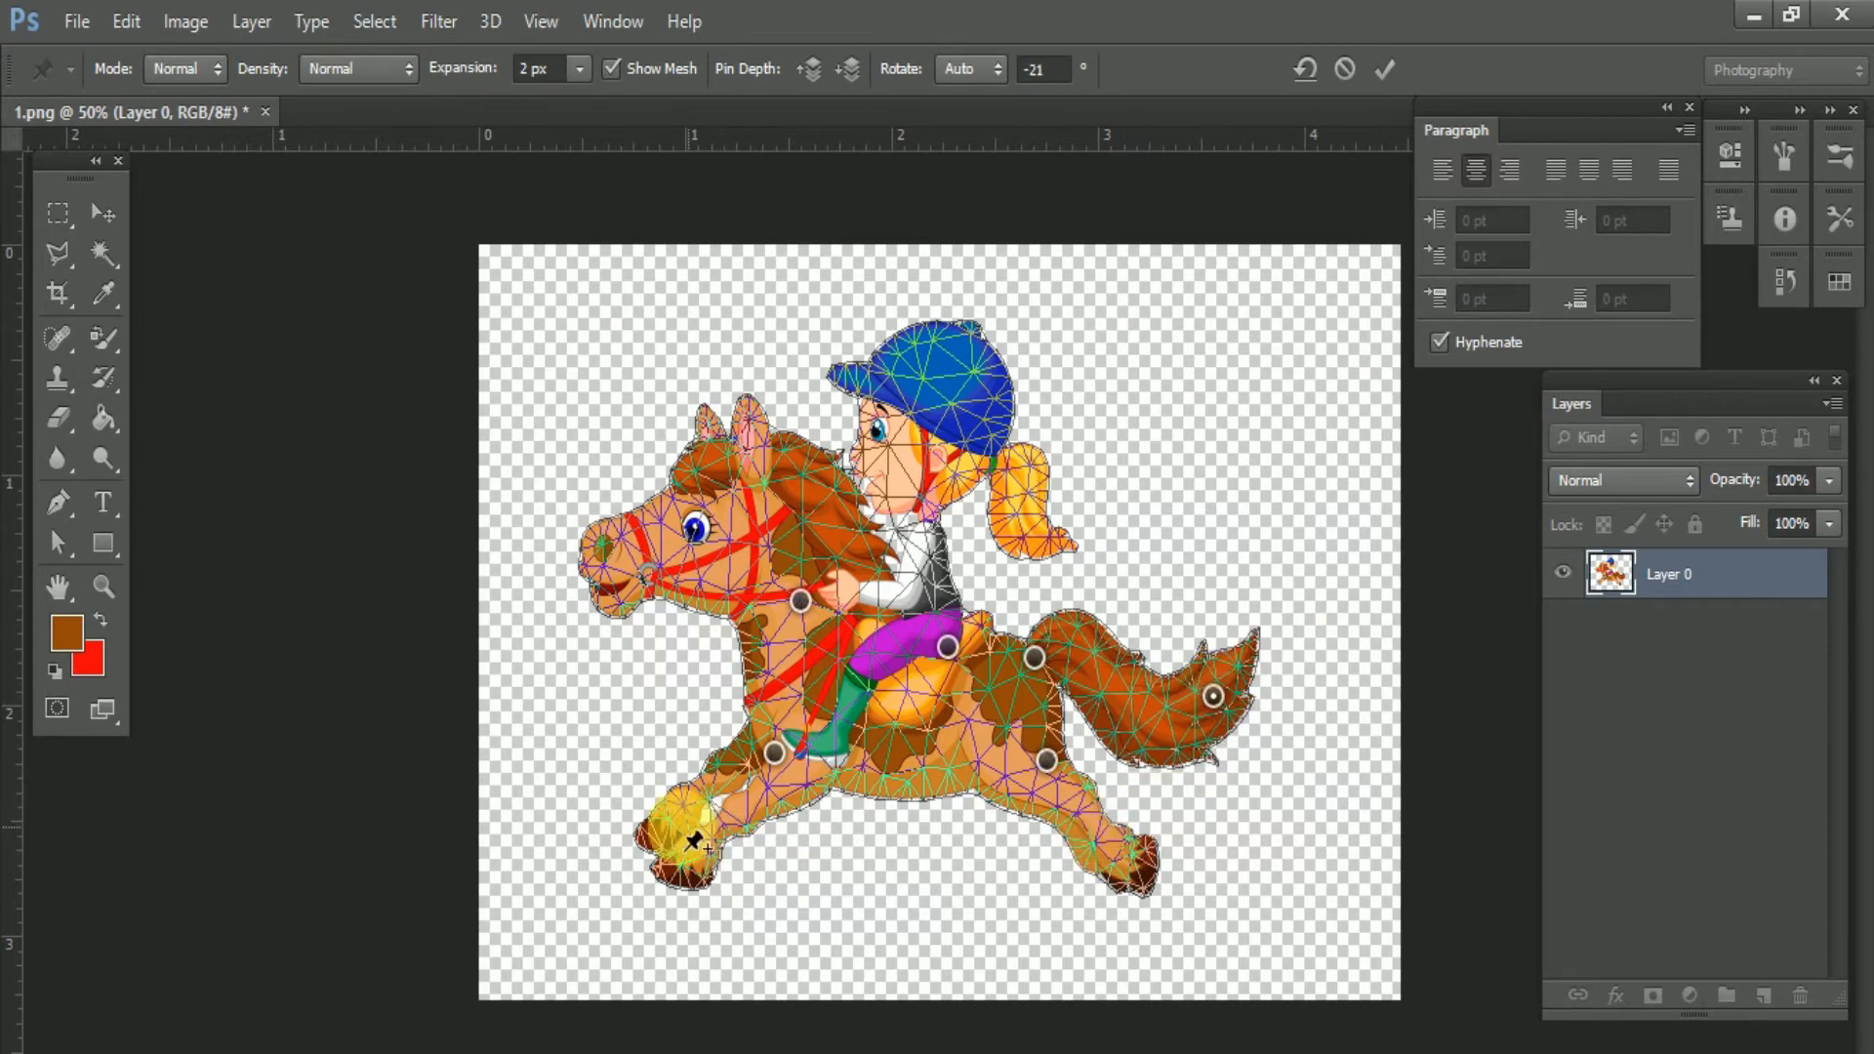
left_click_drag(656, 835, 817, 849)
left_click(1151, 869)
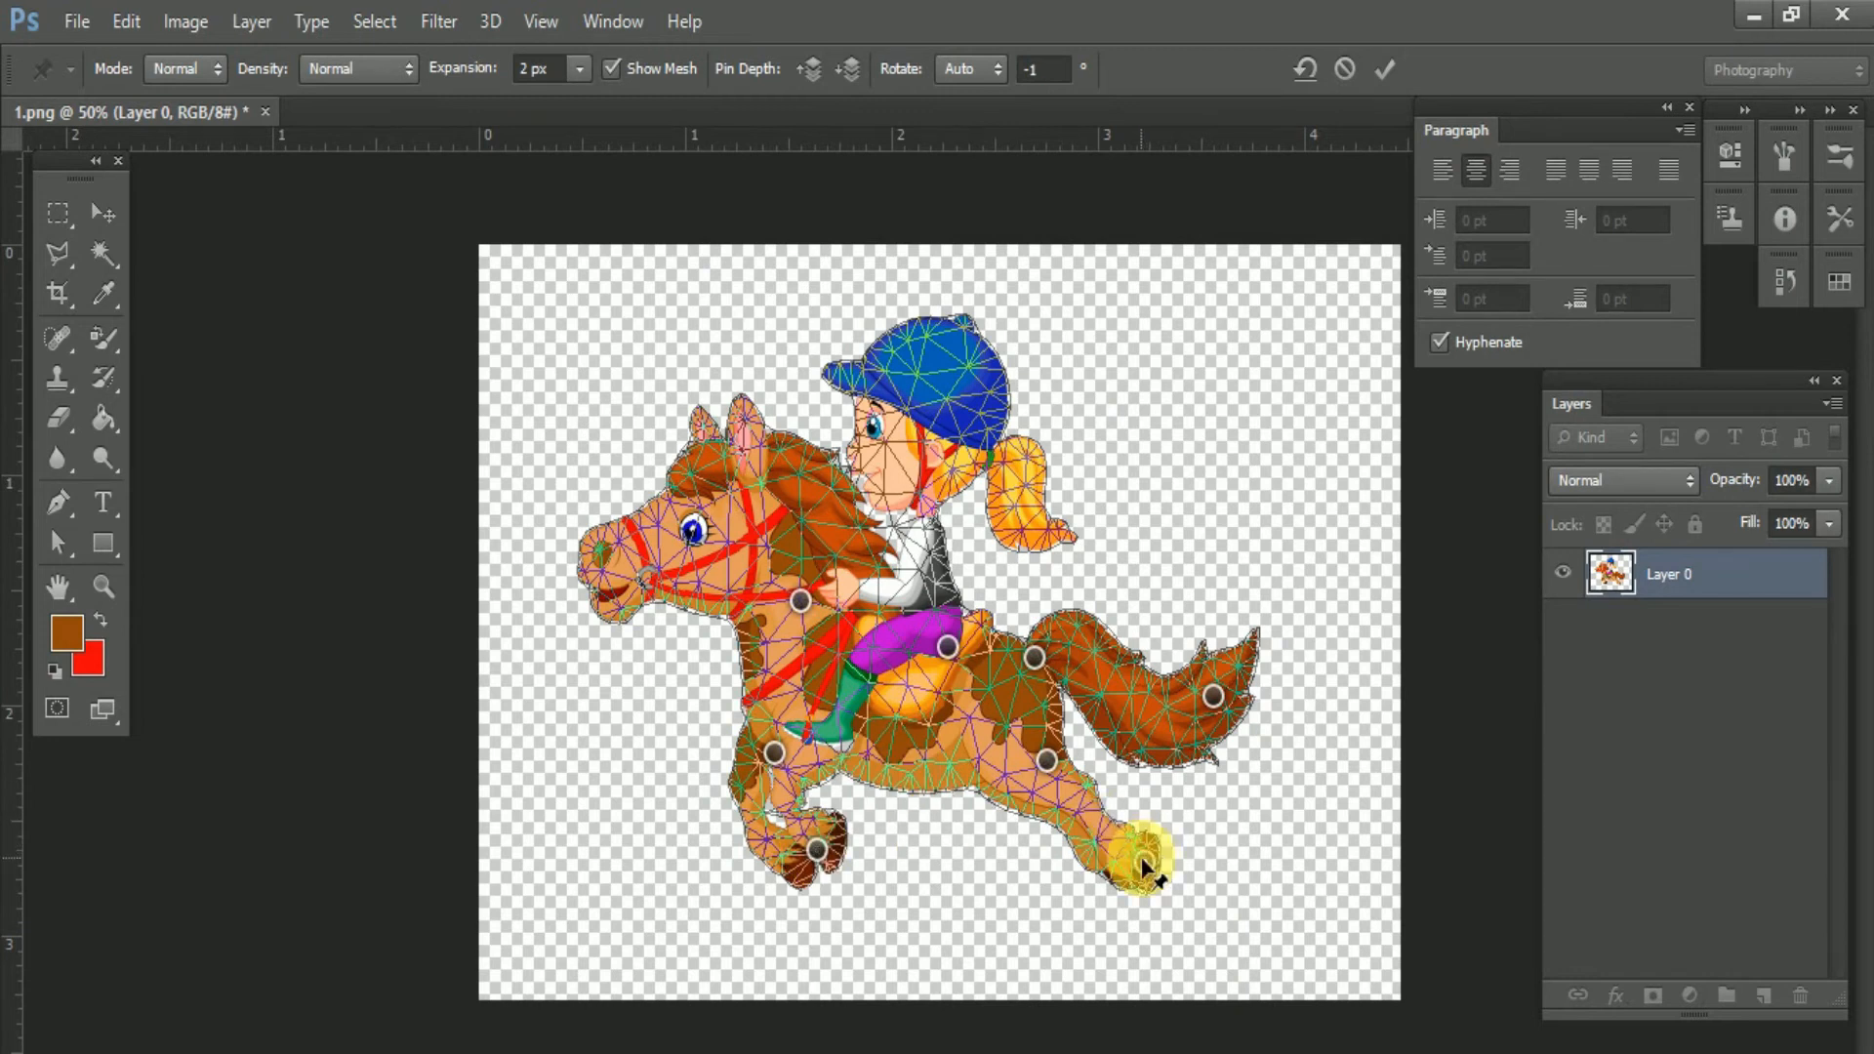
left_click_drag(1140, 864, 1096, 876)
- Lower the horse's head, shift the rider's head forward, and apply the warp
left_click_drag(664, 557, 643, 591)
left_click_drag(932, 451, 897, 433)
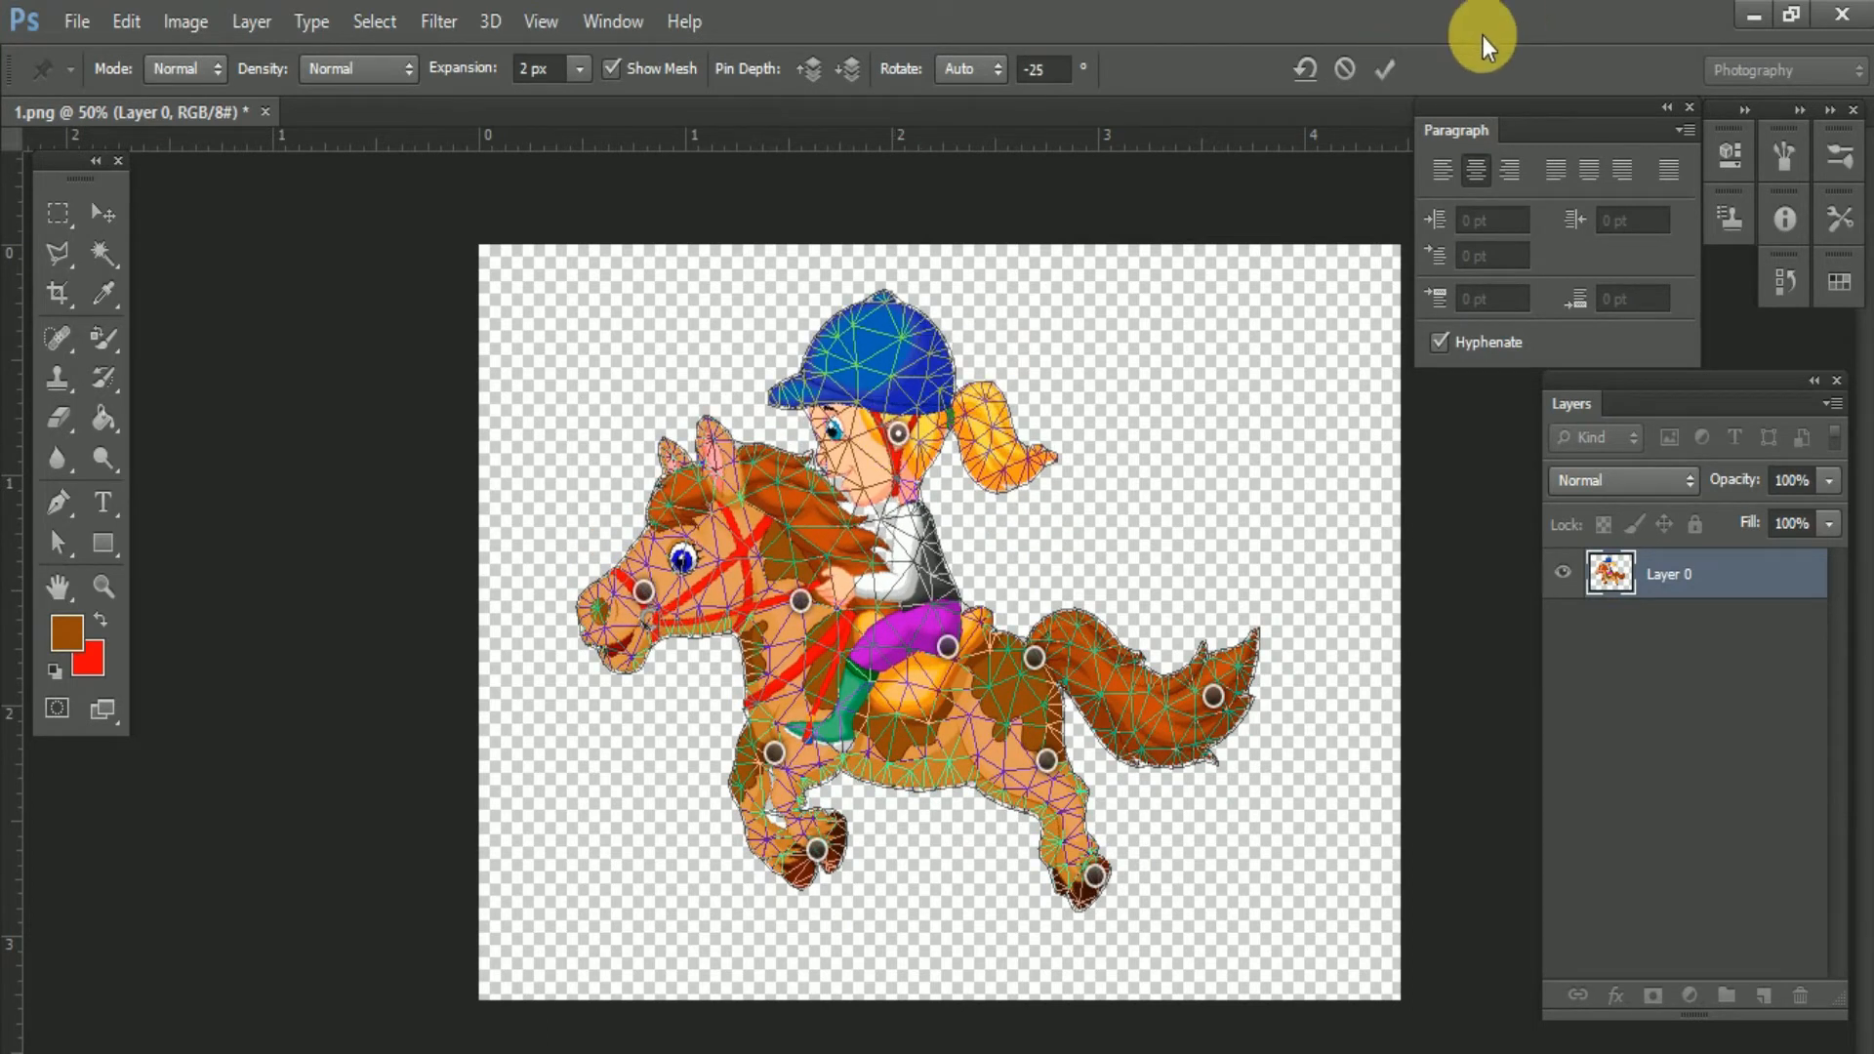
left_click(1386, 67)
- Save the new warped pose as a copy named 6 in PNG format in the same folder
left_click(79, 18)
left_click(168, 389)
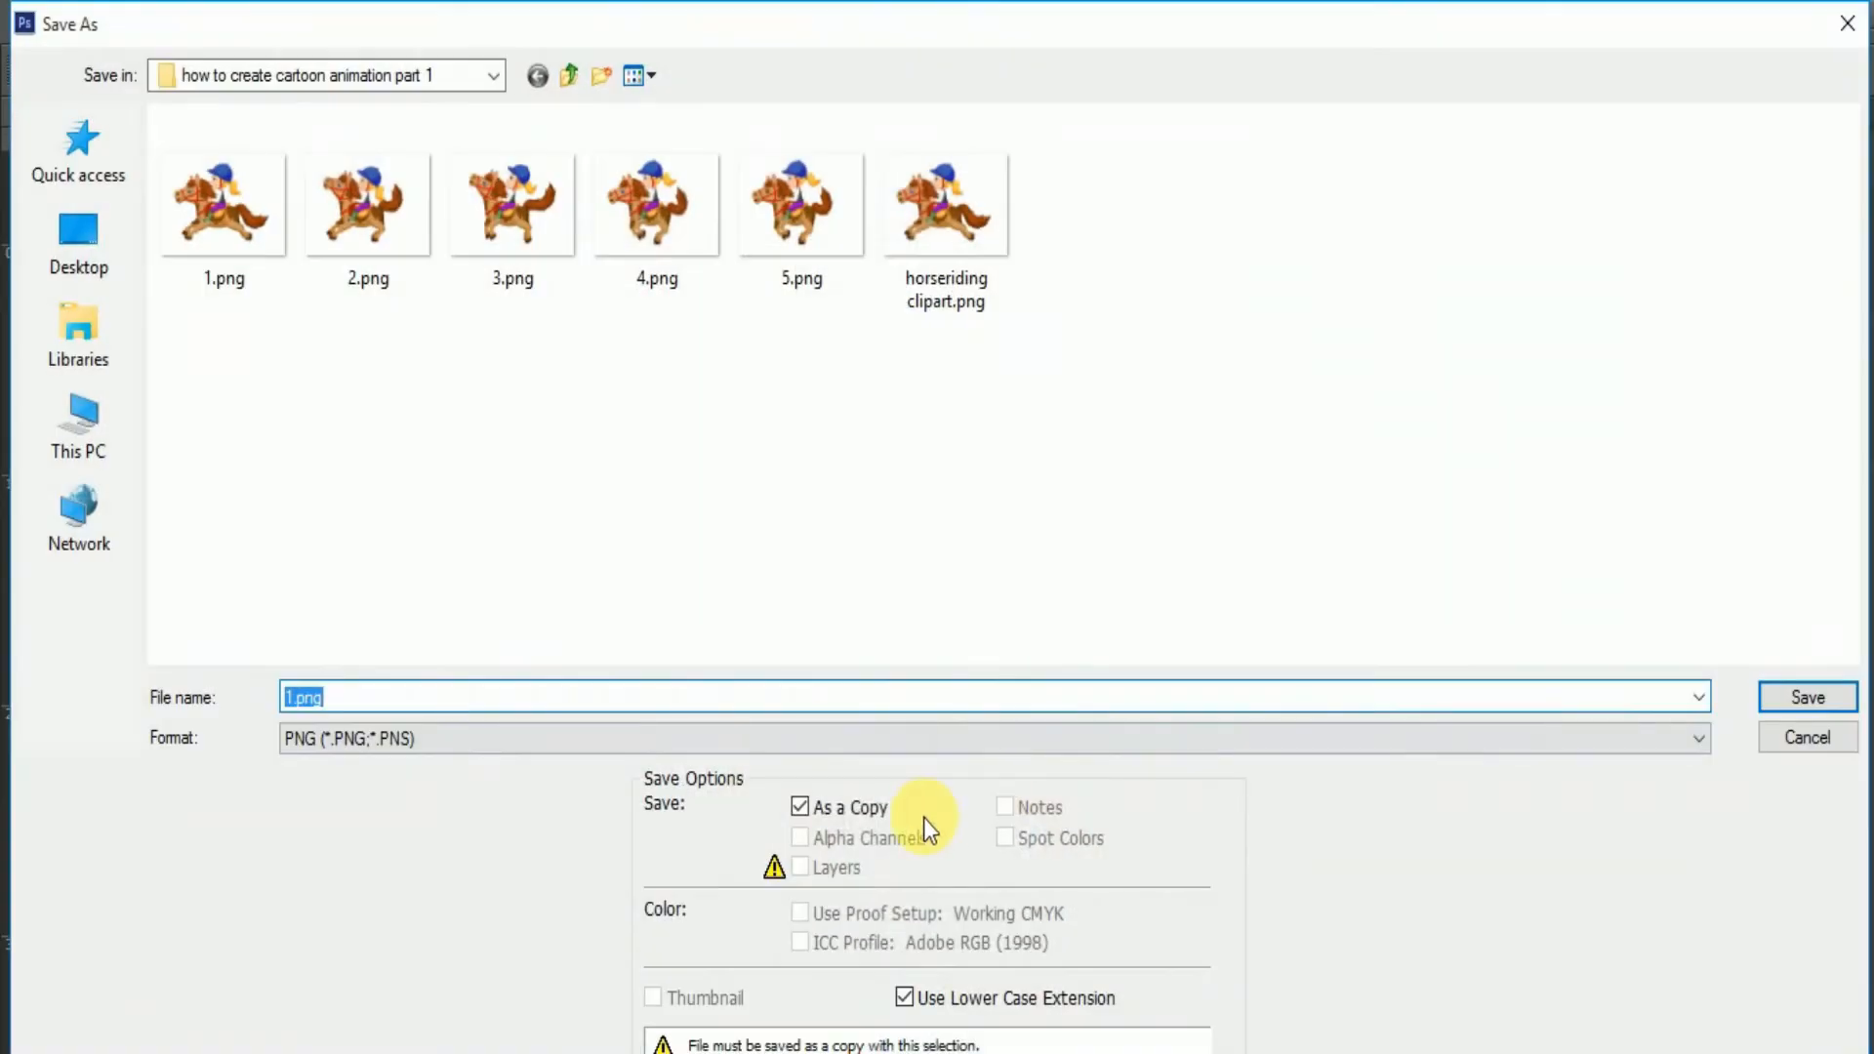
type("6")
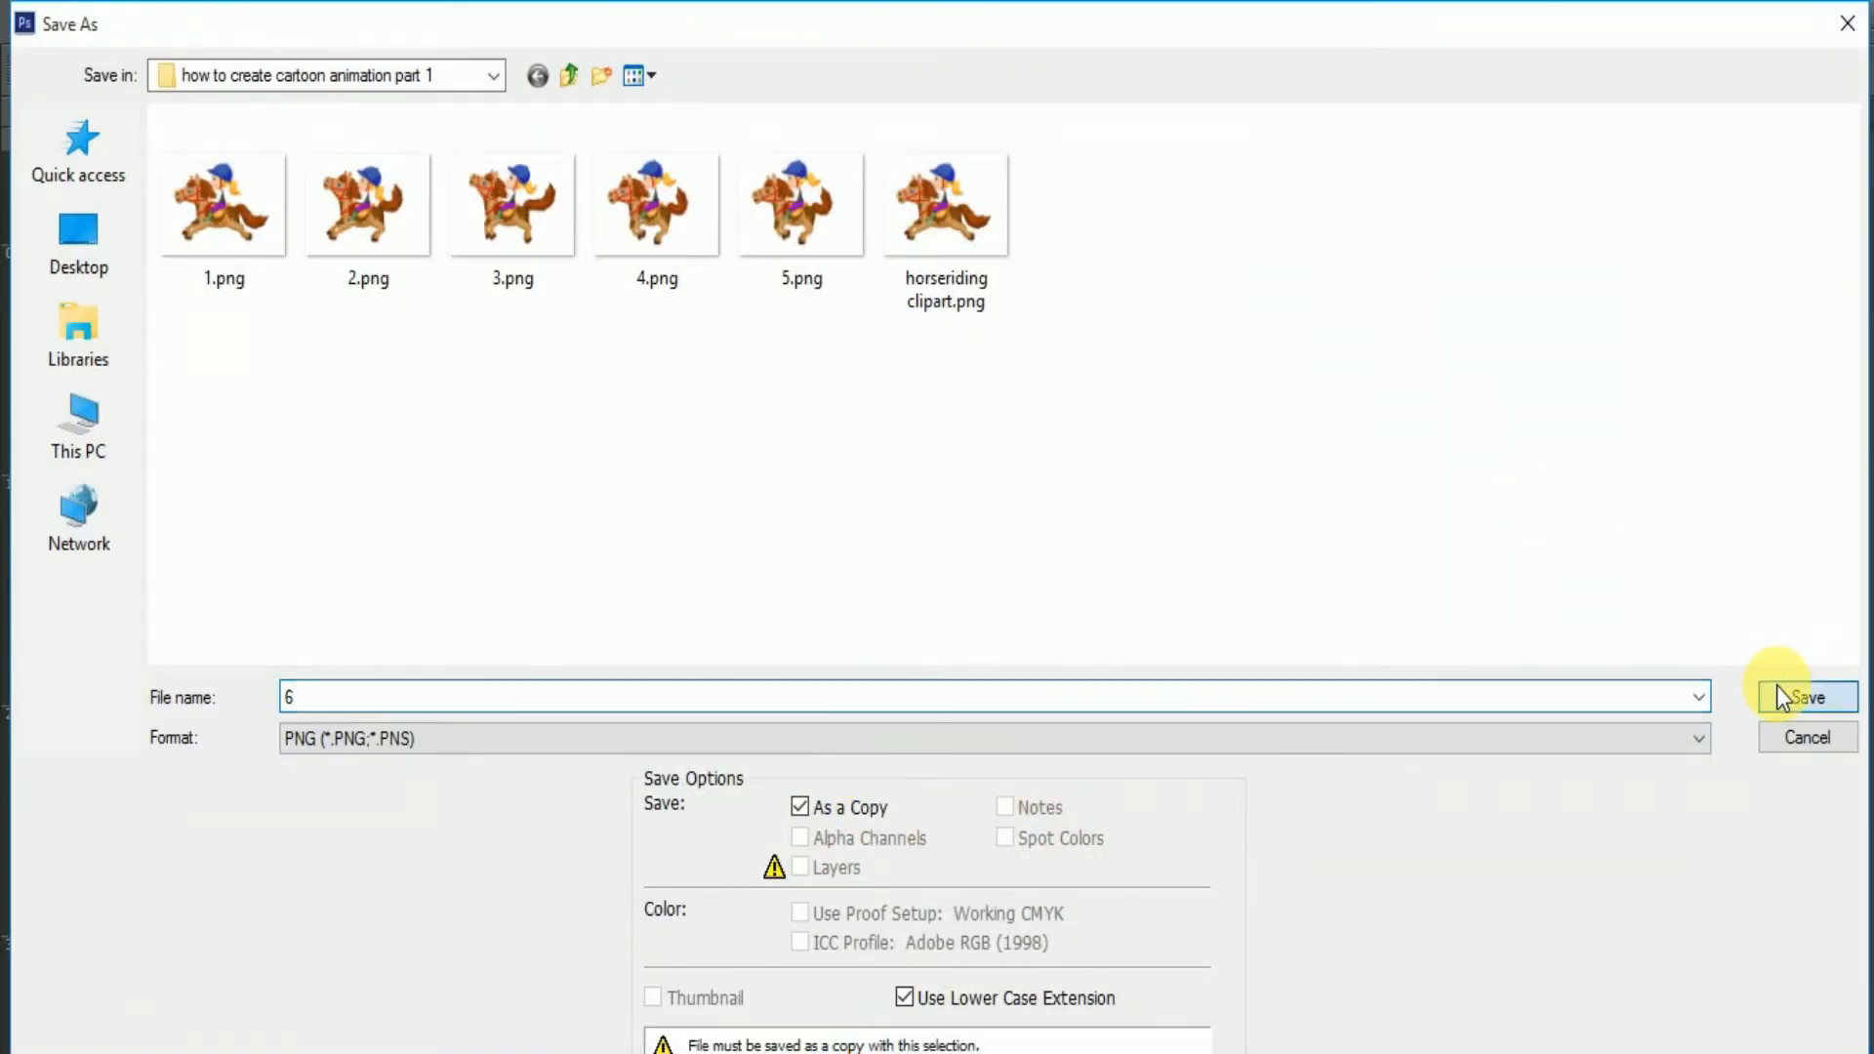
left_click(1777, 690)
left_click(993, 349)
- Trace a closed Pen path around the rider's eye below the eyebrow and convert it into a selection
key("ctrl+plus")
key("ctrl+plus")
key("ctrl+plus")
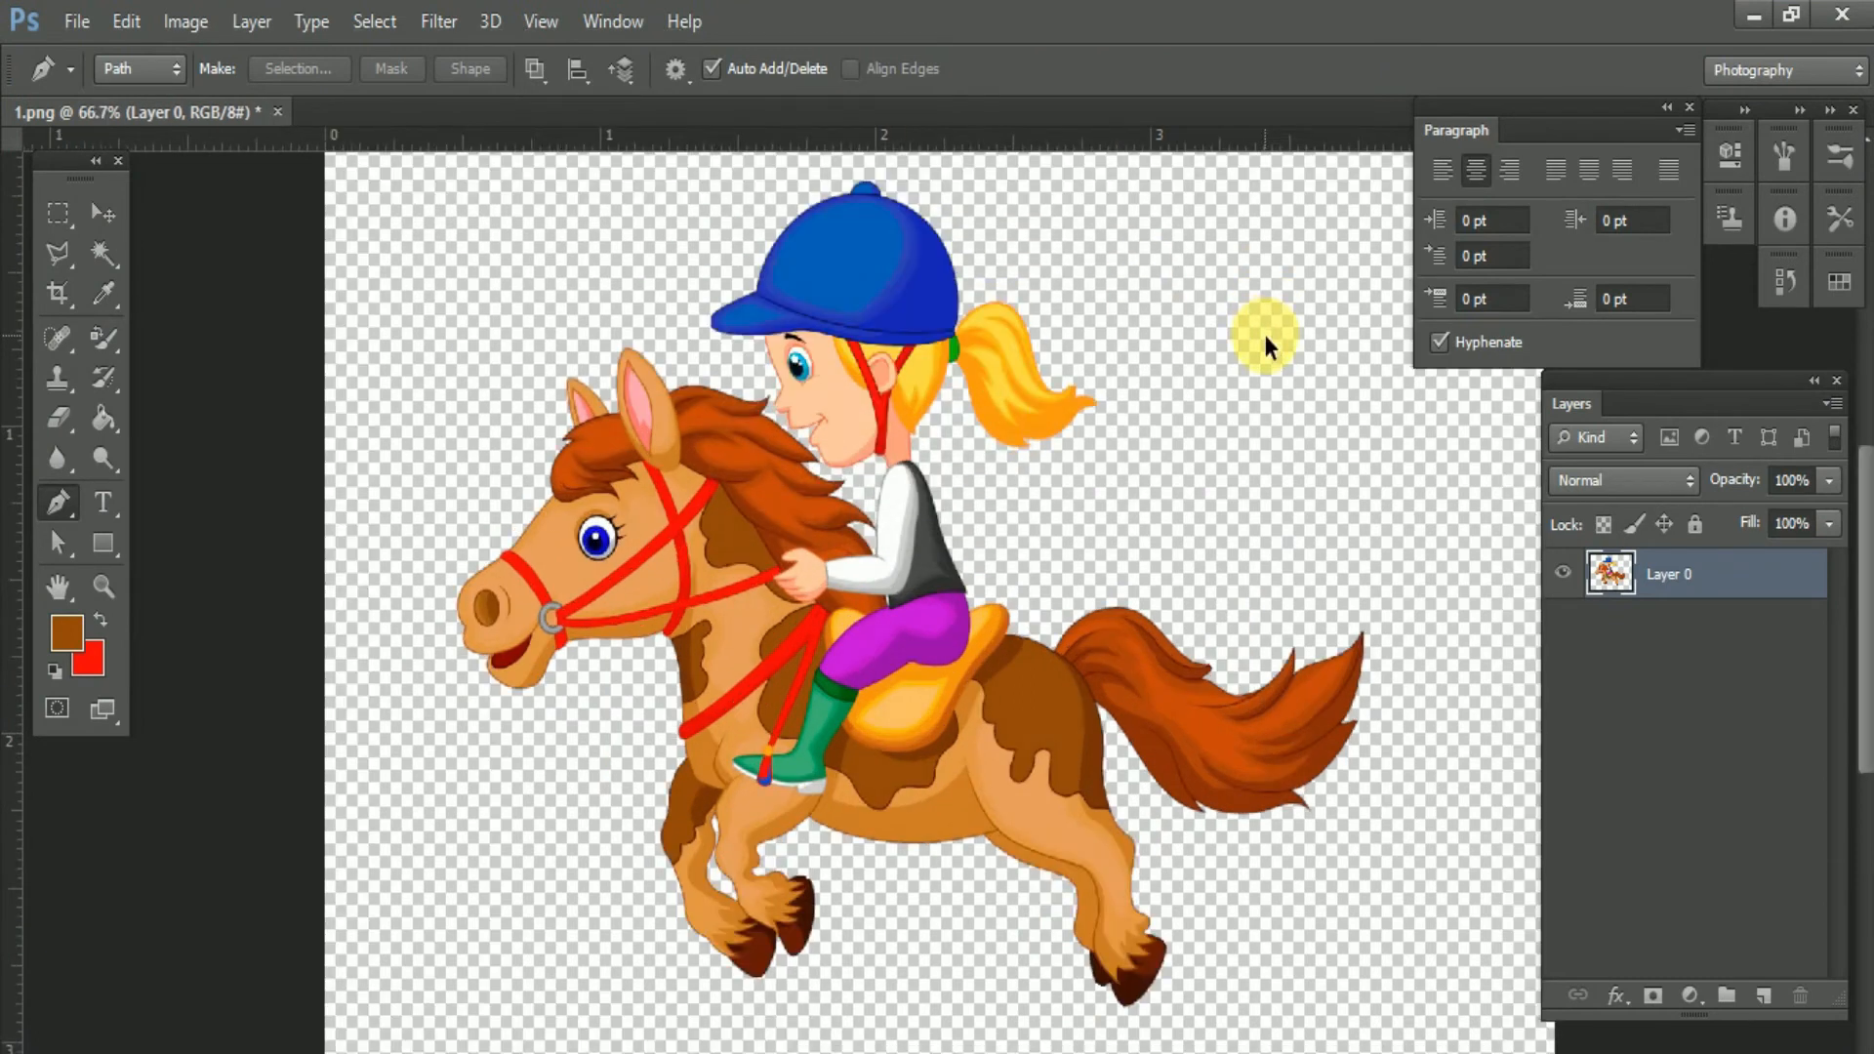
left_click_drag(1863, 559, 1865, 410)
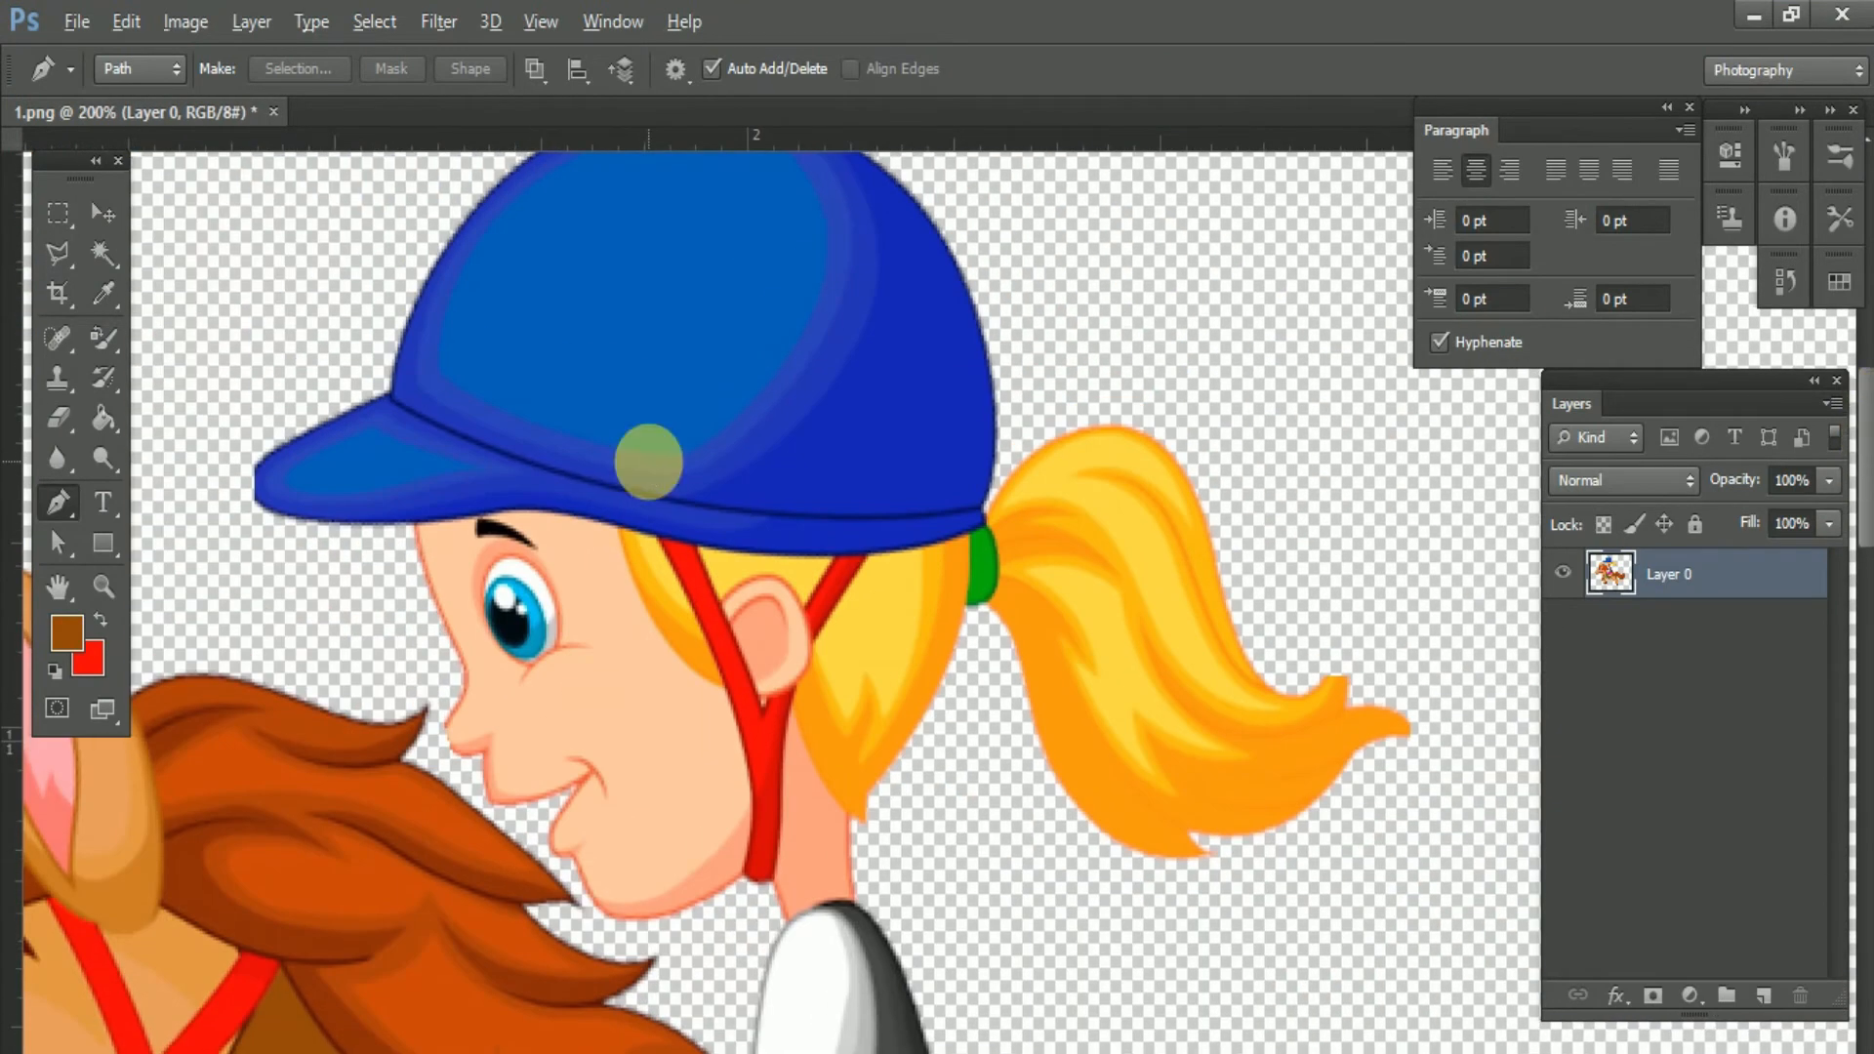
key("ctrl+plus")
left_click(255, 612)
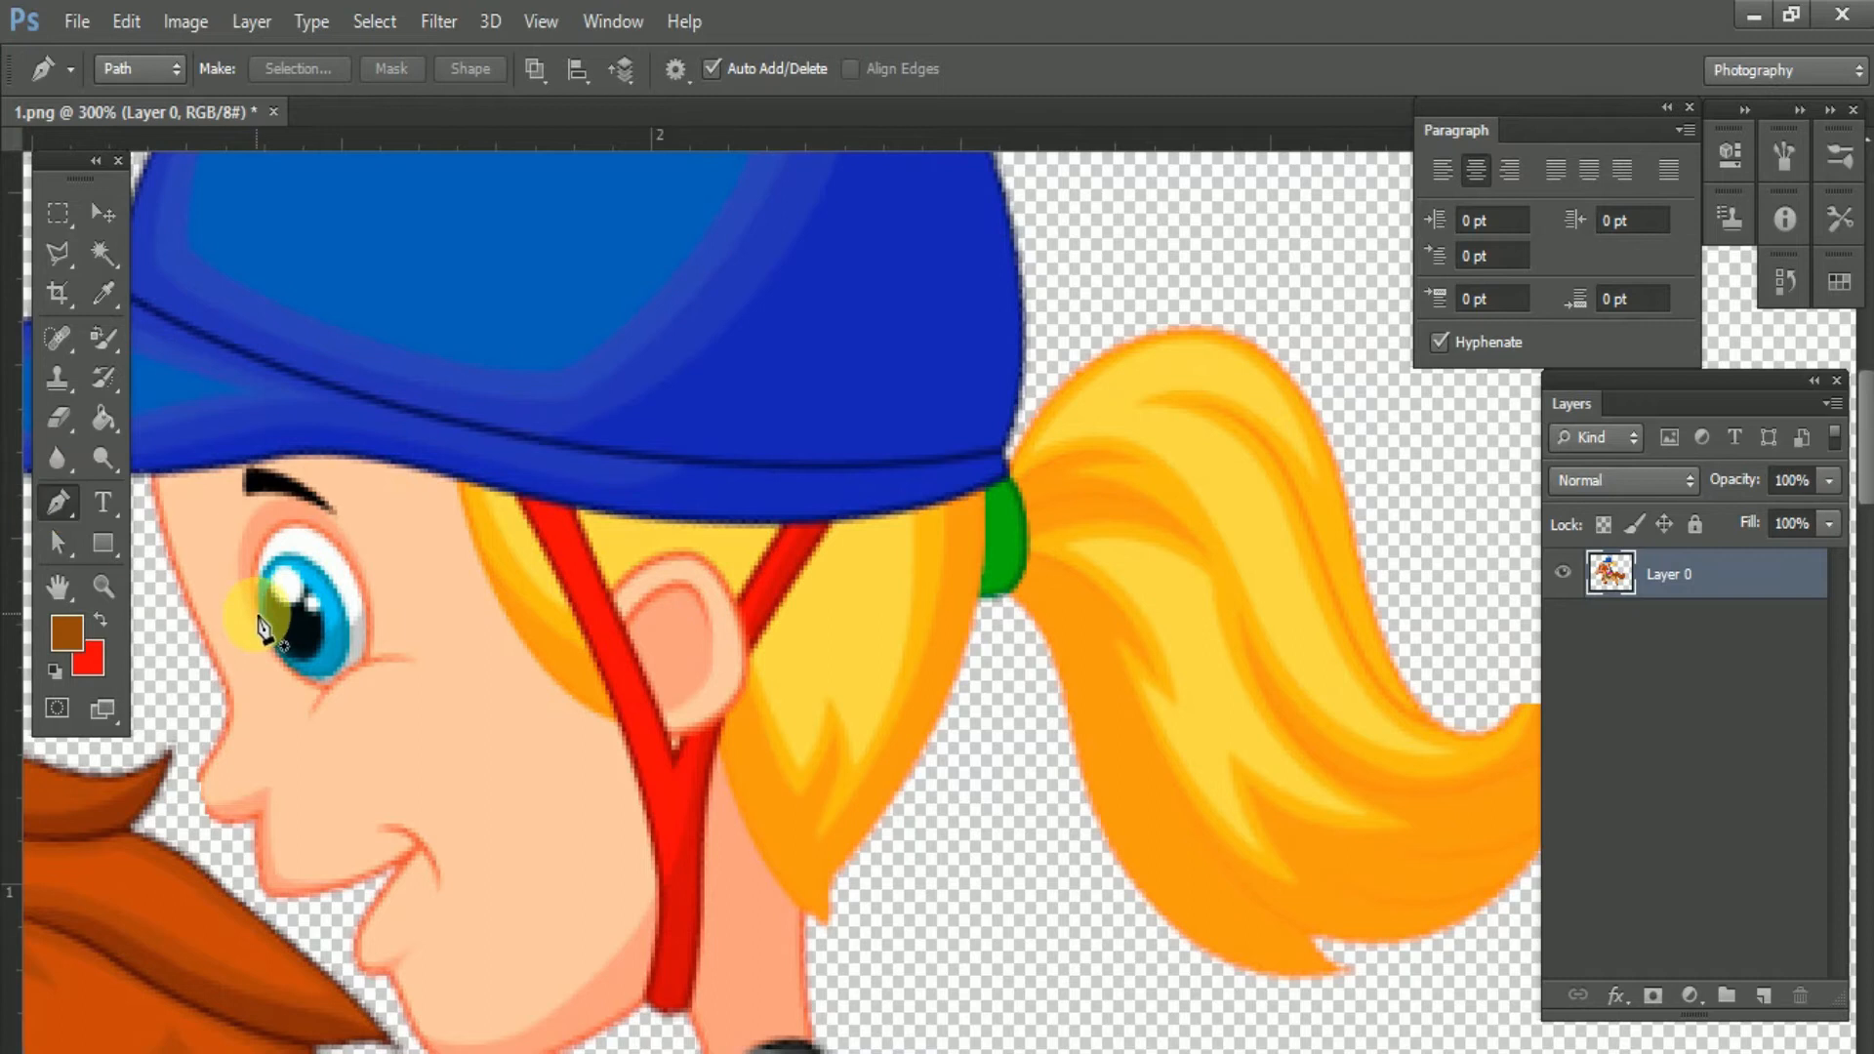
left_click_drag(318, 526, 406, 536)
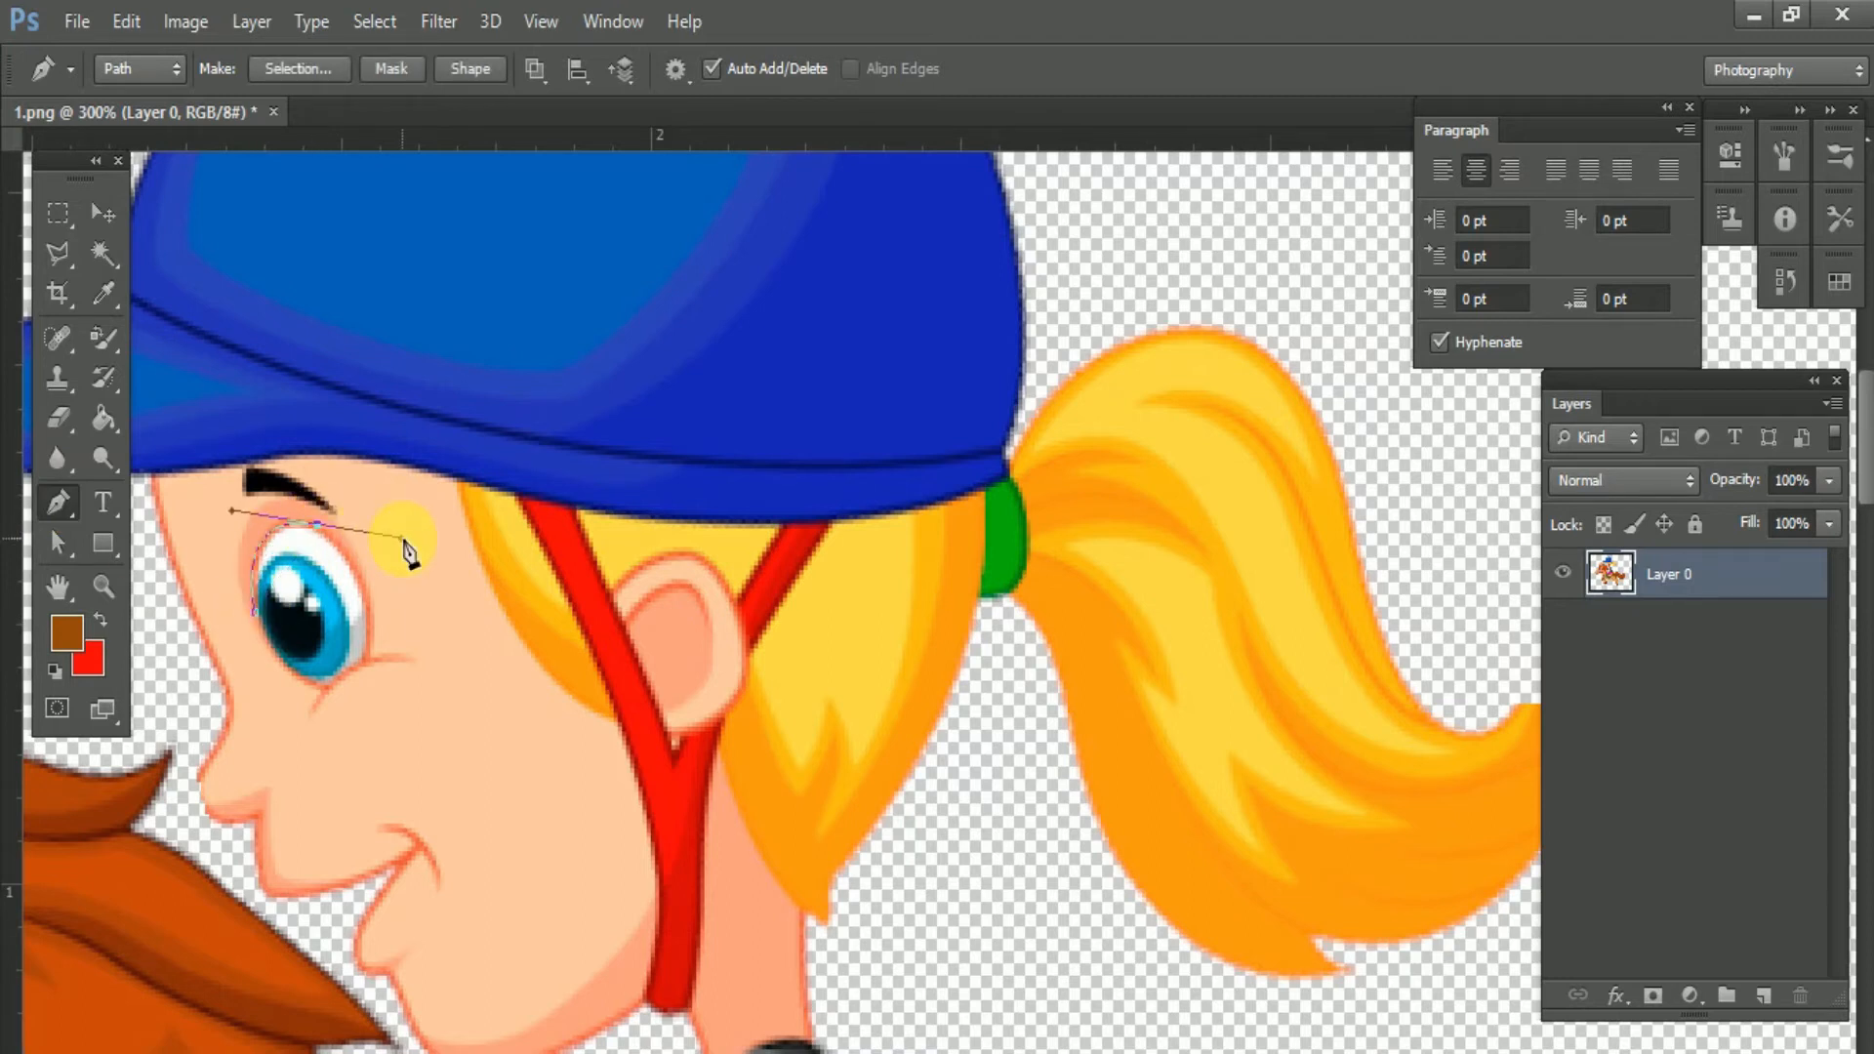
left_click(320, 525, "alt")
left_click_drag(366, 660, 349, 761)
left_click(368, 659)
left_click(325, 687)
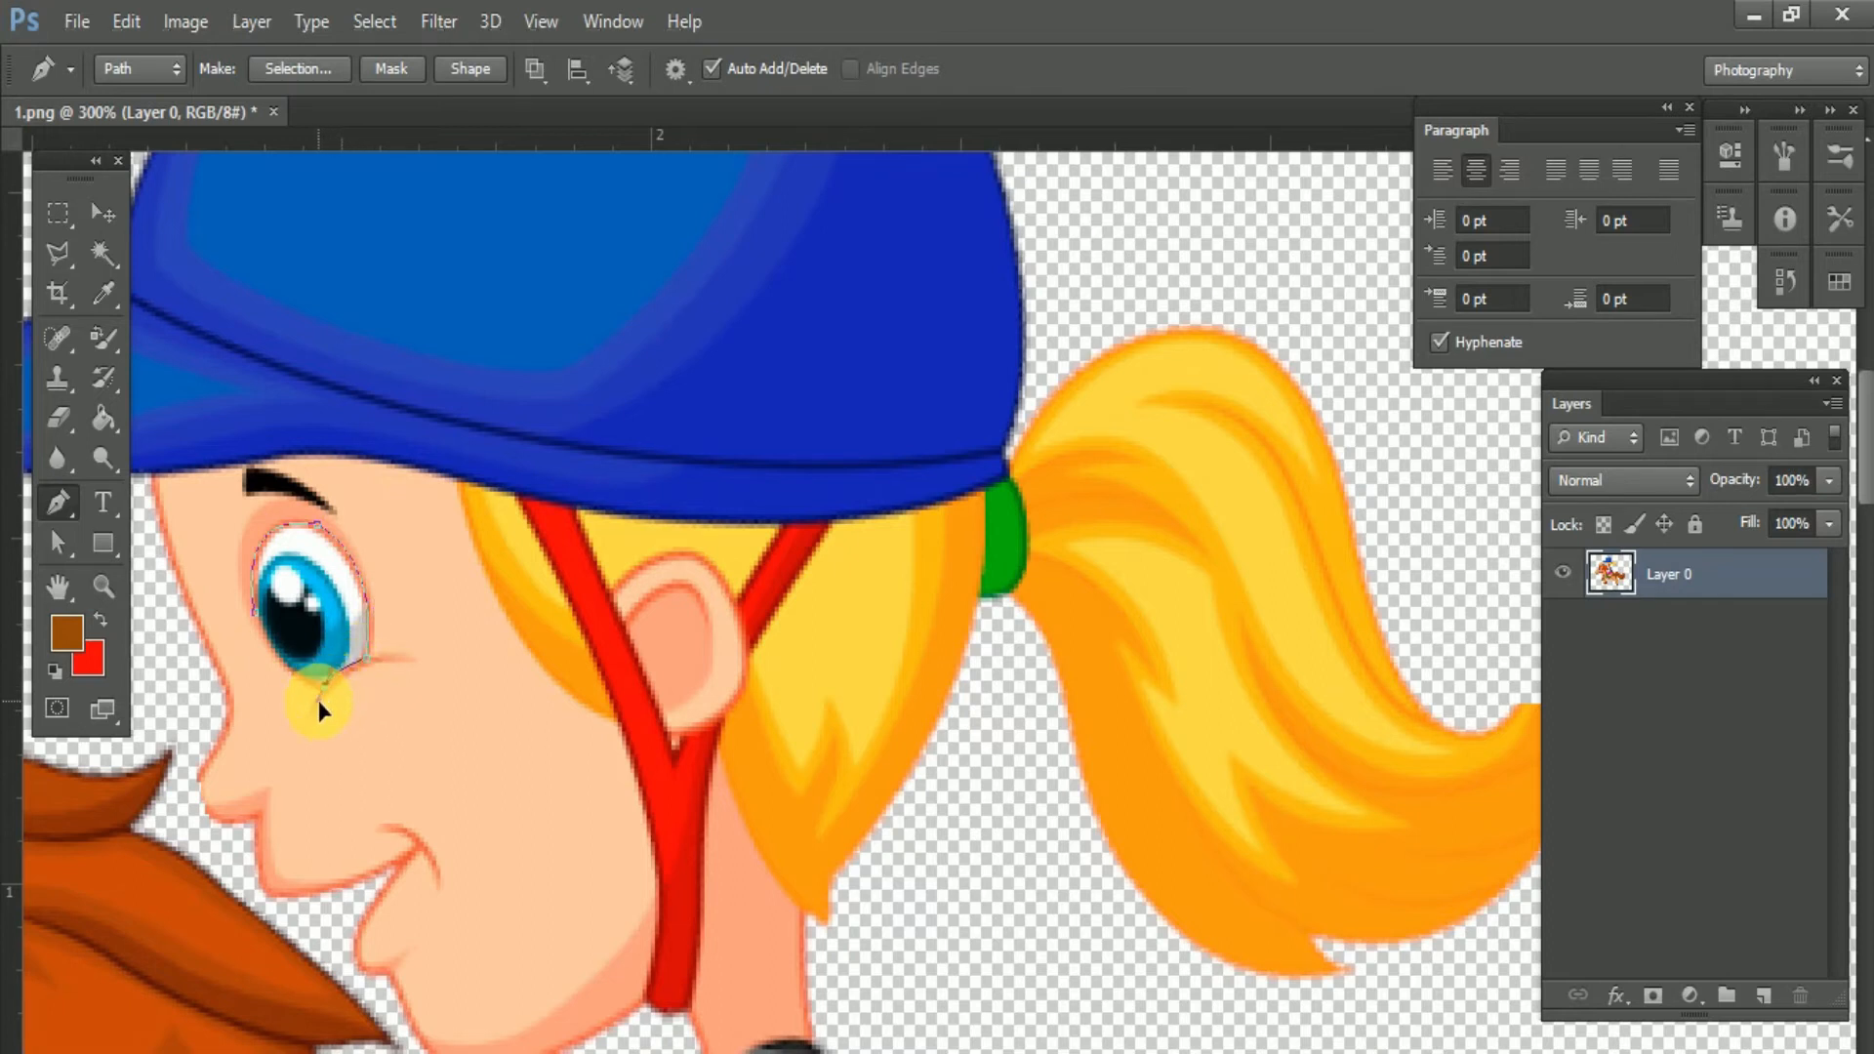
left_click(264, 622)
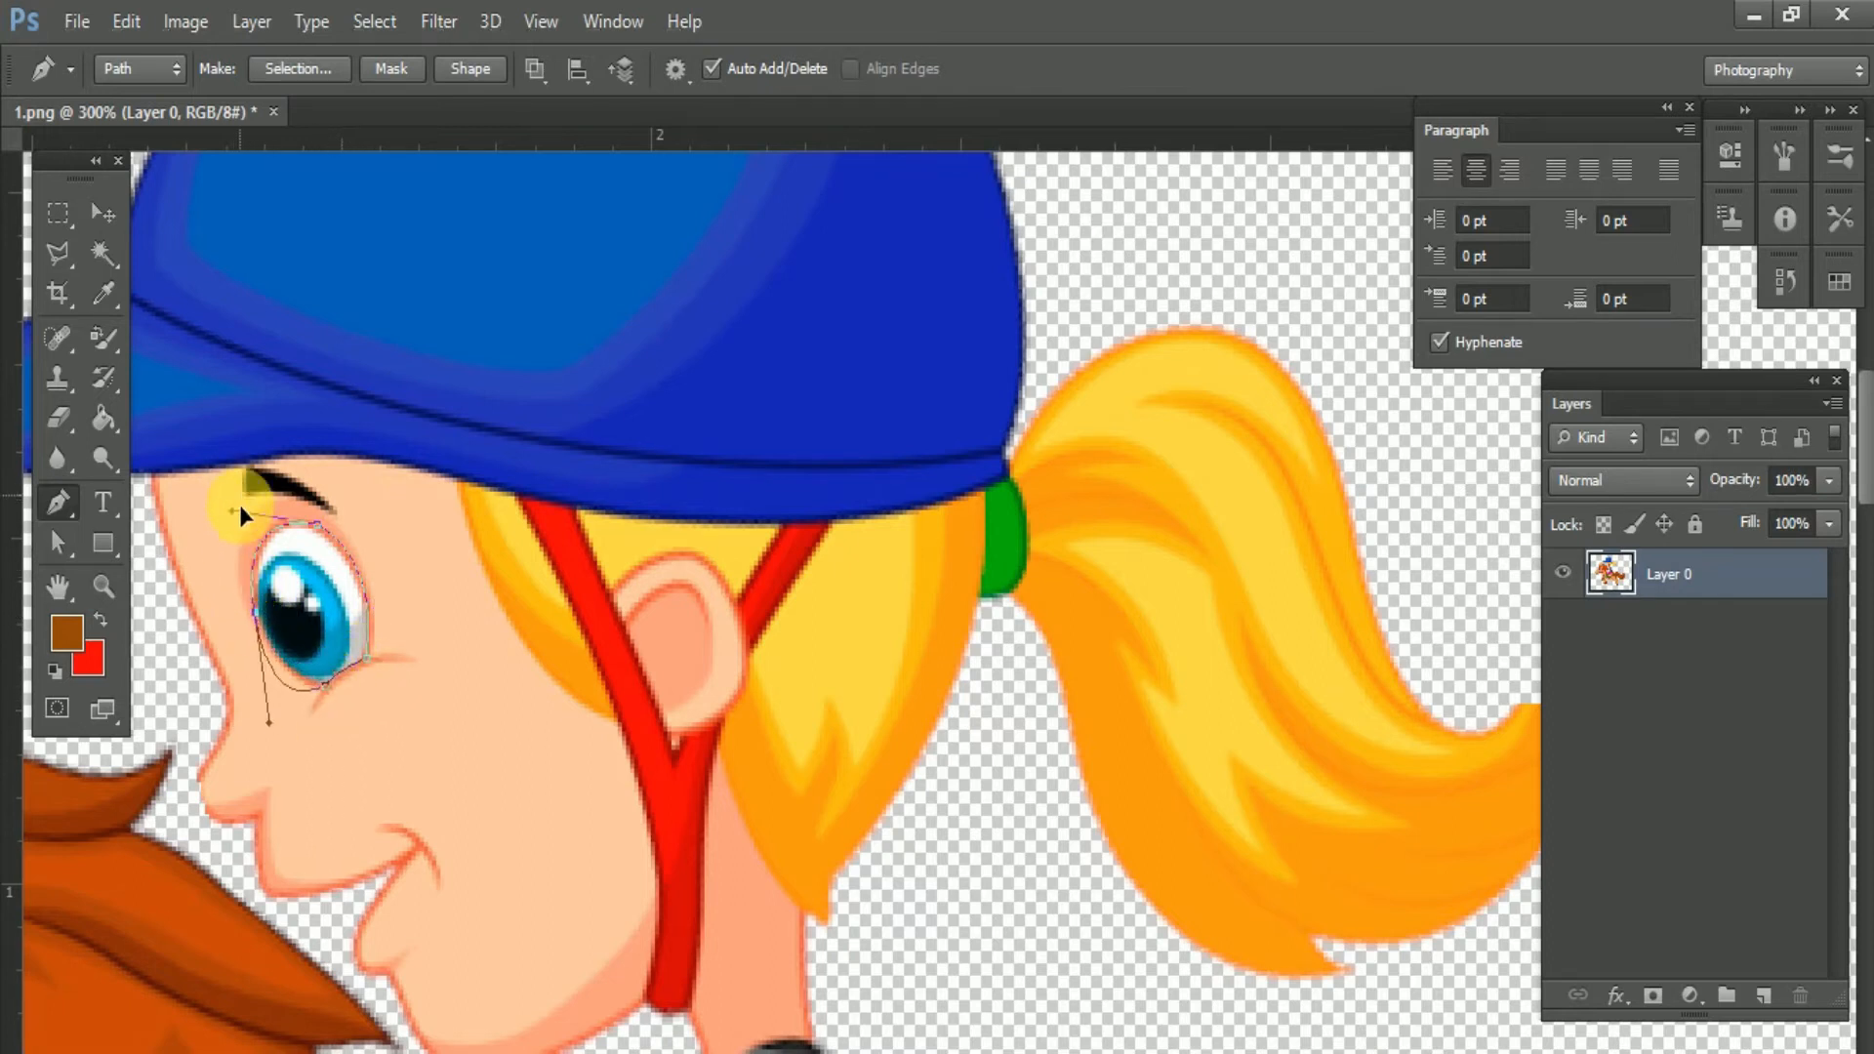
key("ctrl+Return")
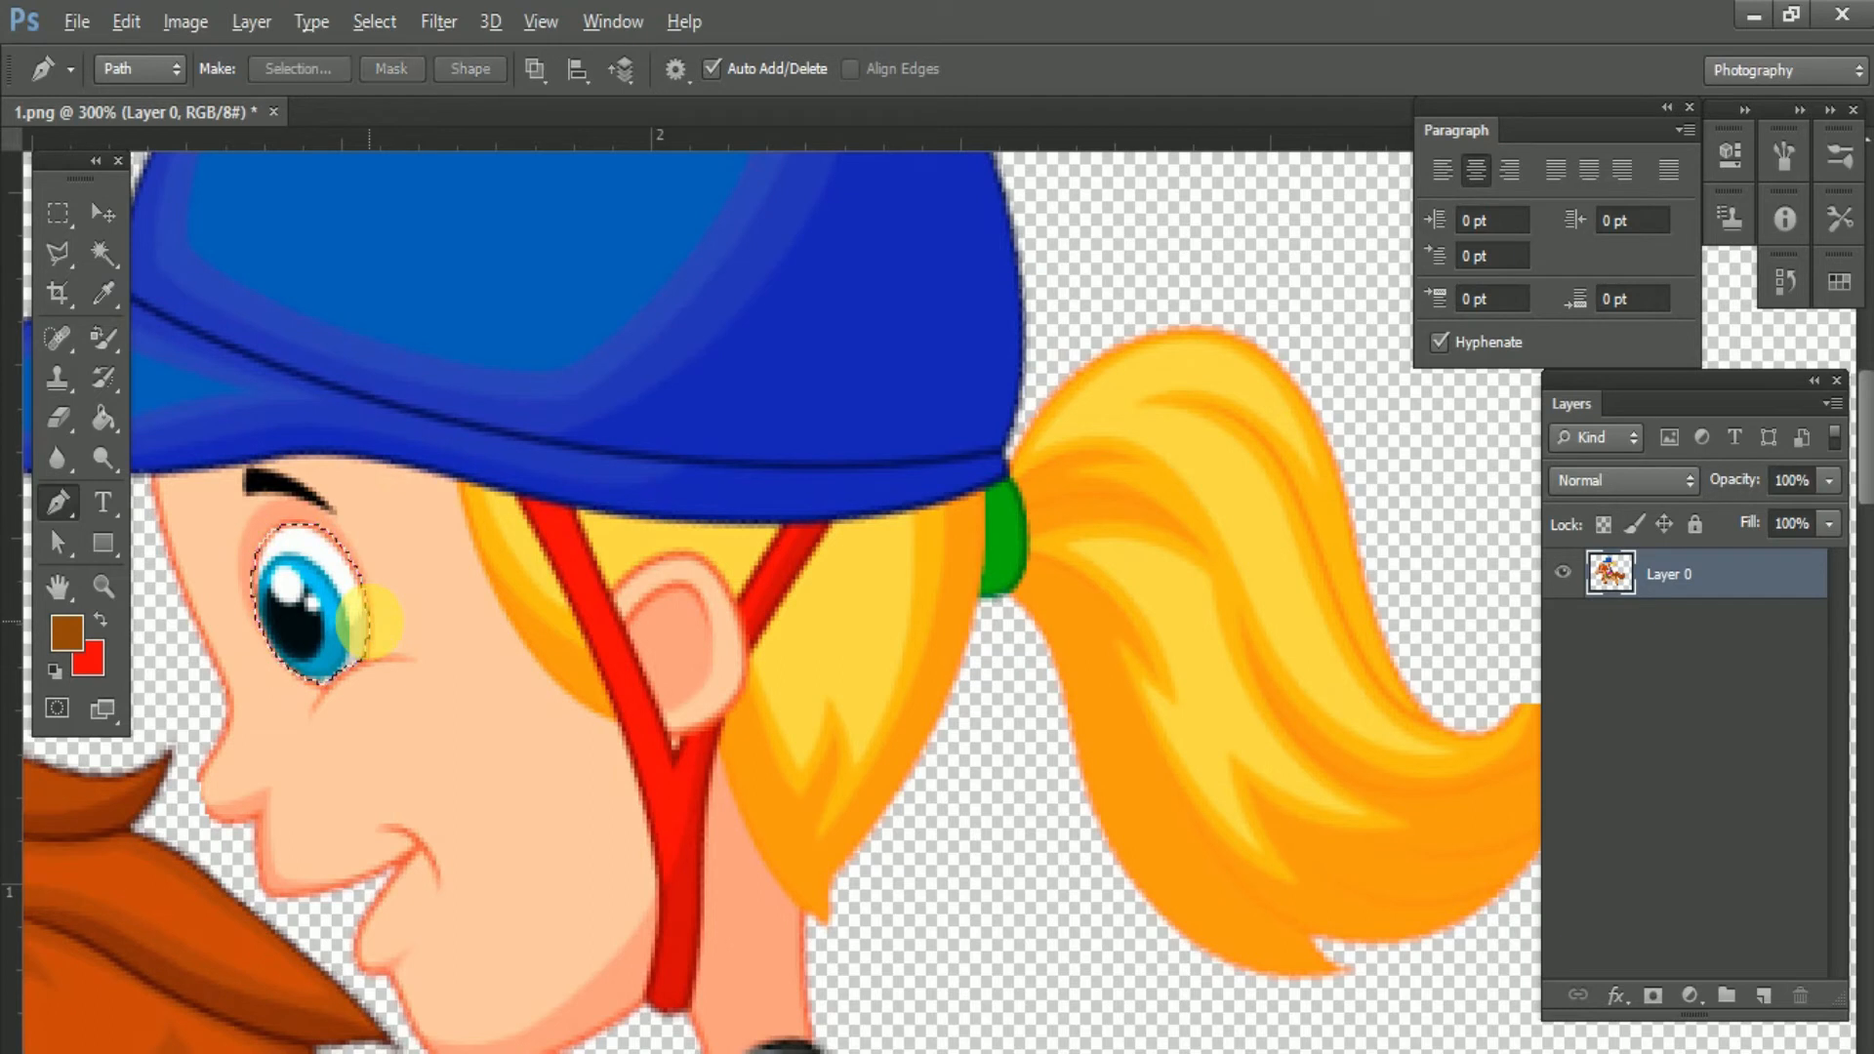
- Set the foreground colour to an orange-pink tone sampled near the rider's mouth and fill the eye selection with it
left_click(66, 632)
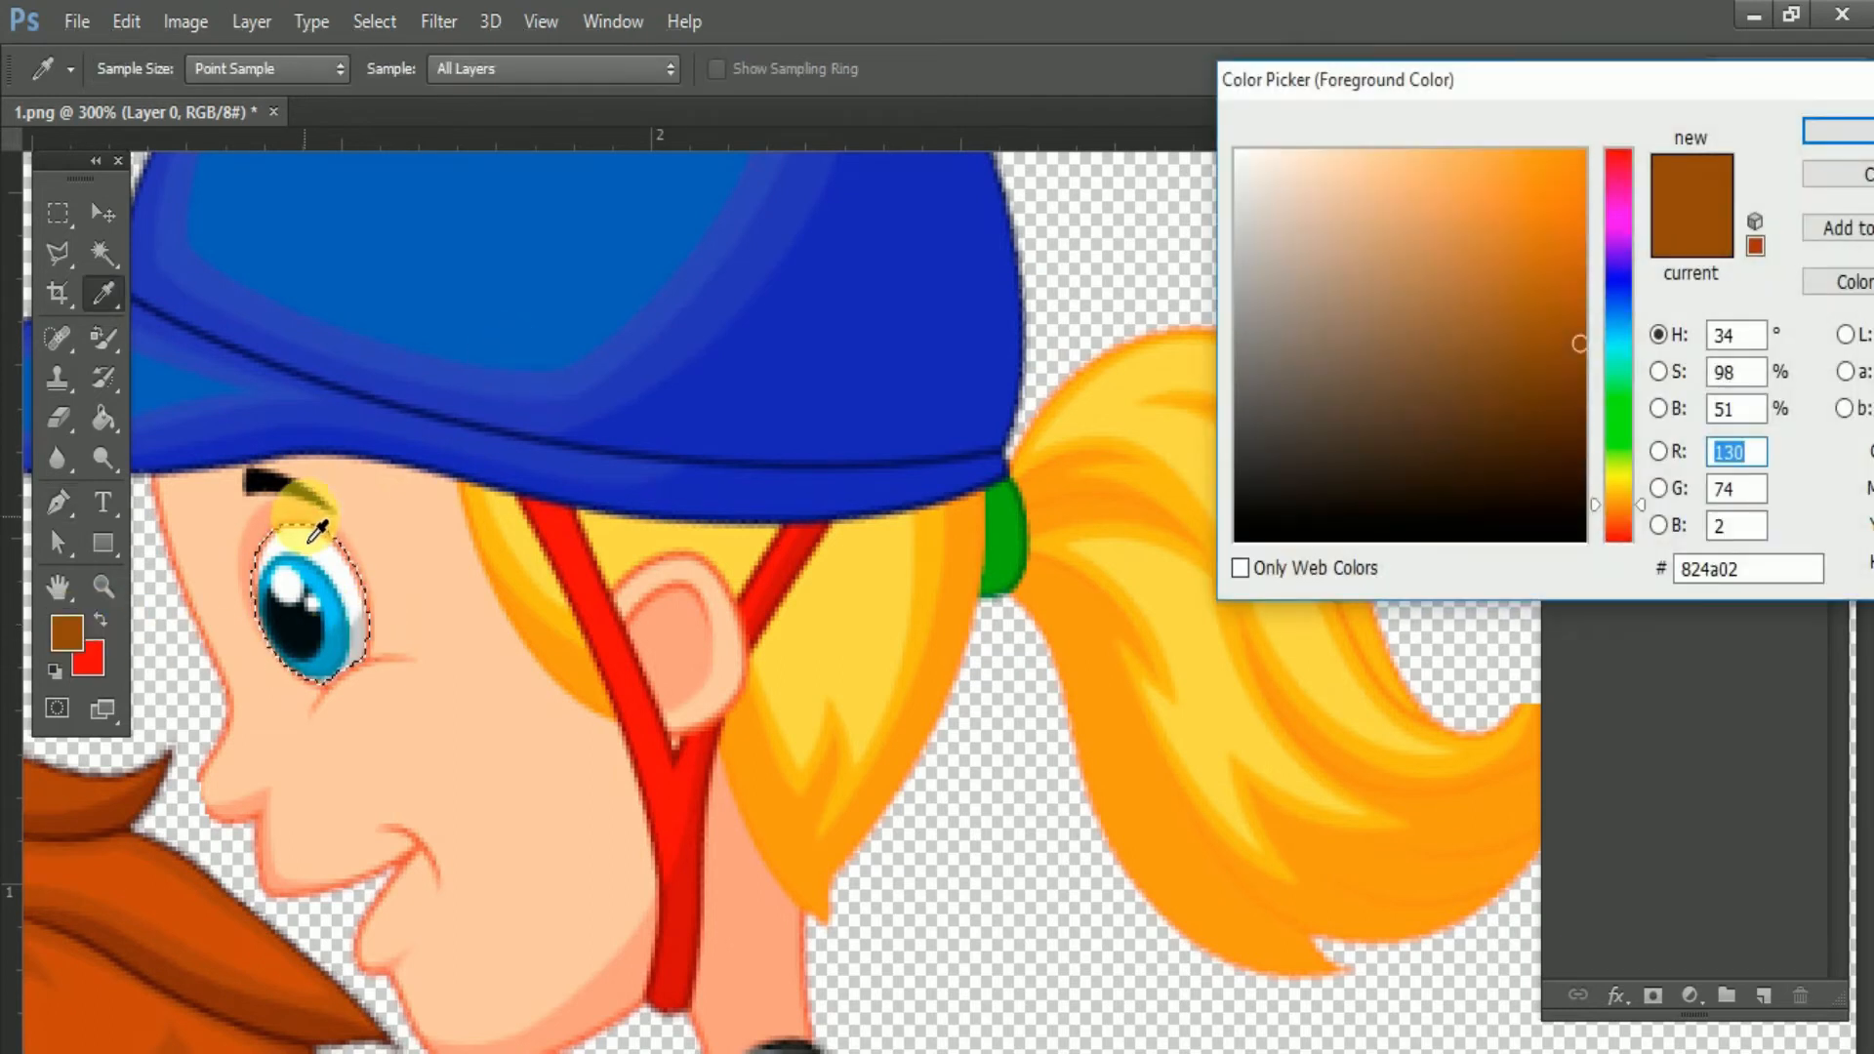
left_click(310, 540)
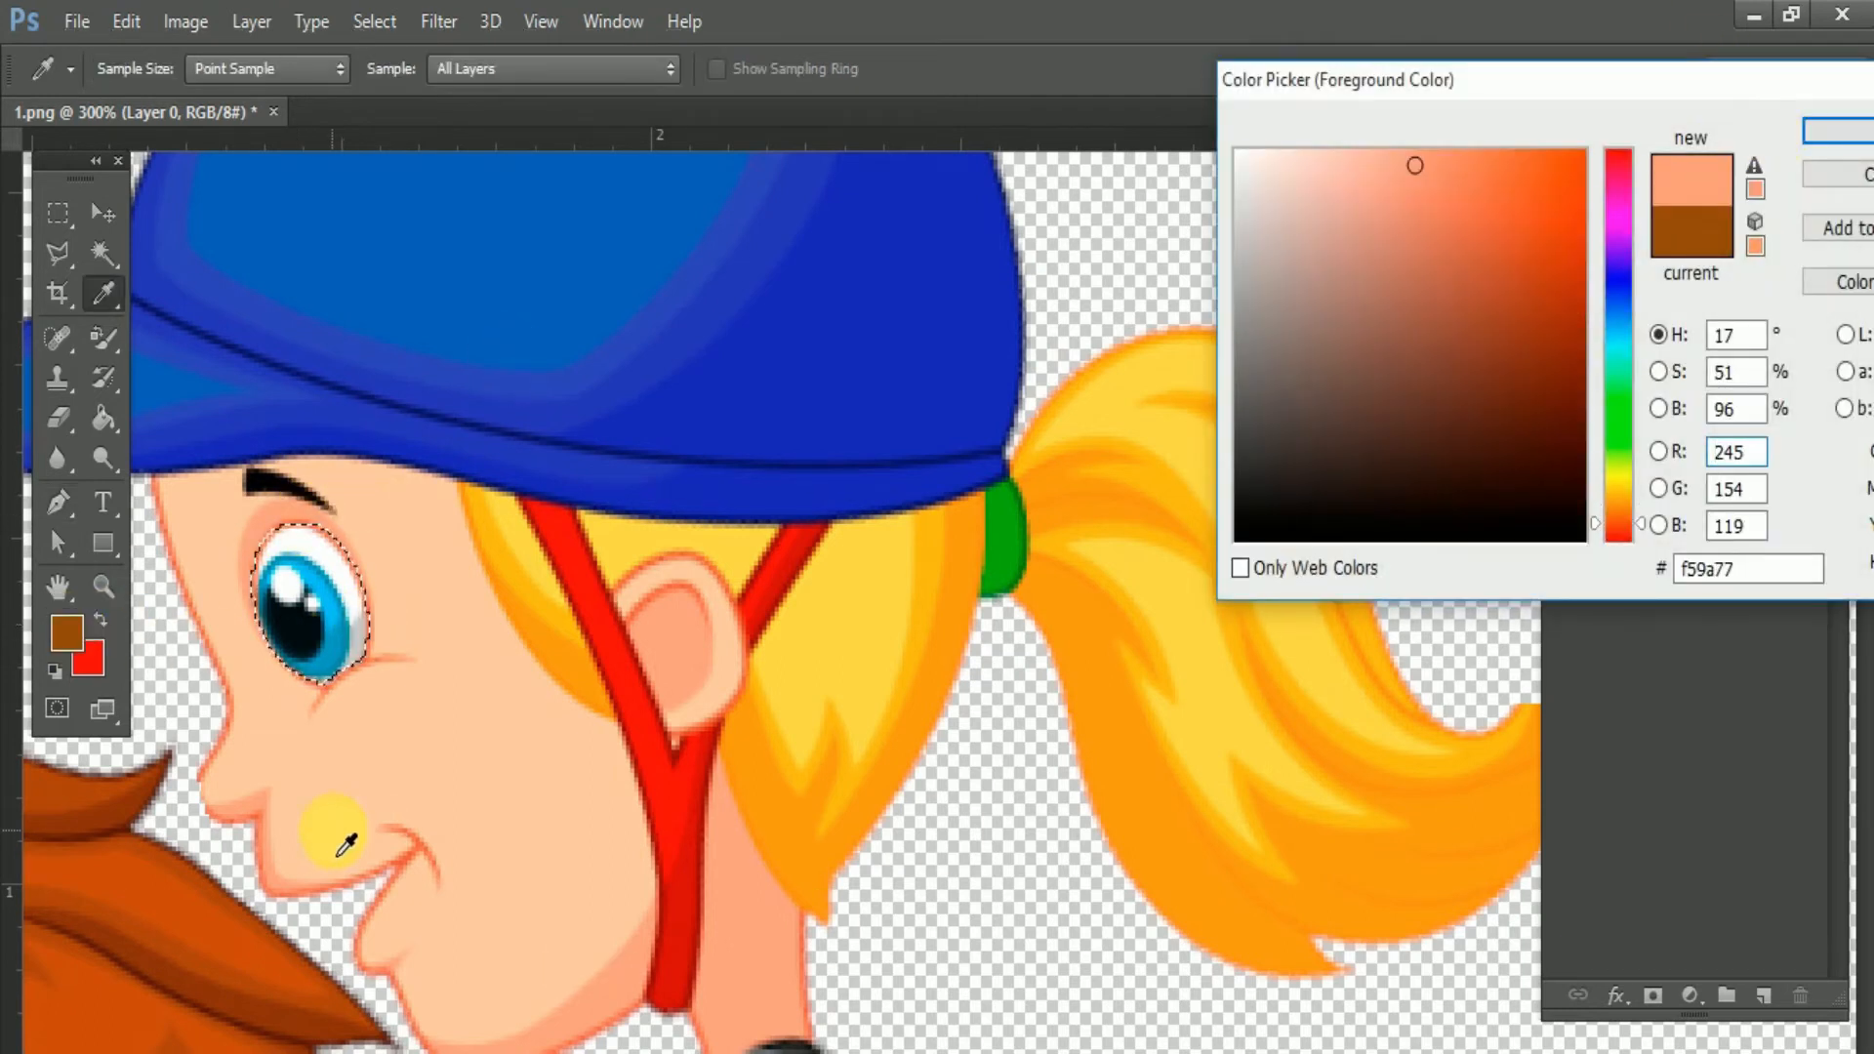
left_click(395, 857)
left_click(1839, 137)
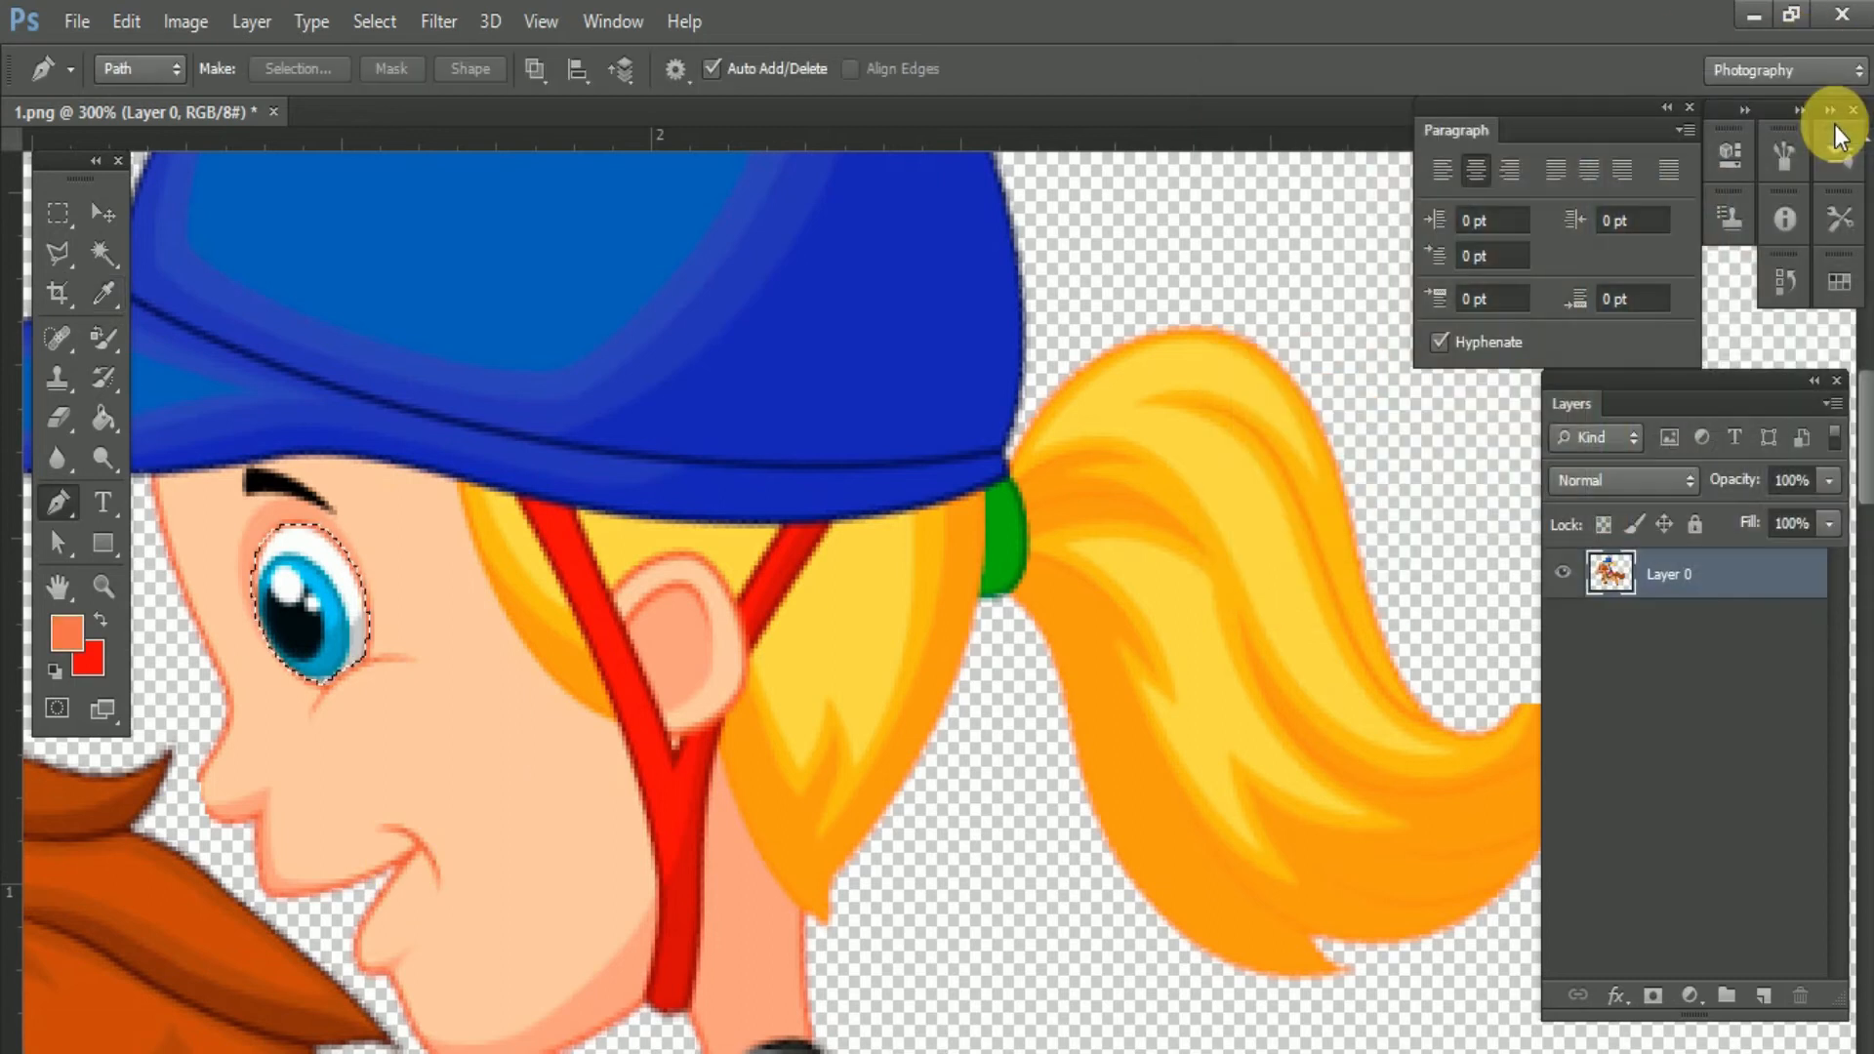
key("ctrl+BackSpace")
key("alt+BackSpace")
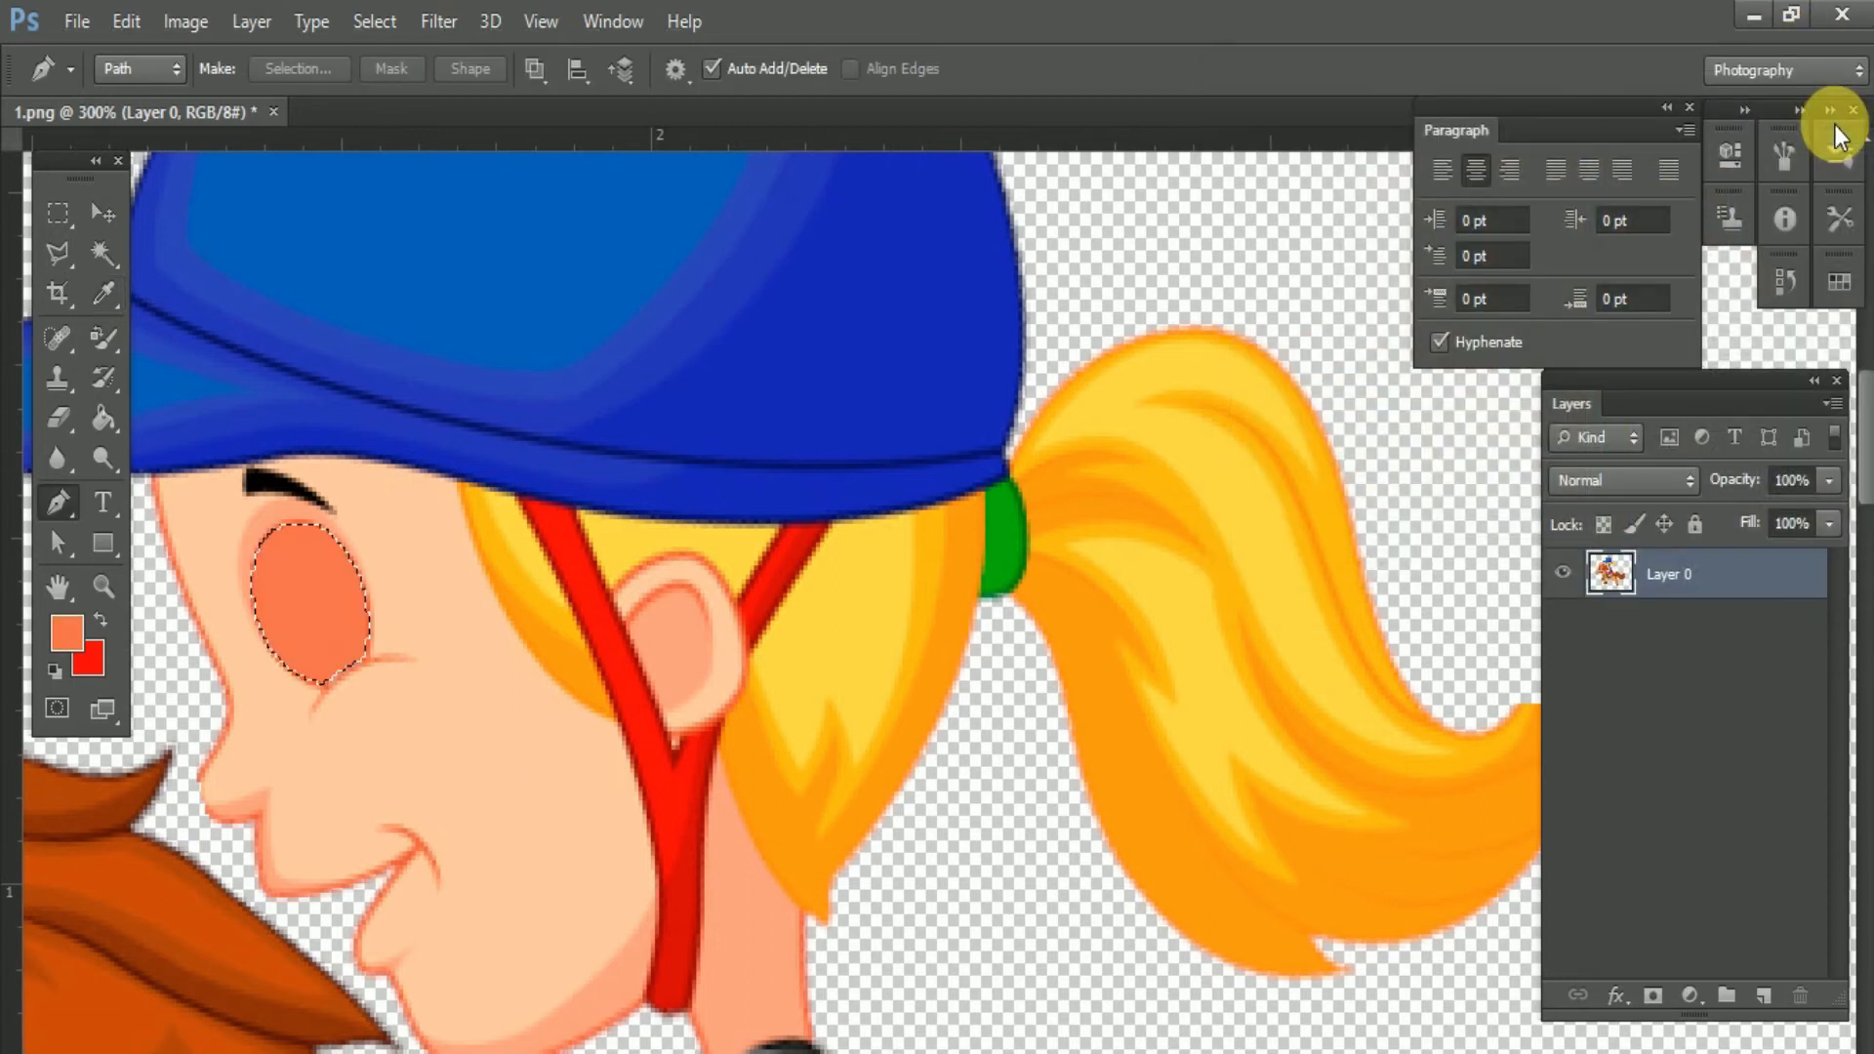
- Save the closed-eye pose as a copy named 7 in PNG format in the same folder
key("ctrl+minus")
key("ctrl+minus")
key("ctrl+minus")
key("ctrl+minus")
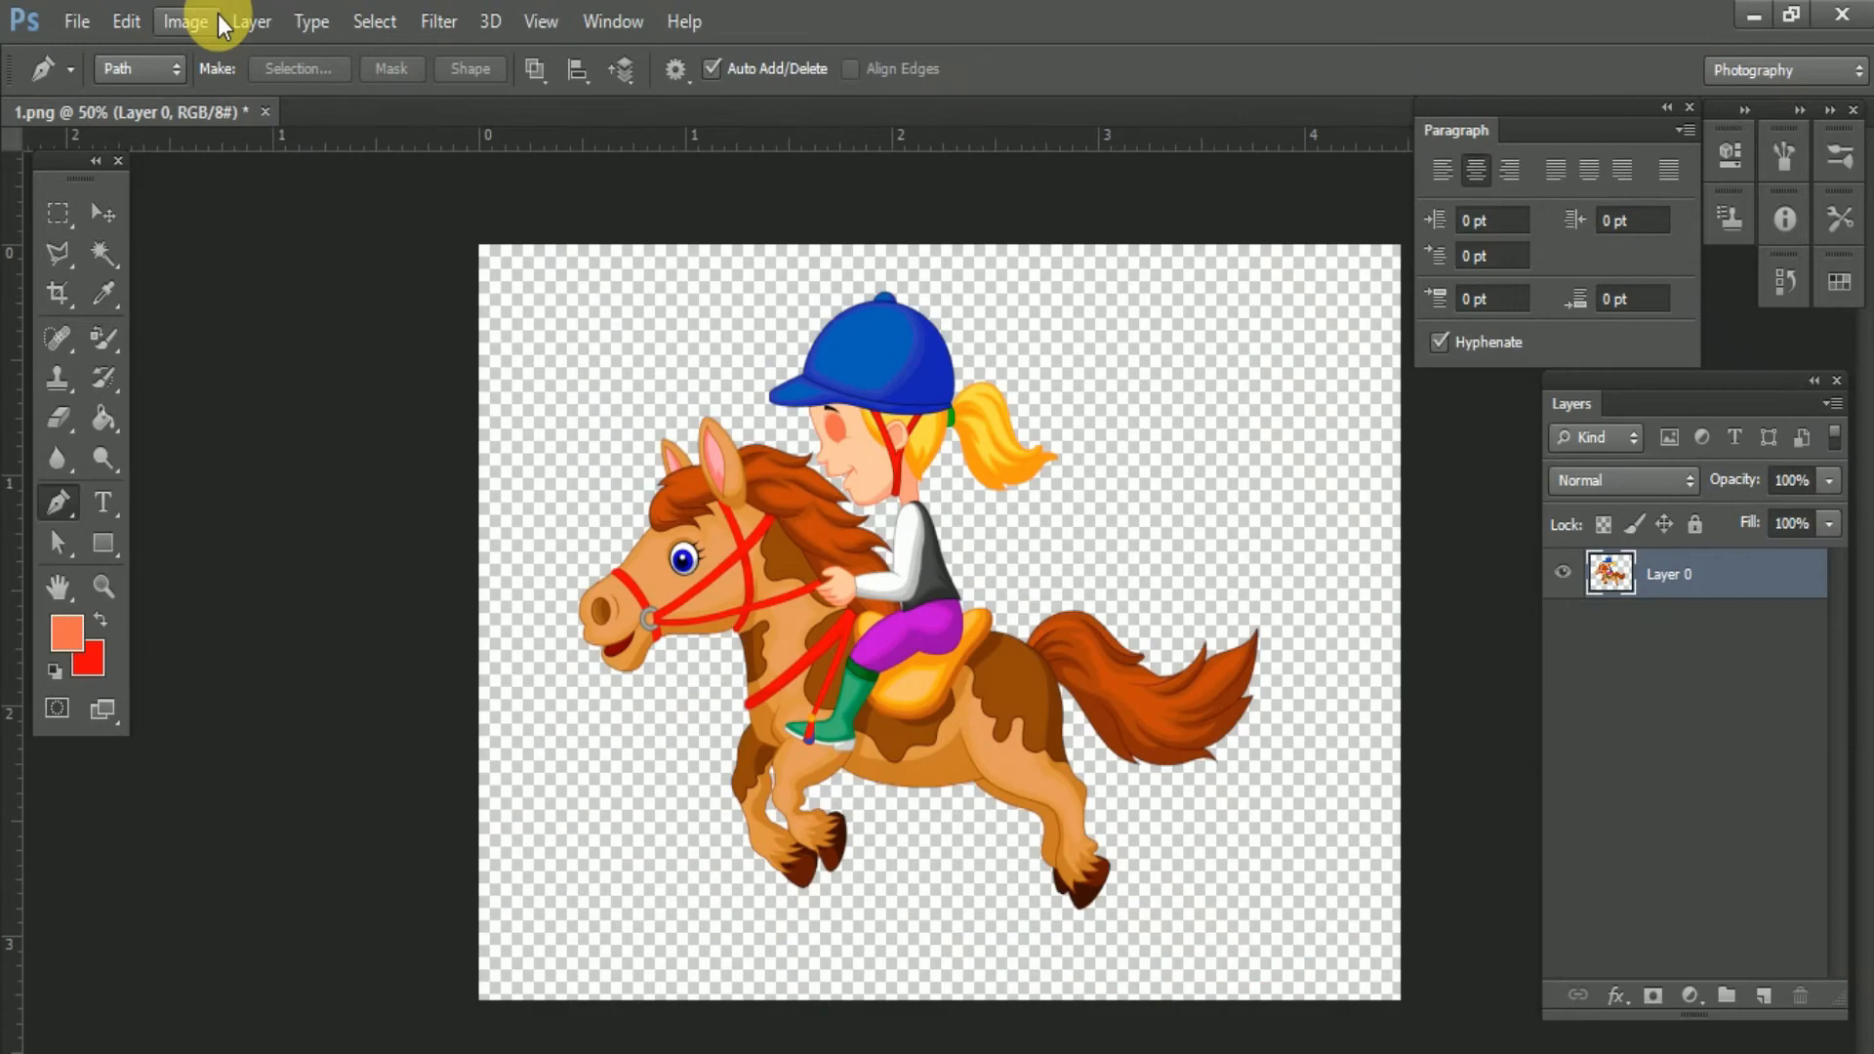
left_click(76, 21)
left_click(164, 388)
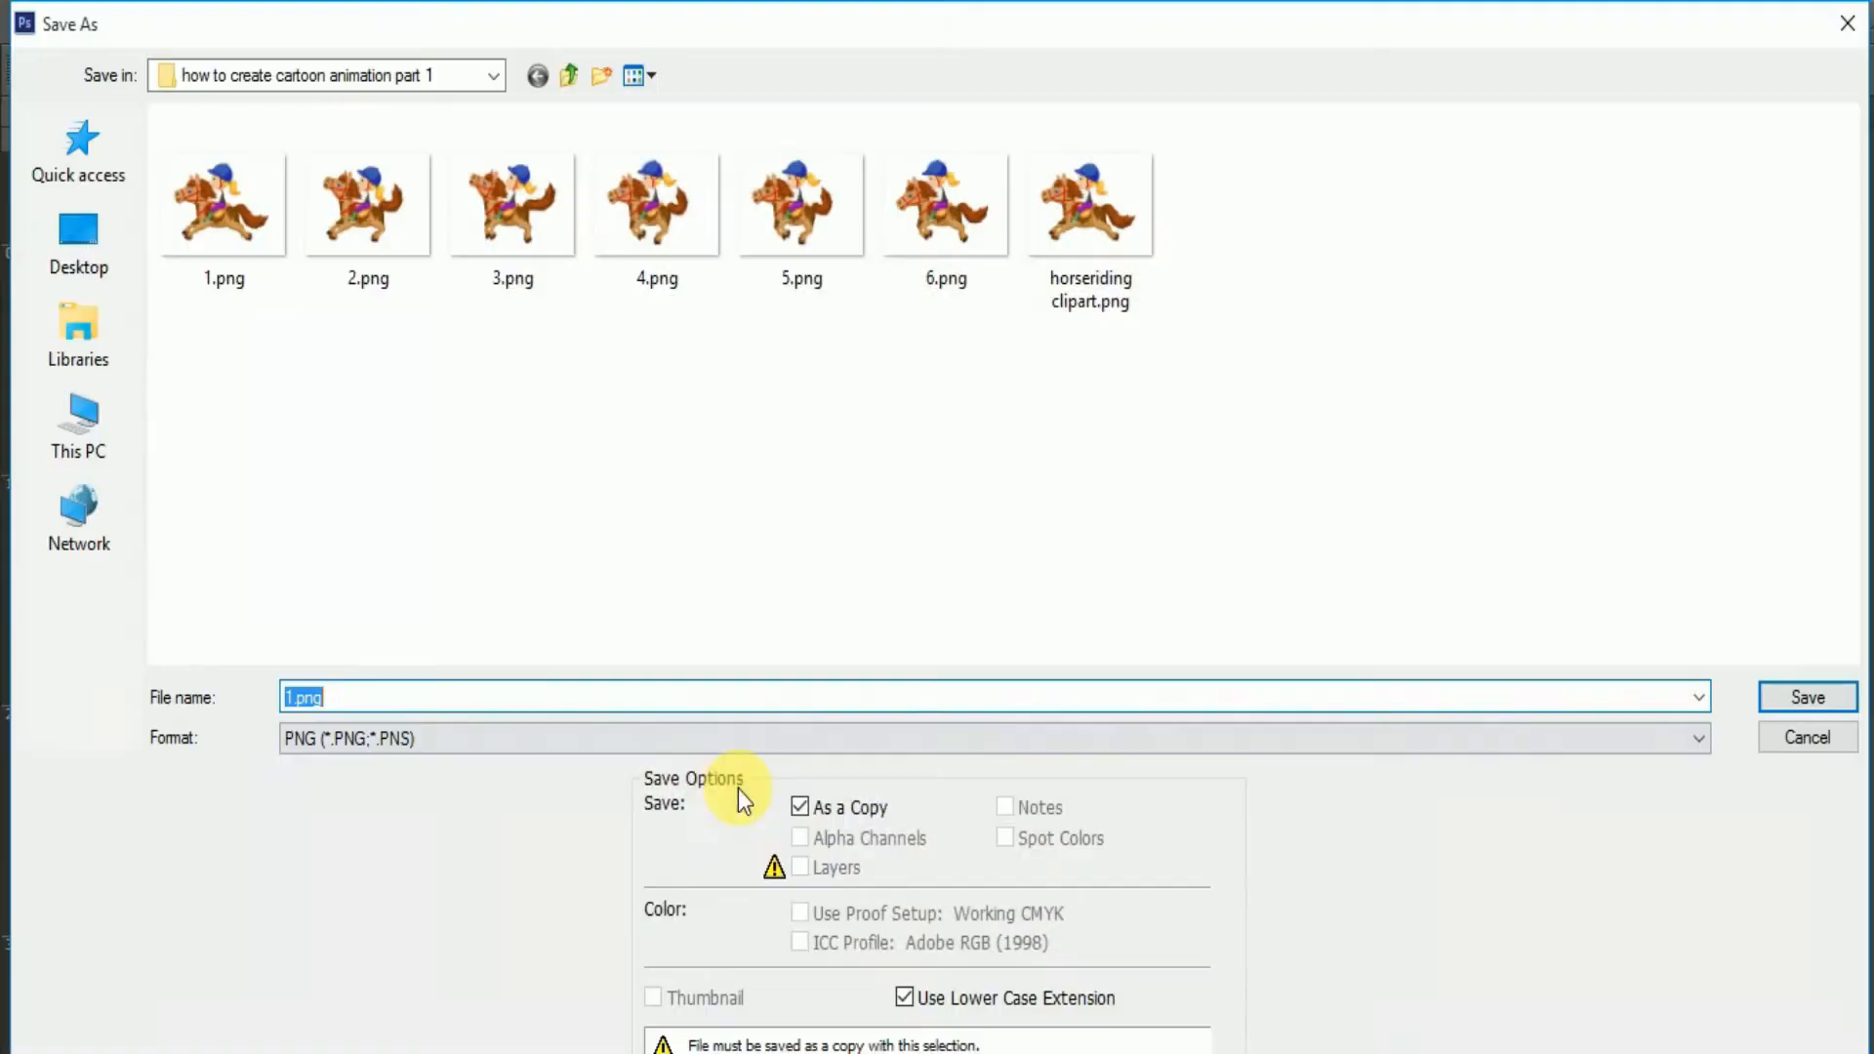
type("7")
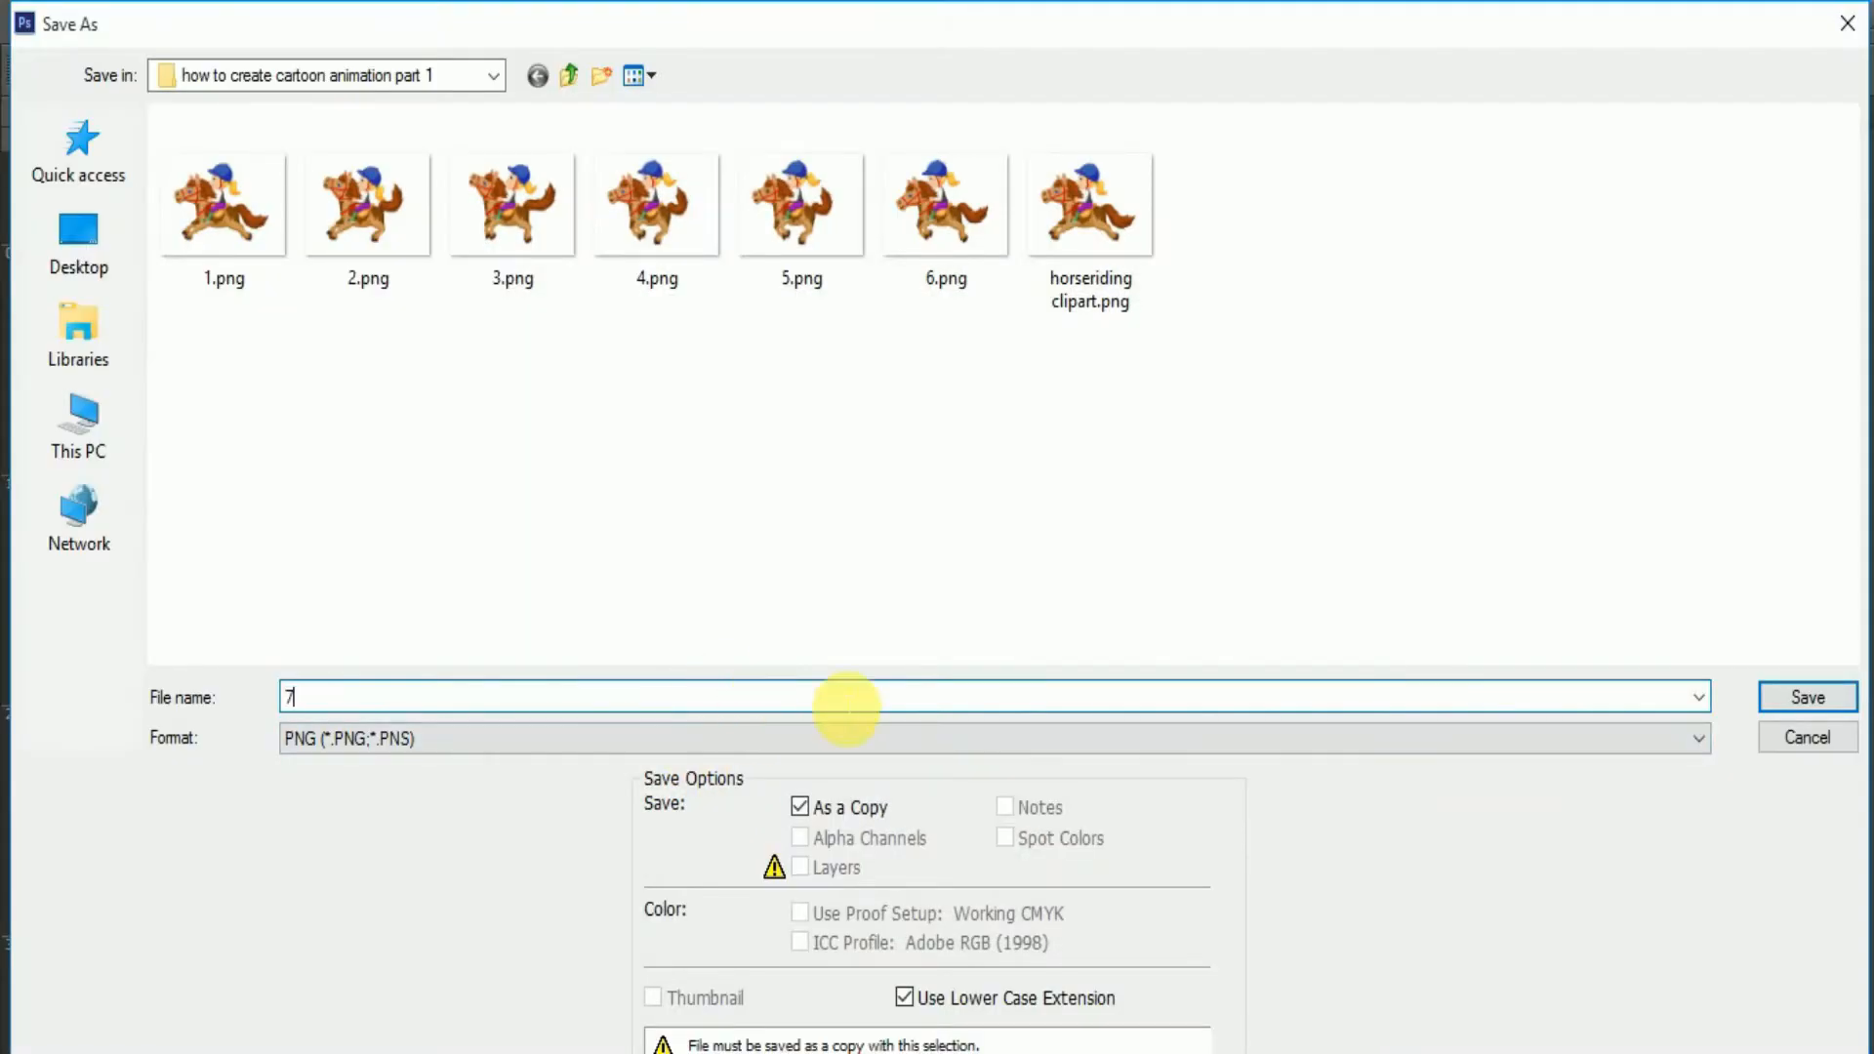
left_click(1821, 701)
left_click(1074, 363)
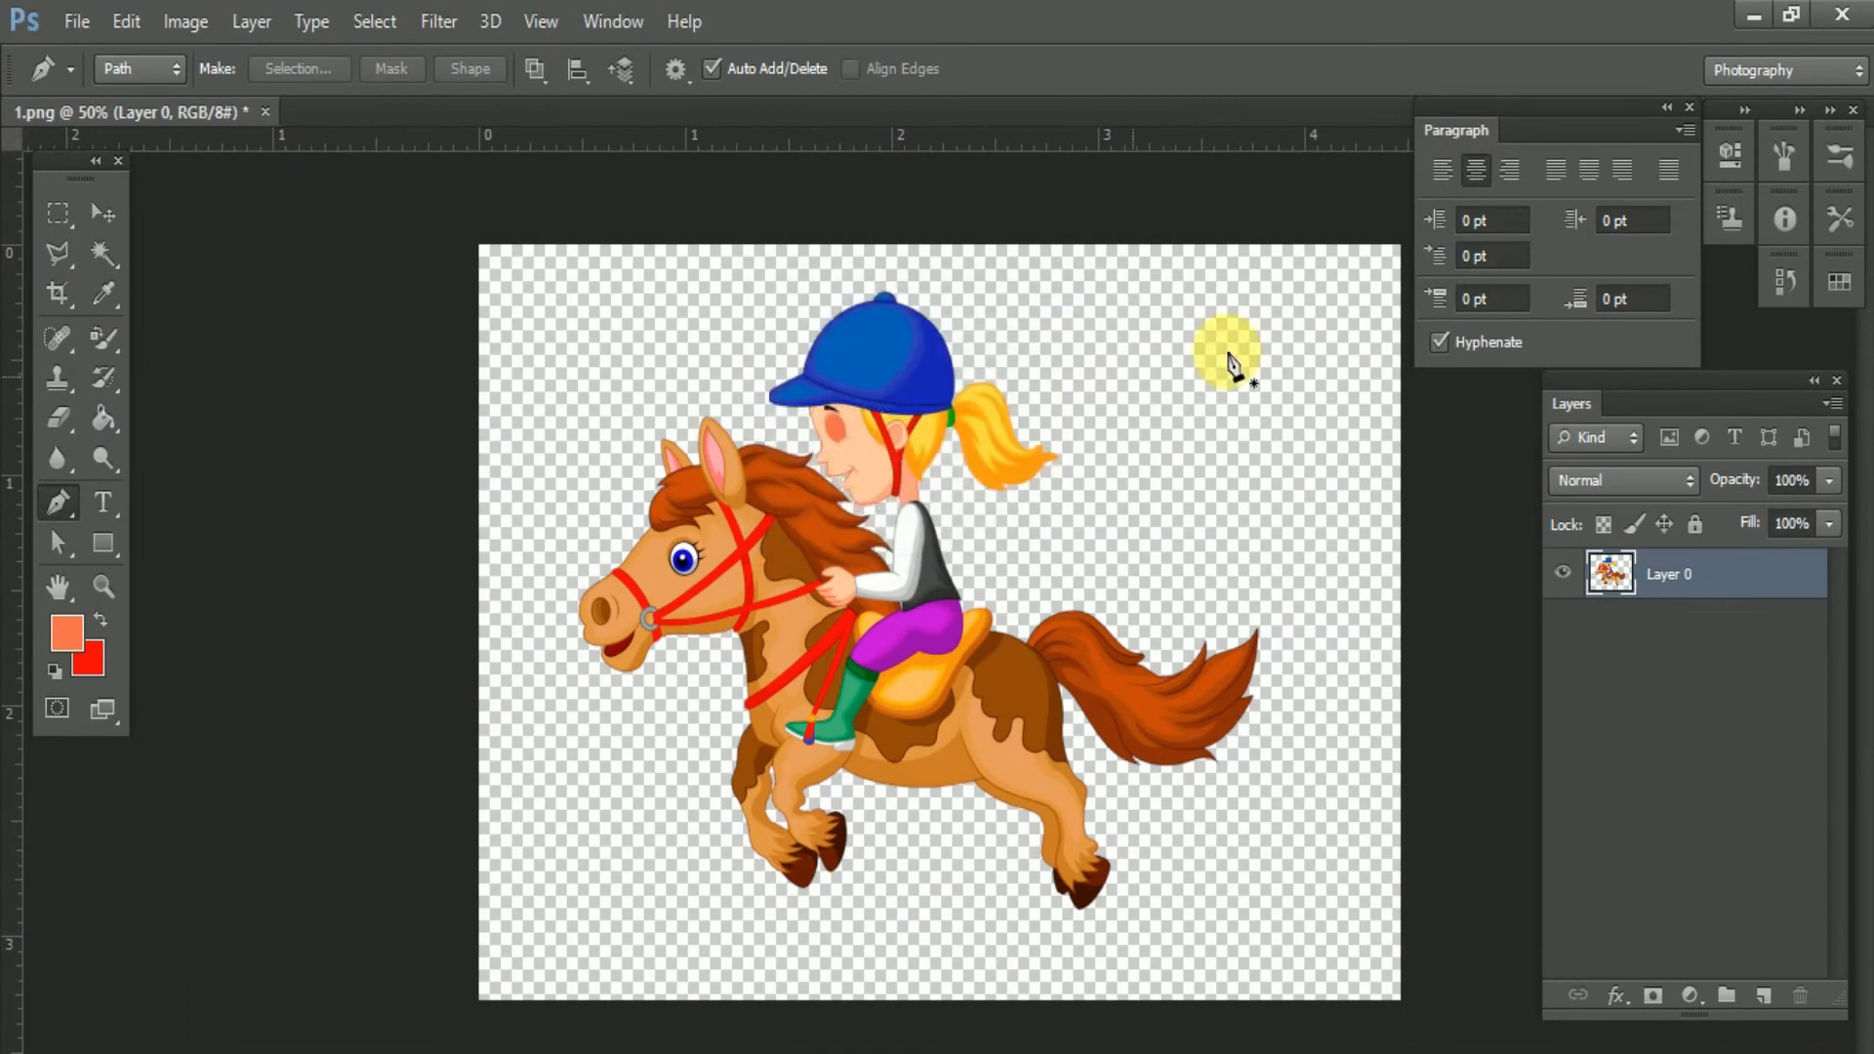
- Undo back to the original galloping pose and start a Puppet Warp with pins on the horse's shoulder, haunch, hind thigh and front leg
key("ctrl+z")
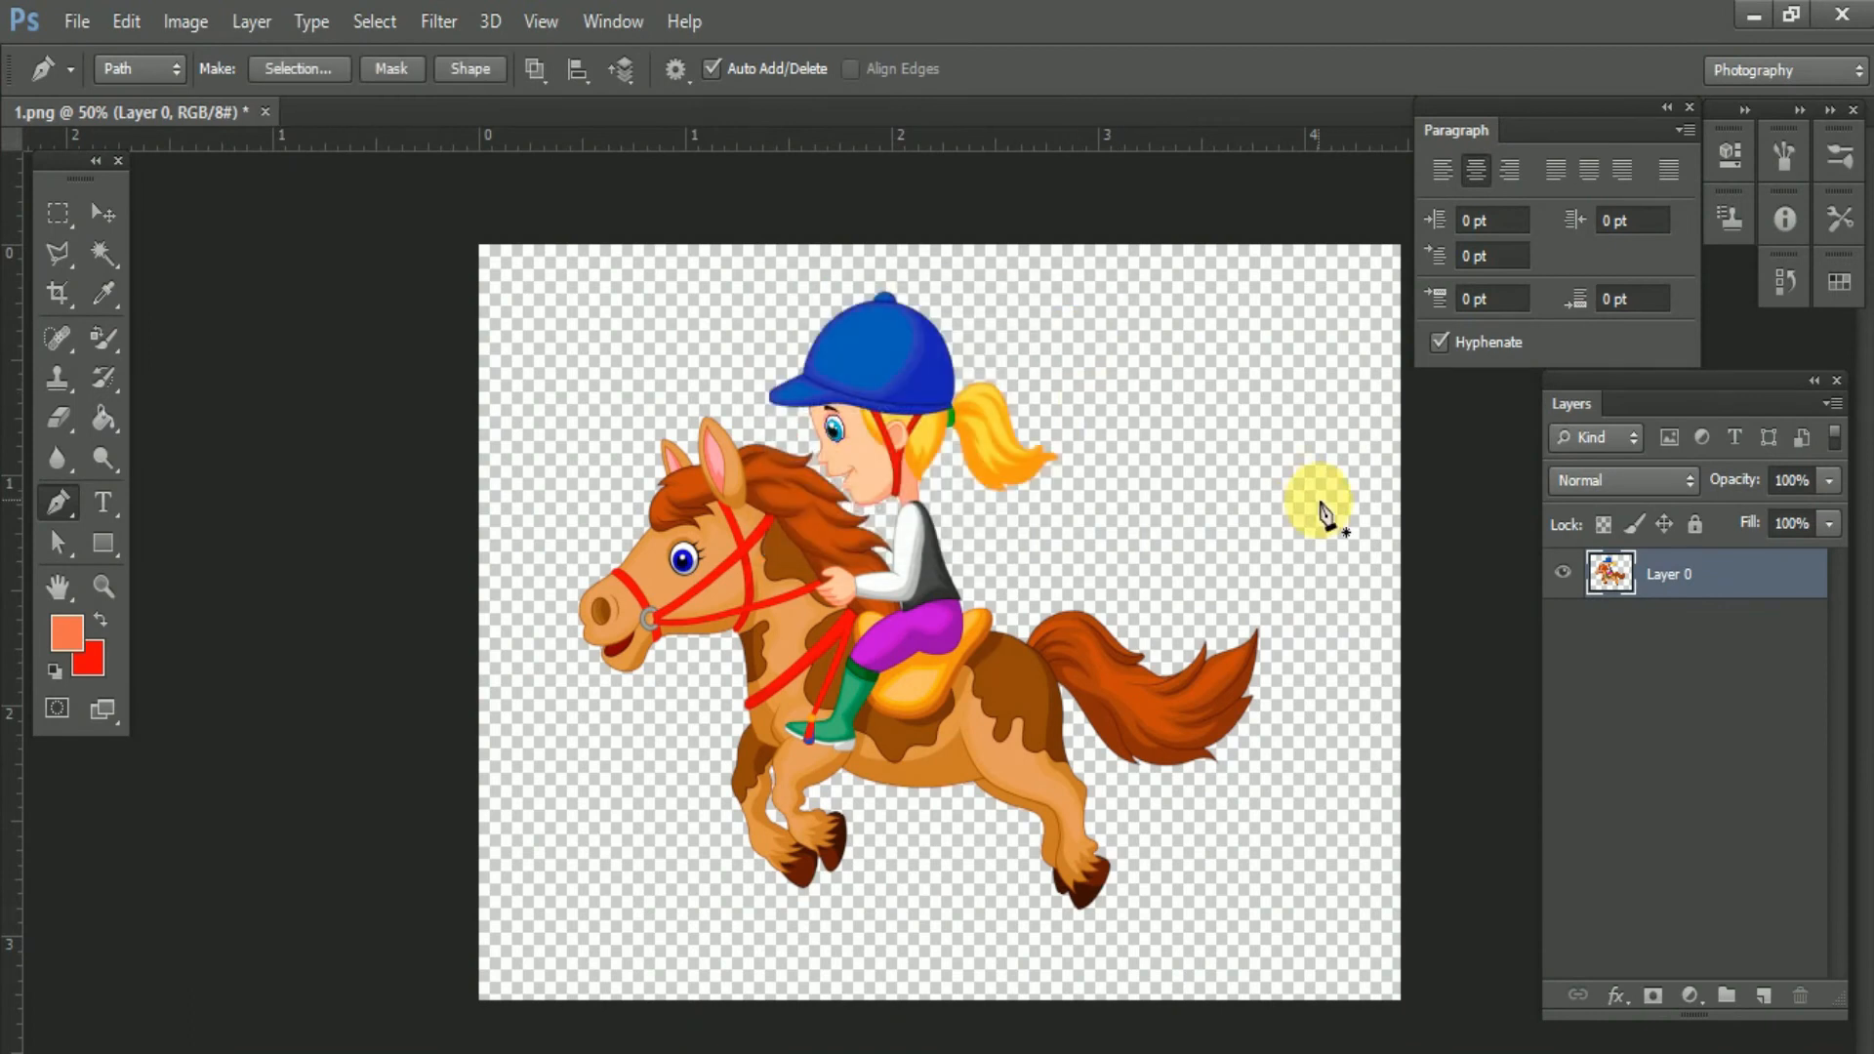
key("ctrl+alt+z")
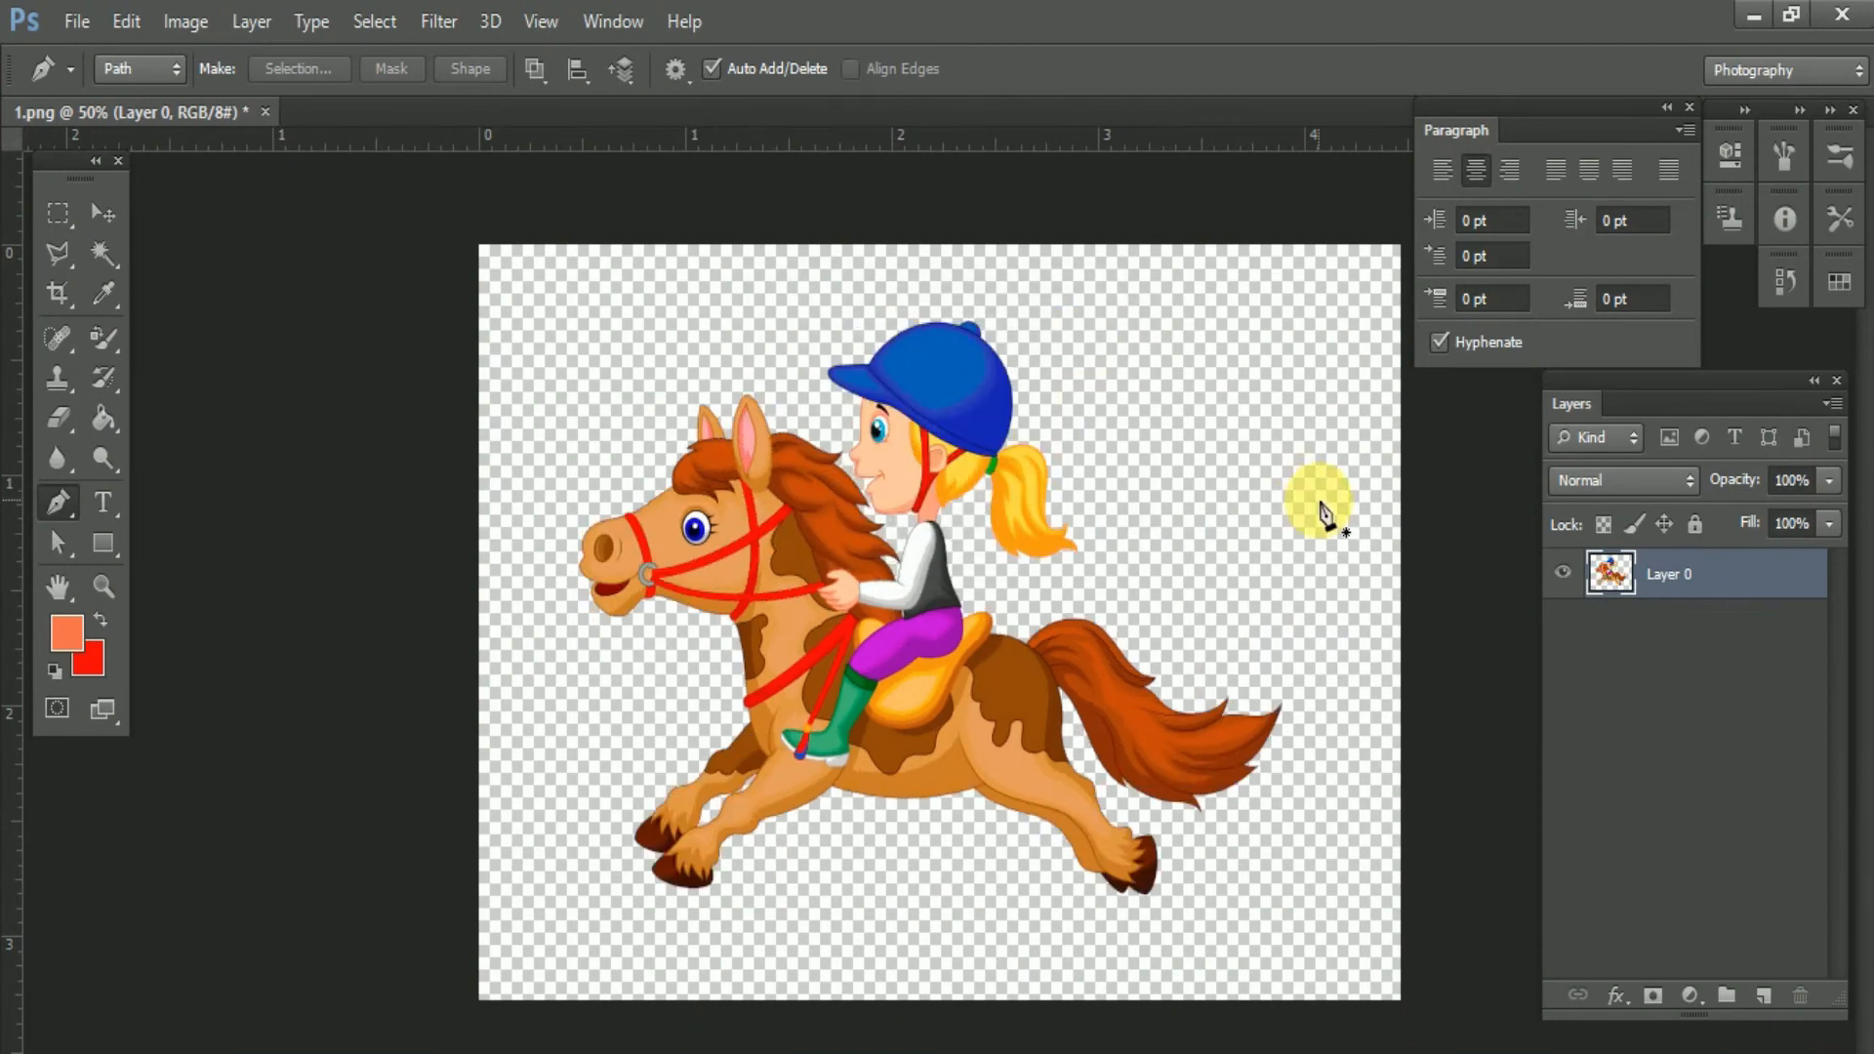
left_click(82, 26)
left_click(217, 531)
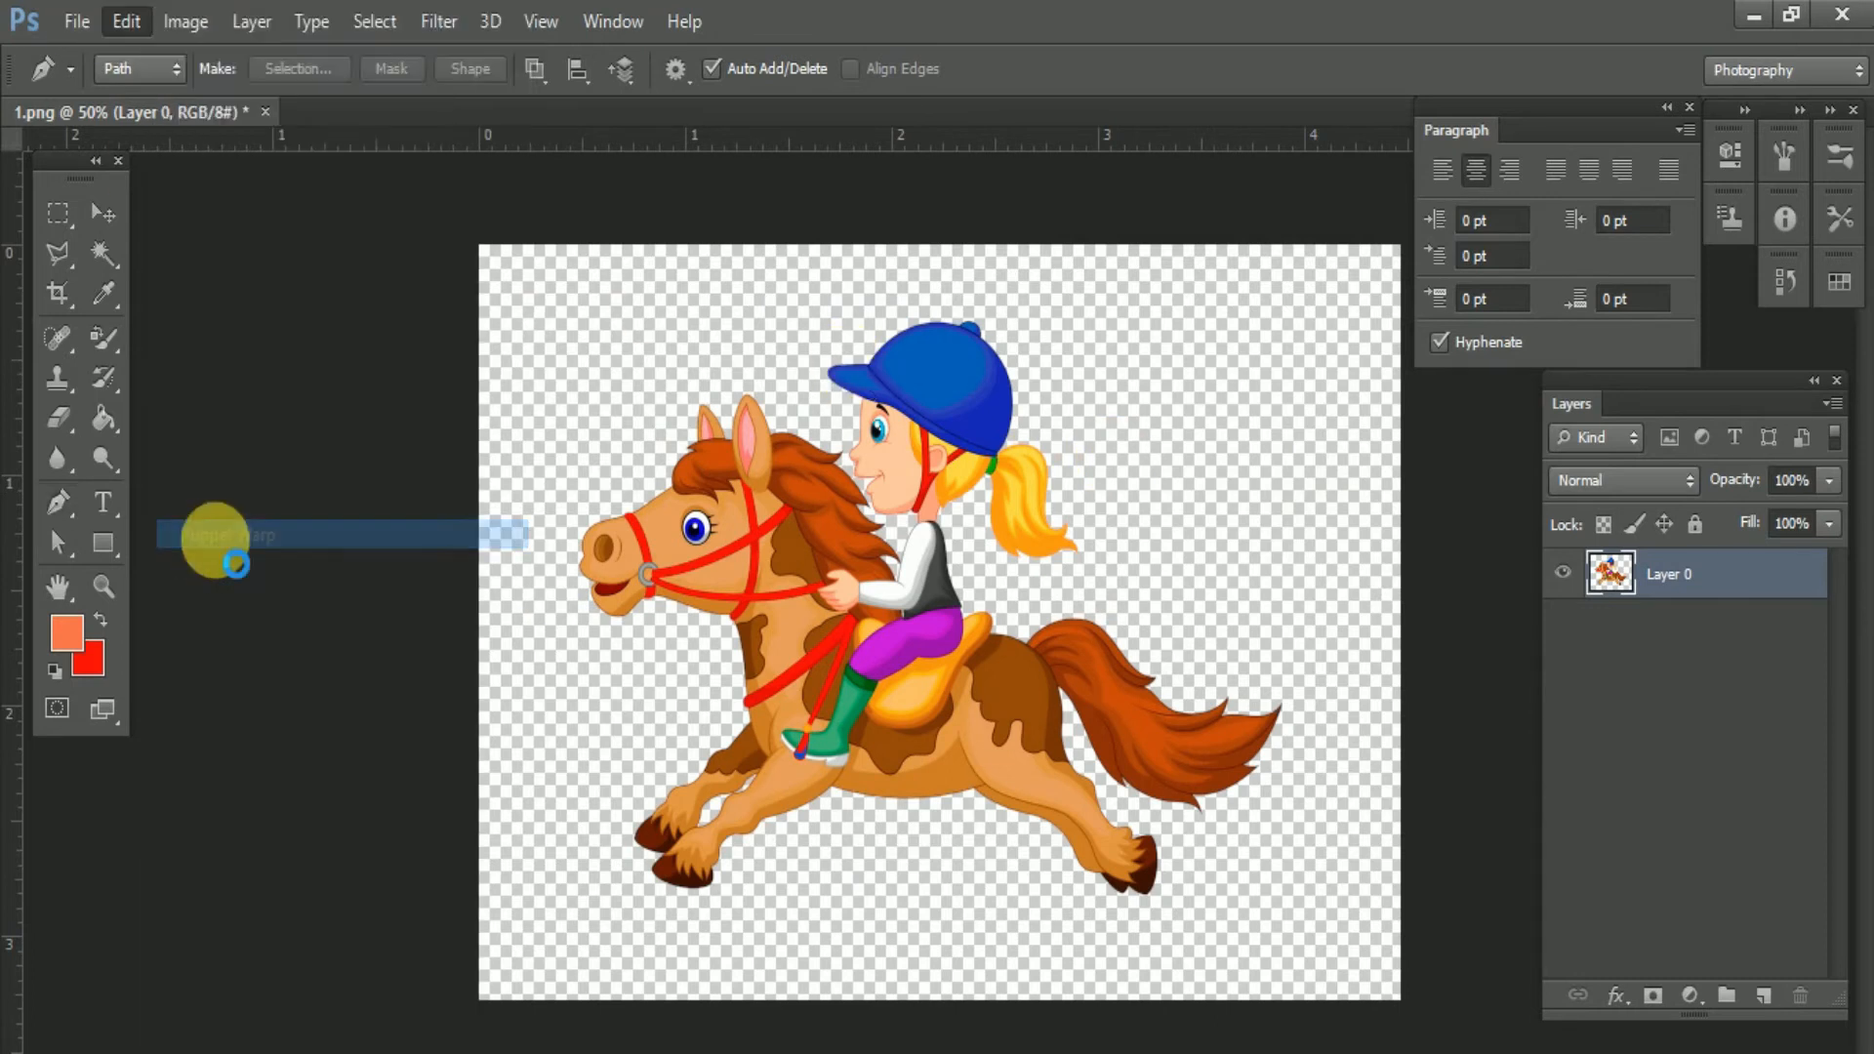
left_click(832, 676)
left_click(1000, 694)
left_click(1026, 760)
left_click(781, 732)
- Fold the front and hind hooves under the body, swing the tail up, raise the horse's head, and apply the warp
left_click_drag(666, 829, 832, 849)
left_click_drag(1131, 865, 956, 863)
left_click_drag(1206, 766, 1119, 555)
left_click_drag(684, 527, 712, 493)
left_click_drag(833, 849, 796, 876)
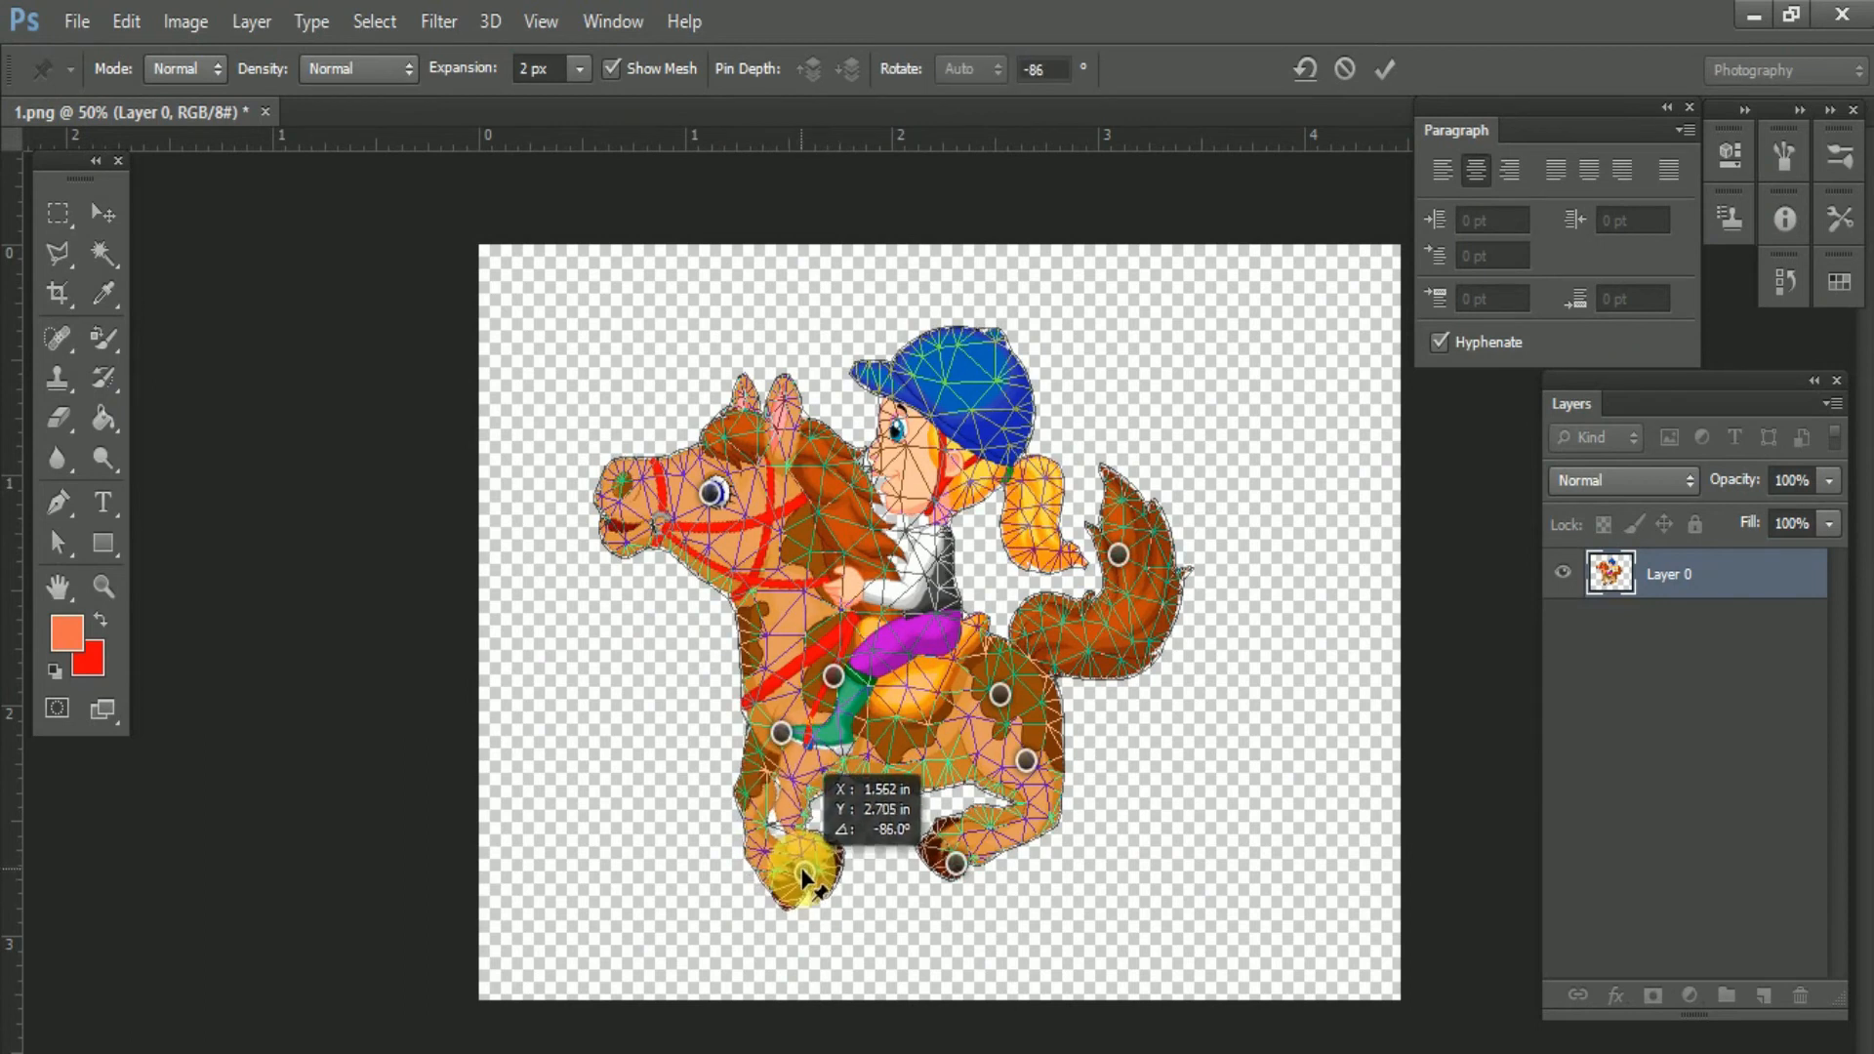
left_click(1385, 68)
key("p")
- Save the folded-leg pose as a copy named 8 in PNG format in the same folder
left_click(76, 21)
left_click(189, 390)
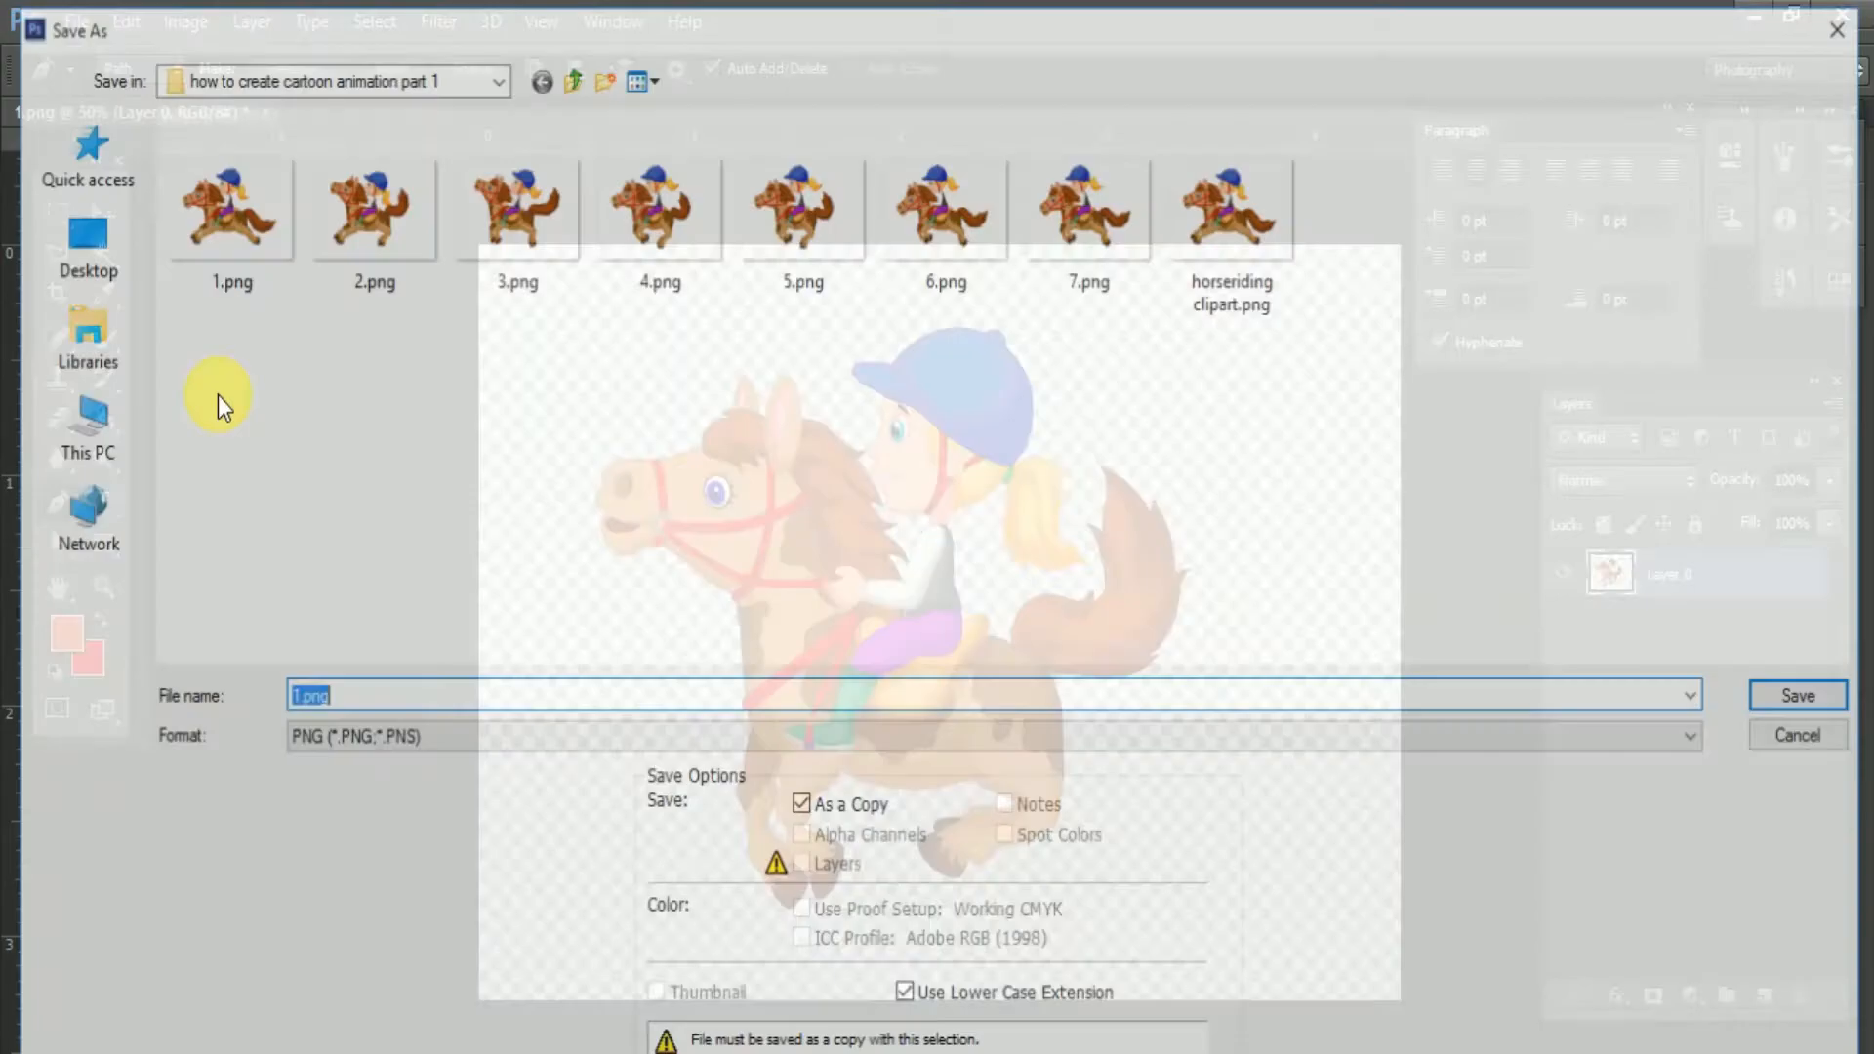
type("8")
left_click(1796, 697)
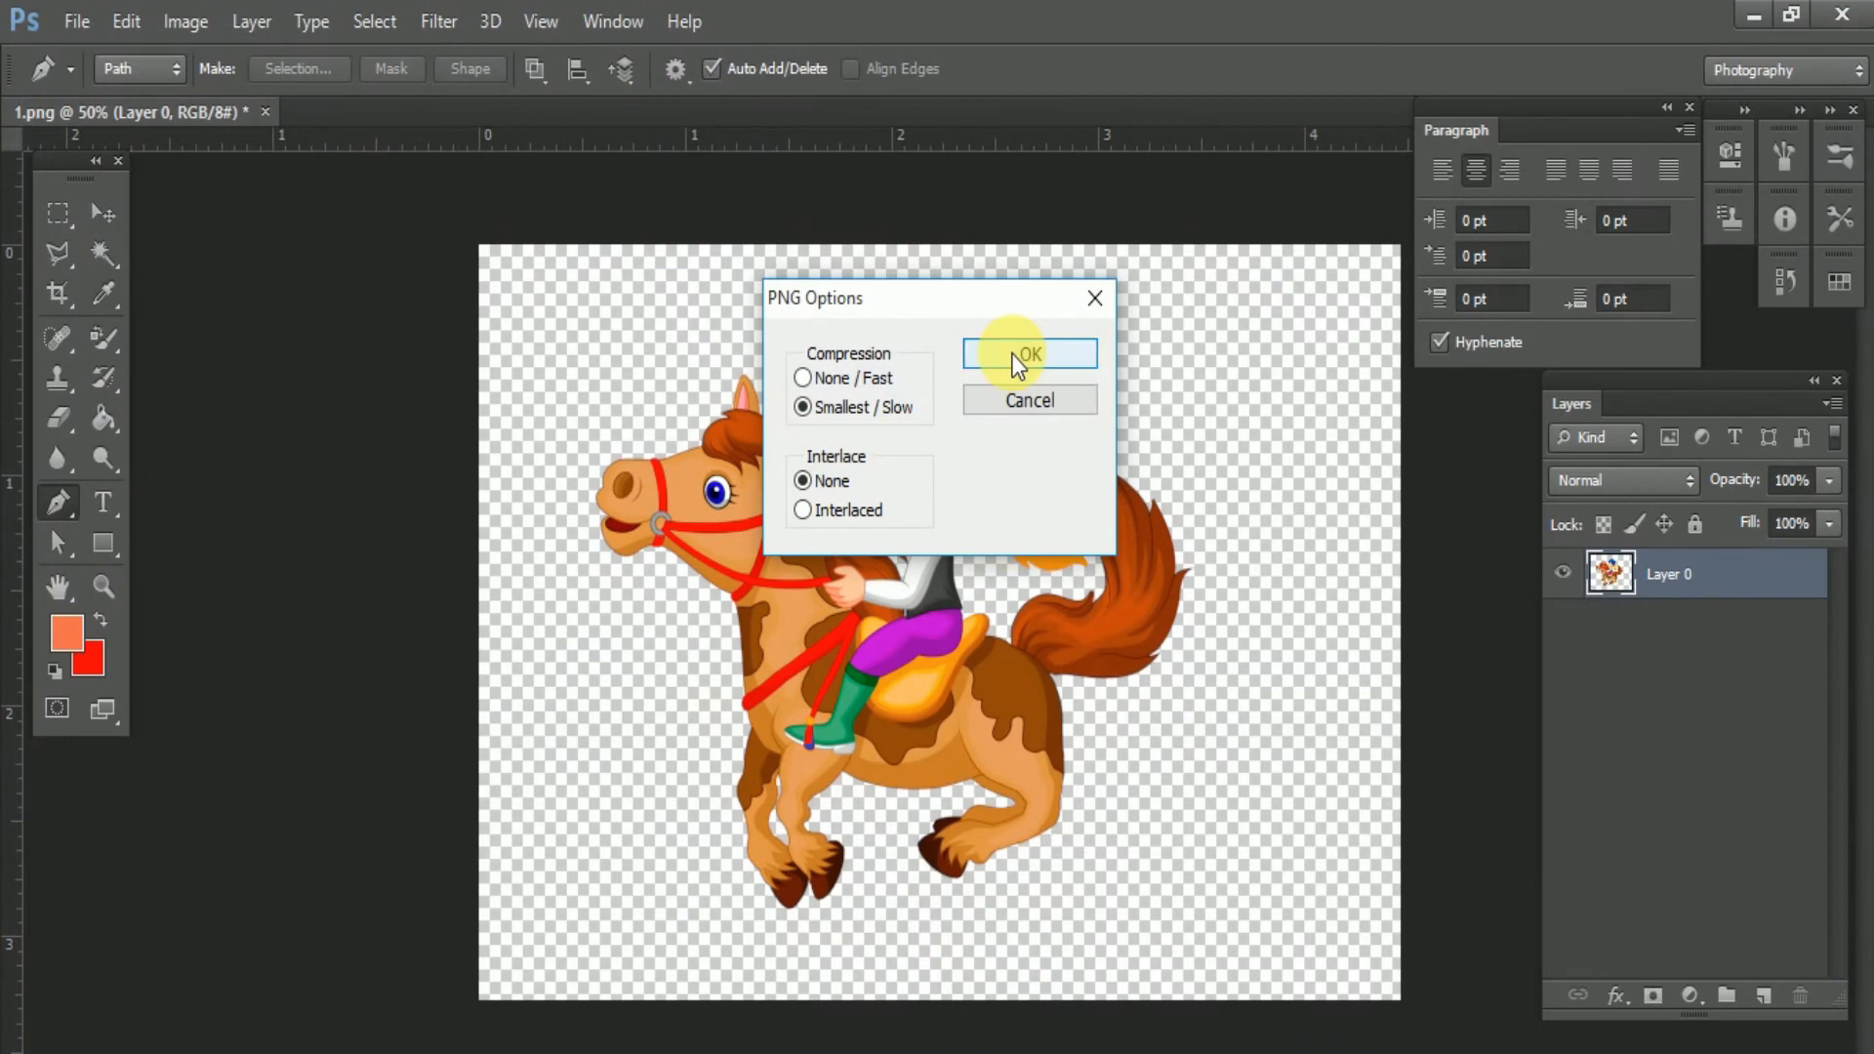
left_click(1025, 358)
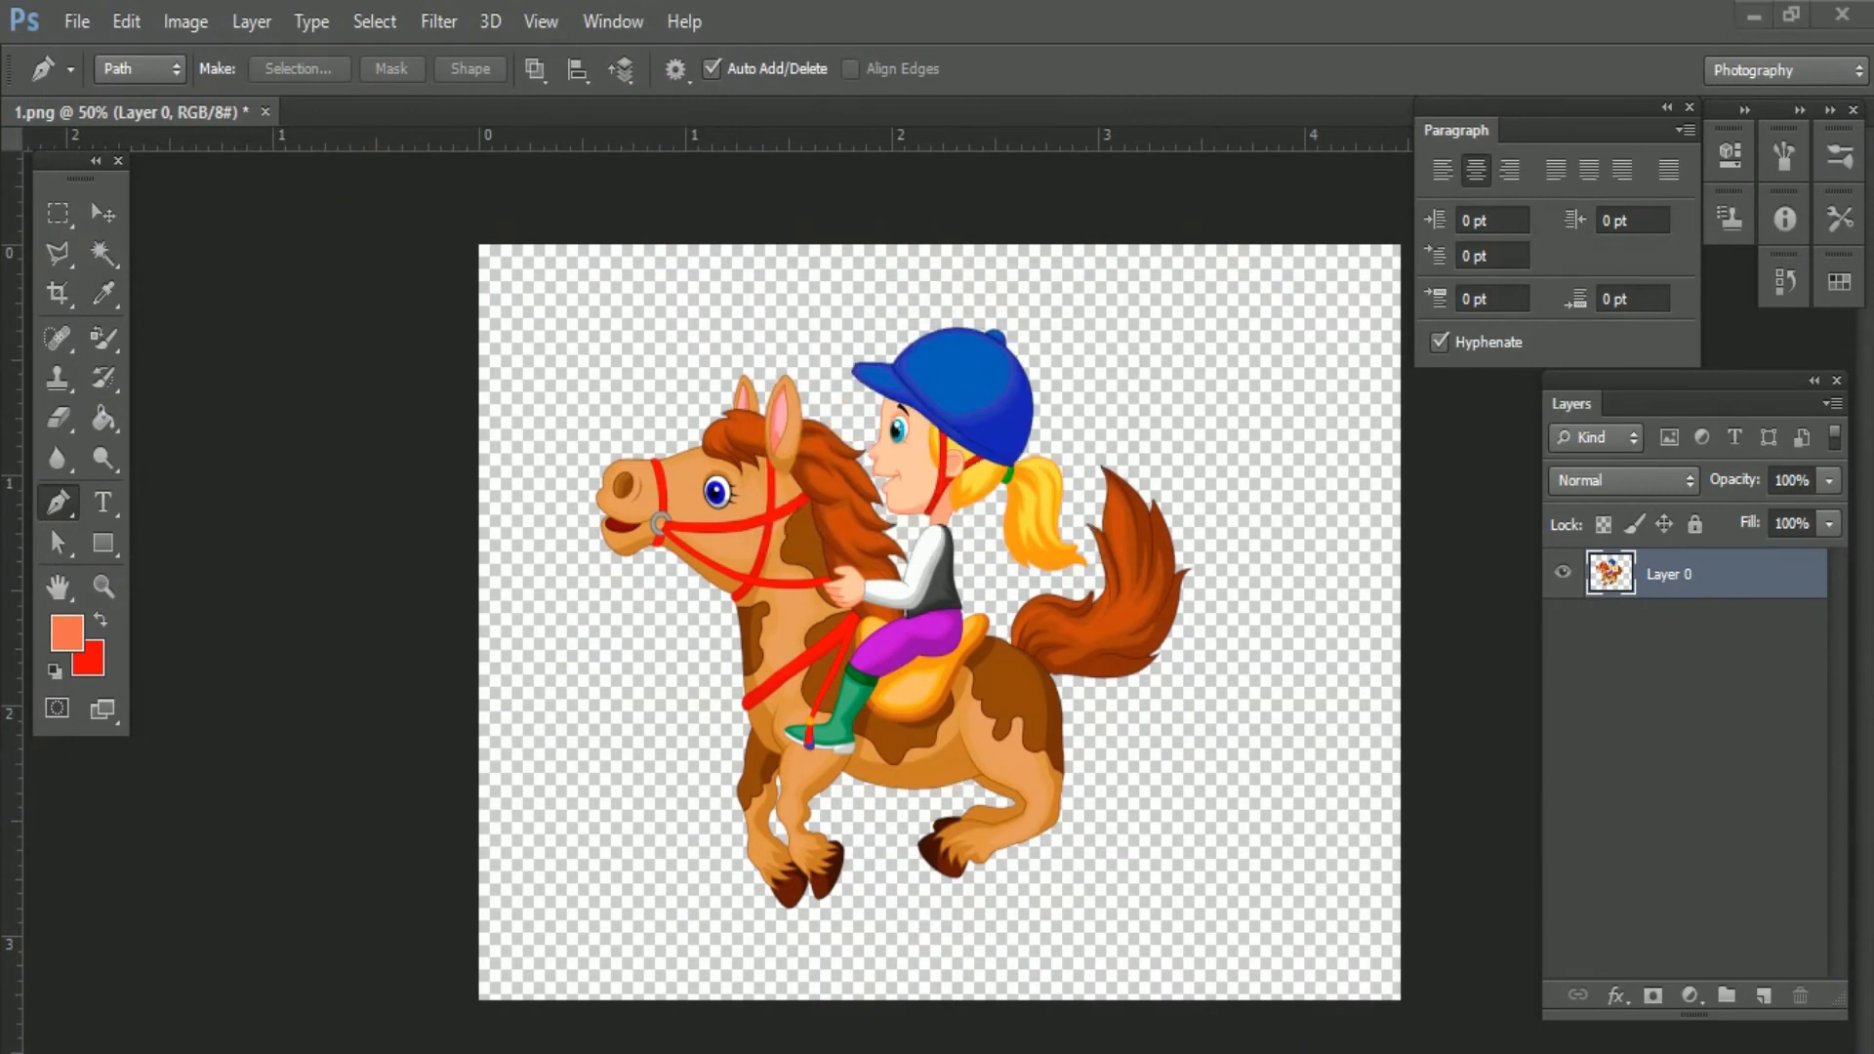
- Close the 1.png document without saving its changes
key("alt+Tab")
left_click(264, 113)
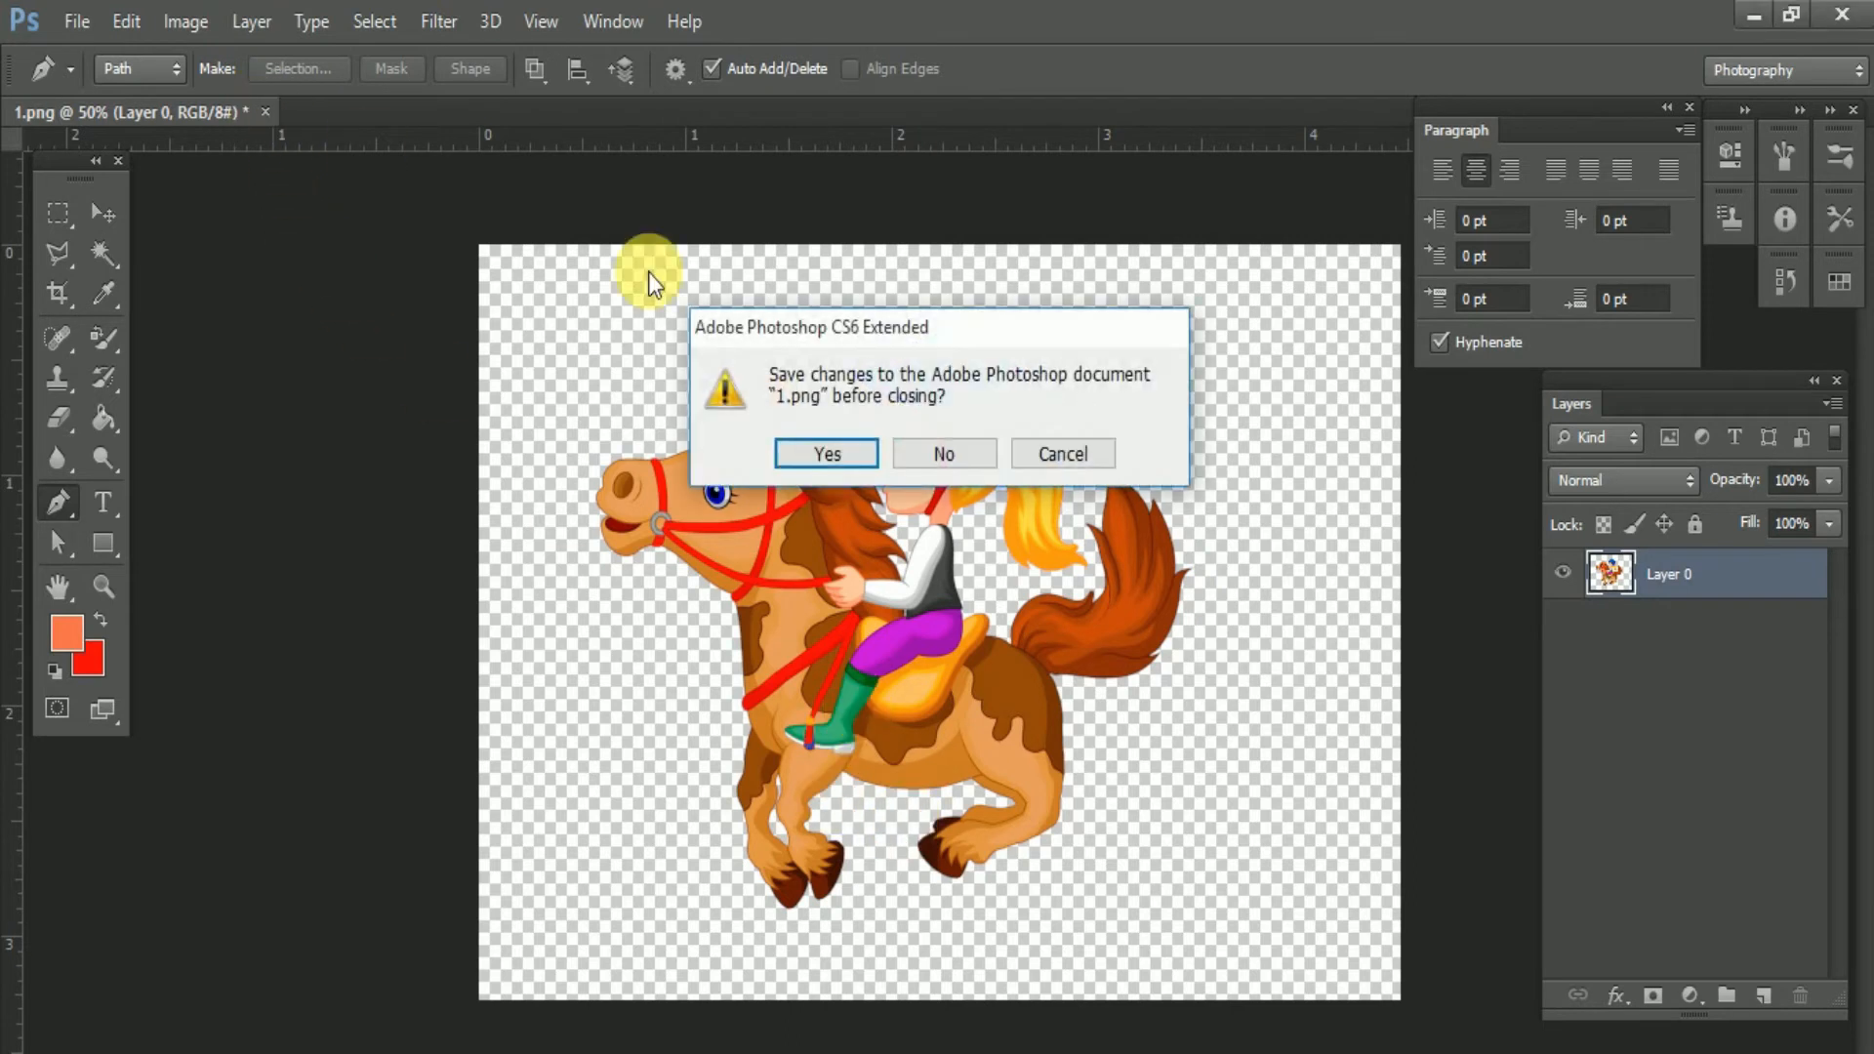
left_click(972, 461)
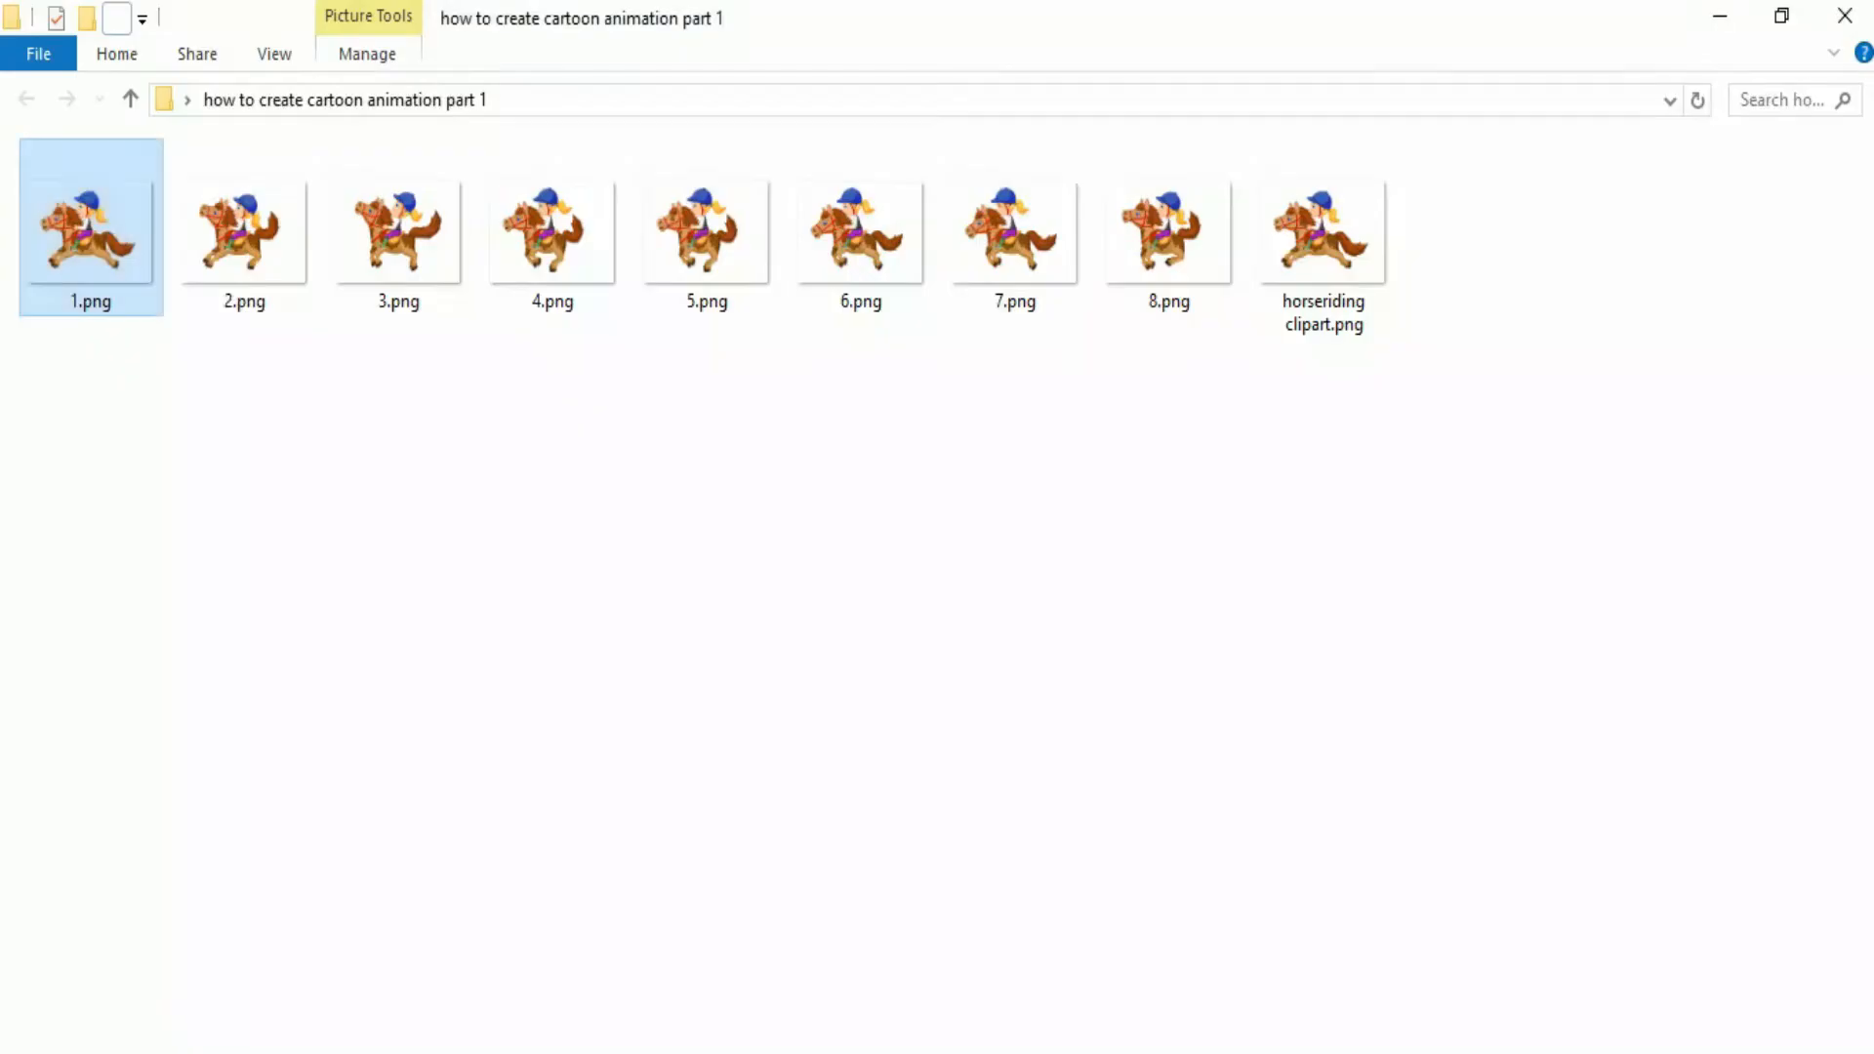
- Open 1.png from the animation folder as a new document and rename its layer to 1
left_click(83, 222)
left_click_drag(83, 223, 822, 641)
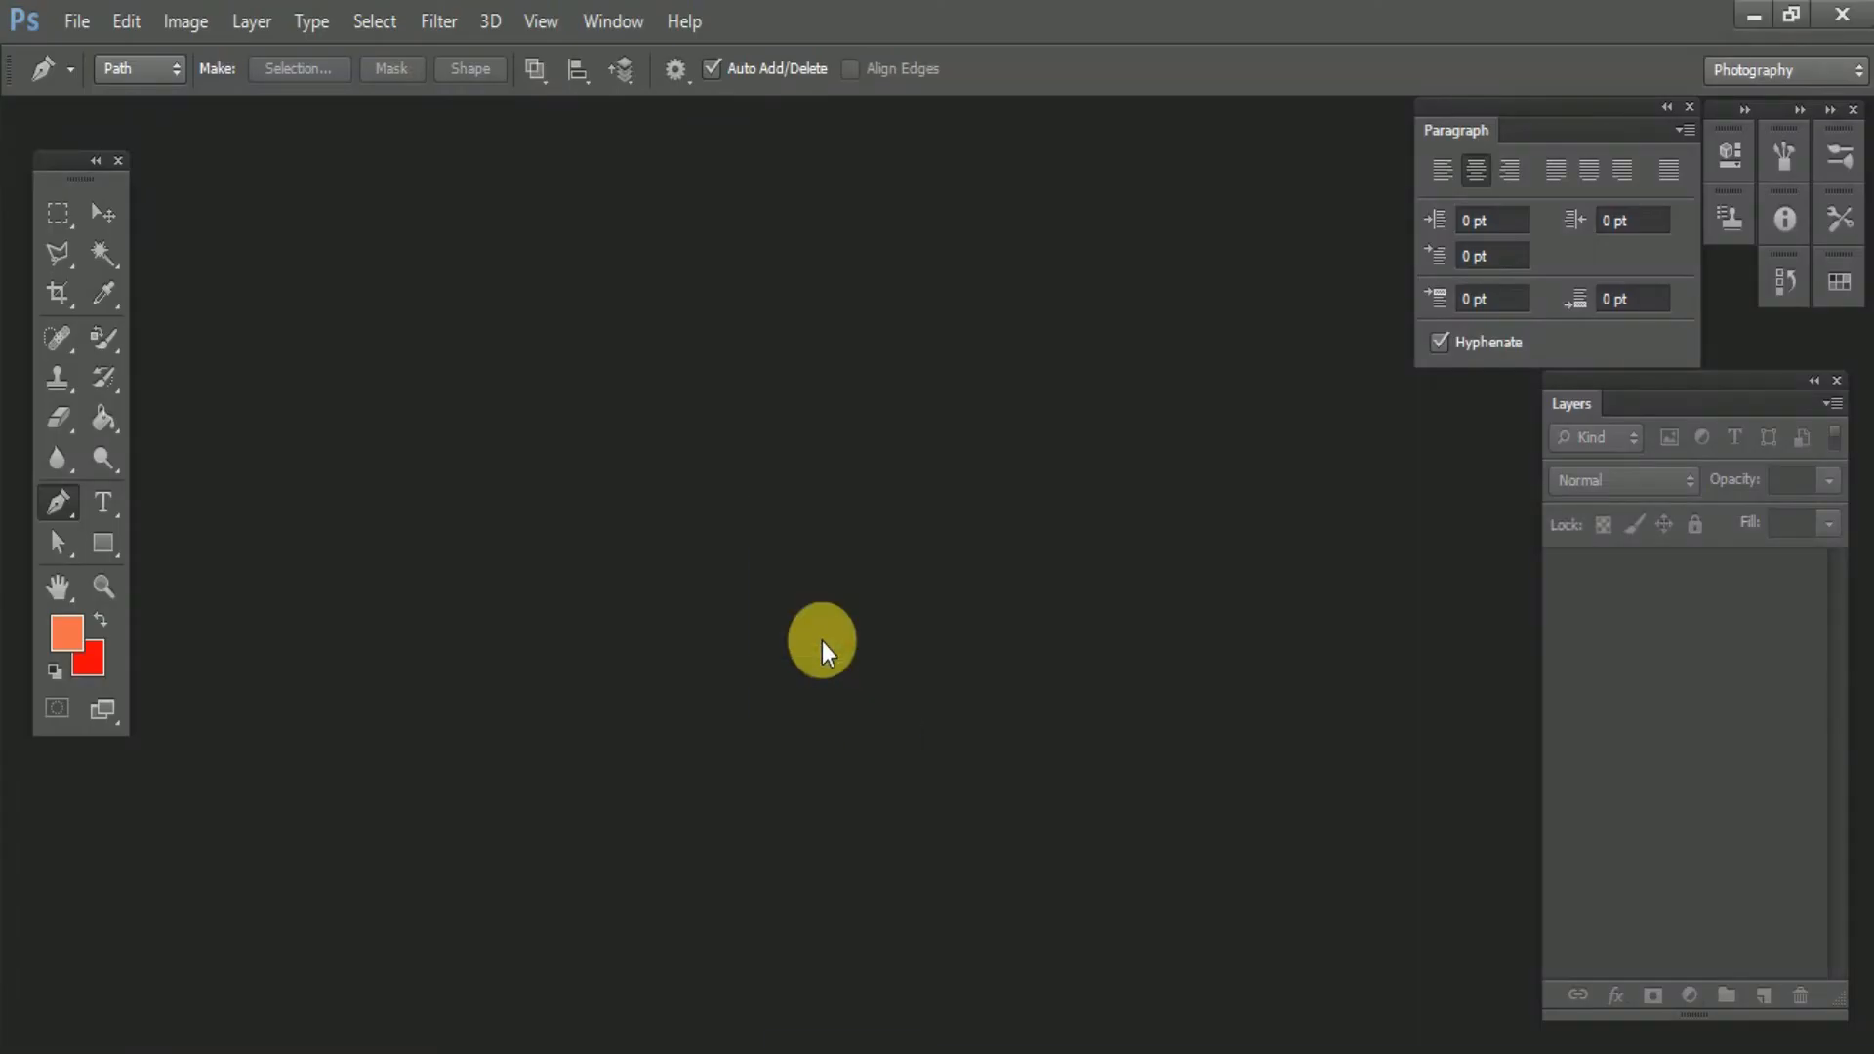
left_click(1059, 591)
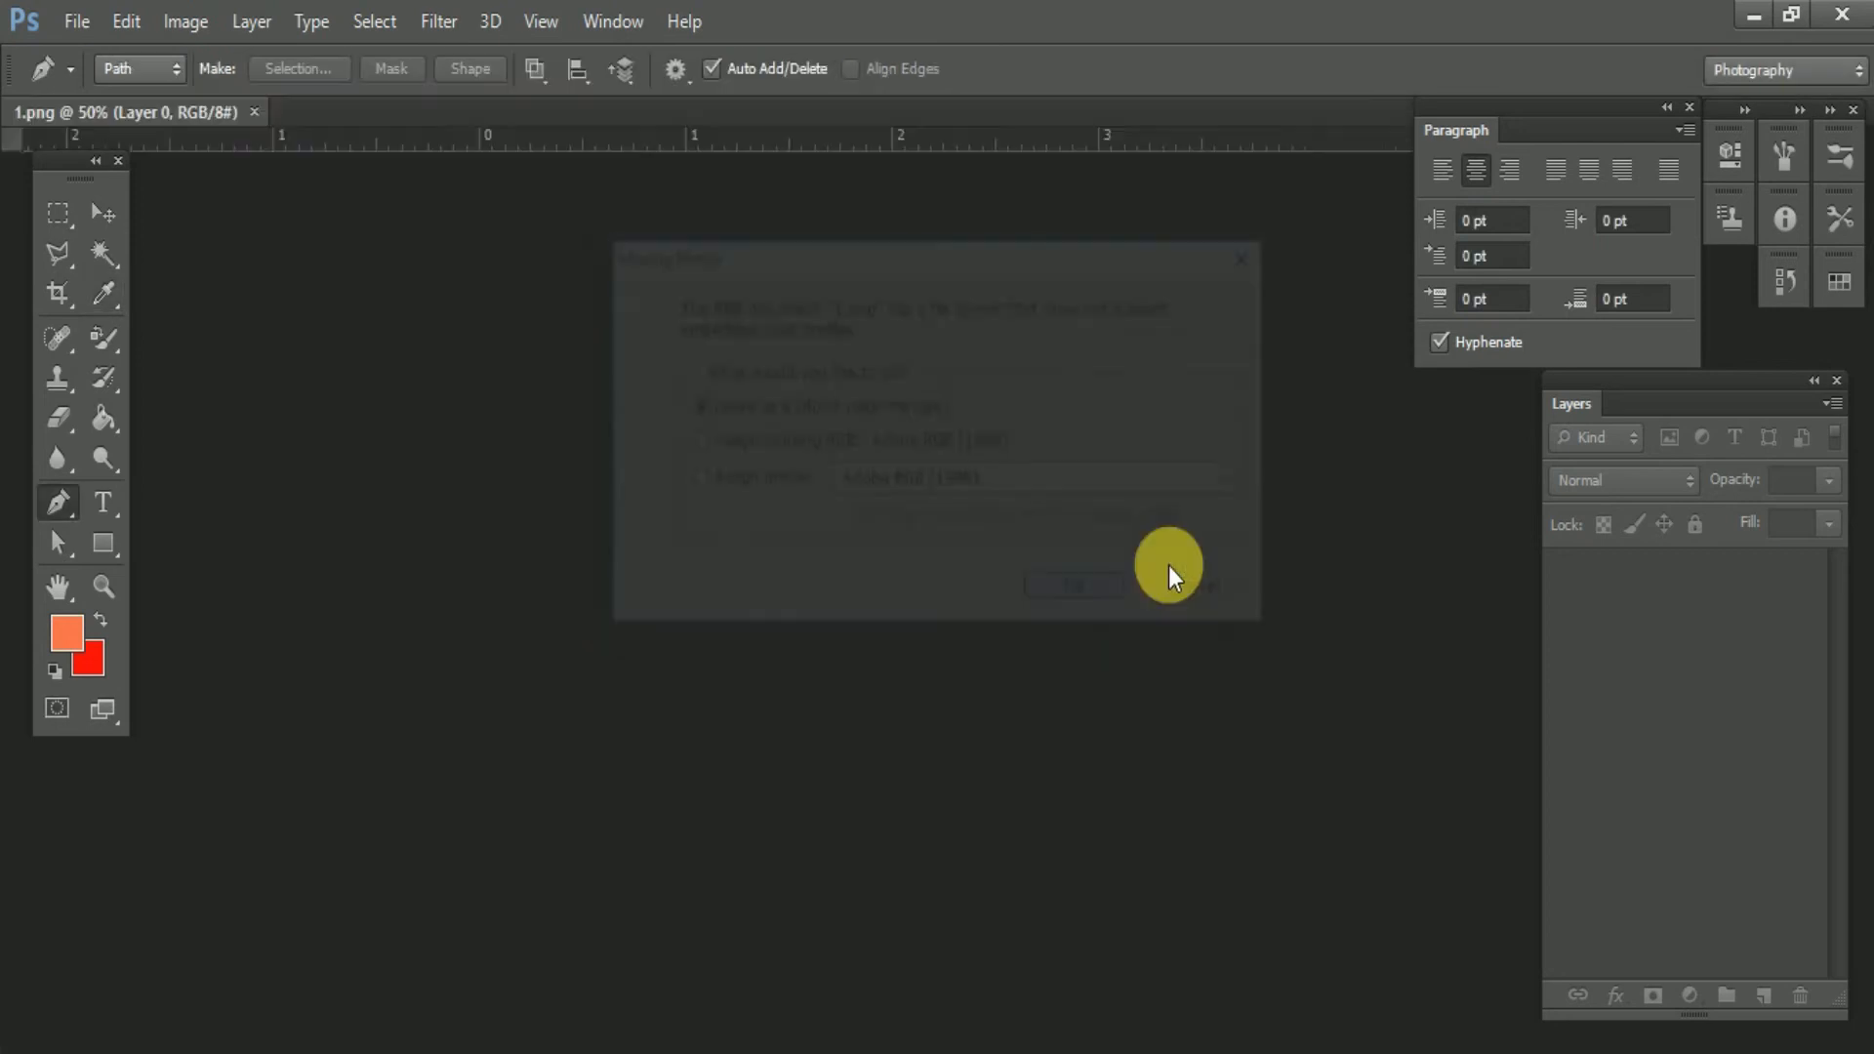
double_click(1681, 582)
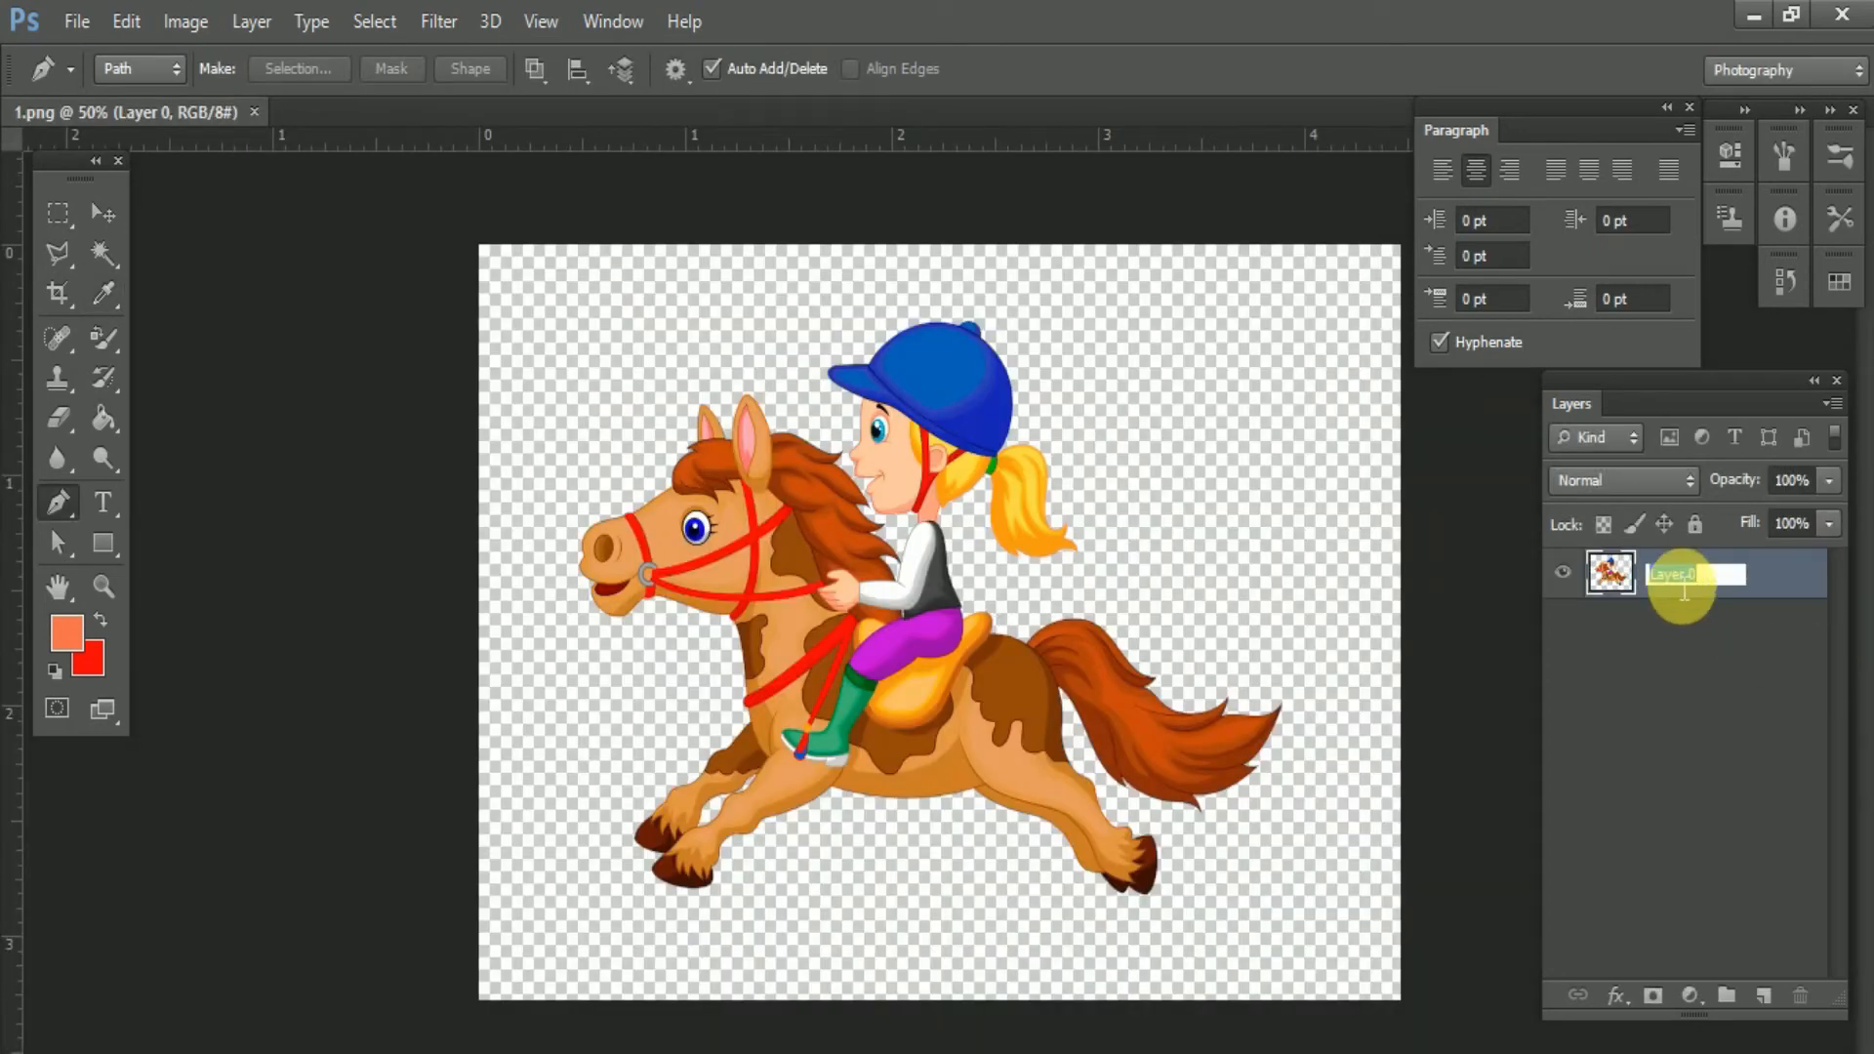
key("Return")
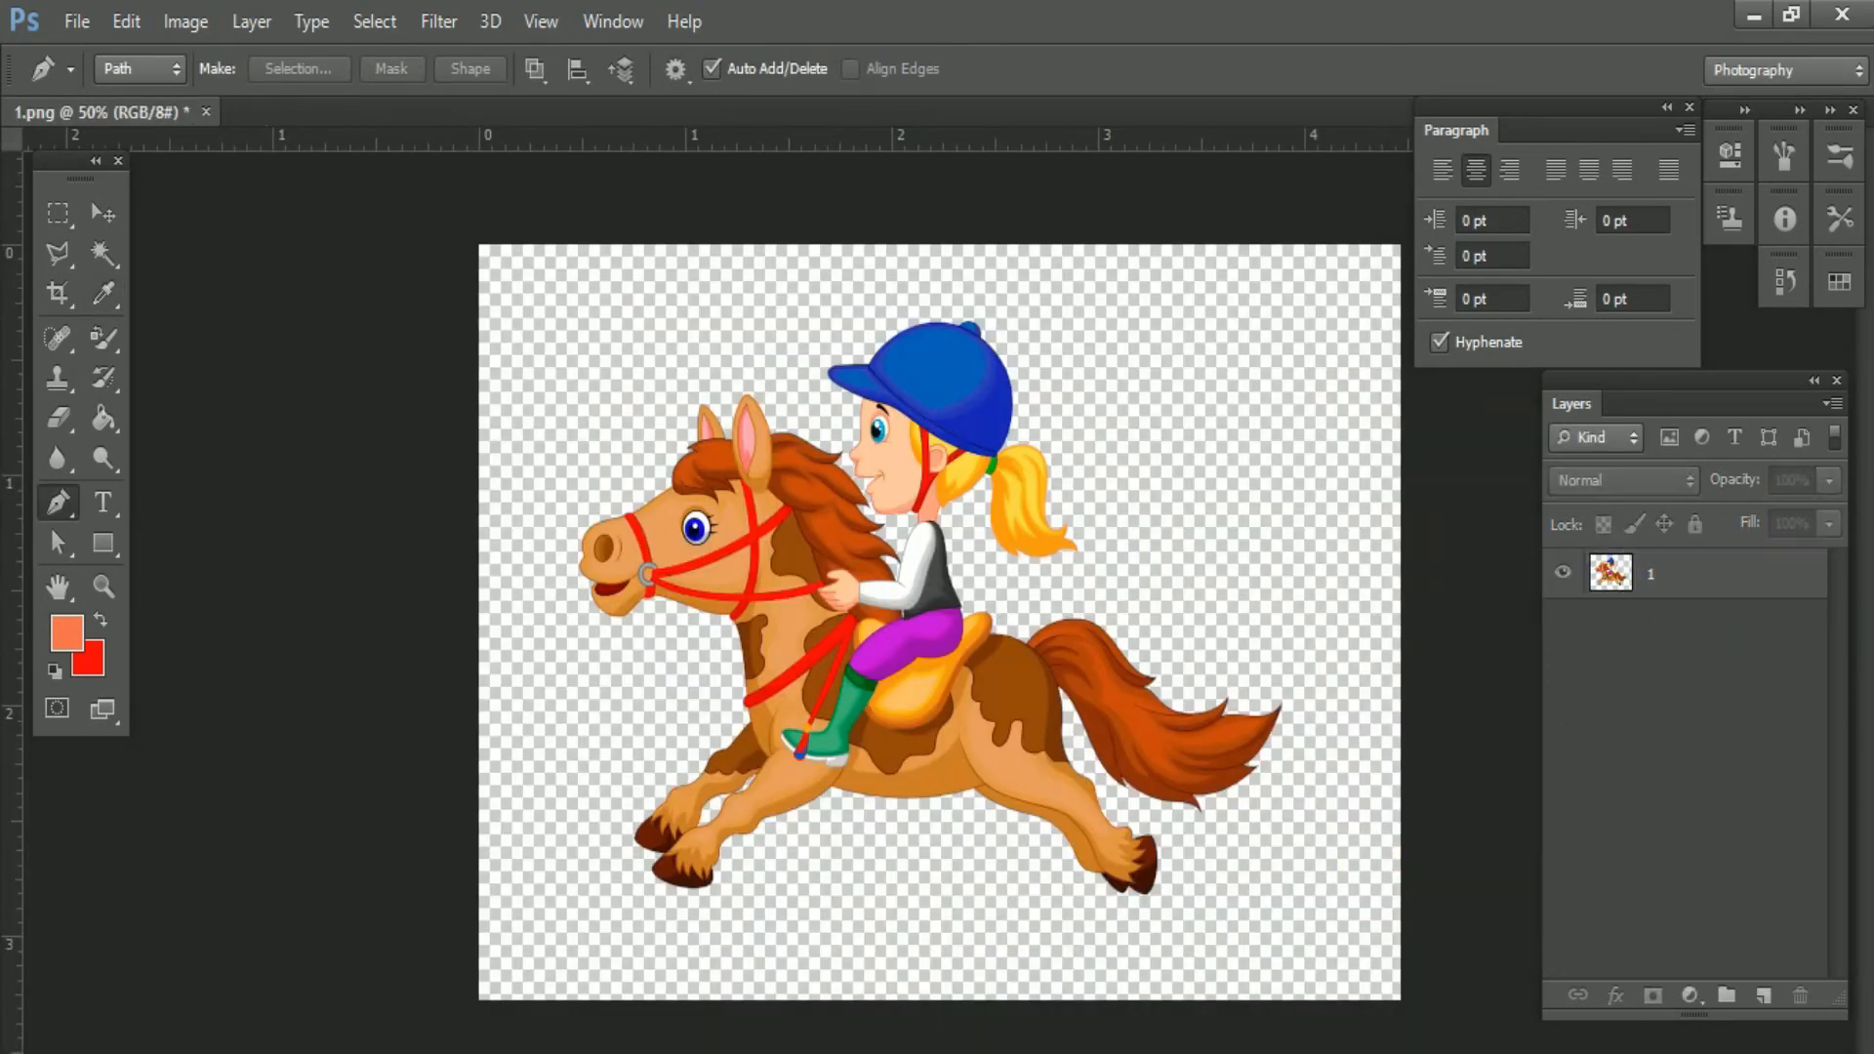
- Place 2.png from the animation folder as a new layer above layer 1
left_click(690, 1049)
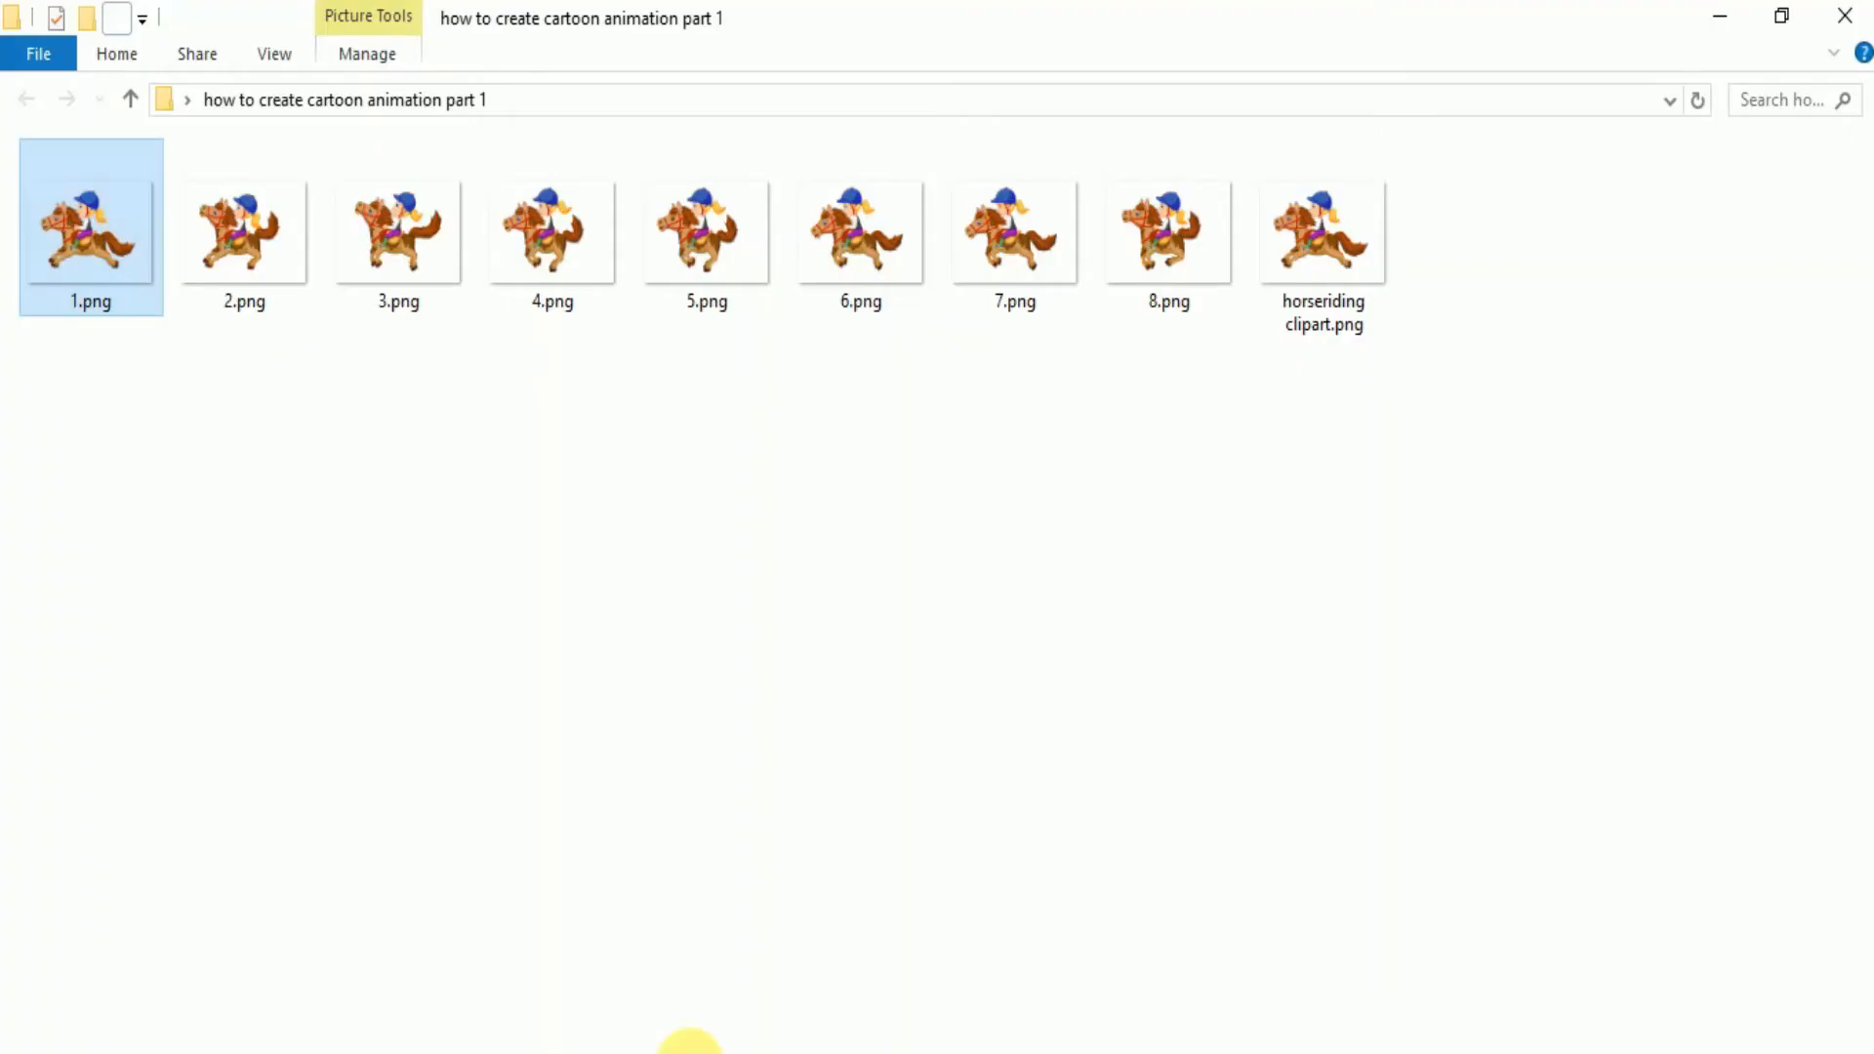
left_click(275, 287)
left_click_drag(244, 234, 937, 605)
left_click(1379, 63)
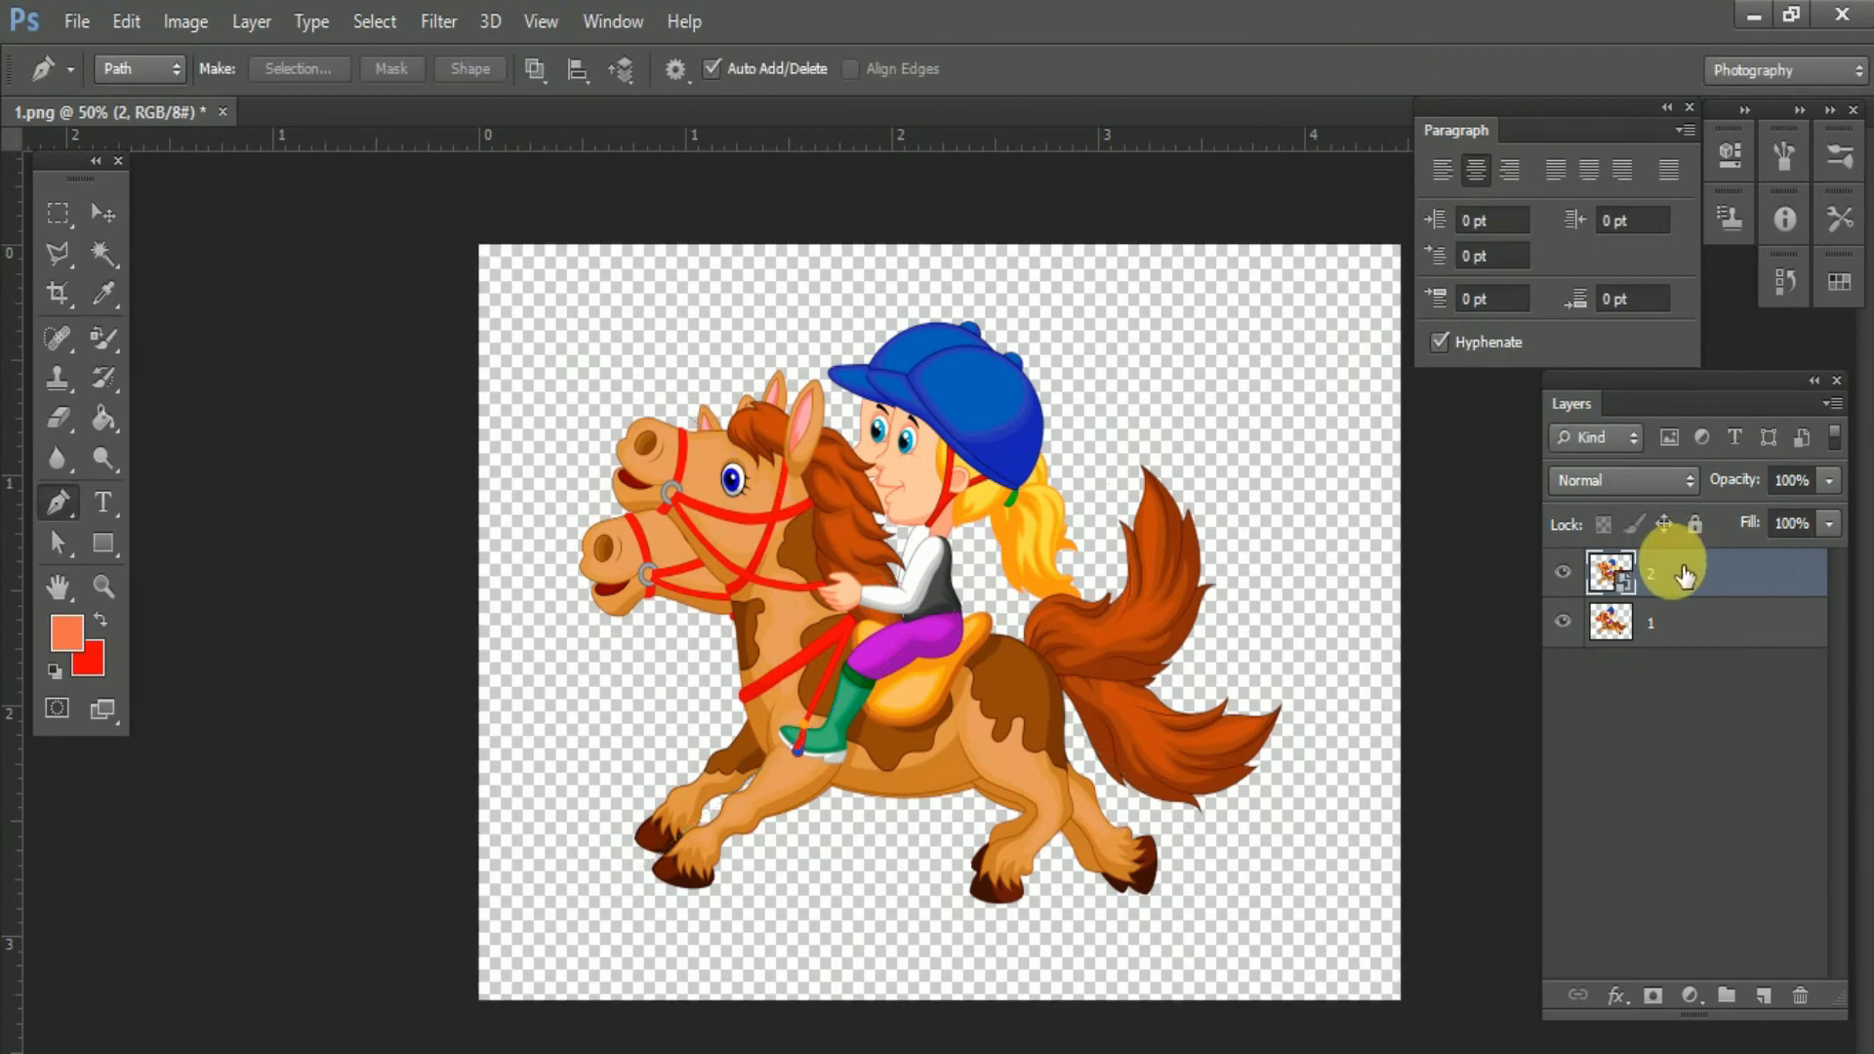
- Place 3.png and 4.png from the animation folder as separate layers above layer 2
left_click(1755, 16)
left_click_drag(430, 200, 937, 605)
left_click(1380, 66)
left_click(1755, 16)
left_click(552, 235)
left_click_drag(553, 235, 840, 635)
left_click(1380, 66)
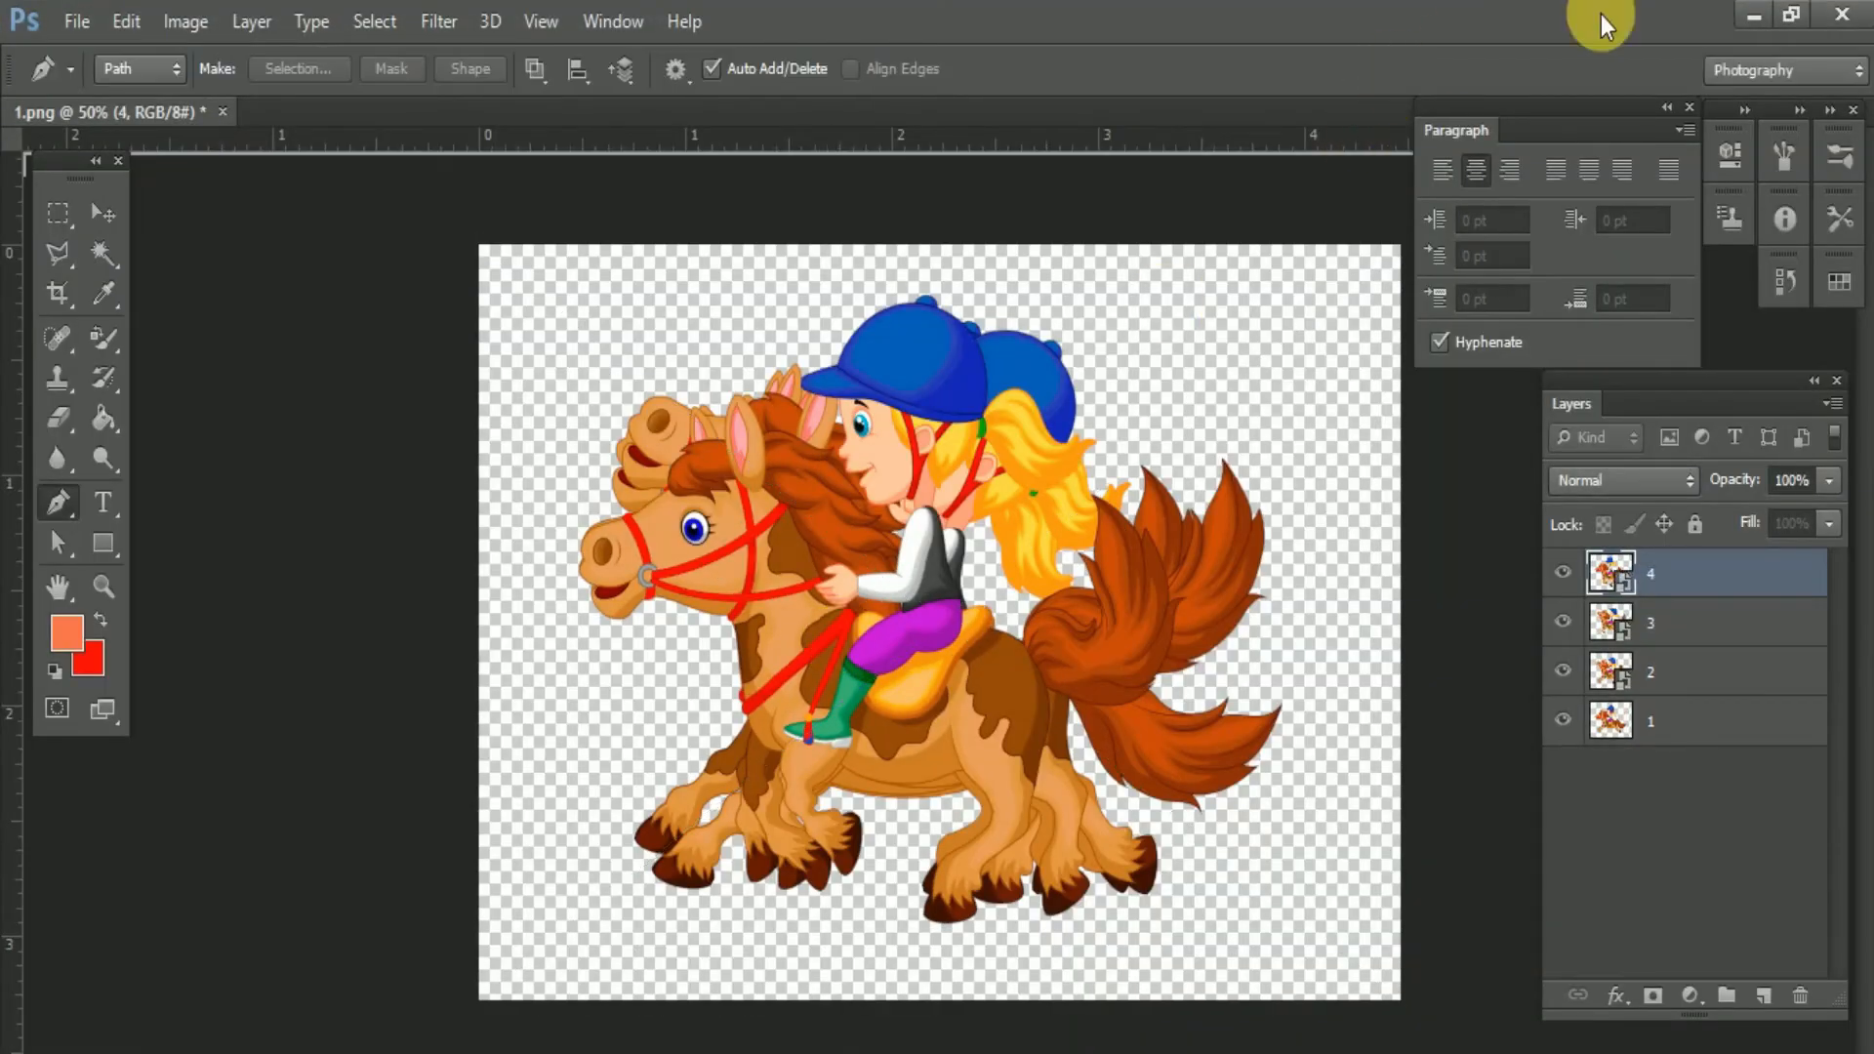
- Place 5.png and 6.png from the animation folder as separate layers above layer 4
left_click(1754, 16)
left_click_drag(703, 230, 873, 650)
left_click(1380, 68)
left_click(1752, 15)
left_click(877, 228)
left_click_drag(815, 1040, 840, 709)
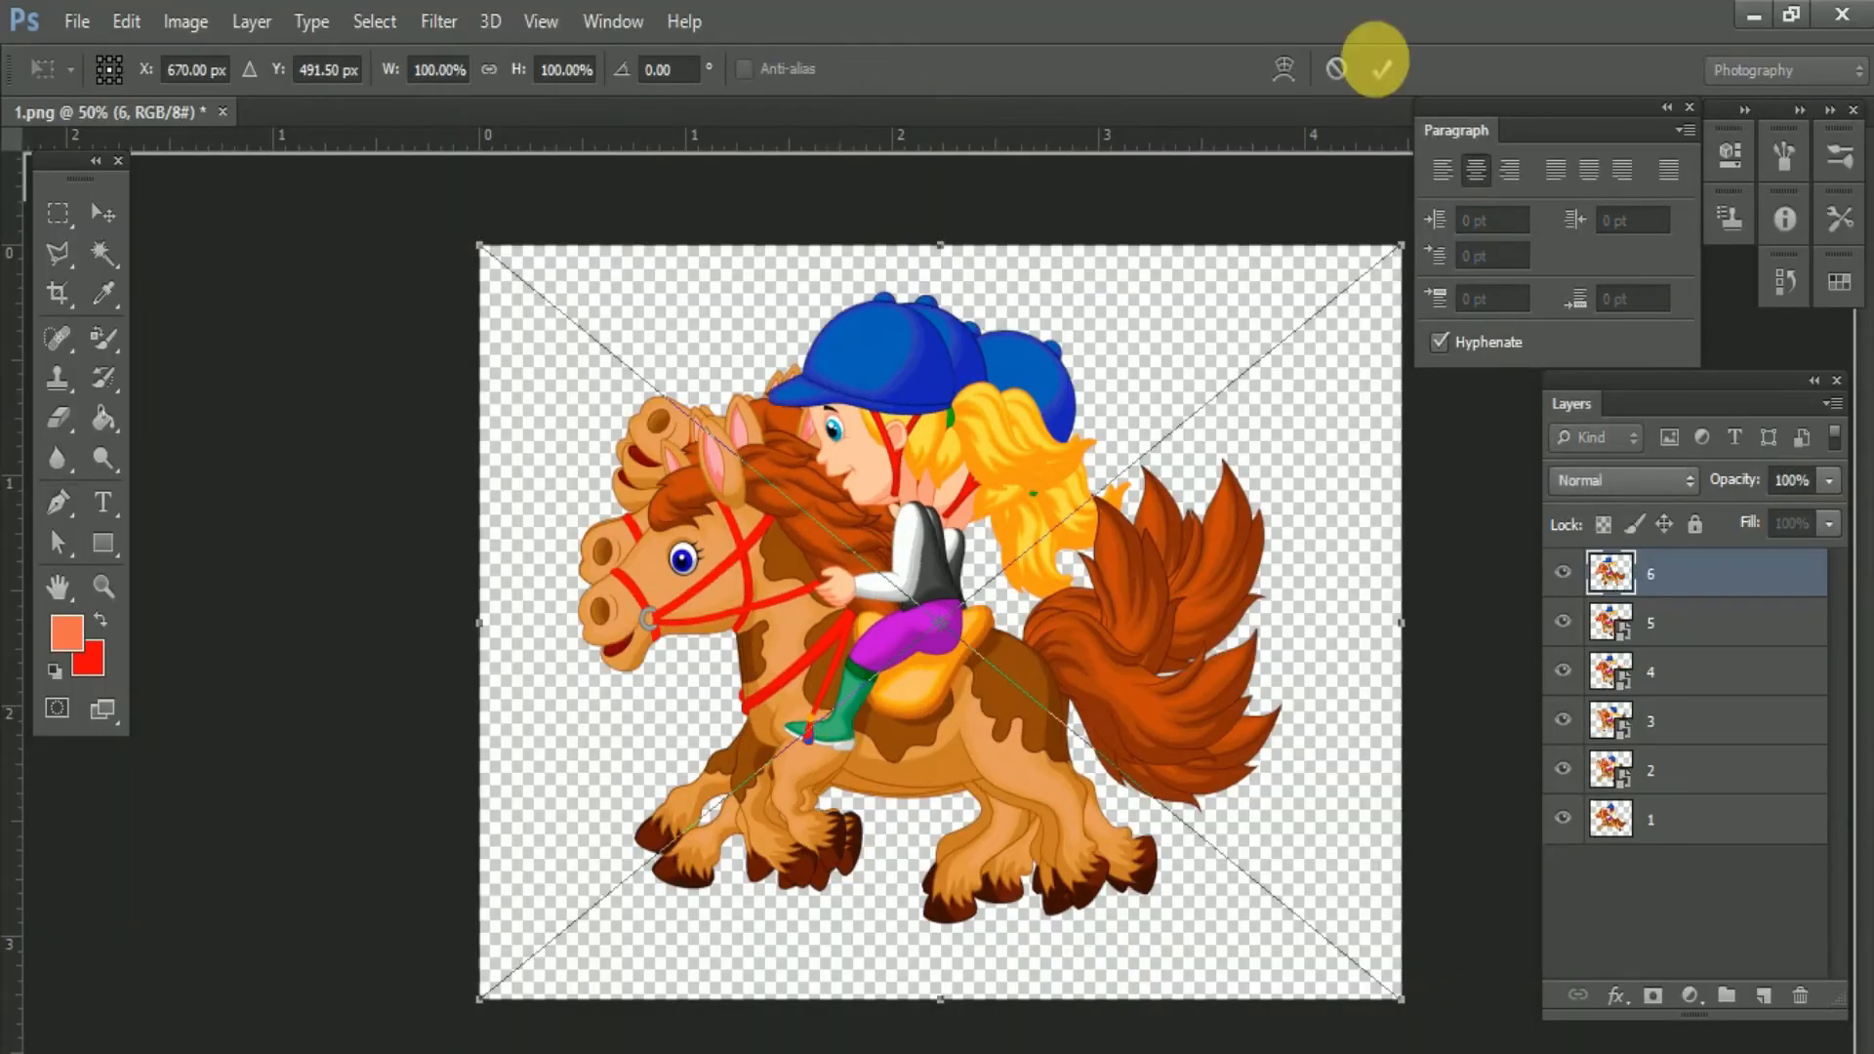
left_click(1381, 68)
- Place 7.png and 8.png from the animation folder as separate layers above layer 6
left_click(1752, 15)
left_click_drag(1015, 231, 846, 720)
left_click(1390, 69)
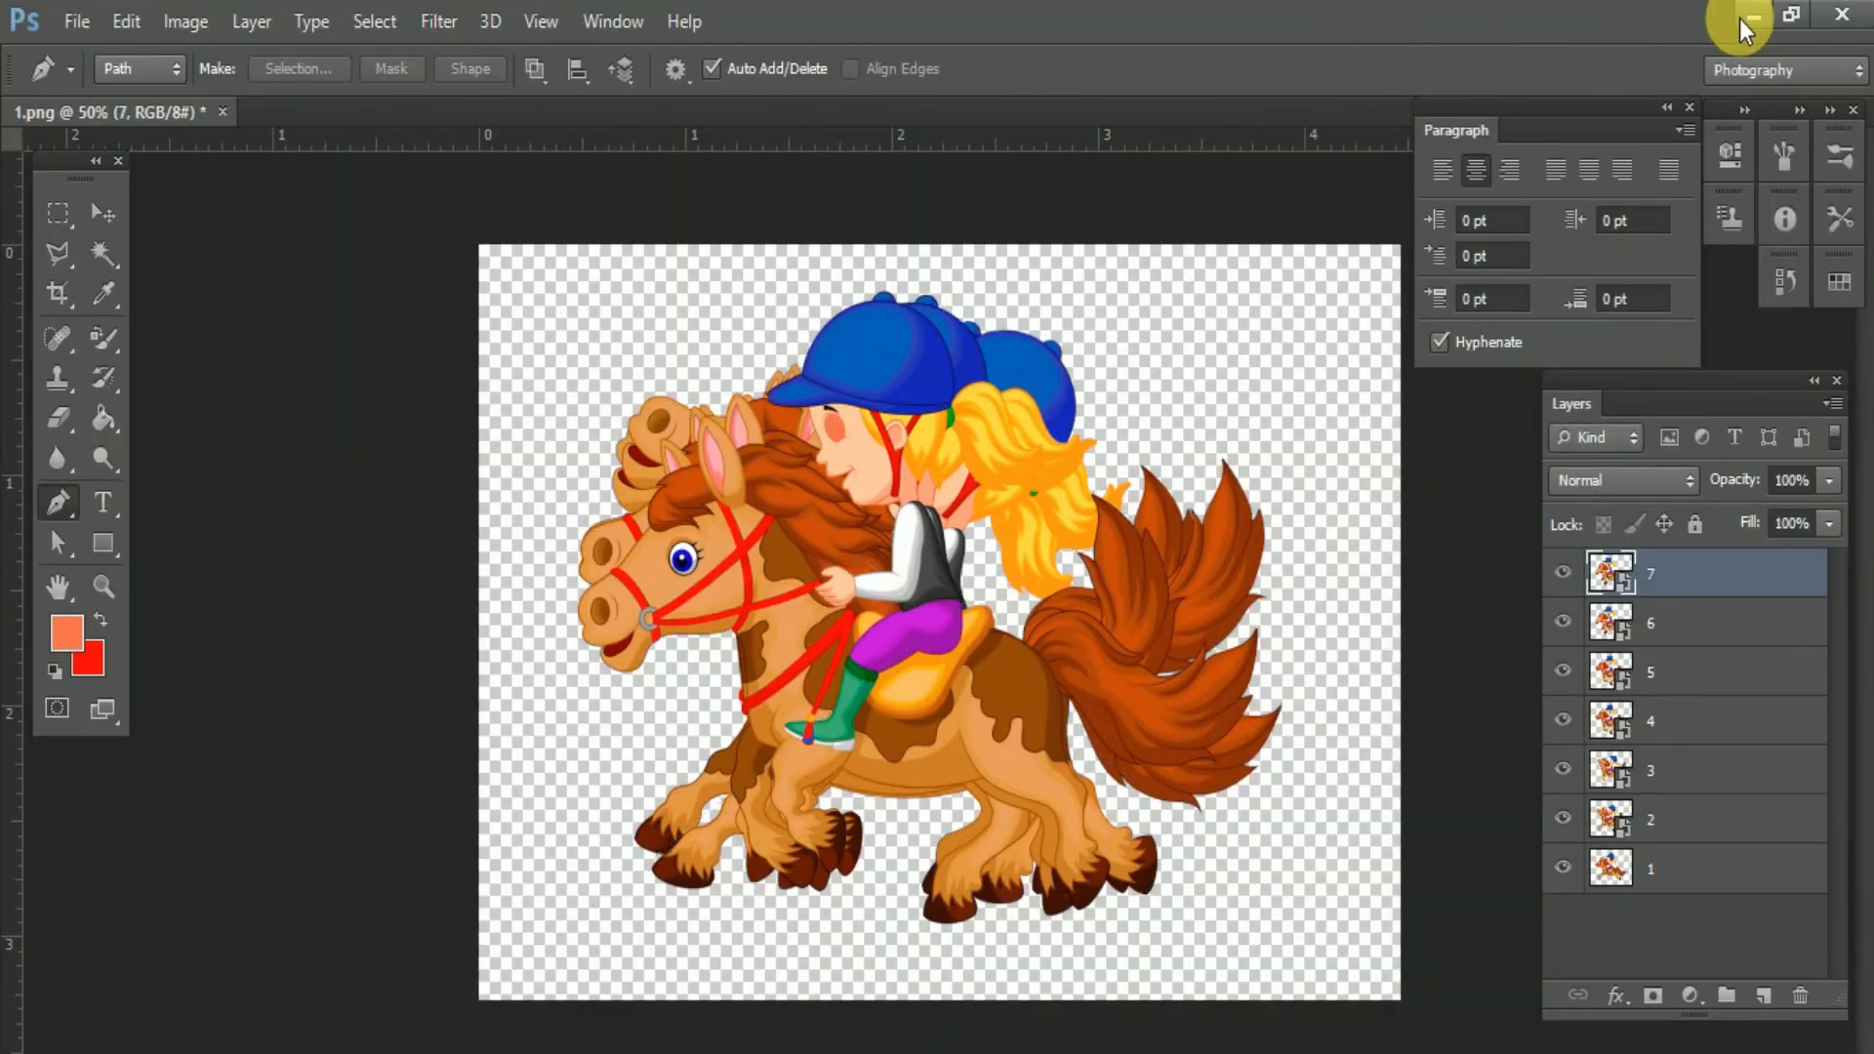
left_click(1754, 15)
left_click_drag(1169, 230, 845, 719)
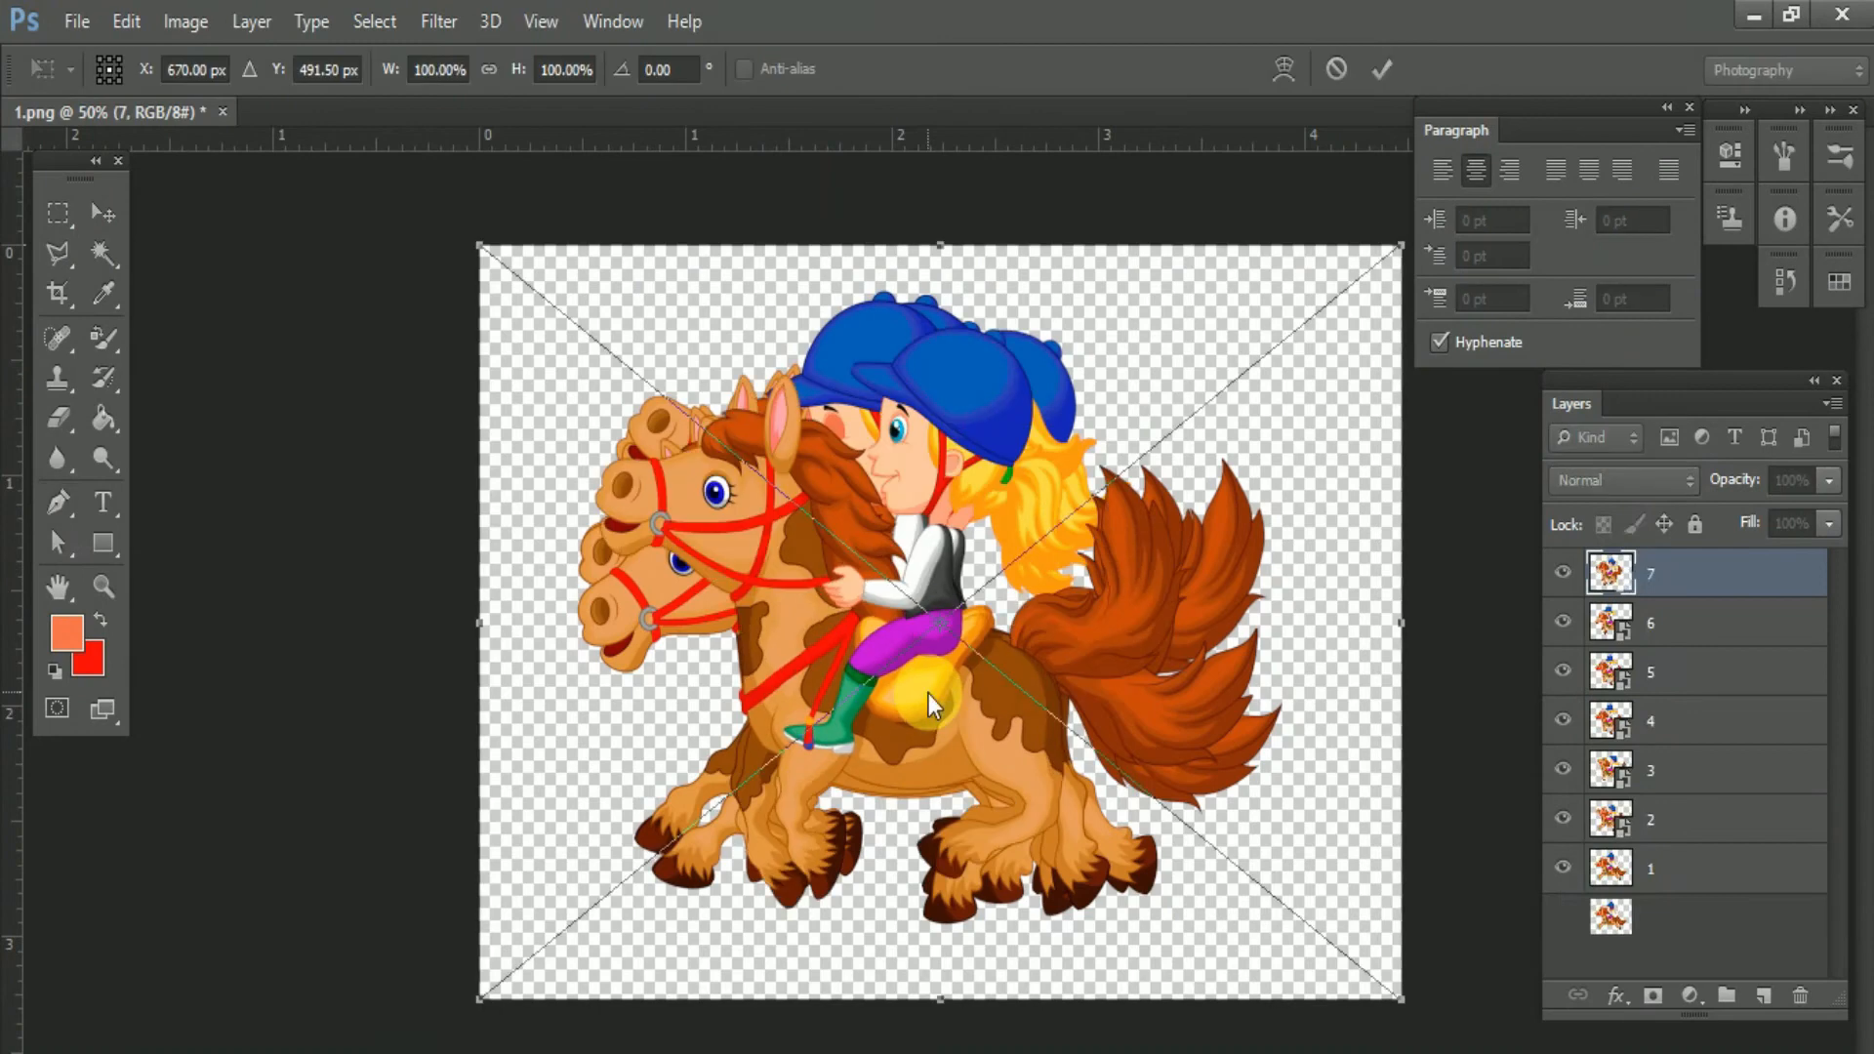
left_click(1381, 69)
left_click(1754, 15)
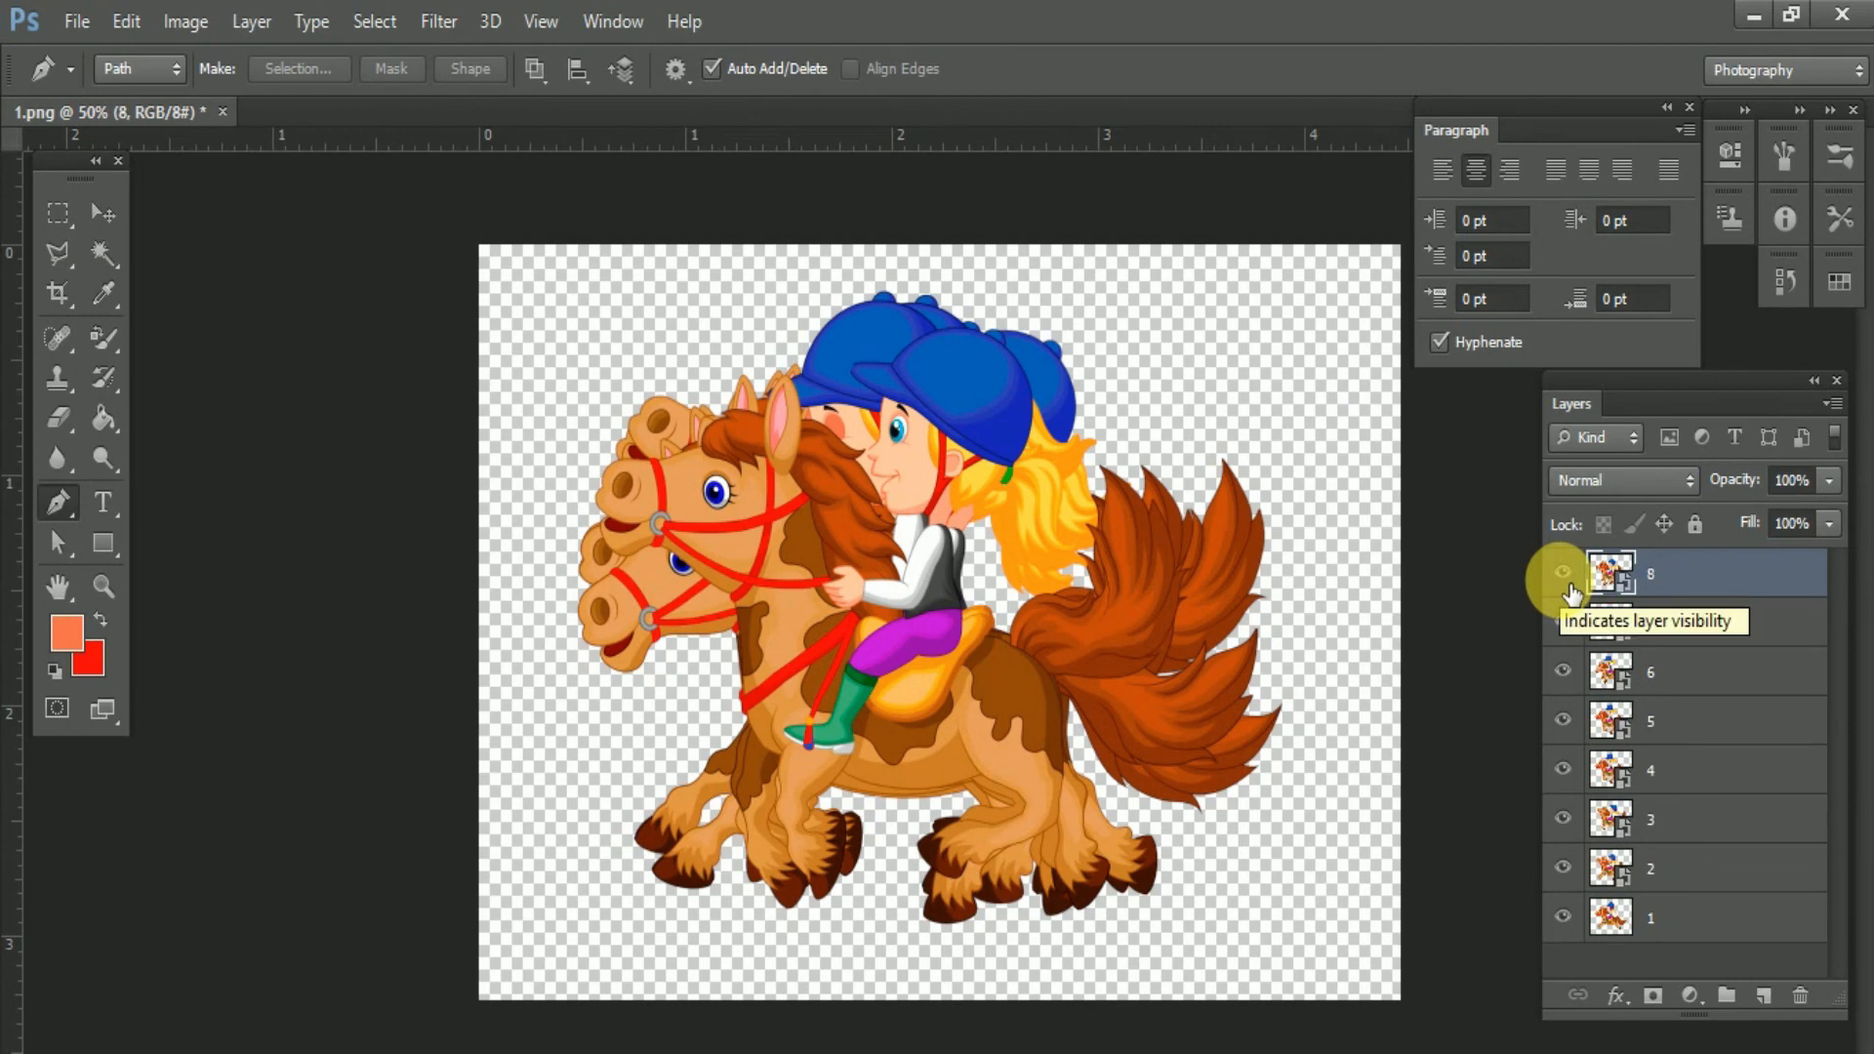
- Hide layers 2 through 8 so that only layer 1 stays visible
left_click(1563, 573)
left_click(1563, 622)
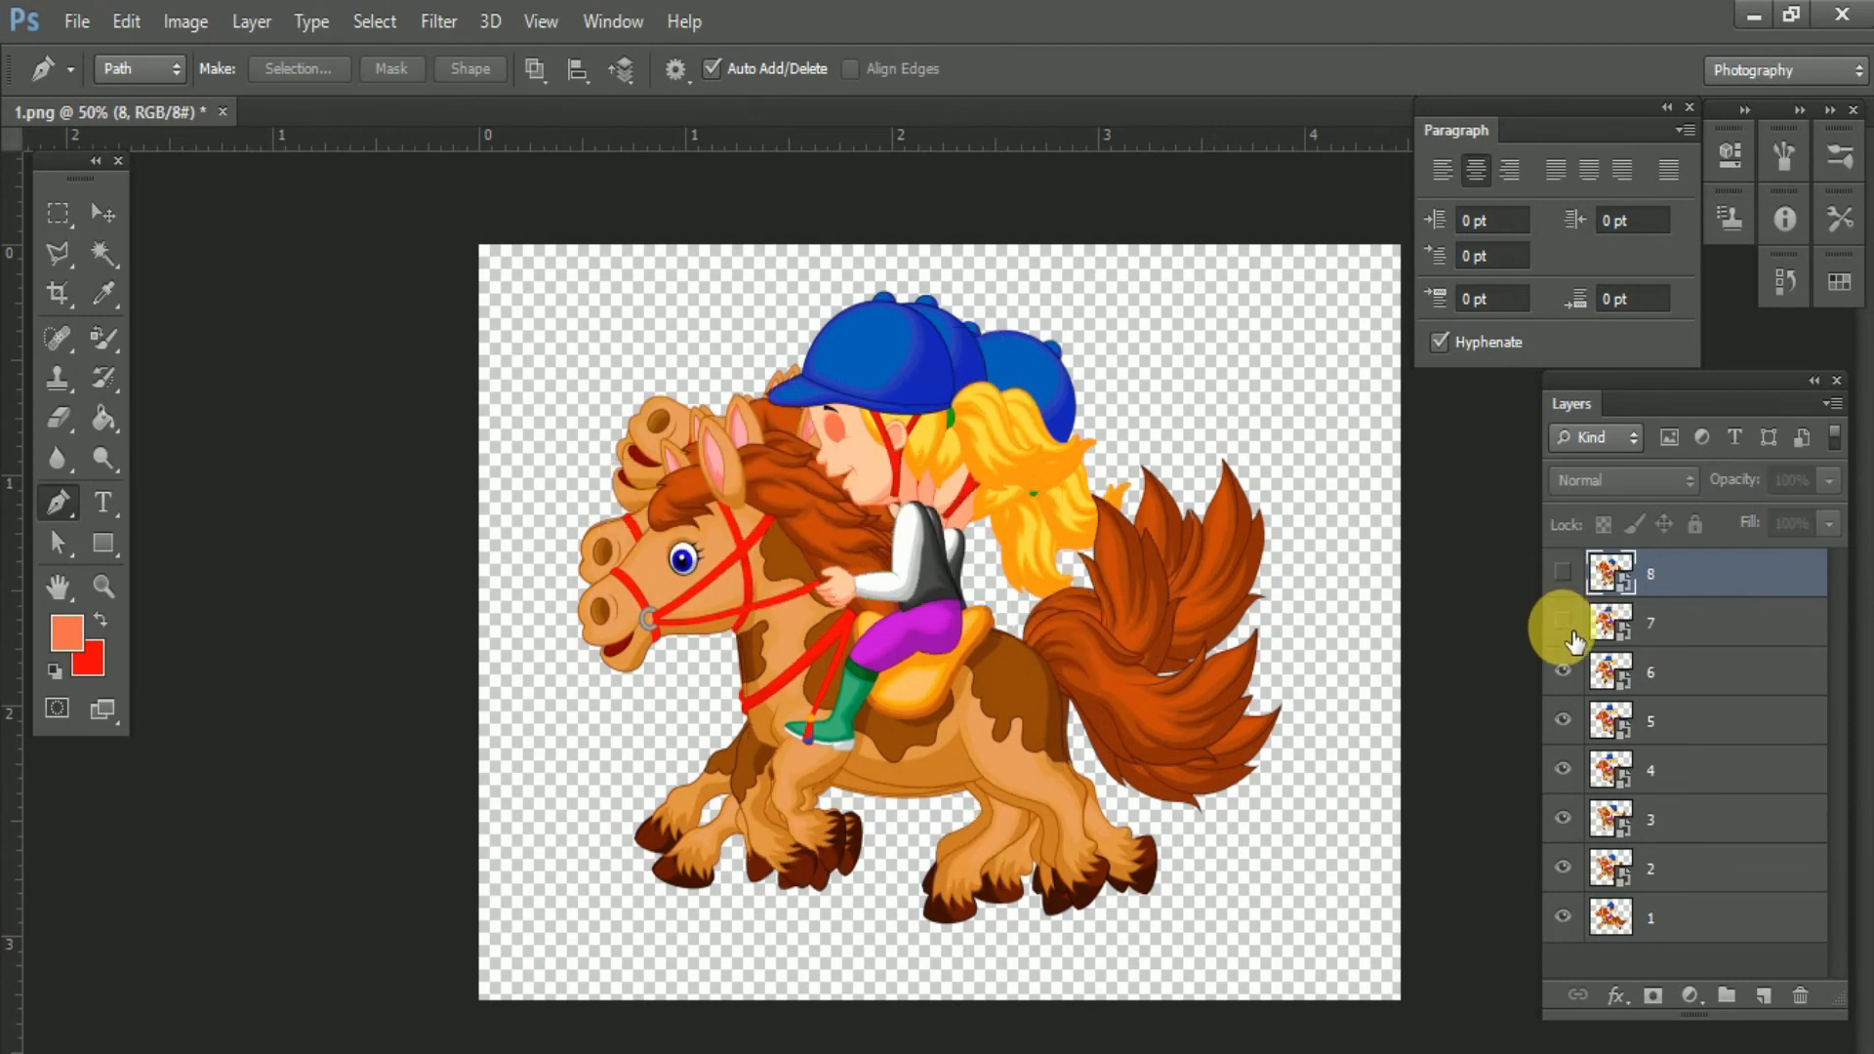
left_click(1563, 671)
left_click(1562, 769)
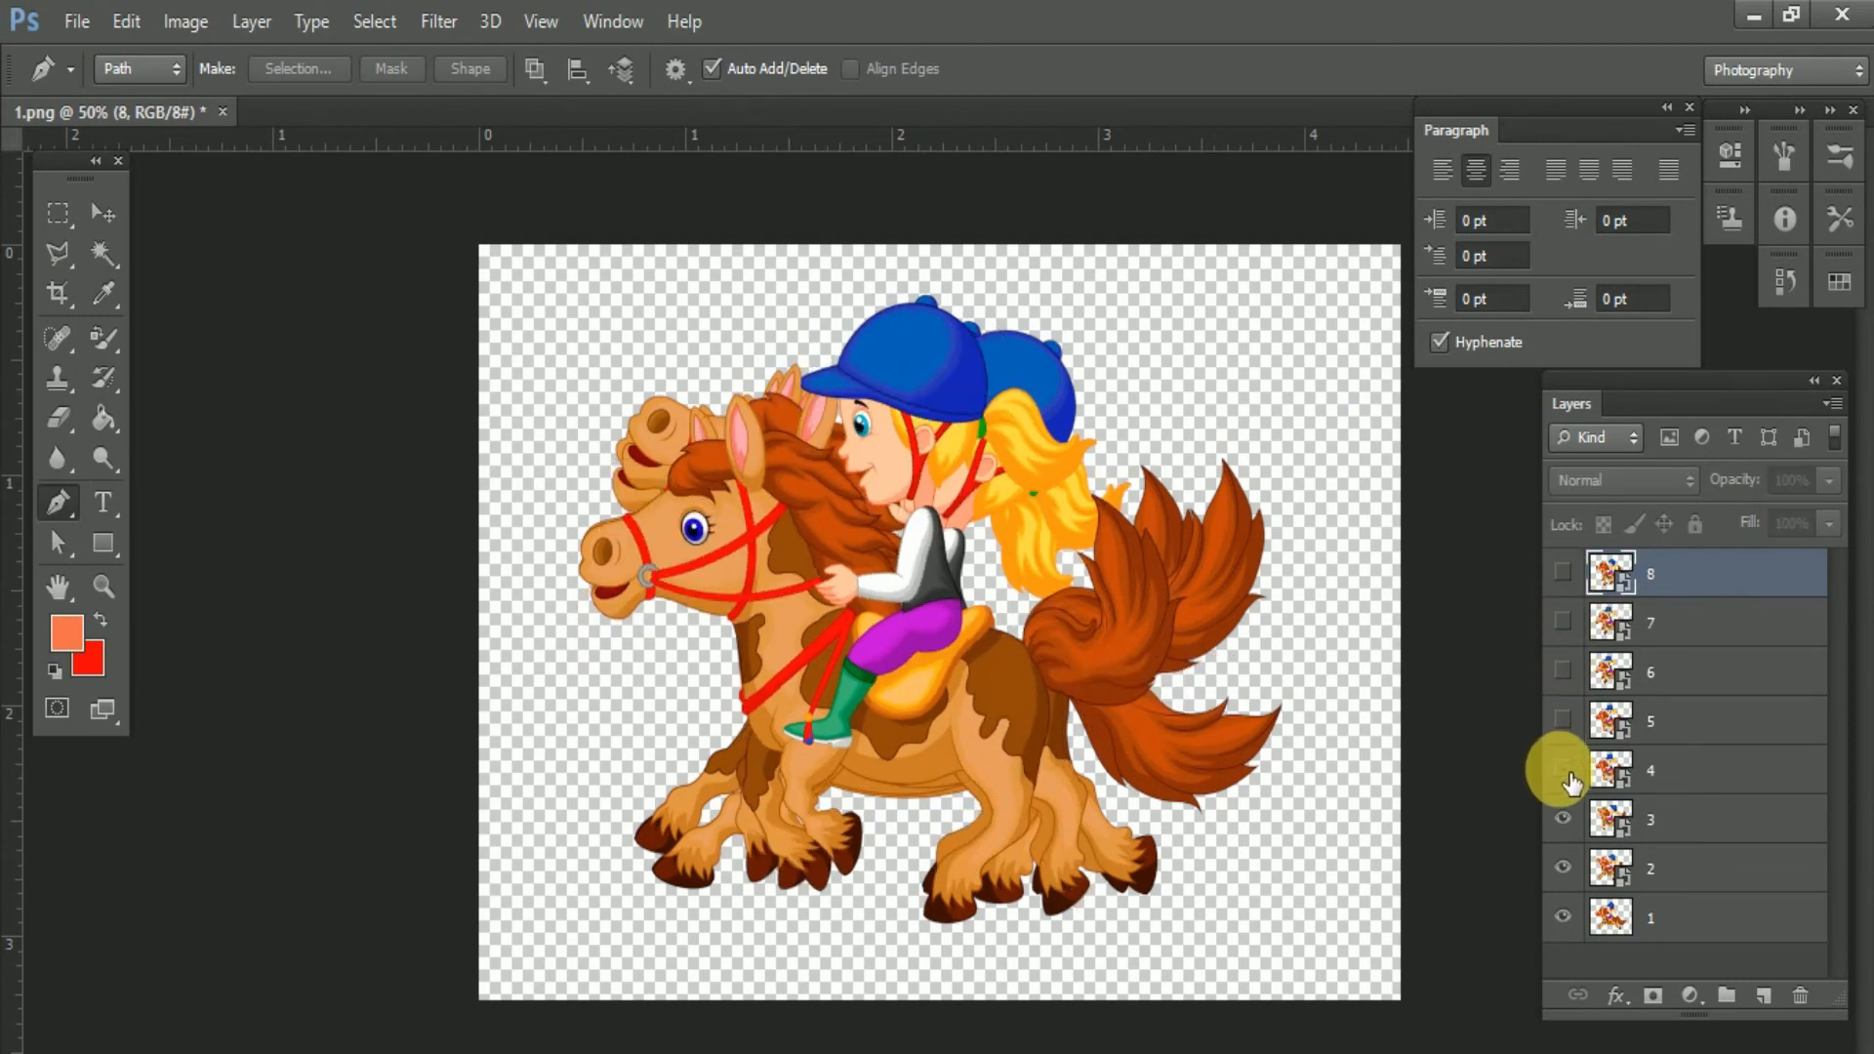
left_click(1563, 818)
left_click(1563, 867)
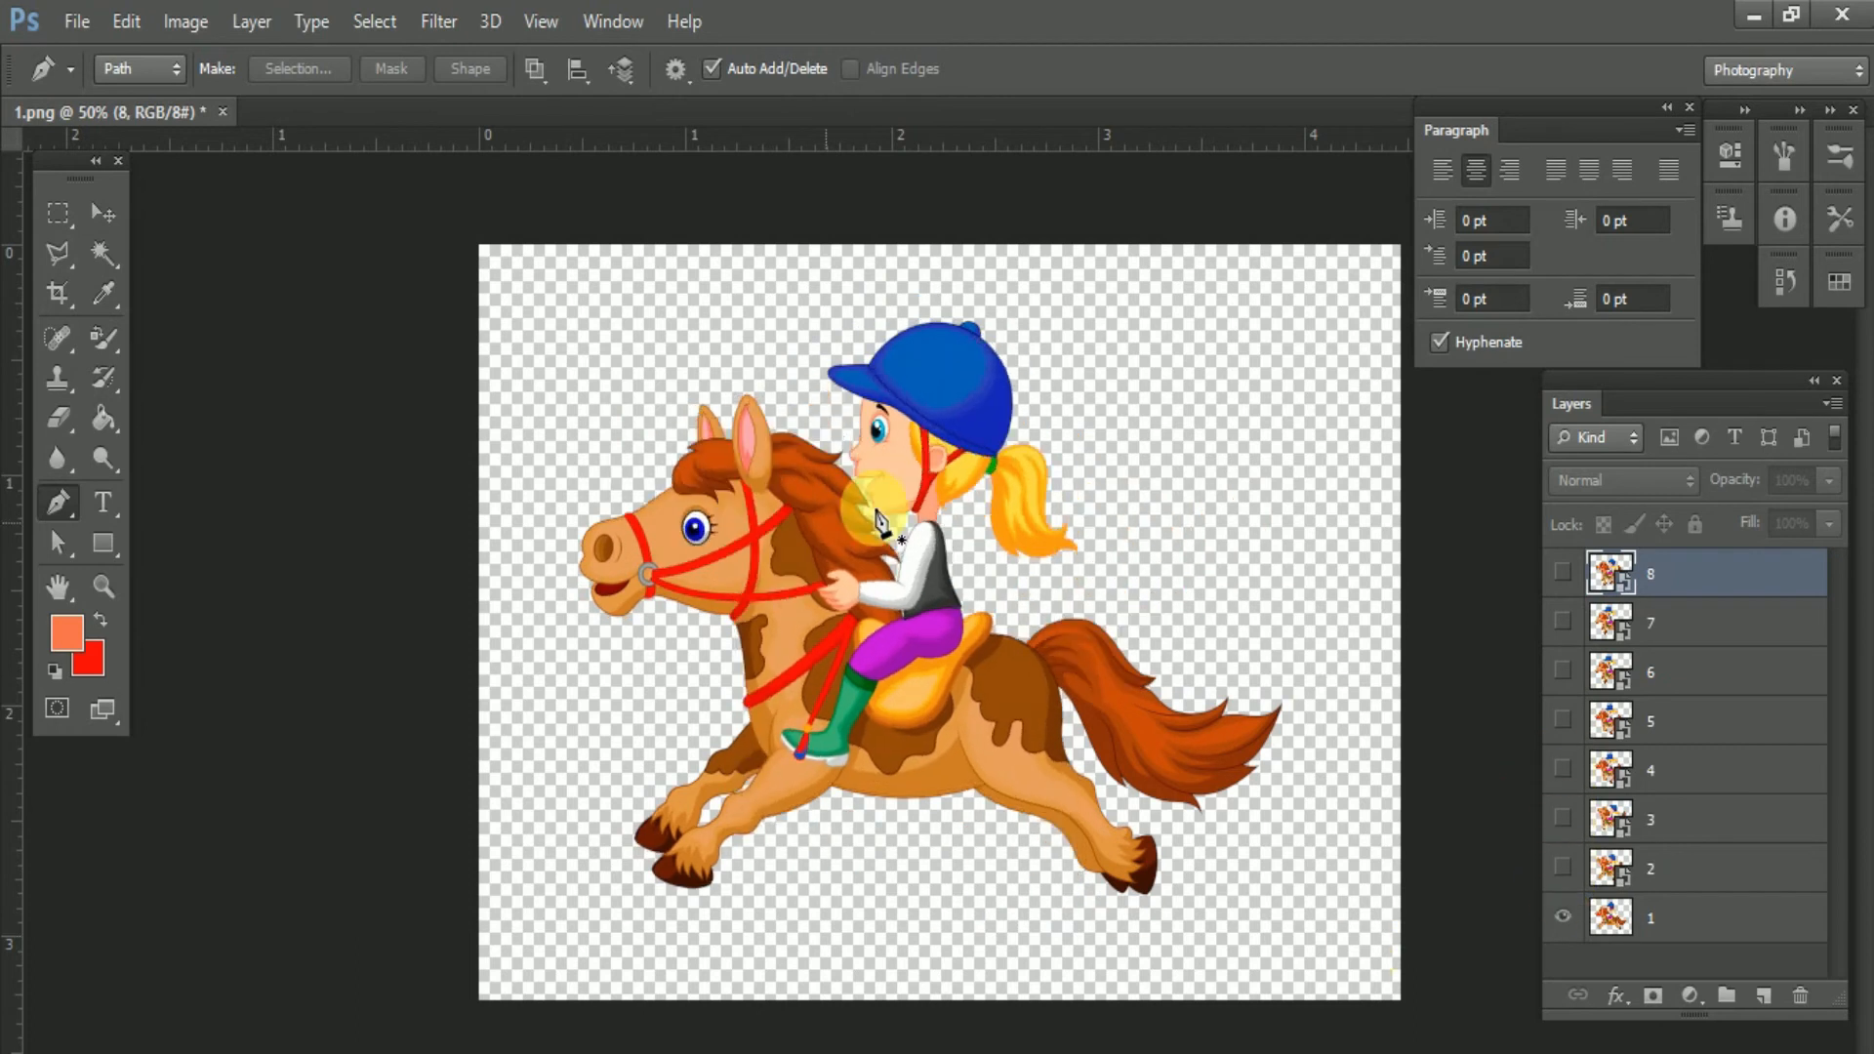
- Create a video timeline for the document and convert it to a frame animation
left_click(598, 26)
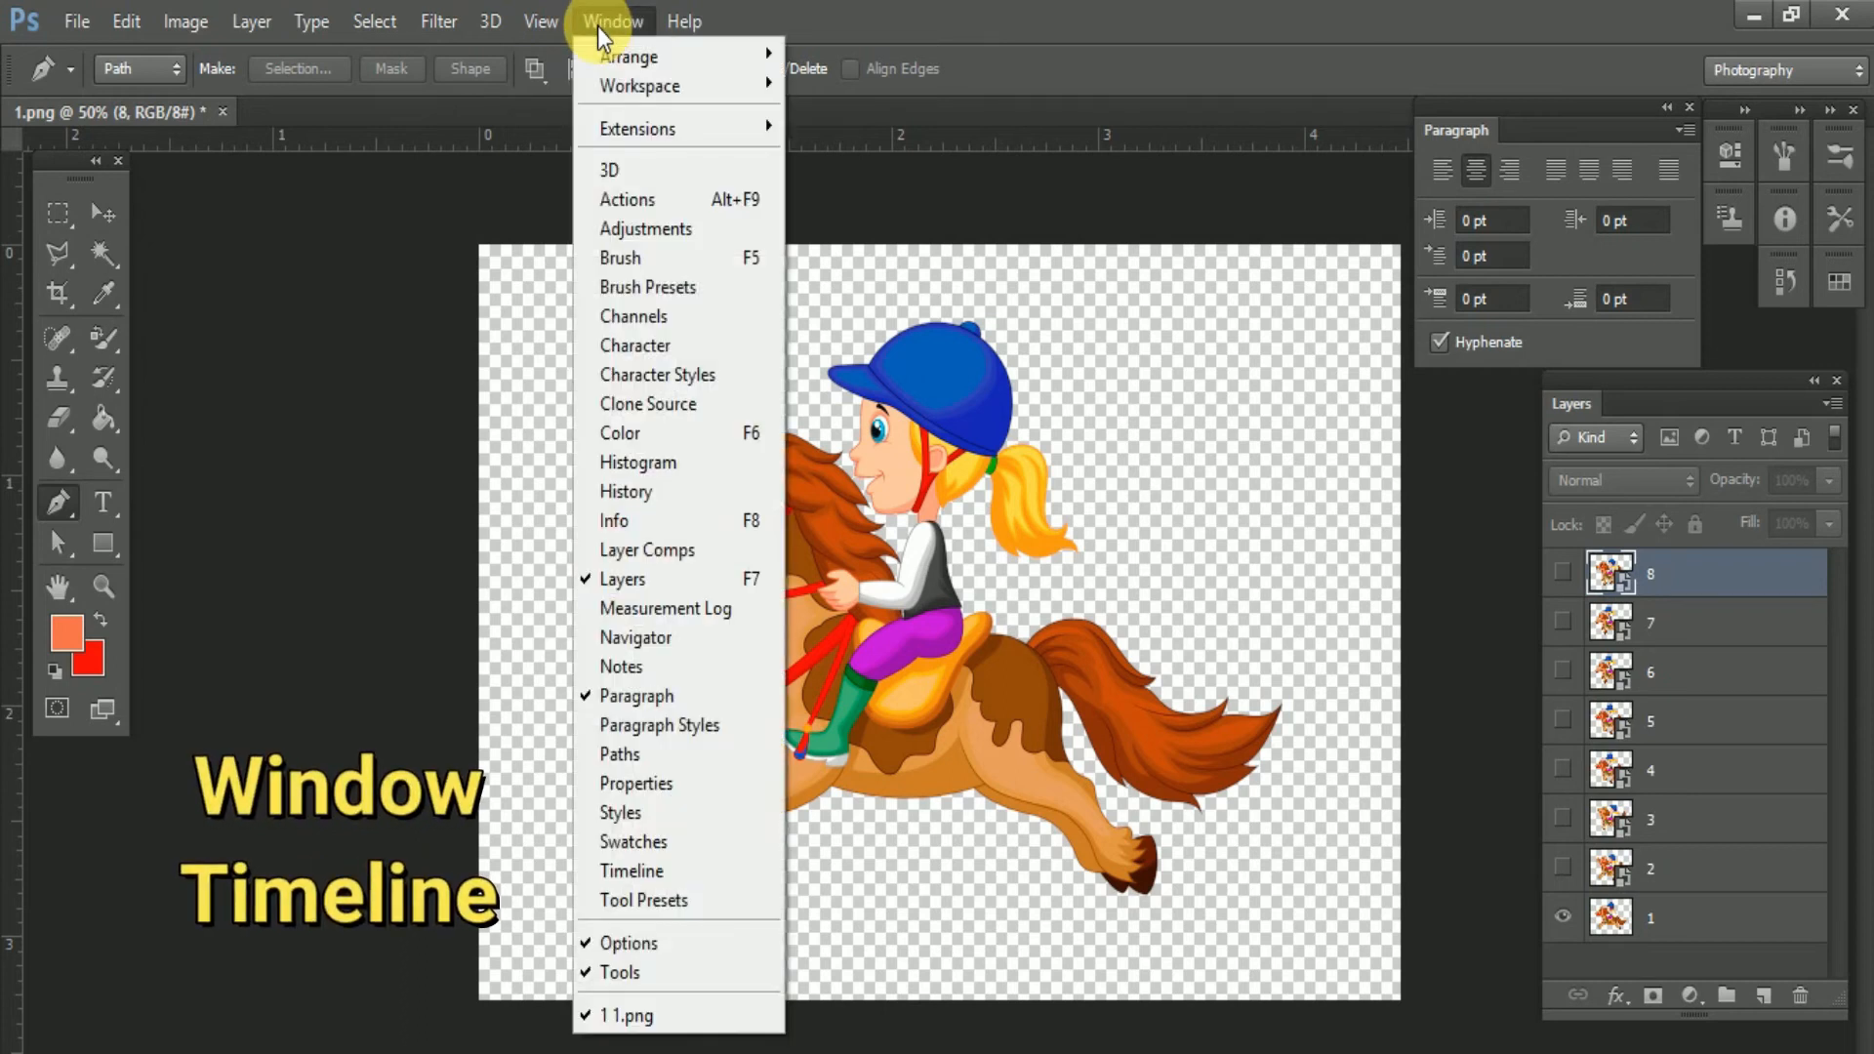
left_click(649, 874)
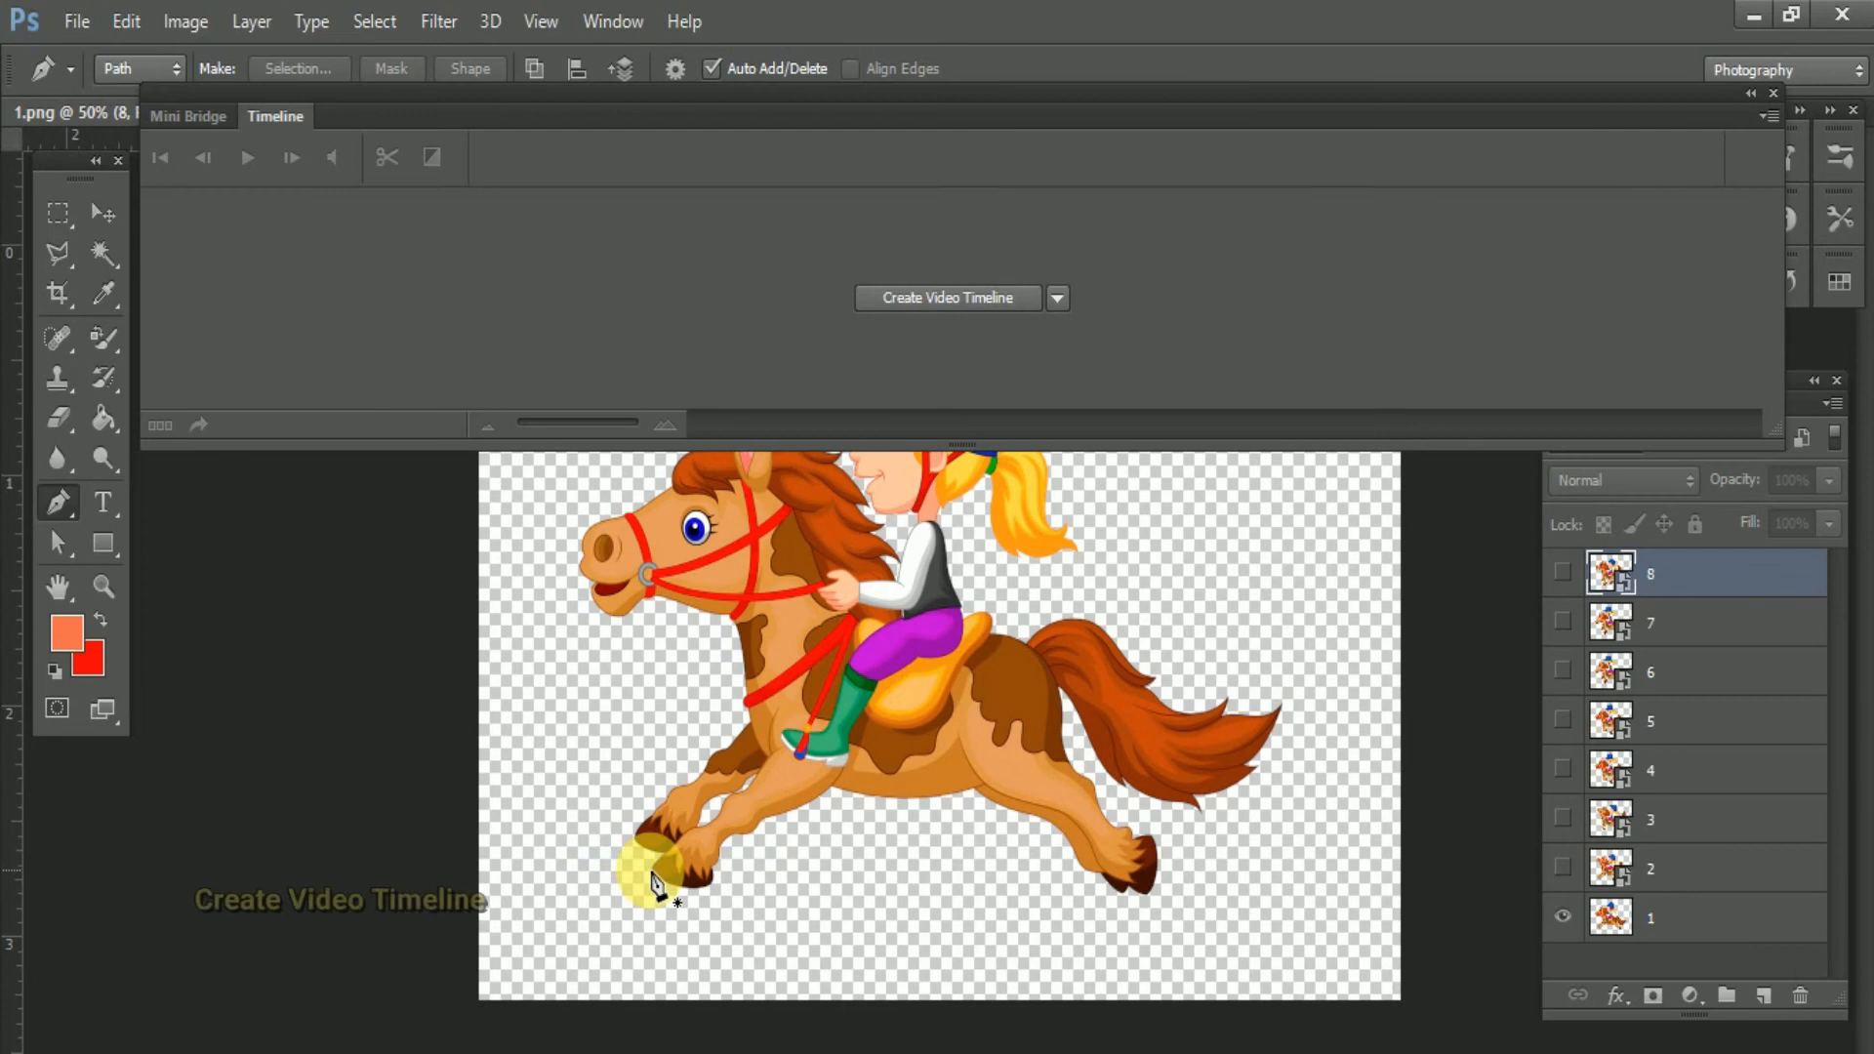
left_click(962, 301)
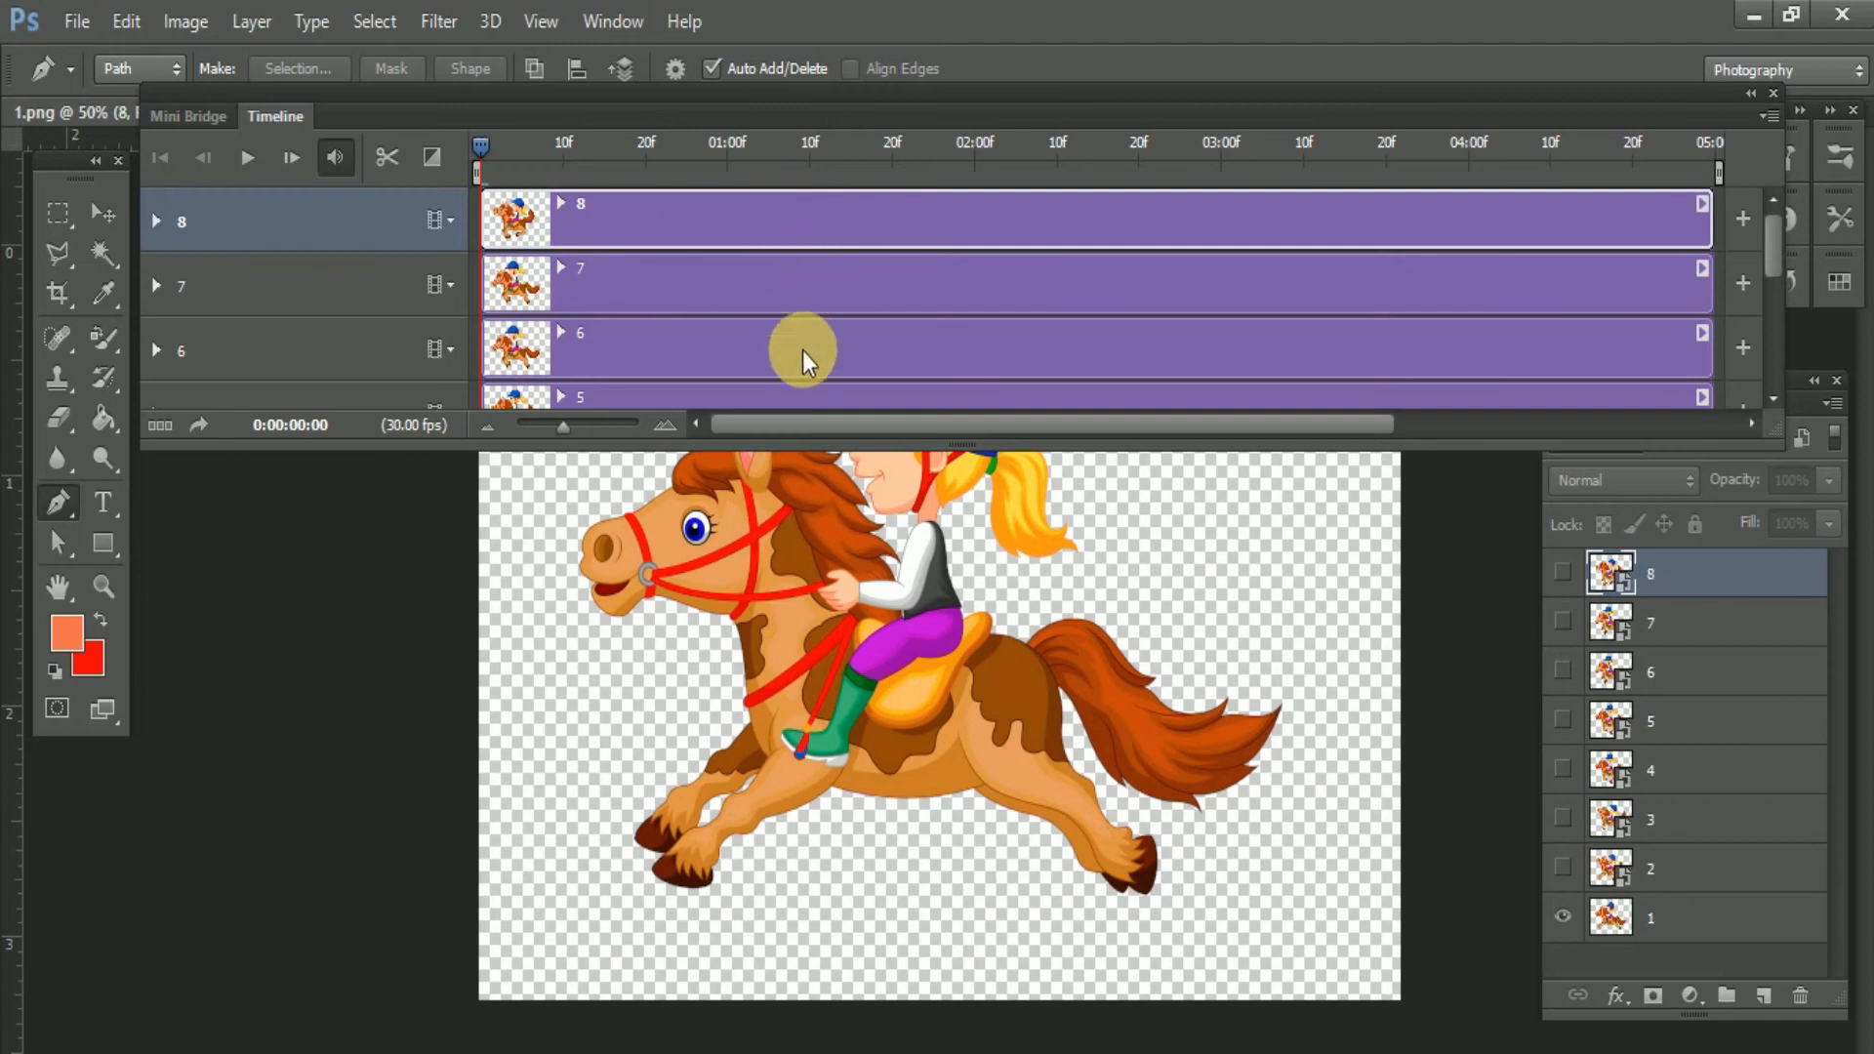
left_click(163, 427)
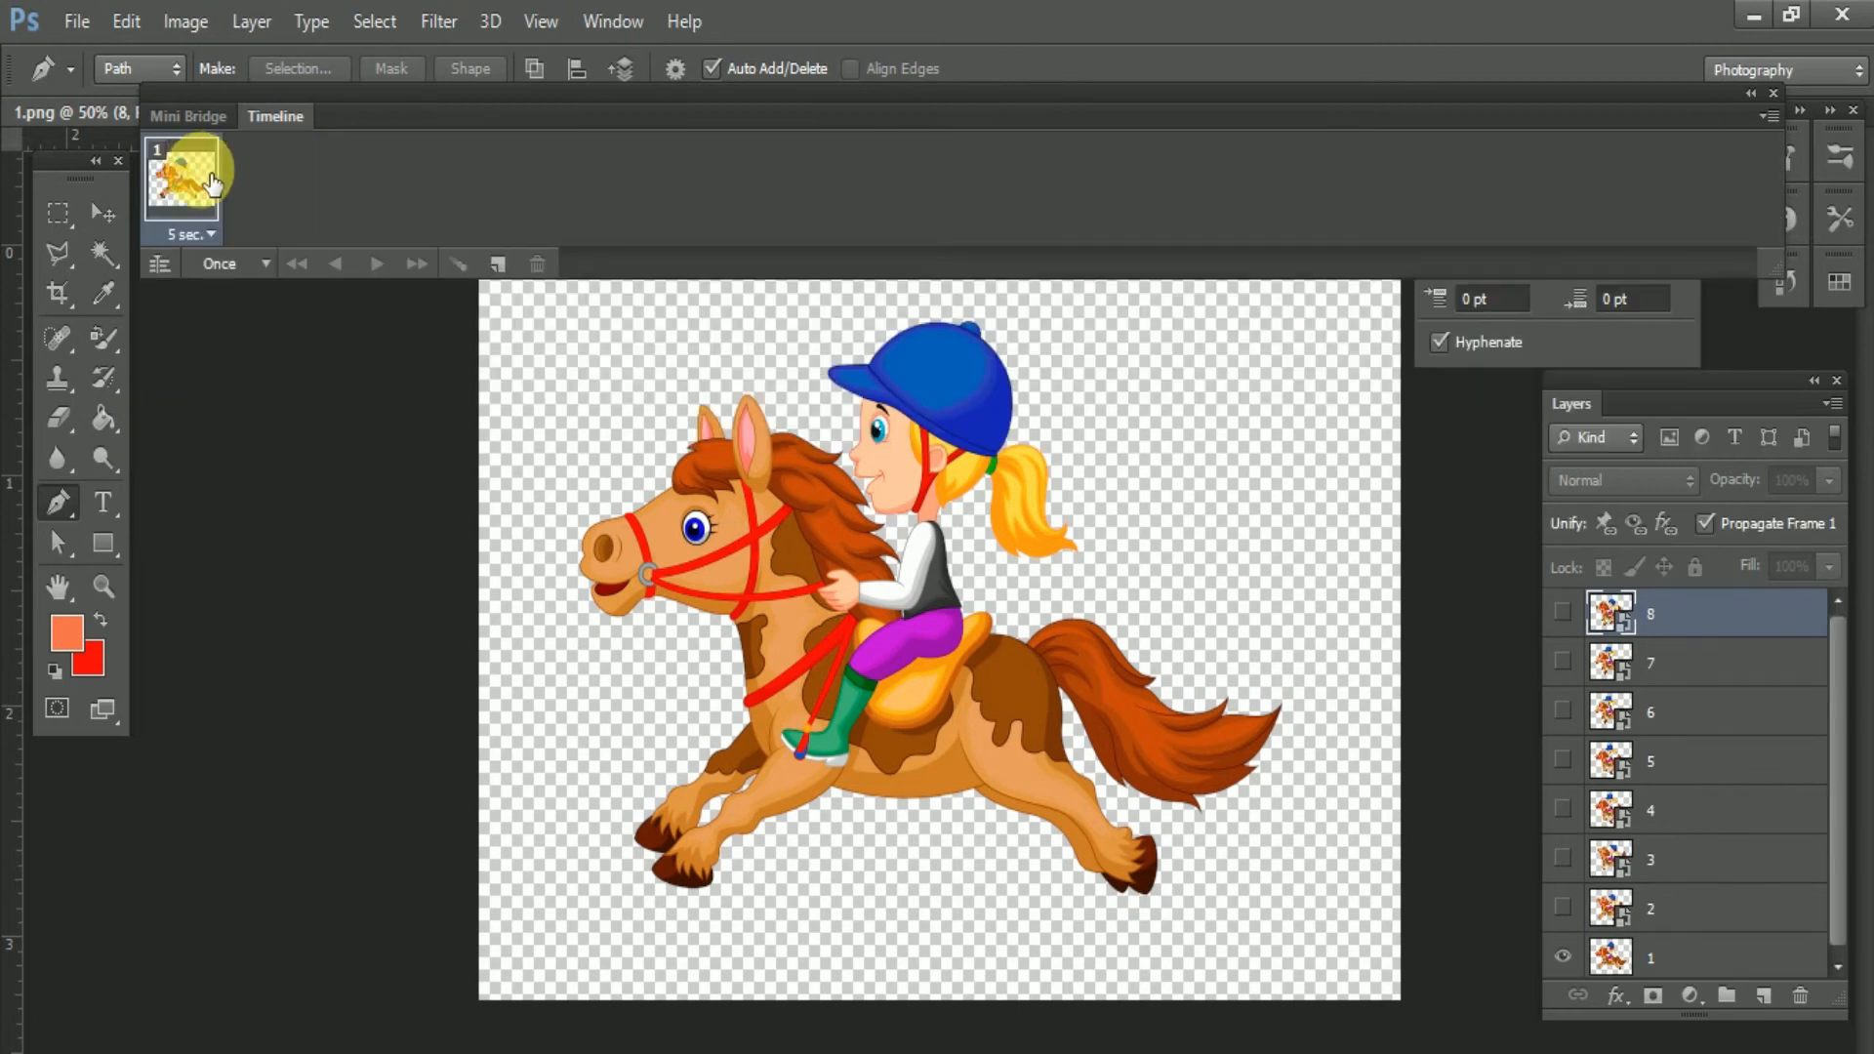
- Set the first frame's delay to 0.2 seconds and make layer 1 the active layer
left_click(191, 244)
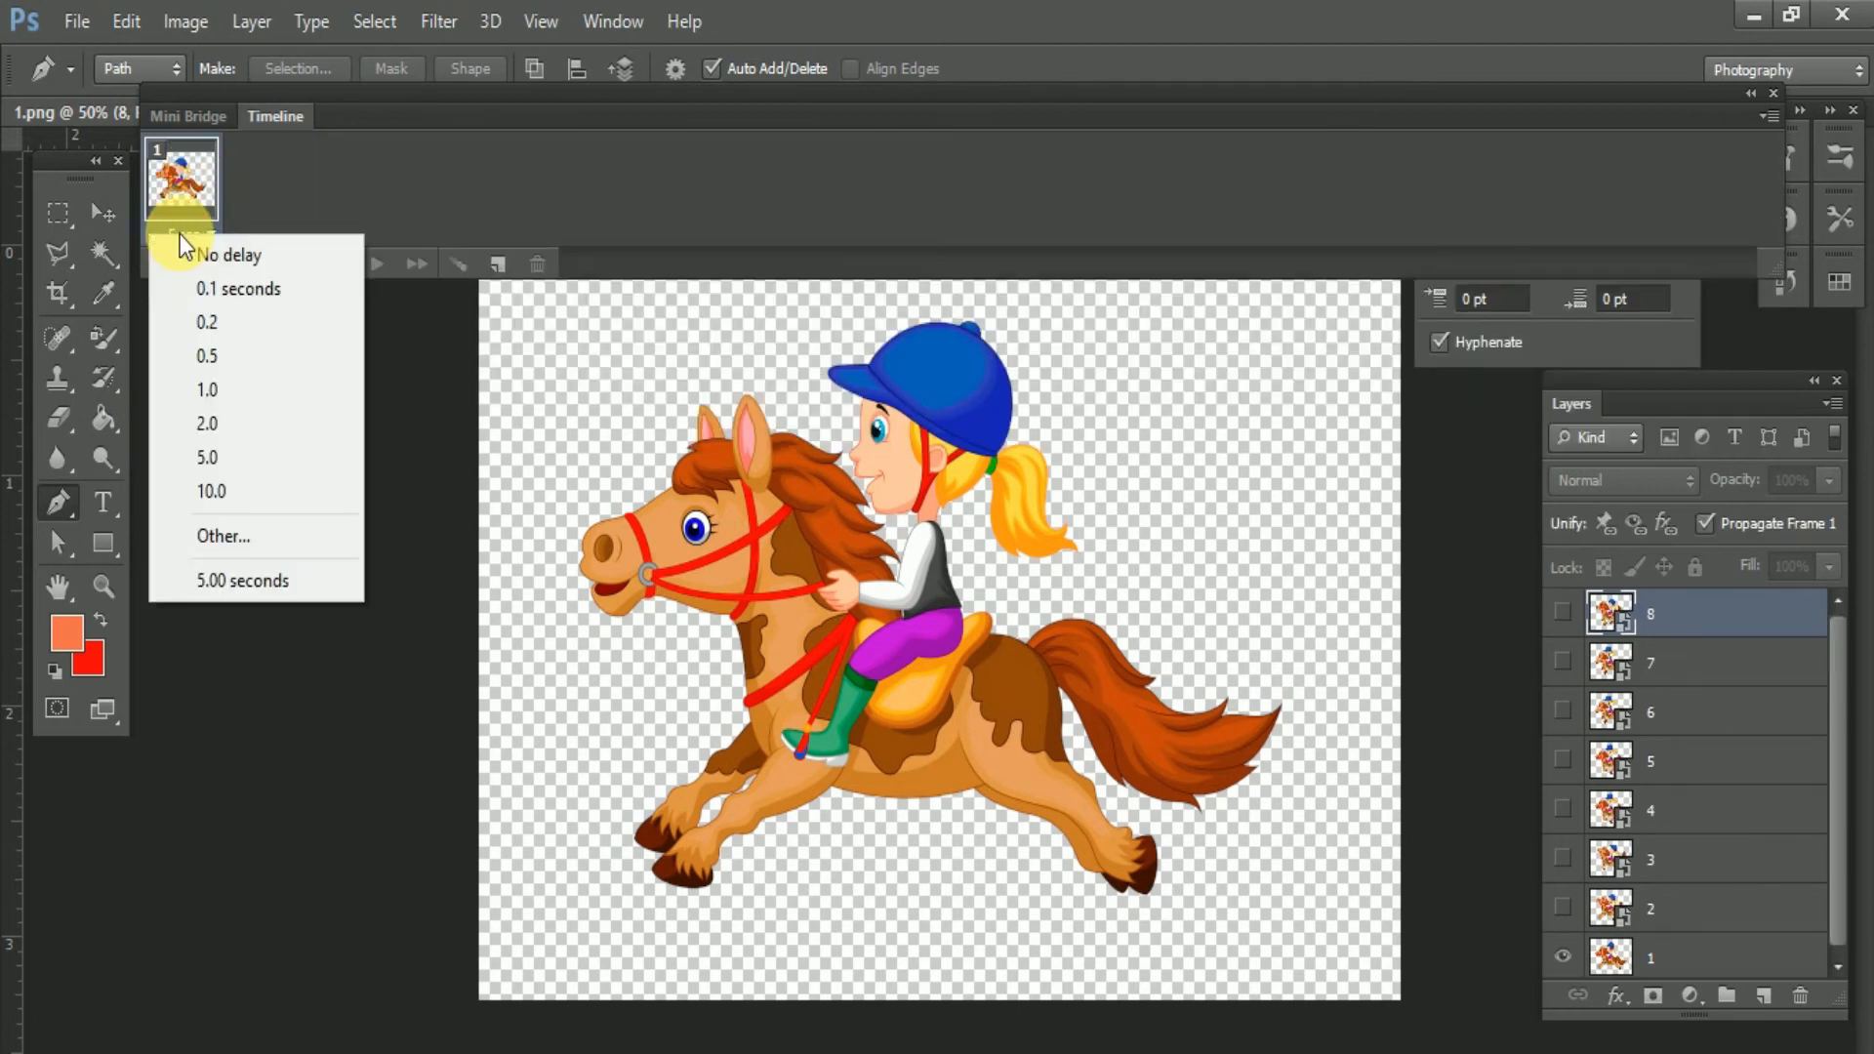
left_click(226, 322)
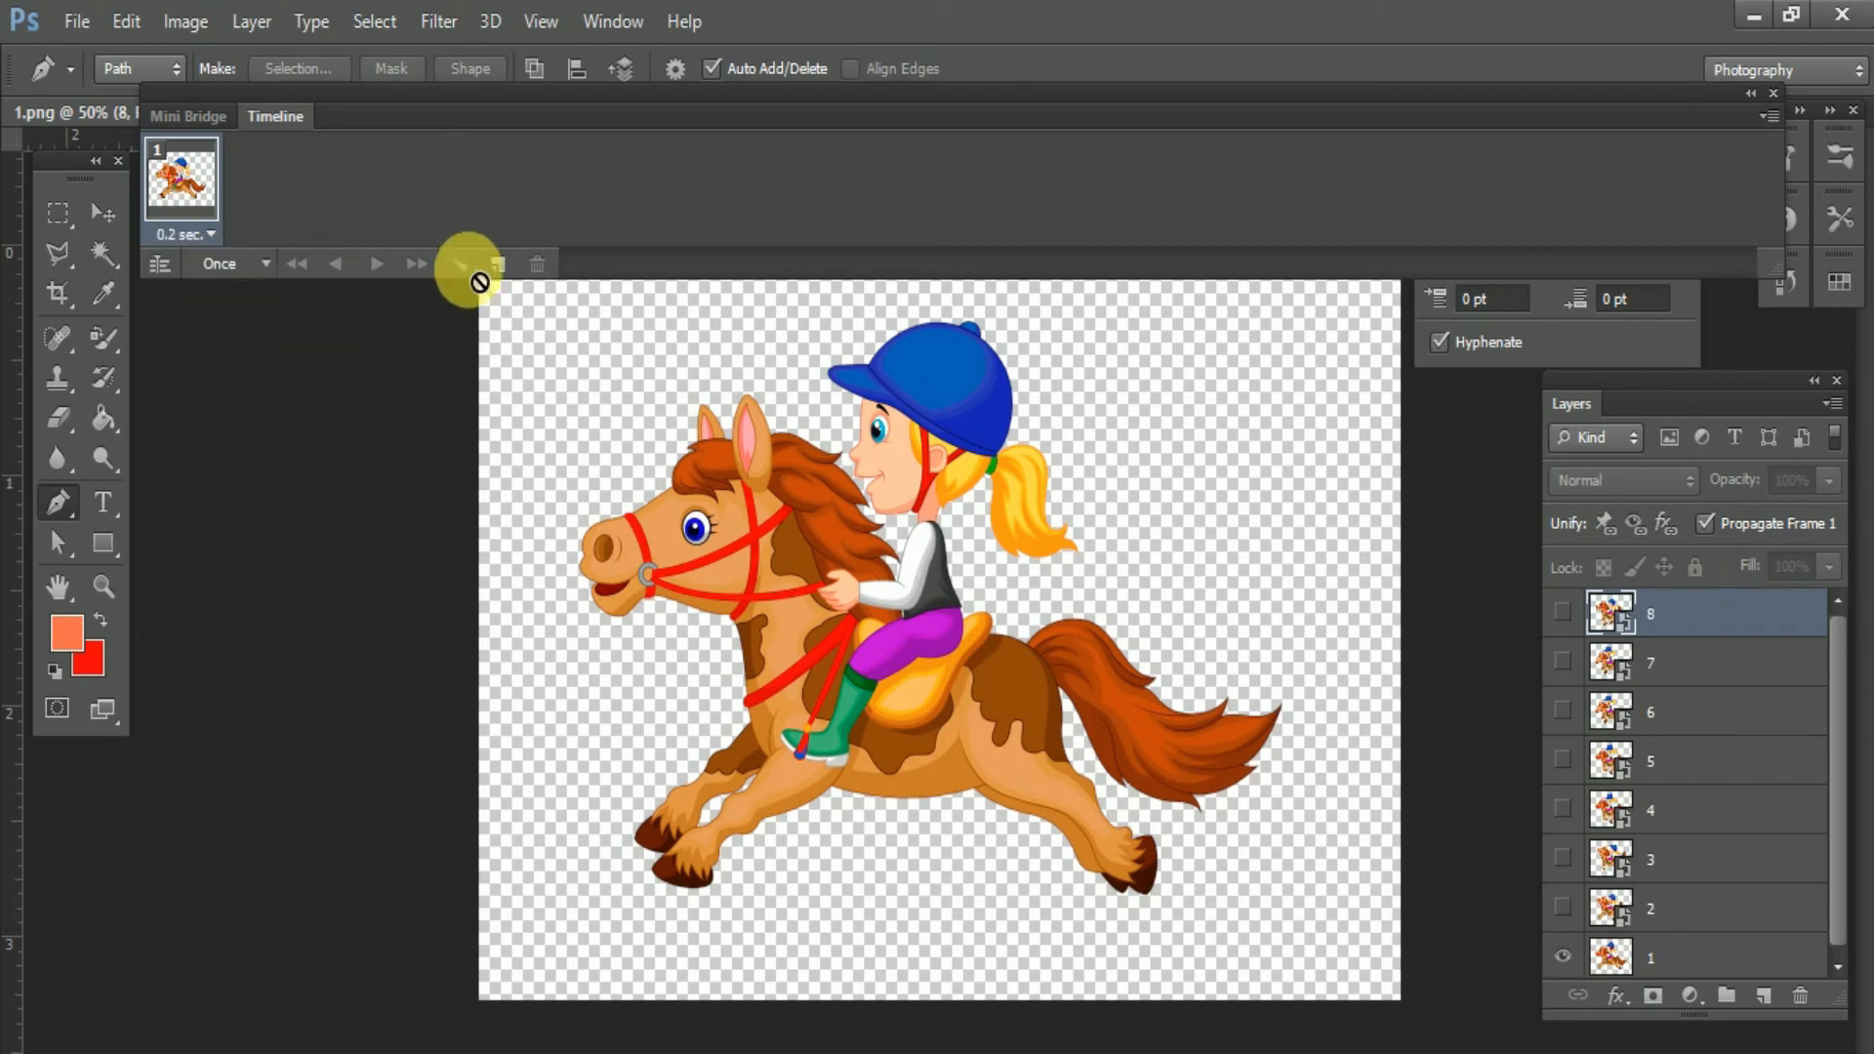
left_click(1714, 959)
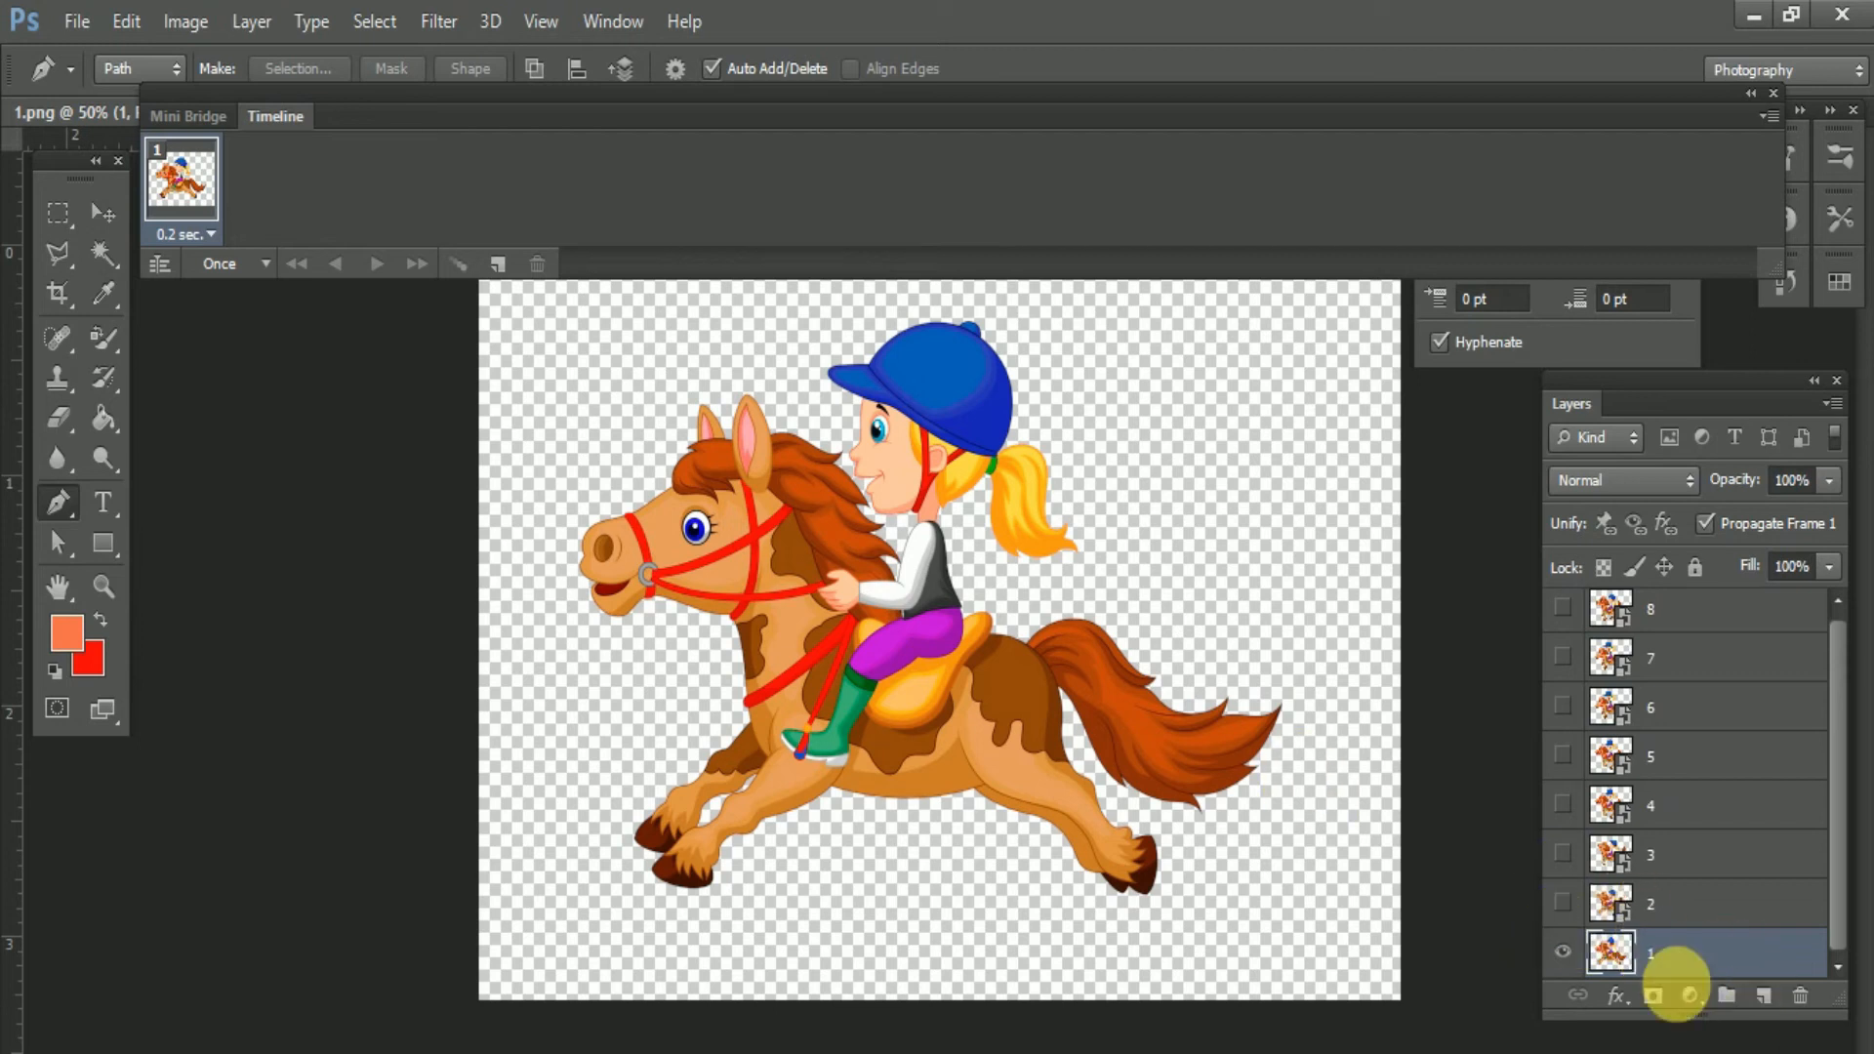
- Add frames 2 and 3 to the animation, with only layer 2 visible in frame 2 and only layer 3 in frame 3
left_click(498, 265)
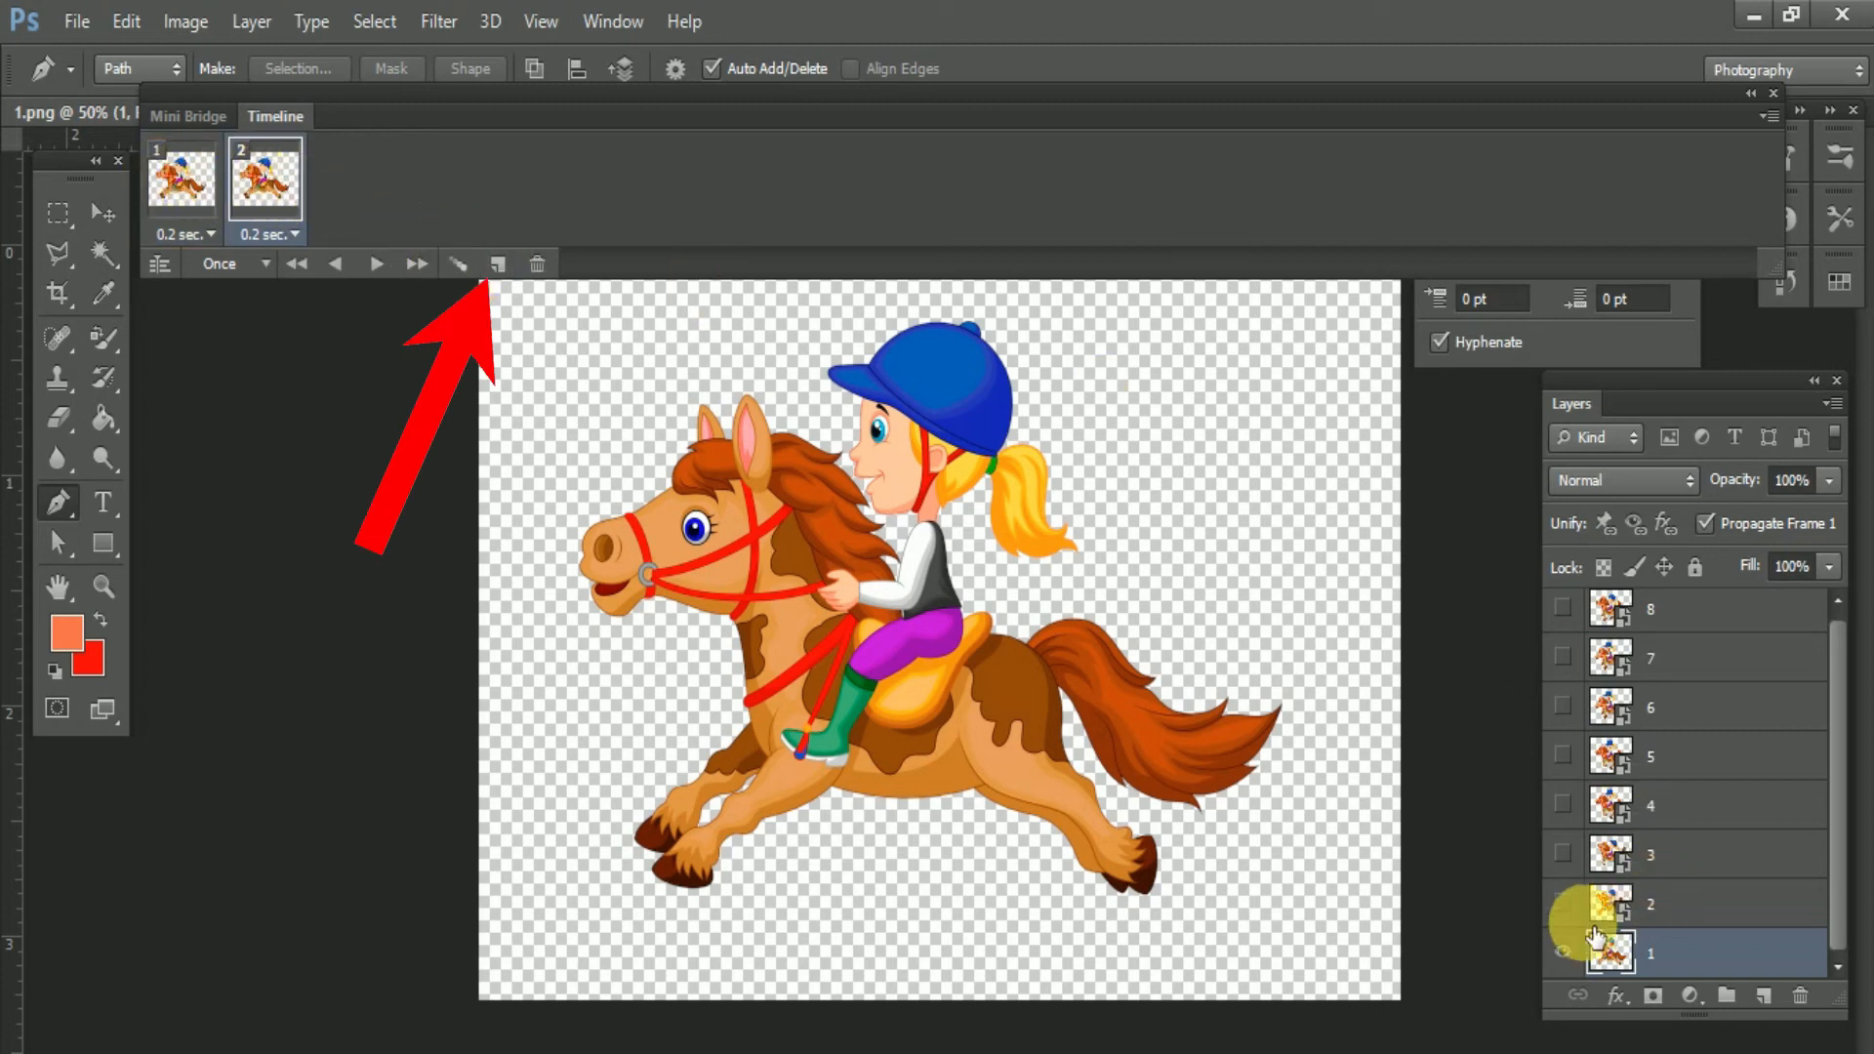
left_click(1566, 952)
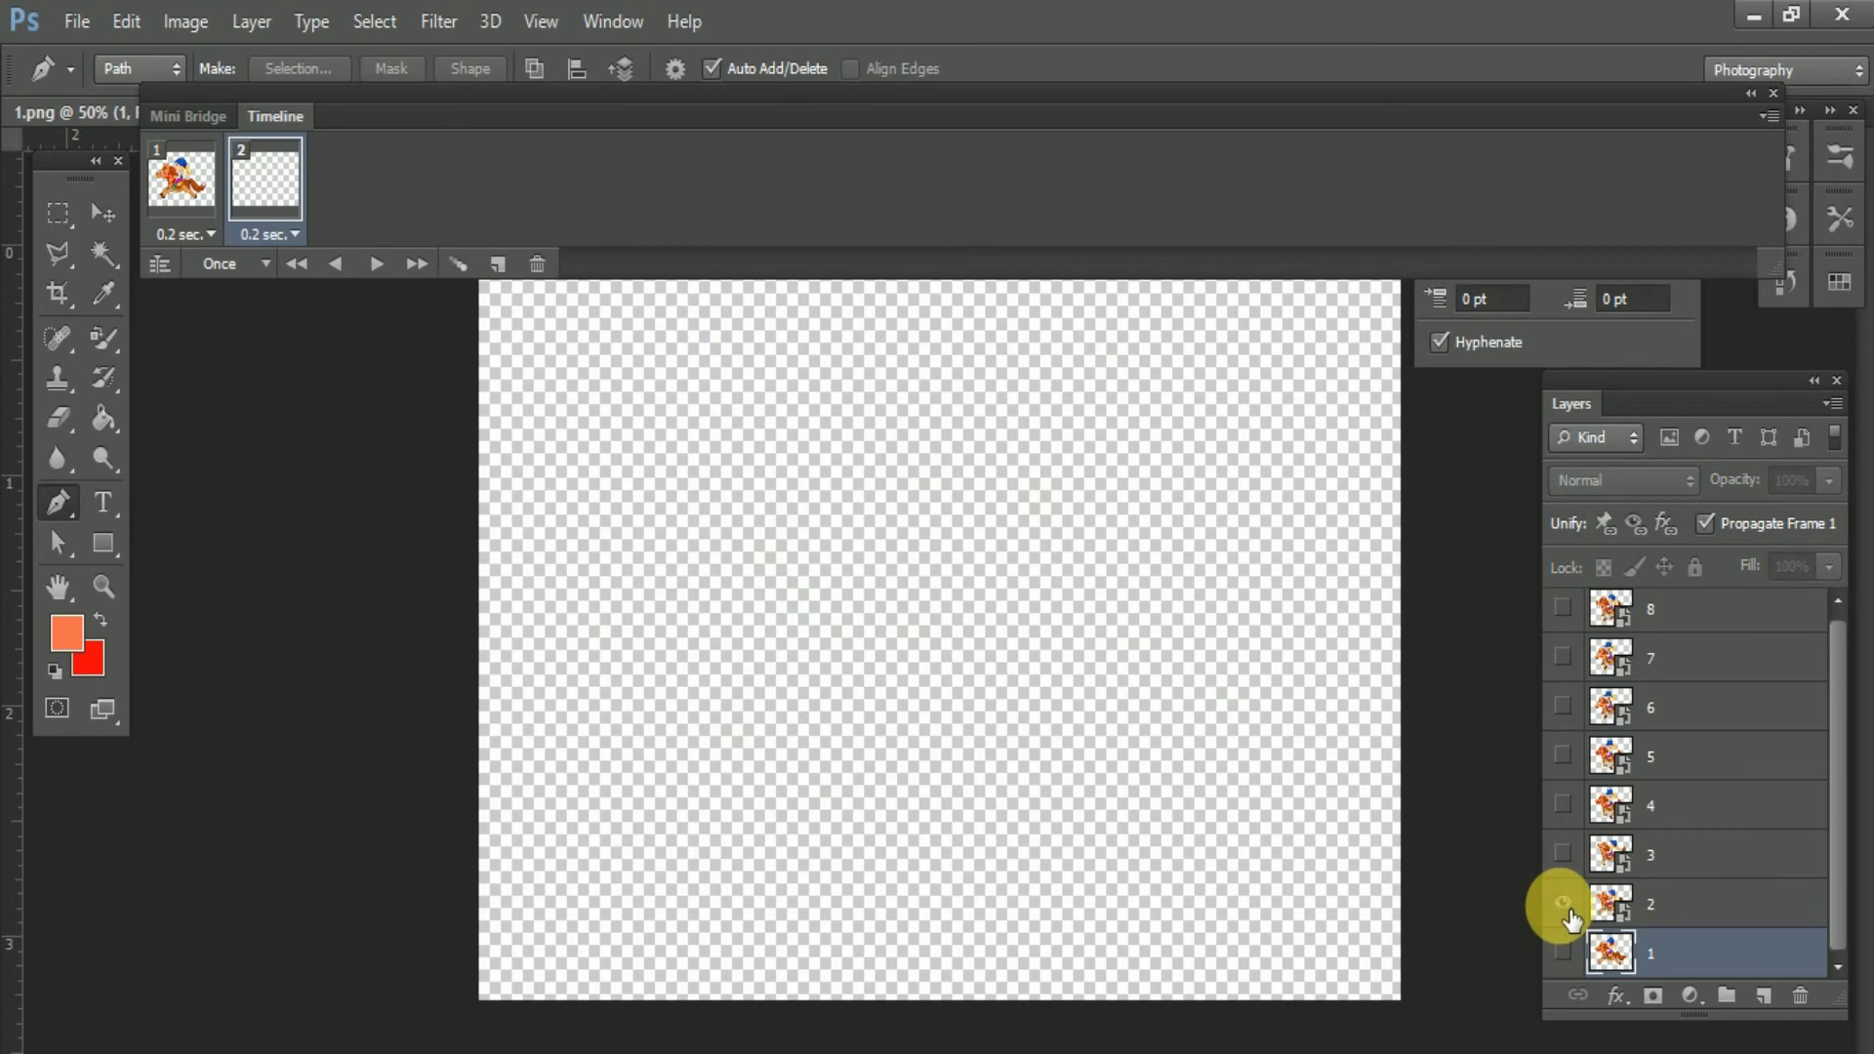
left_click(1563, 904)
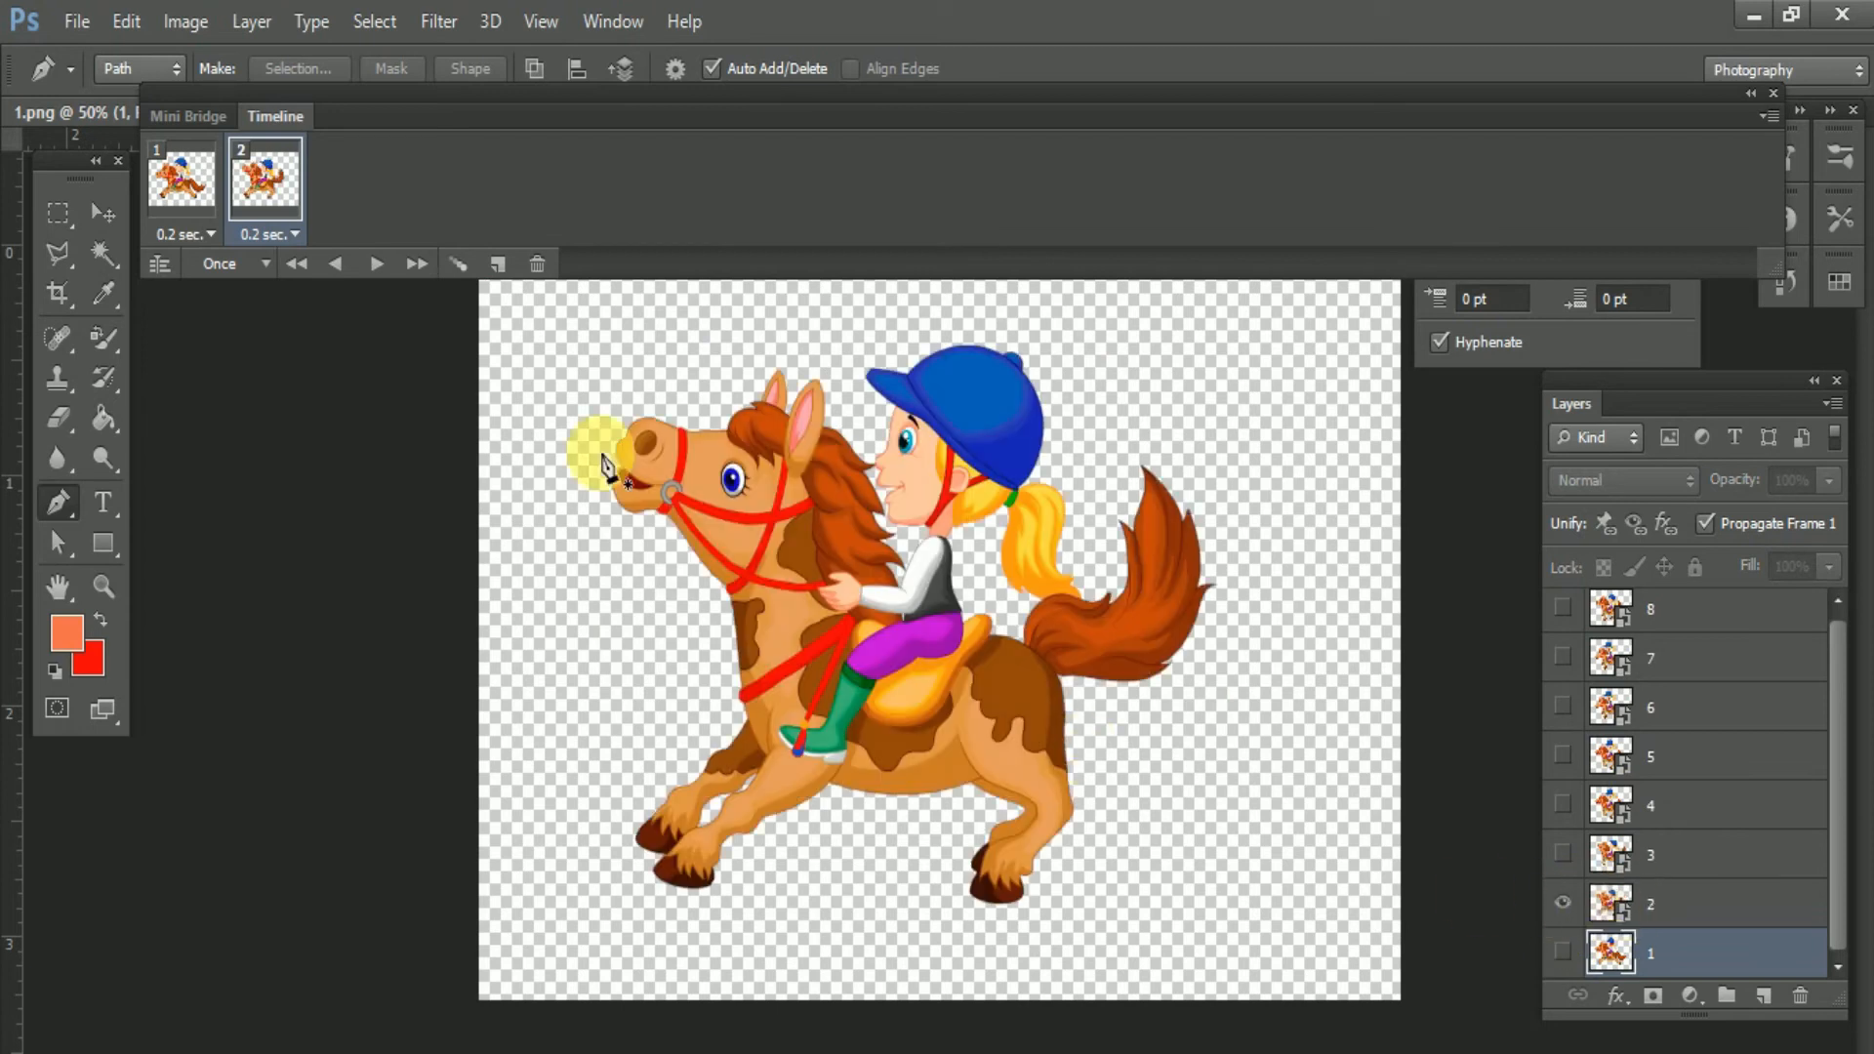
left_click(498, 266)
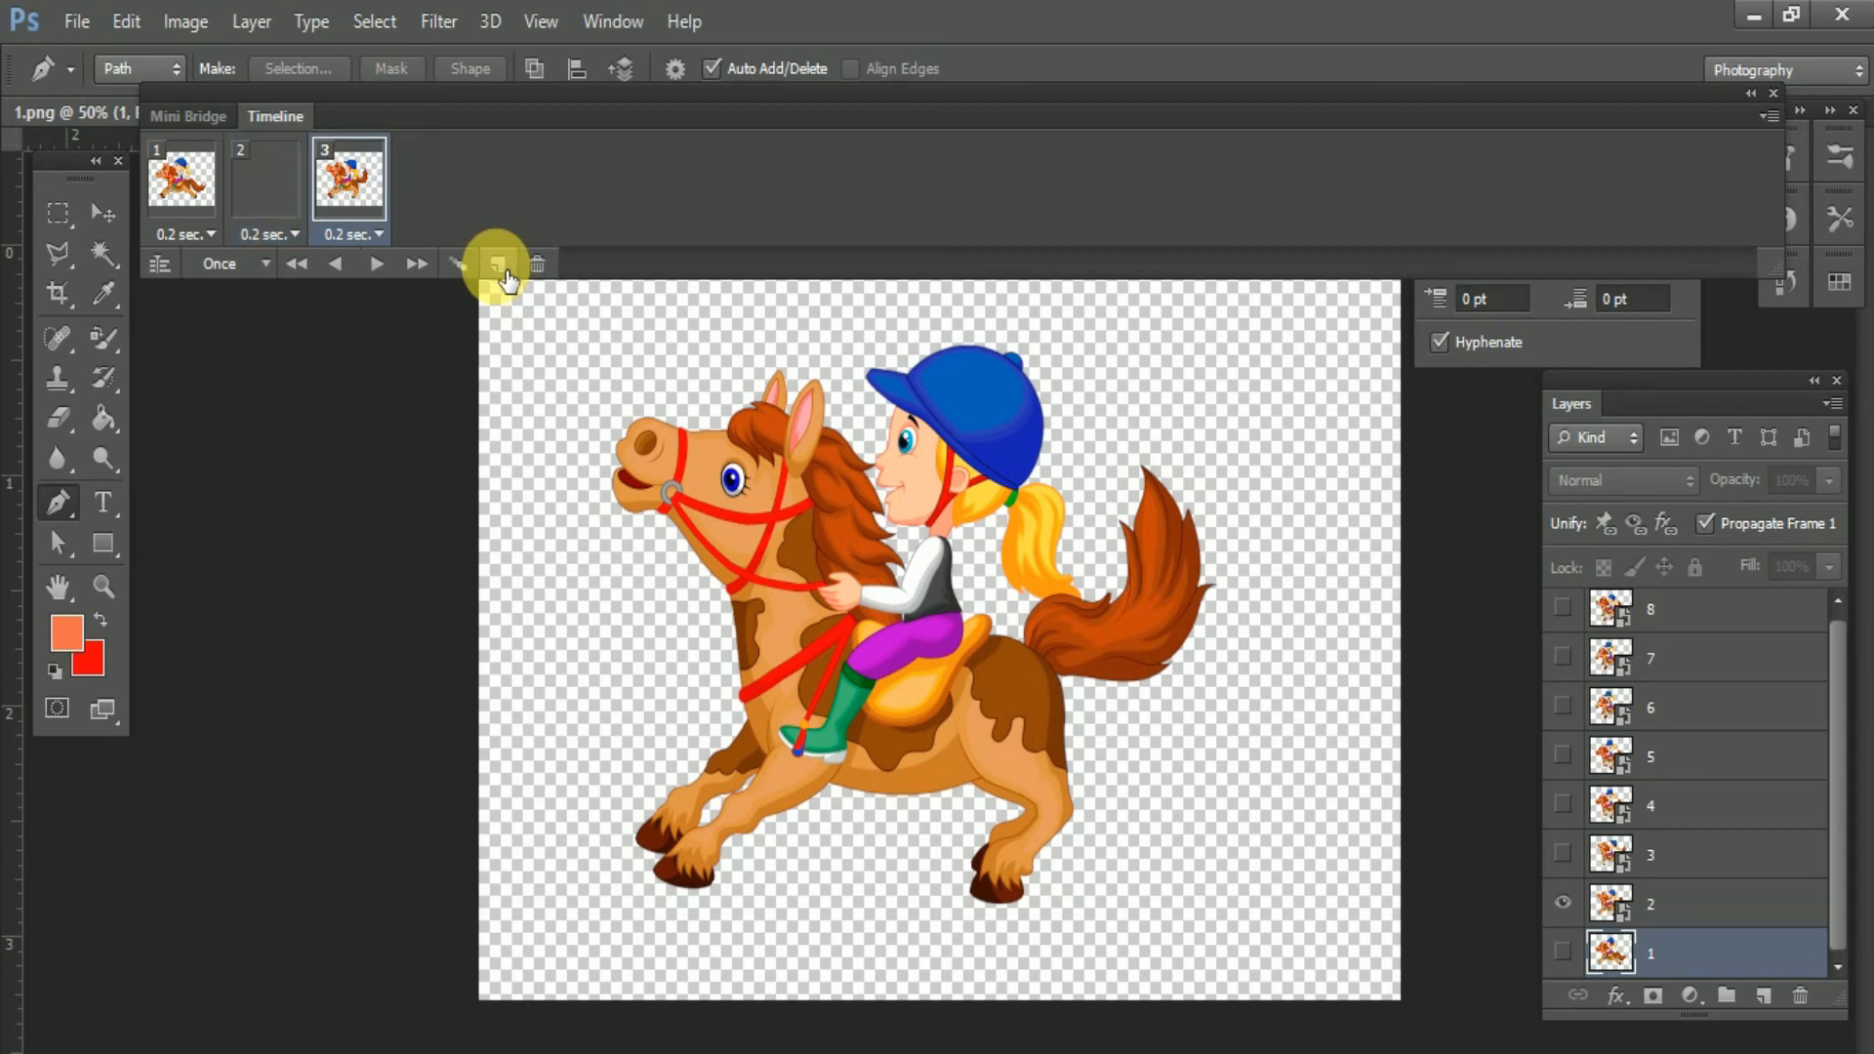
left_click(1609, 855)
left_click(1564, 855)
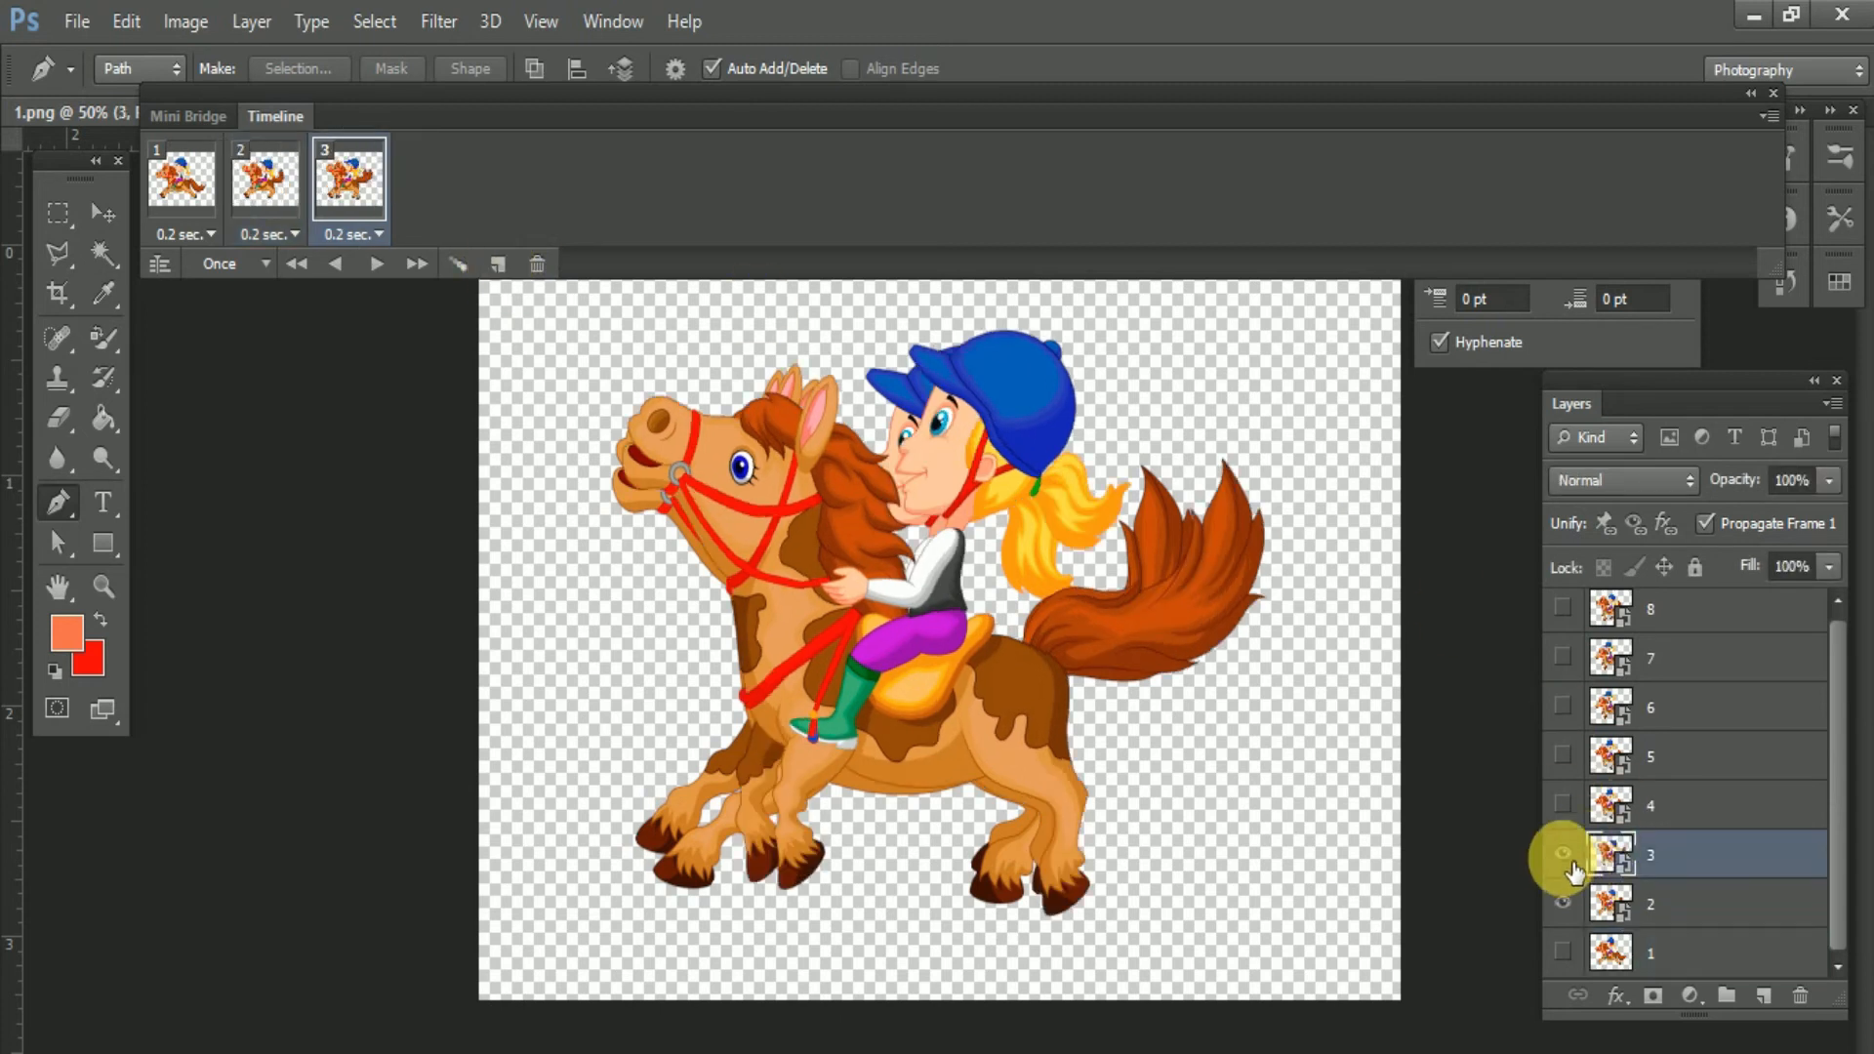
left_click(1565, 904)
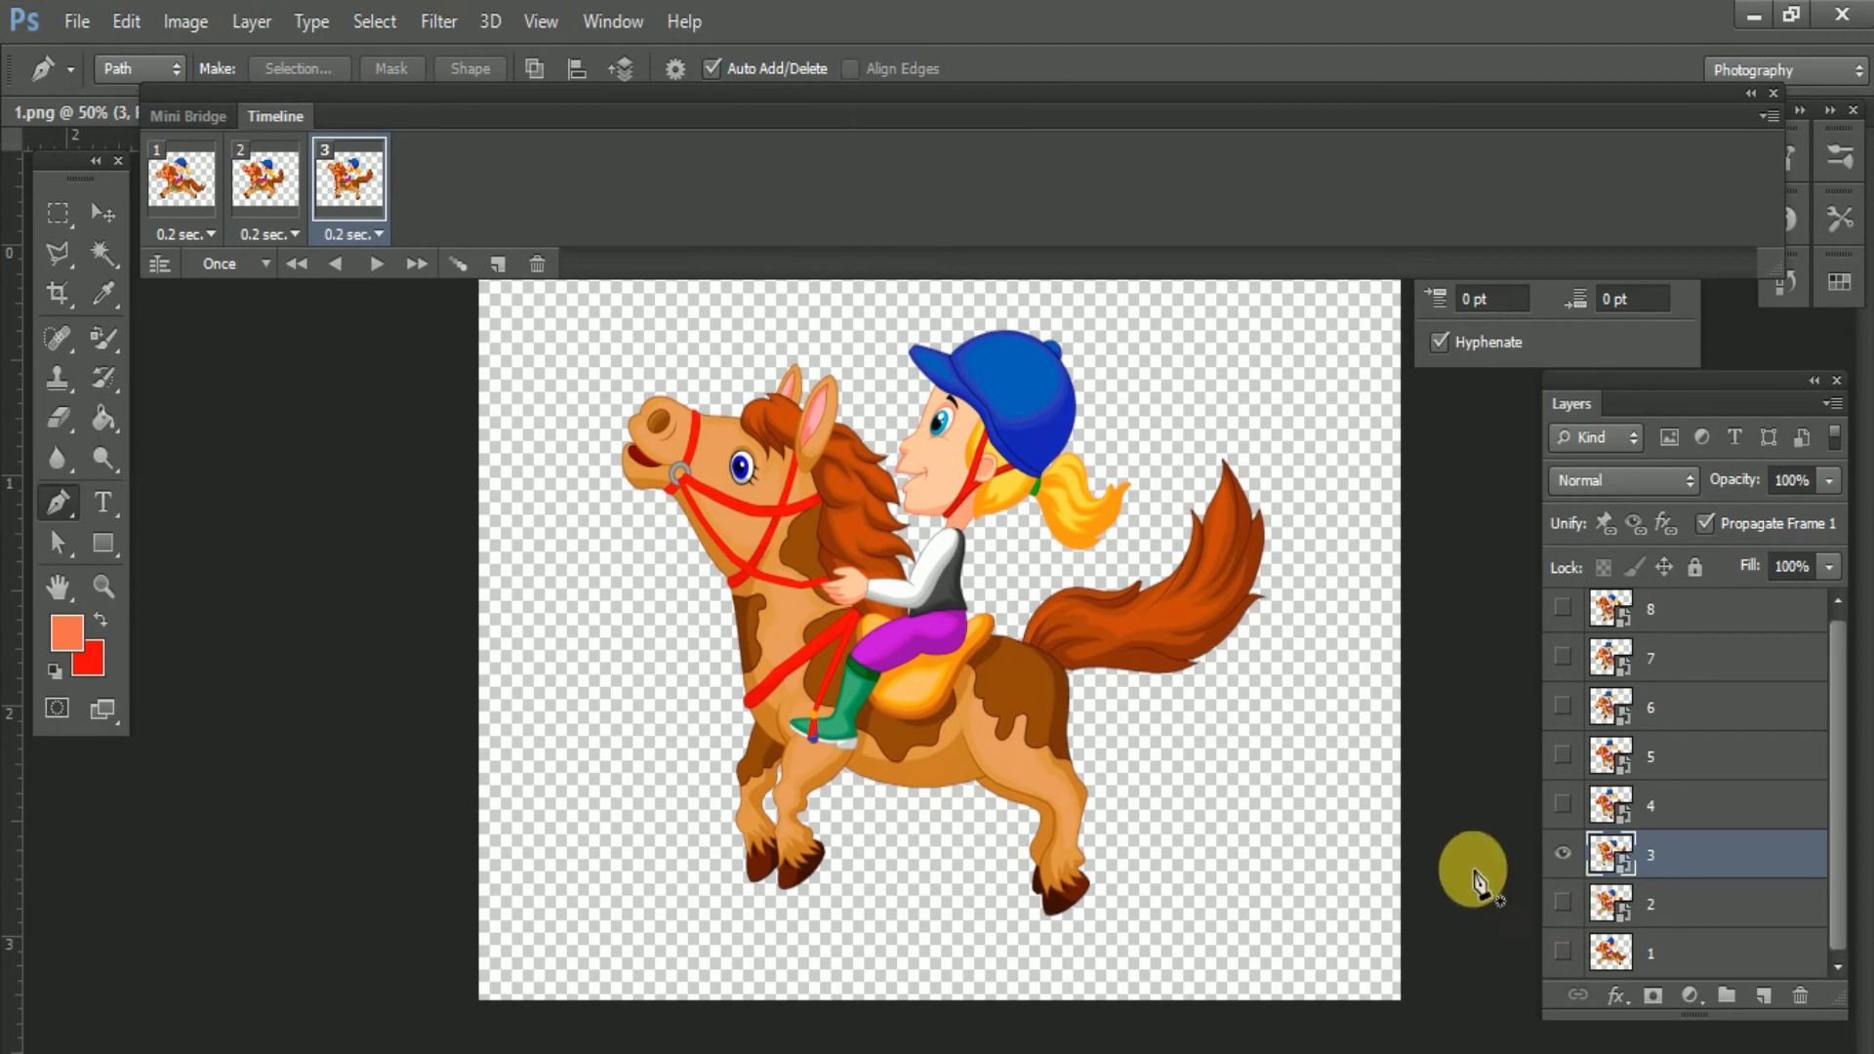
- Add frames 4 and 5 to the animation, showing only layer 4 in frame 4 and only layer 5 in frame 5
left_click(500, 265)
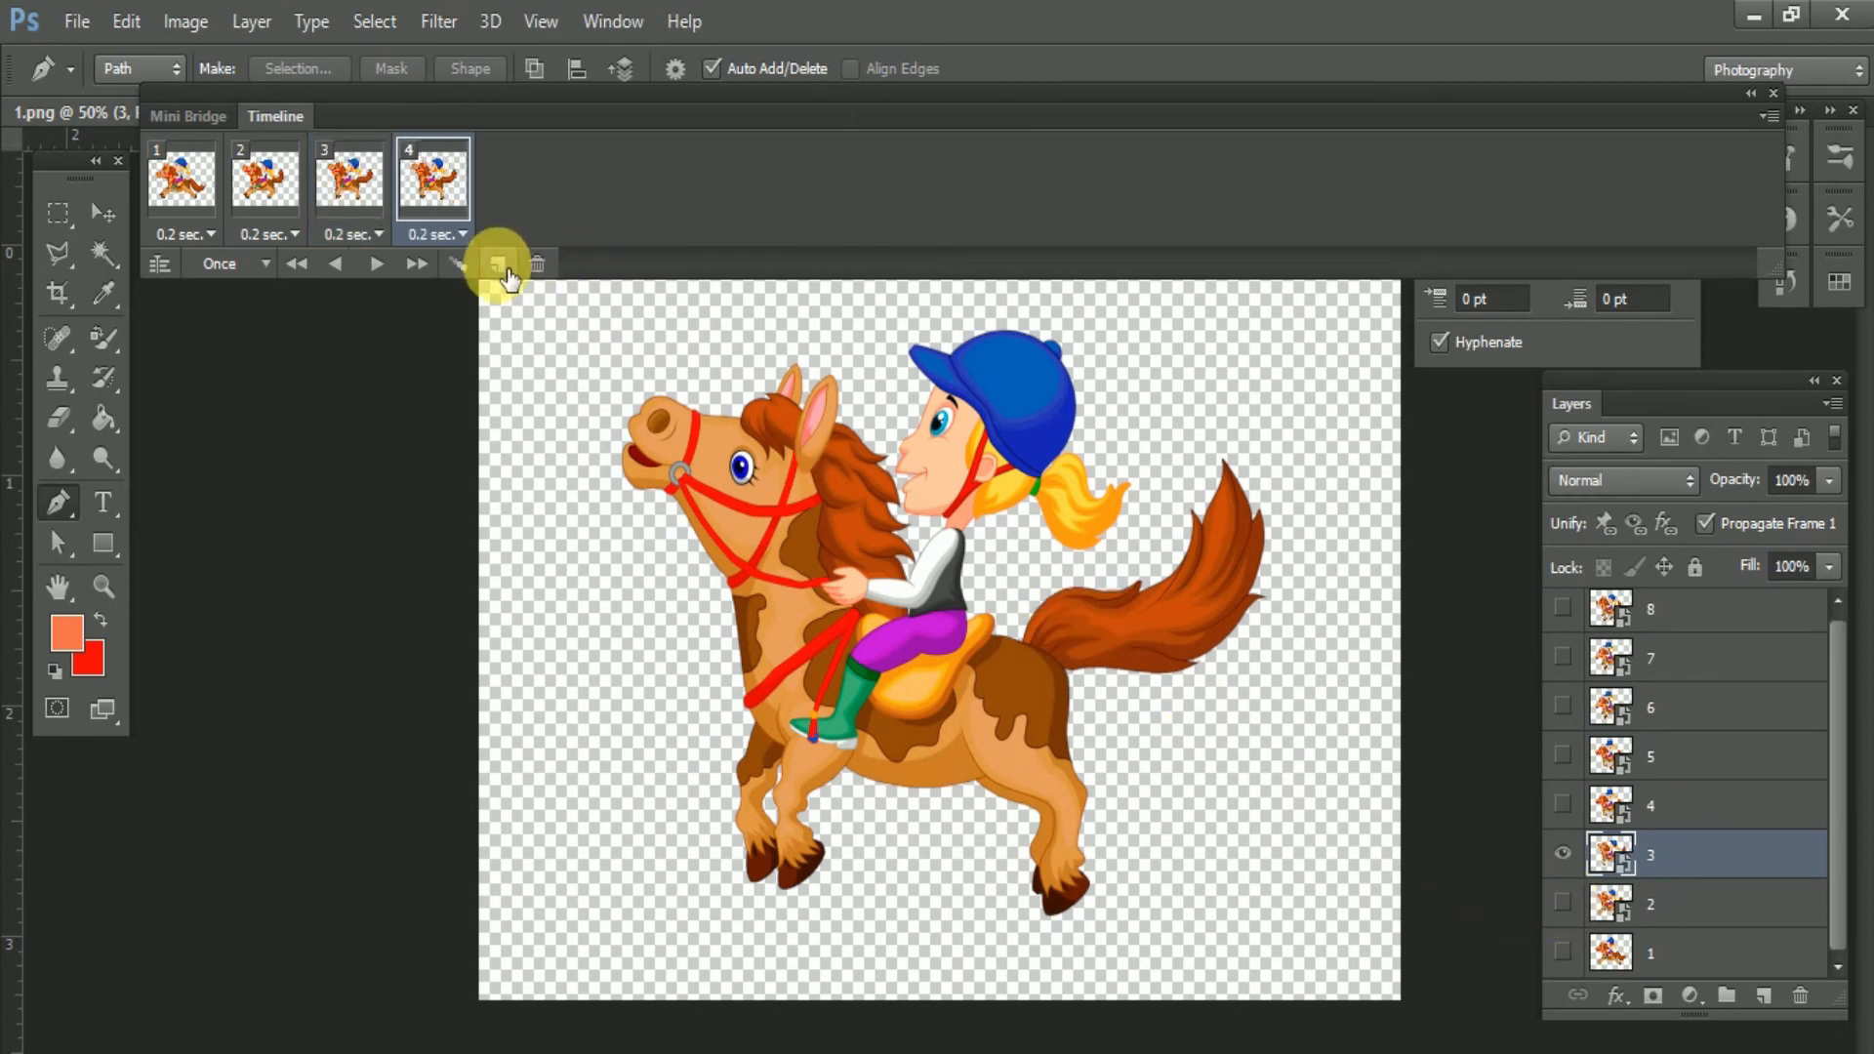
left_click(1628, 815)
left_click(1563, 805)
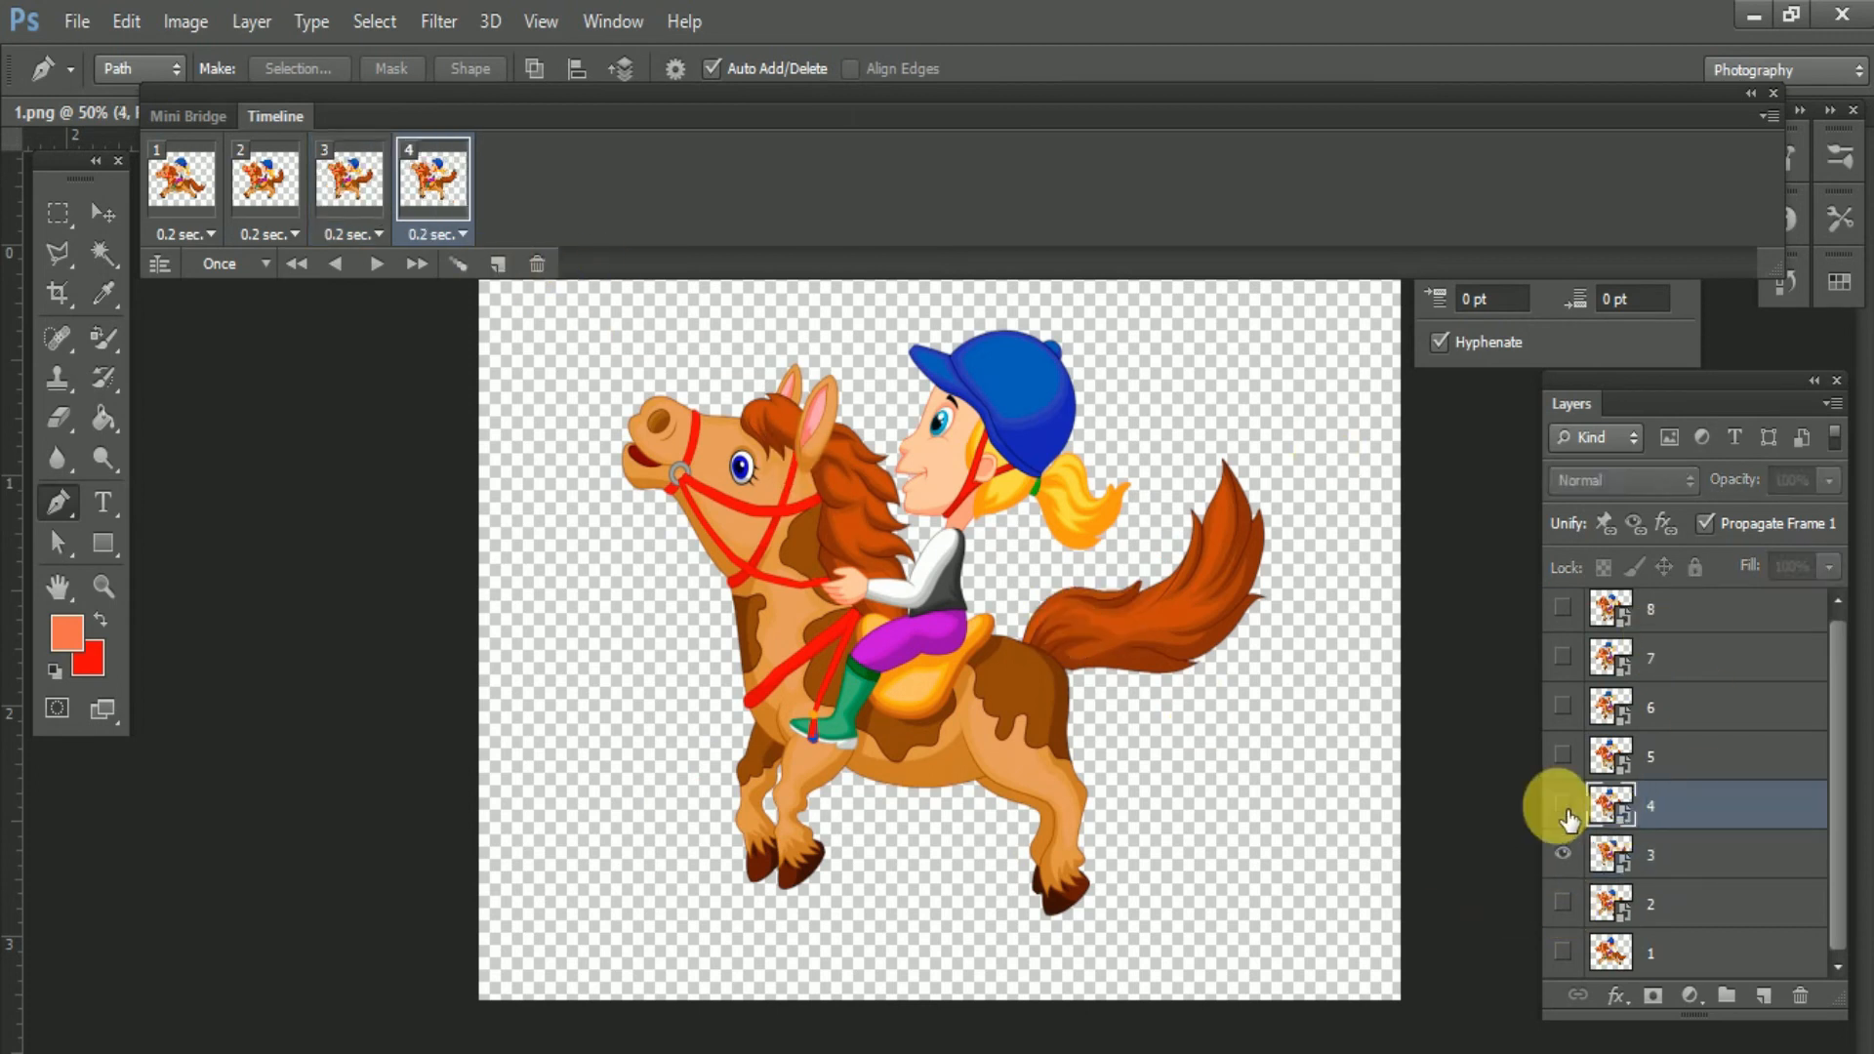
left_click(1563, 855)
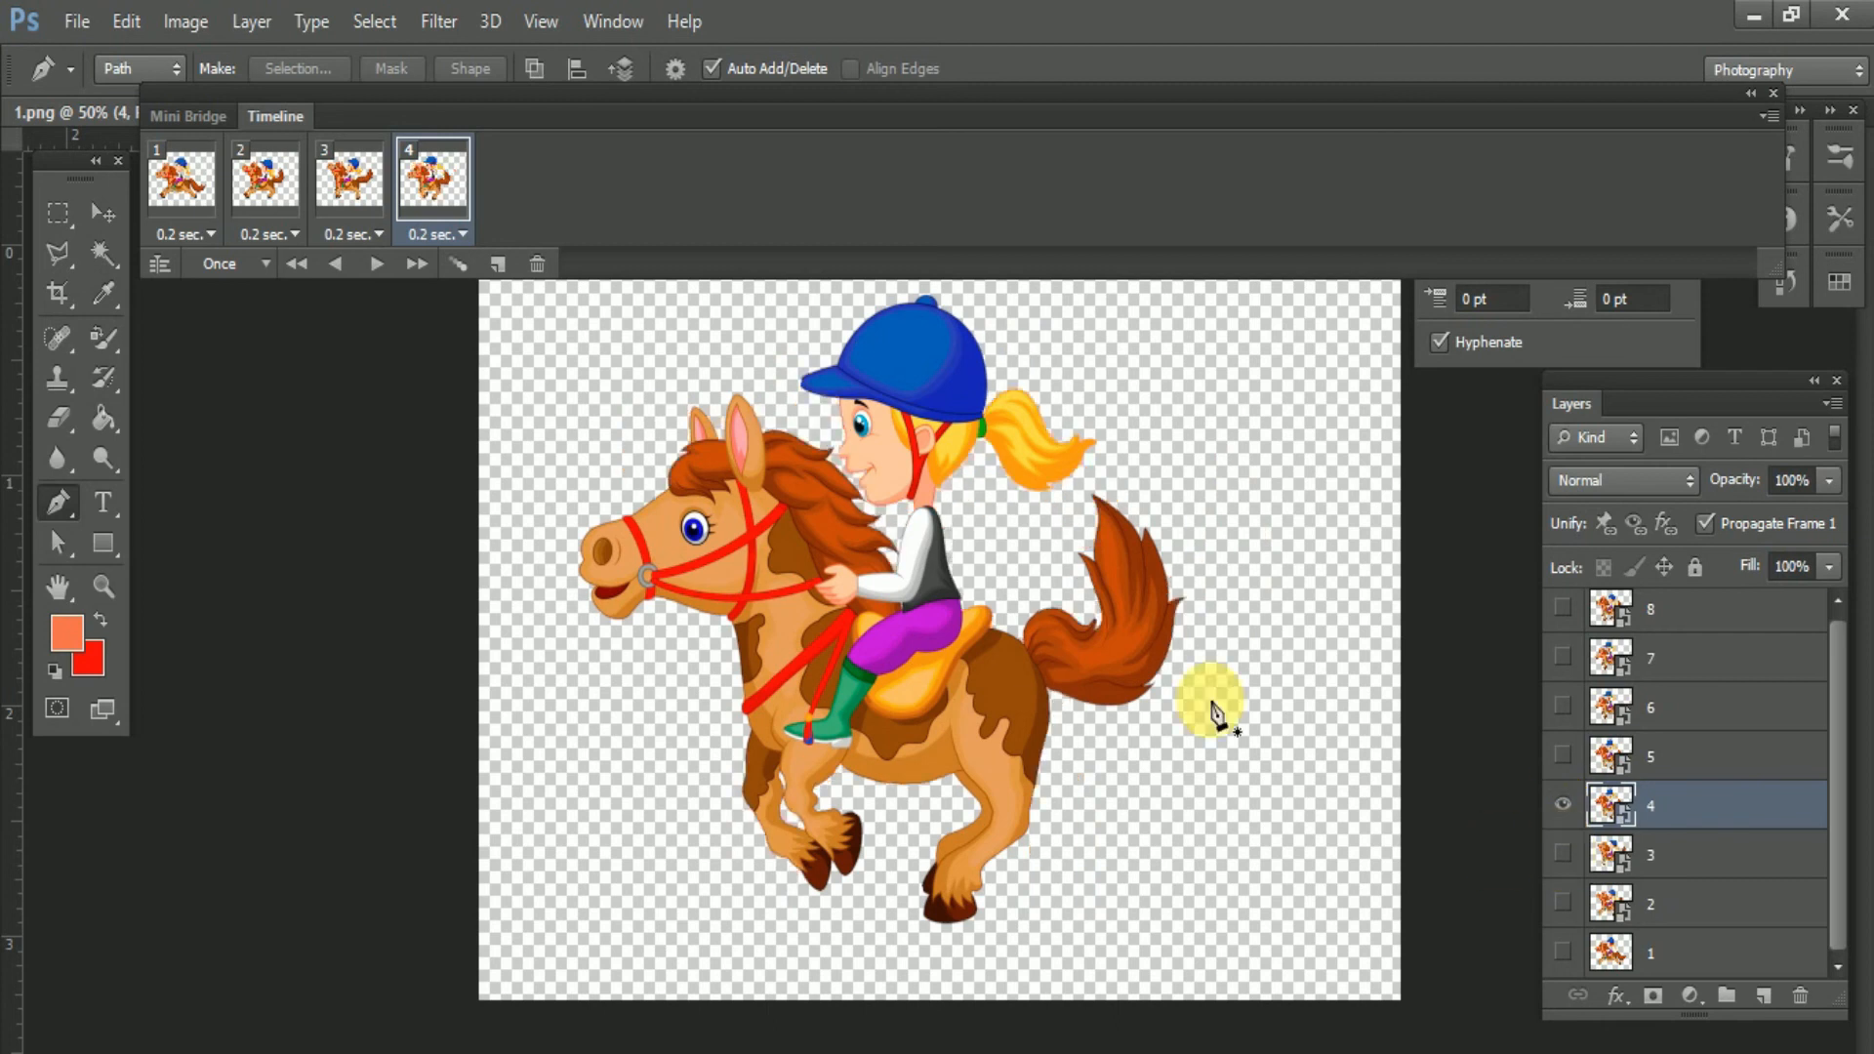
left_click(500, 268)
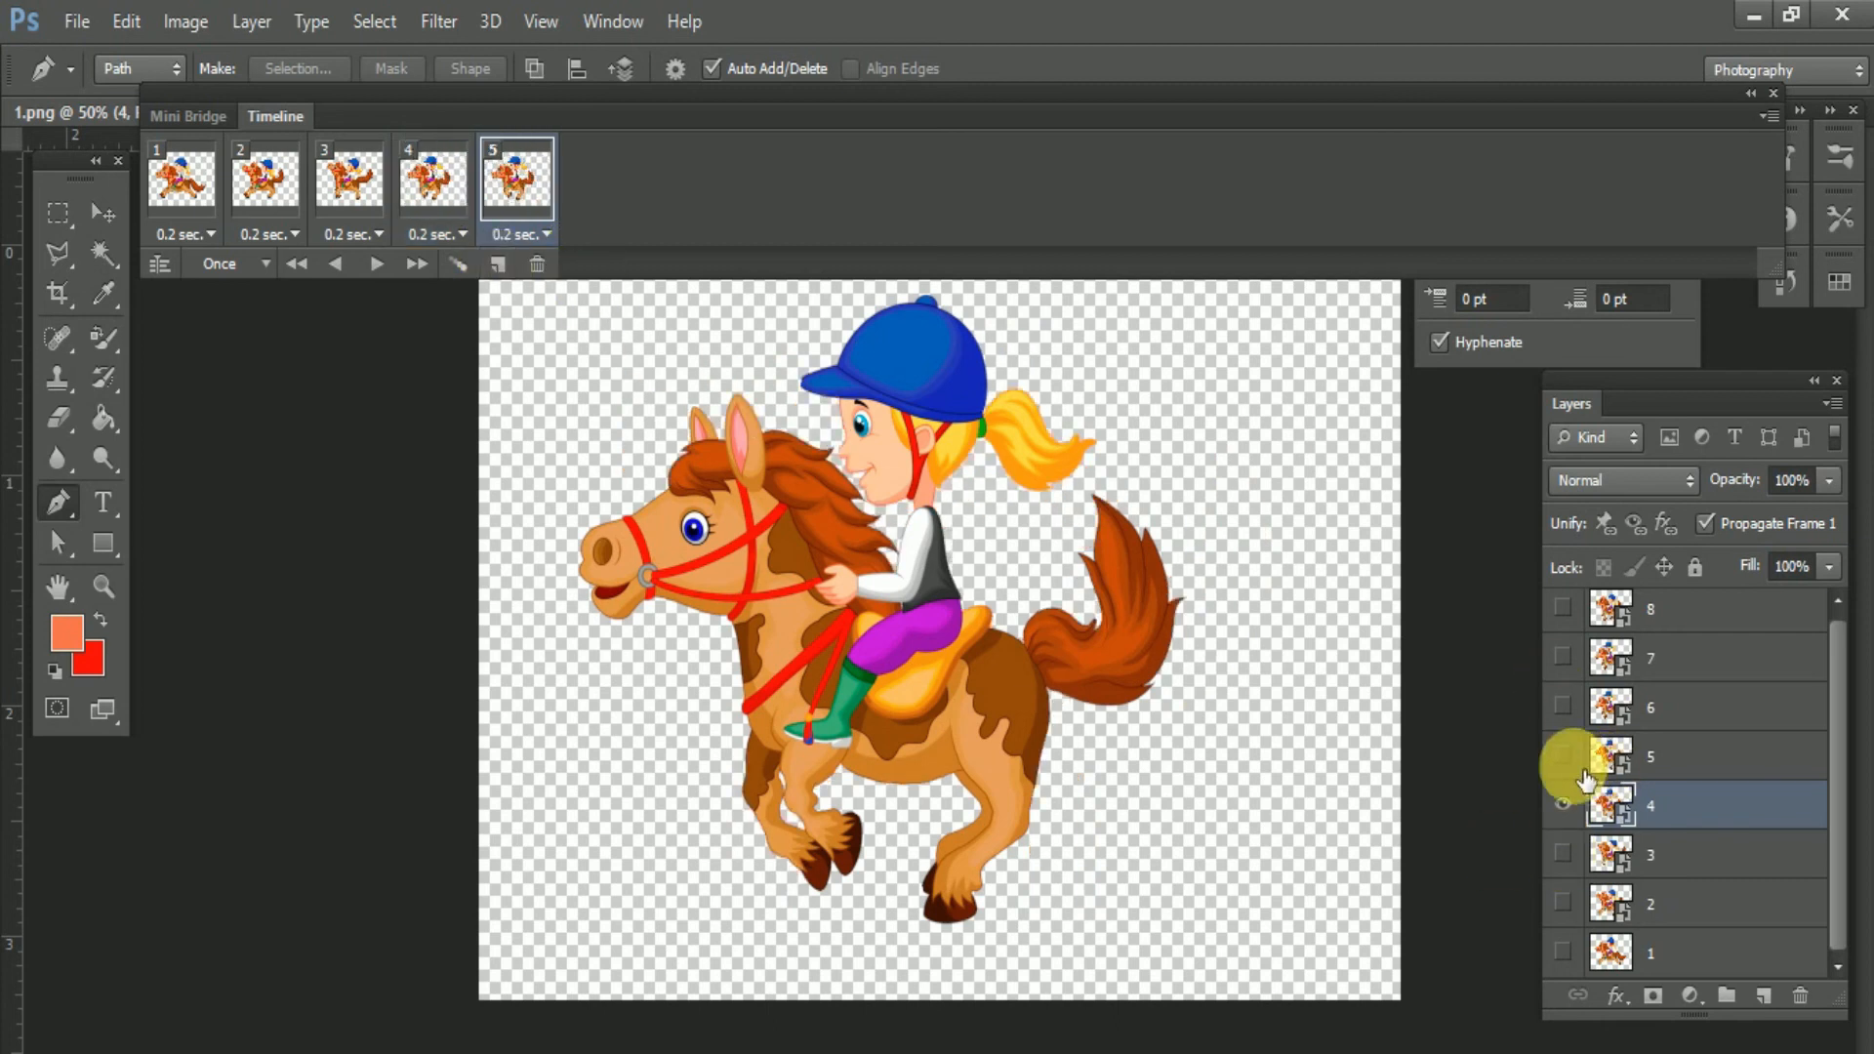
left_click(1563, 756)
left_click(1563, 805)
- Add frames 6, 7 and 8 to the animation, each showing only the layer with the matching number
left_click(502, 260)
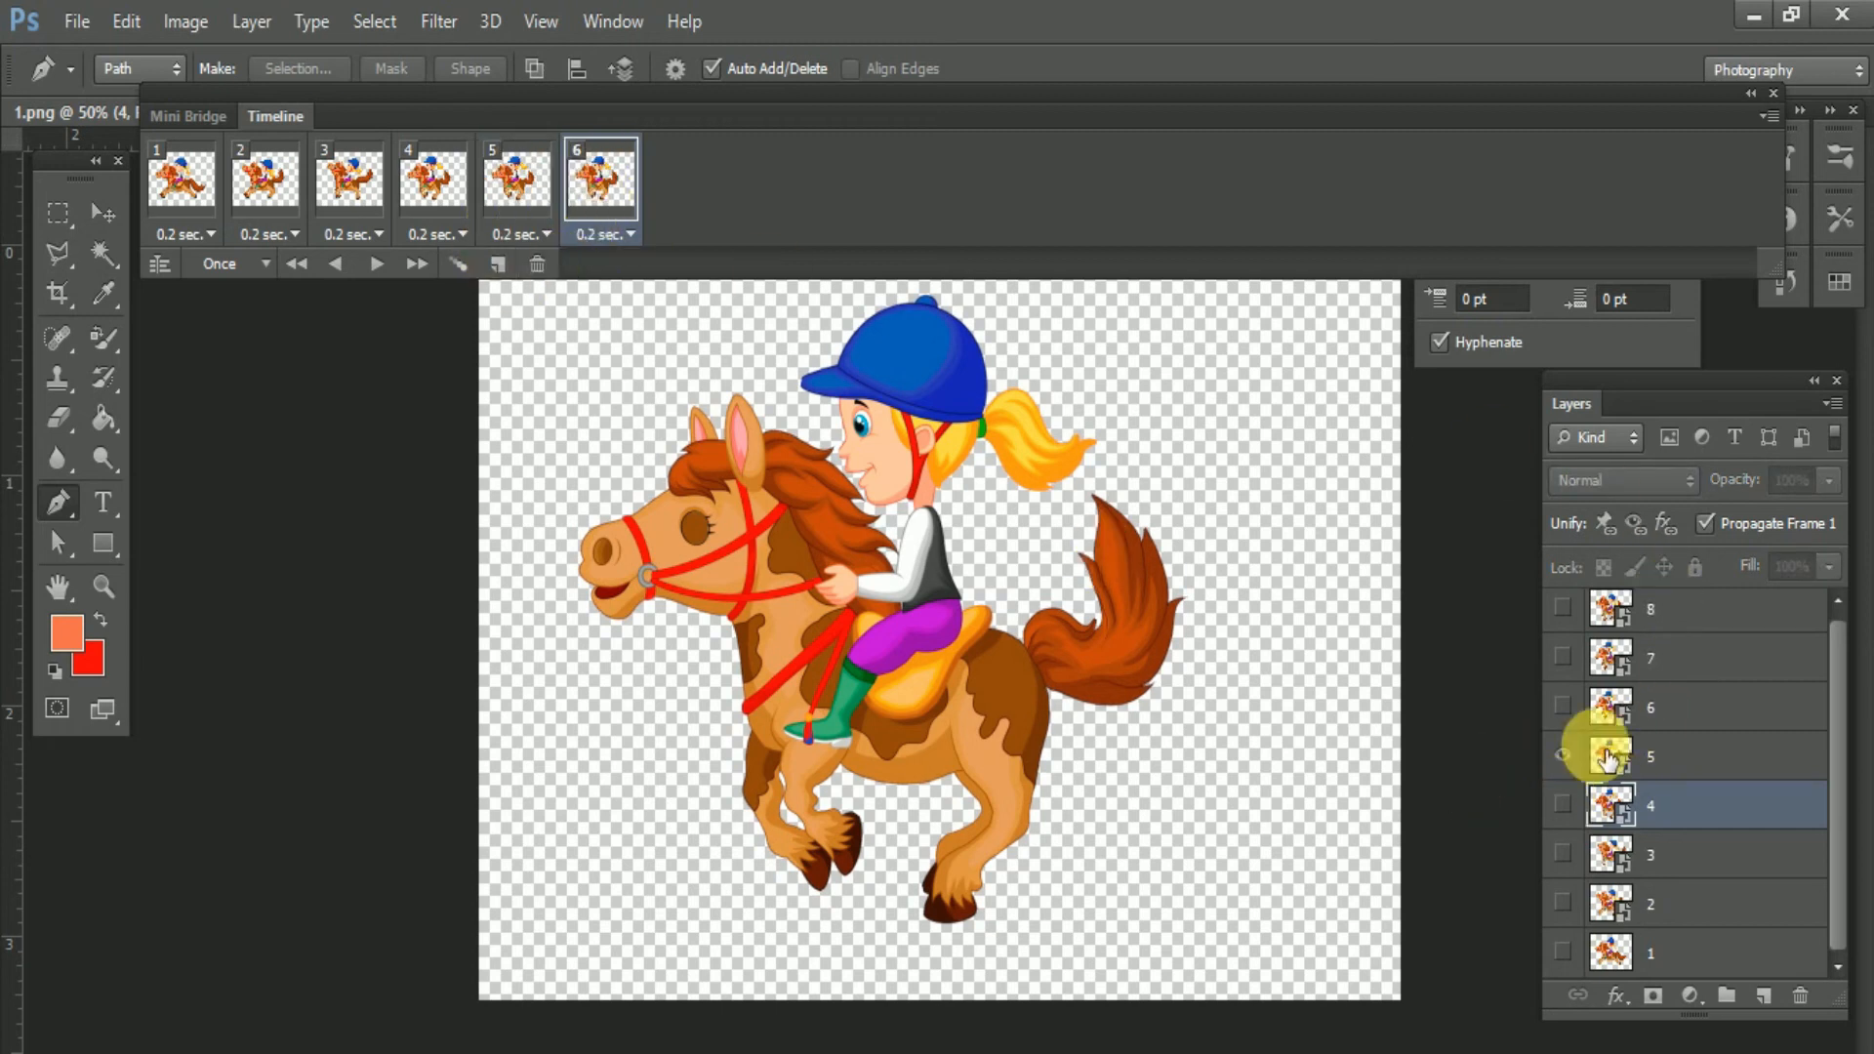
left_click(1563, 710)
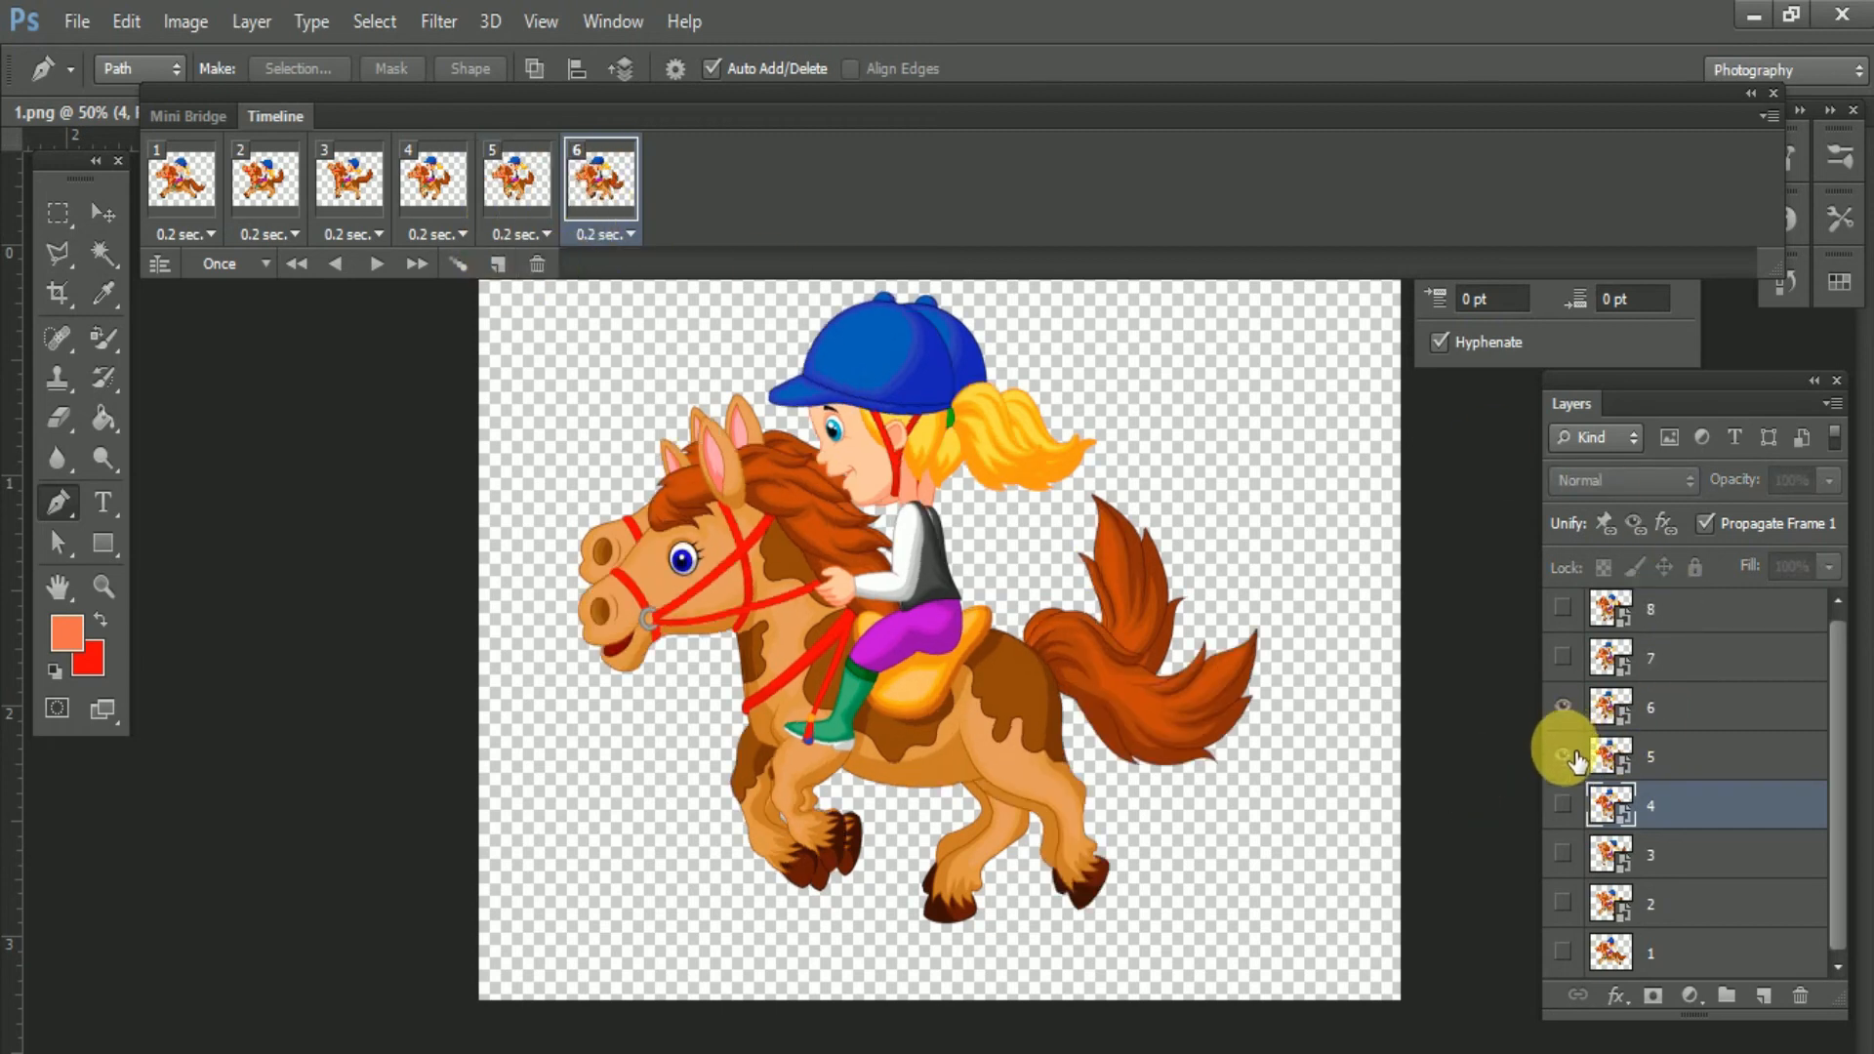
left_click(1564, 757)
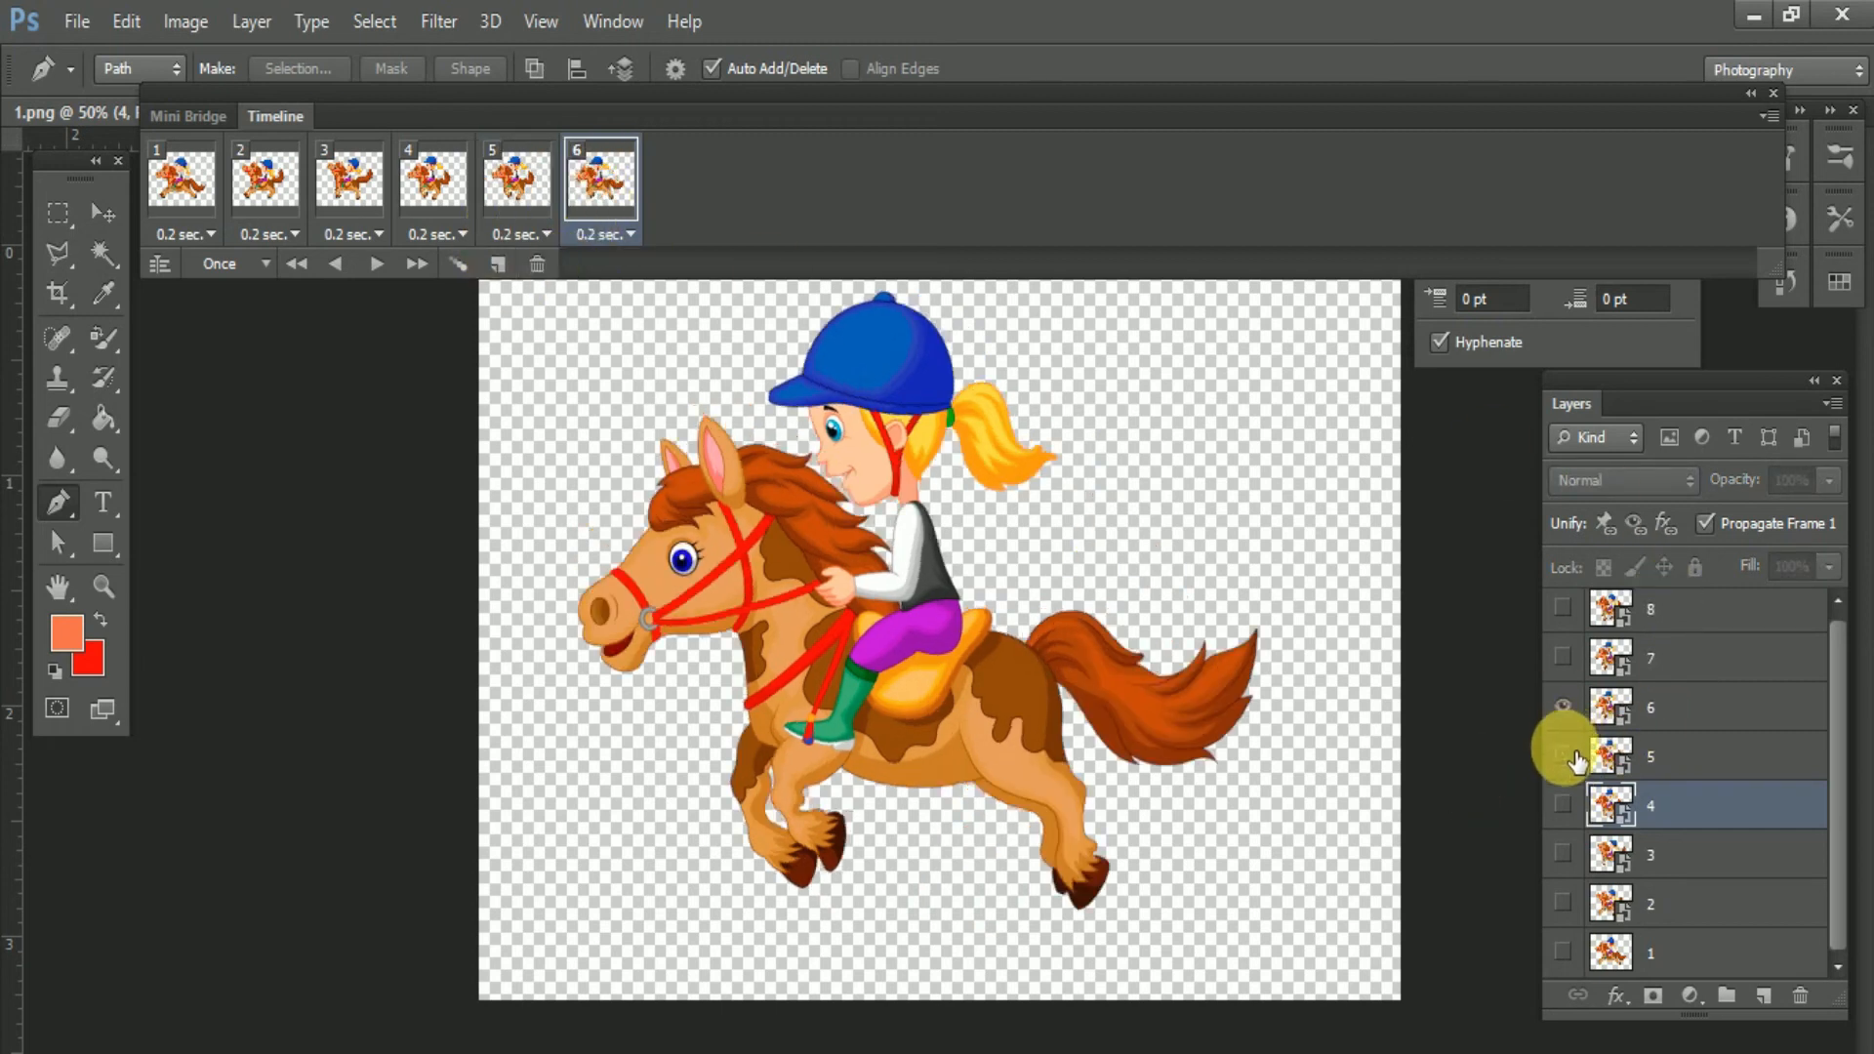
left_click(511, 266)
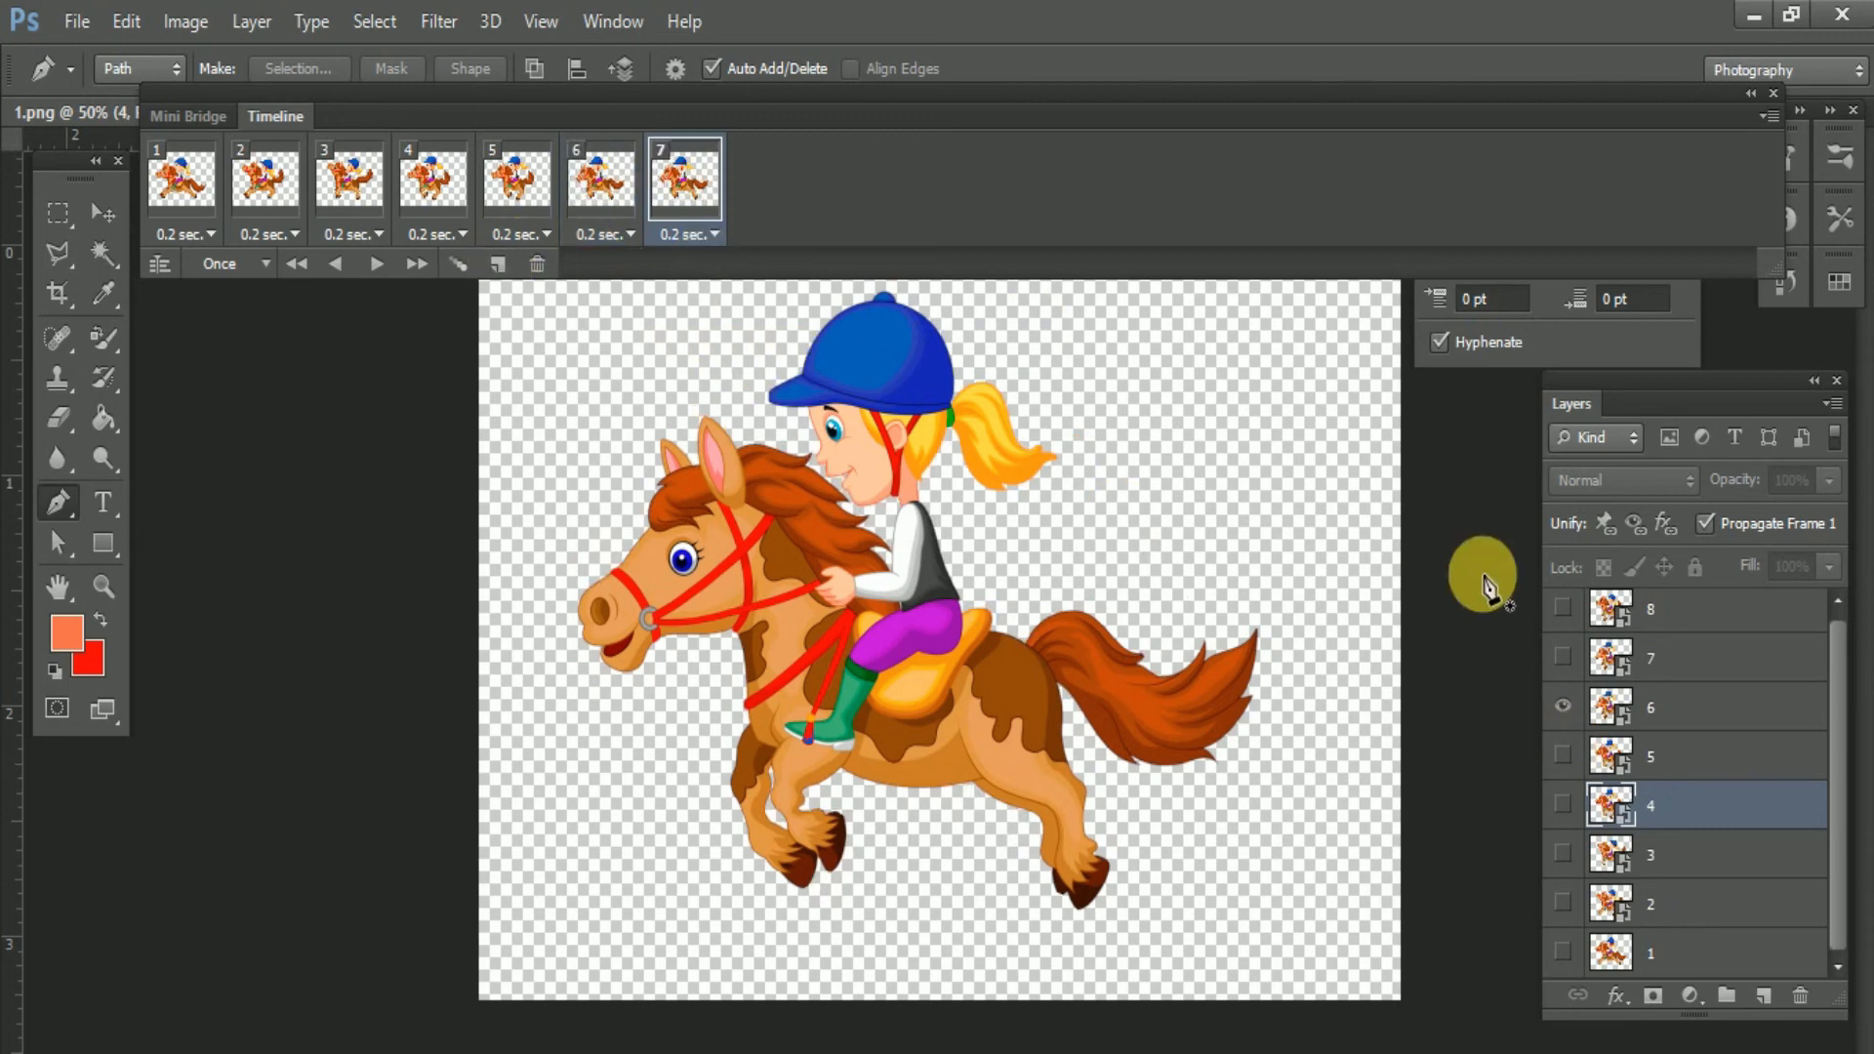
left_click(1564, 658)
left_click(1564, 707)
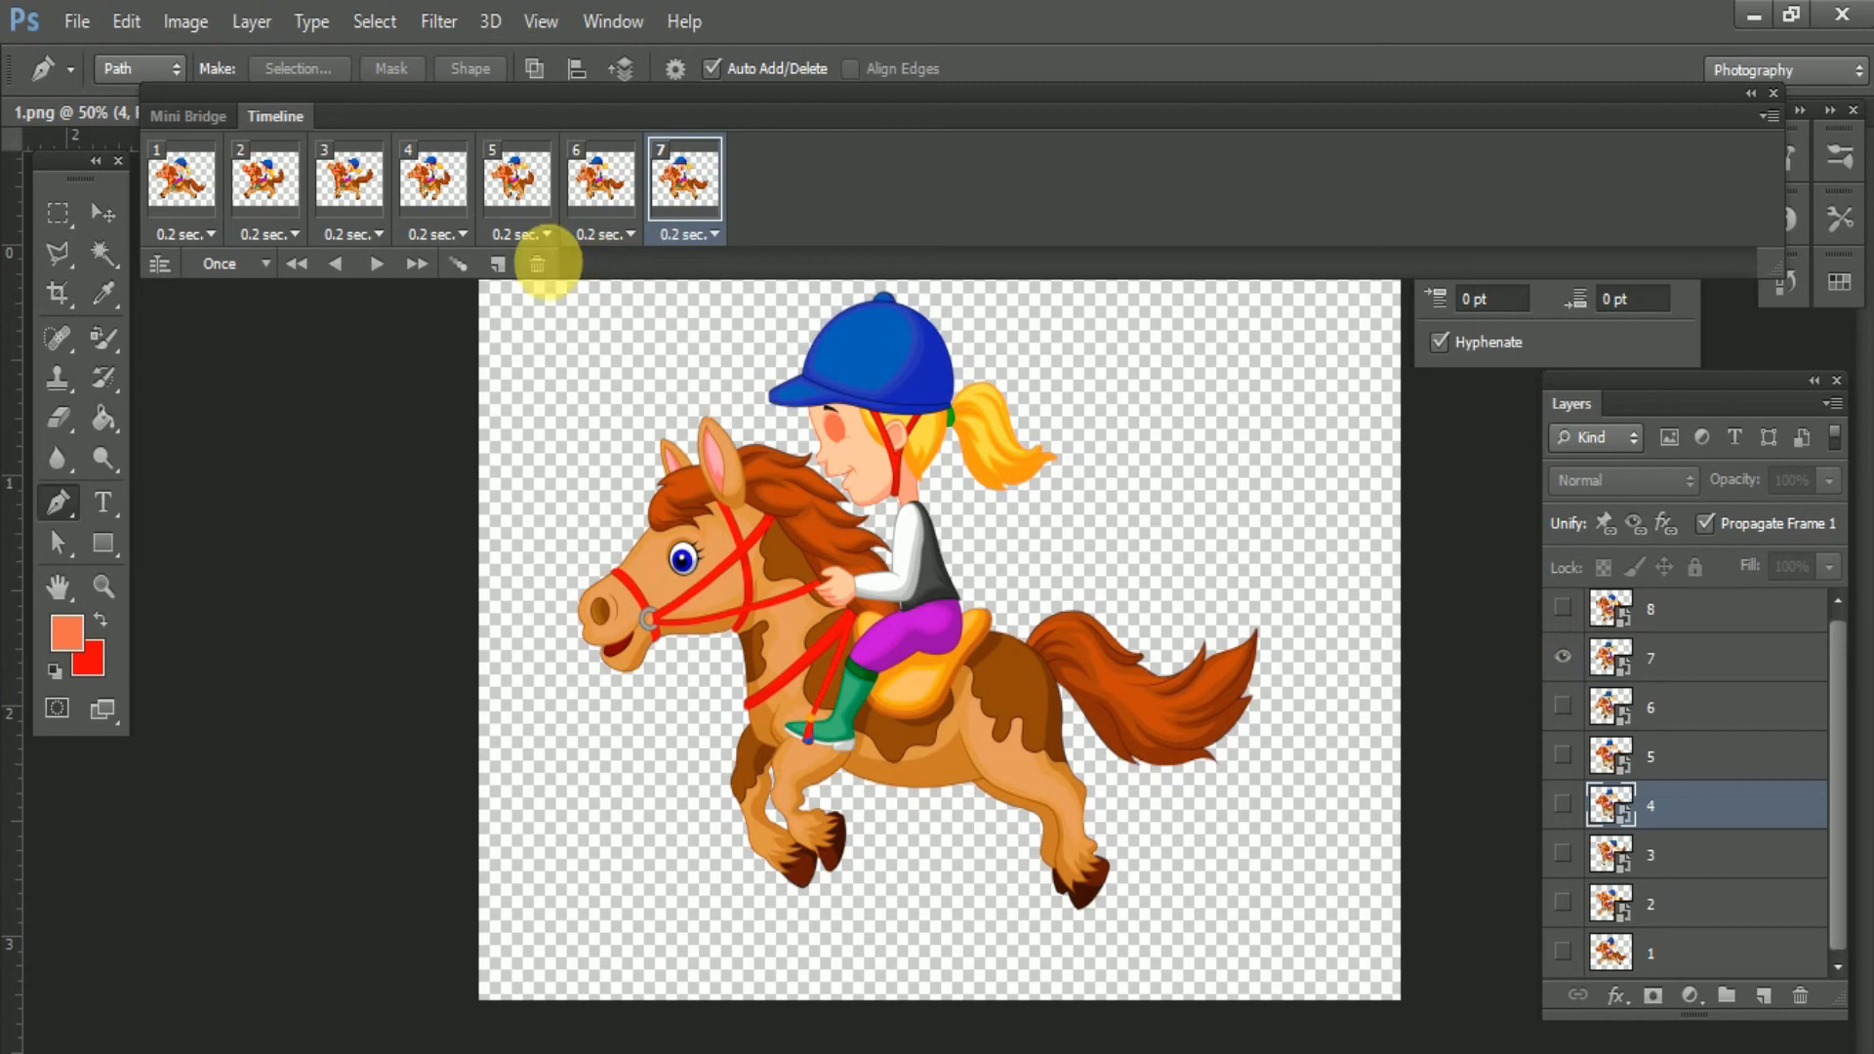
left_click(496, 265)
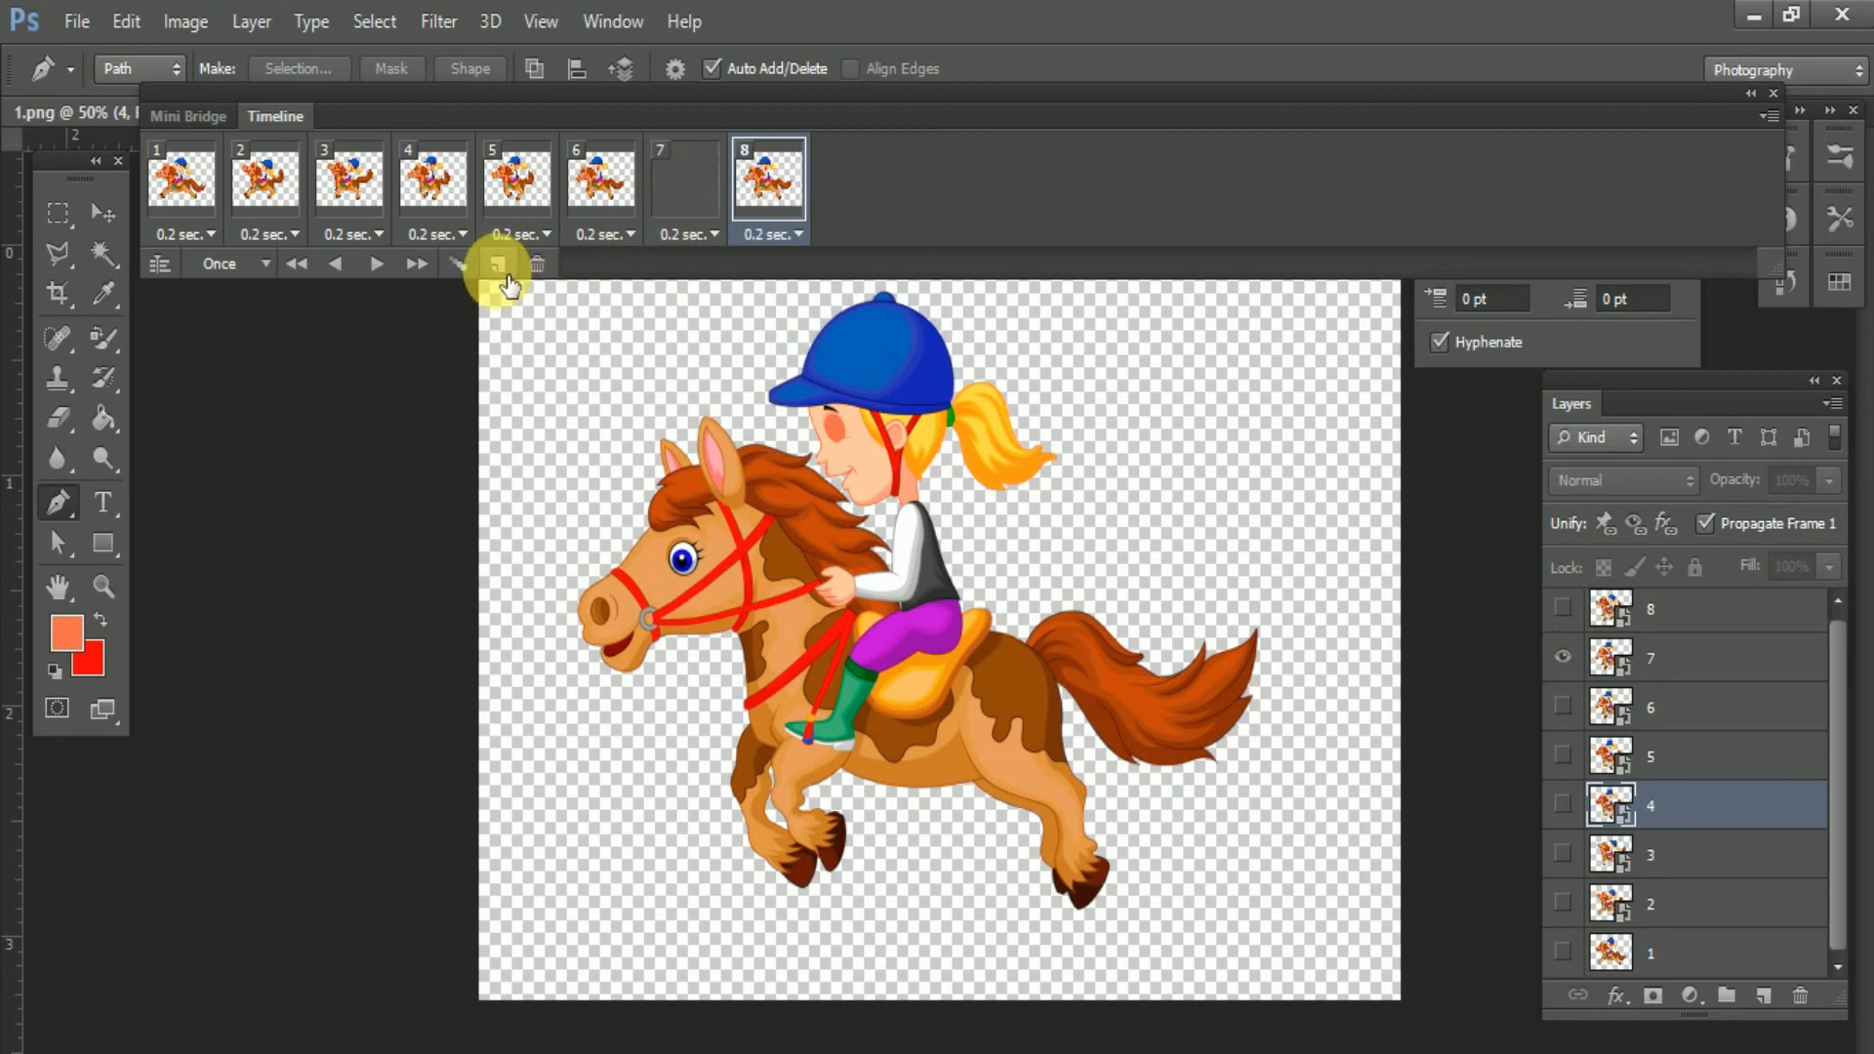
left_click(1564, 609)
left_click(1564, 658)
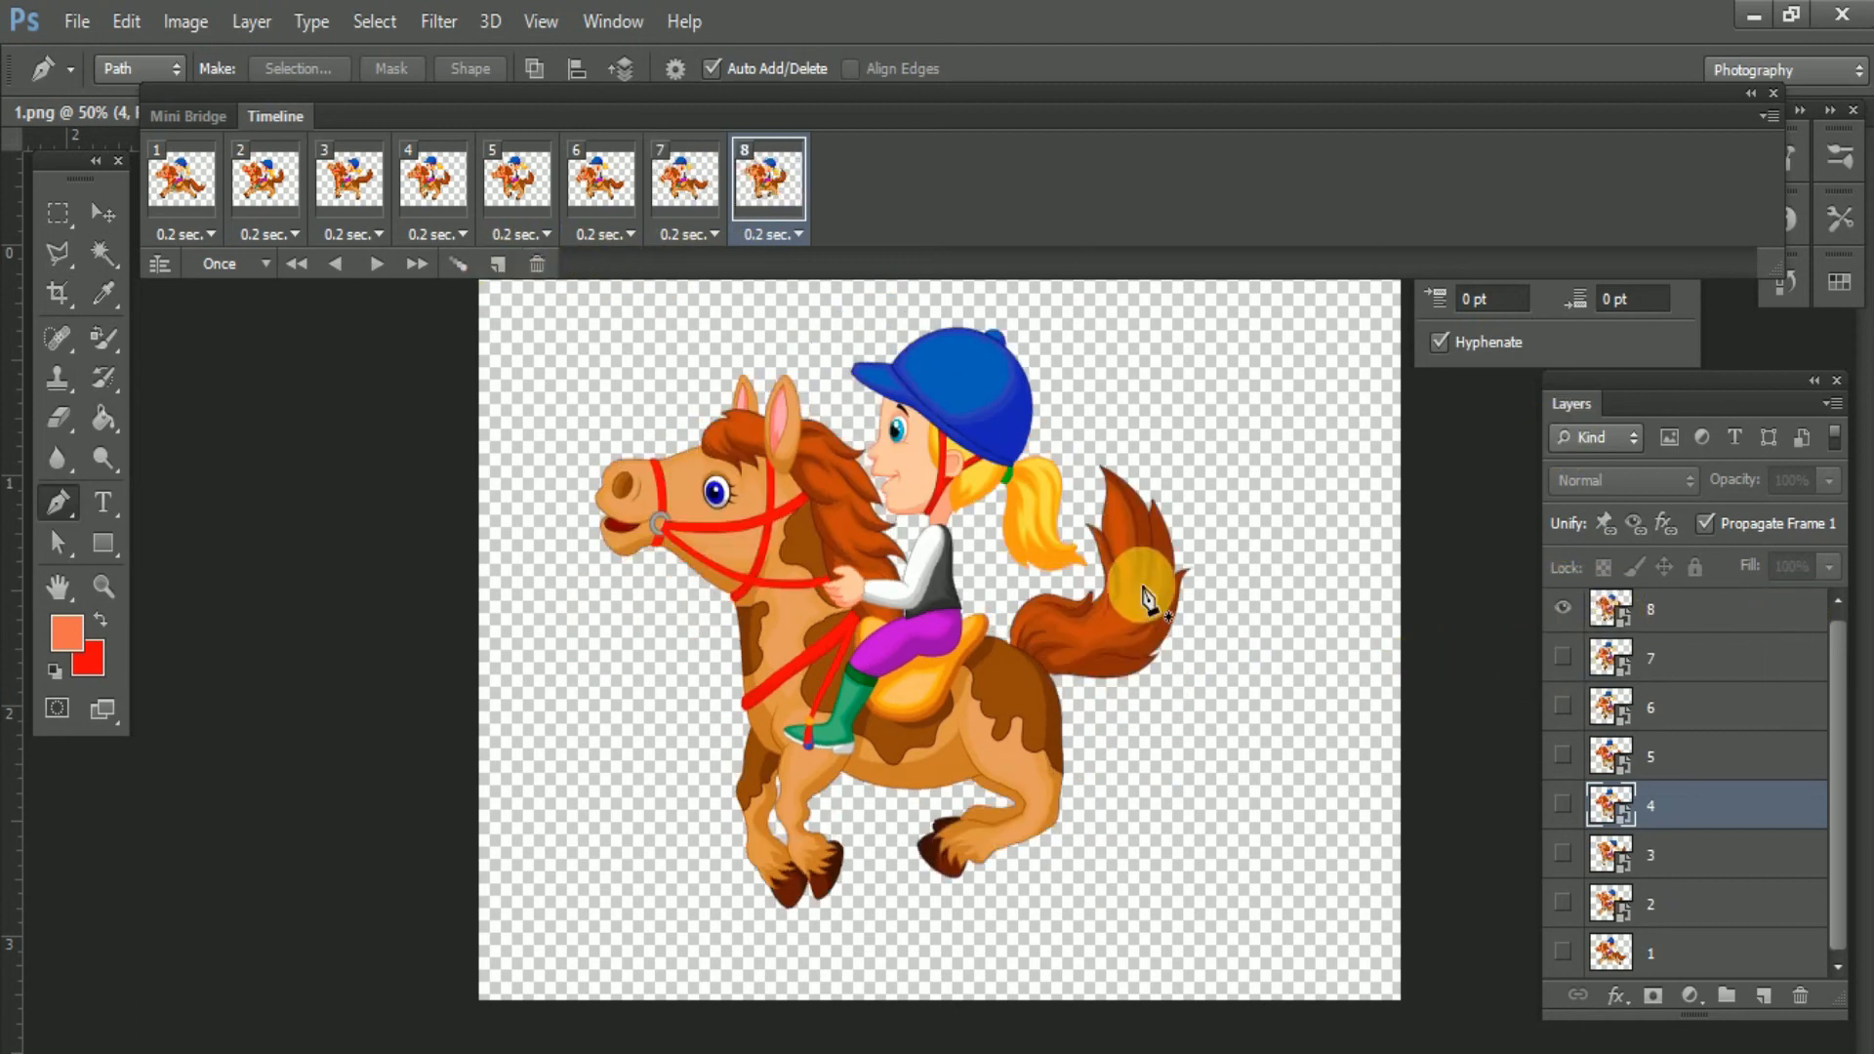
- Play the eight-frame animation to preview the gallop, stopping the playback after viewing
left_click(390, 278)
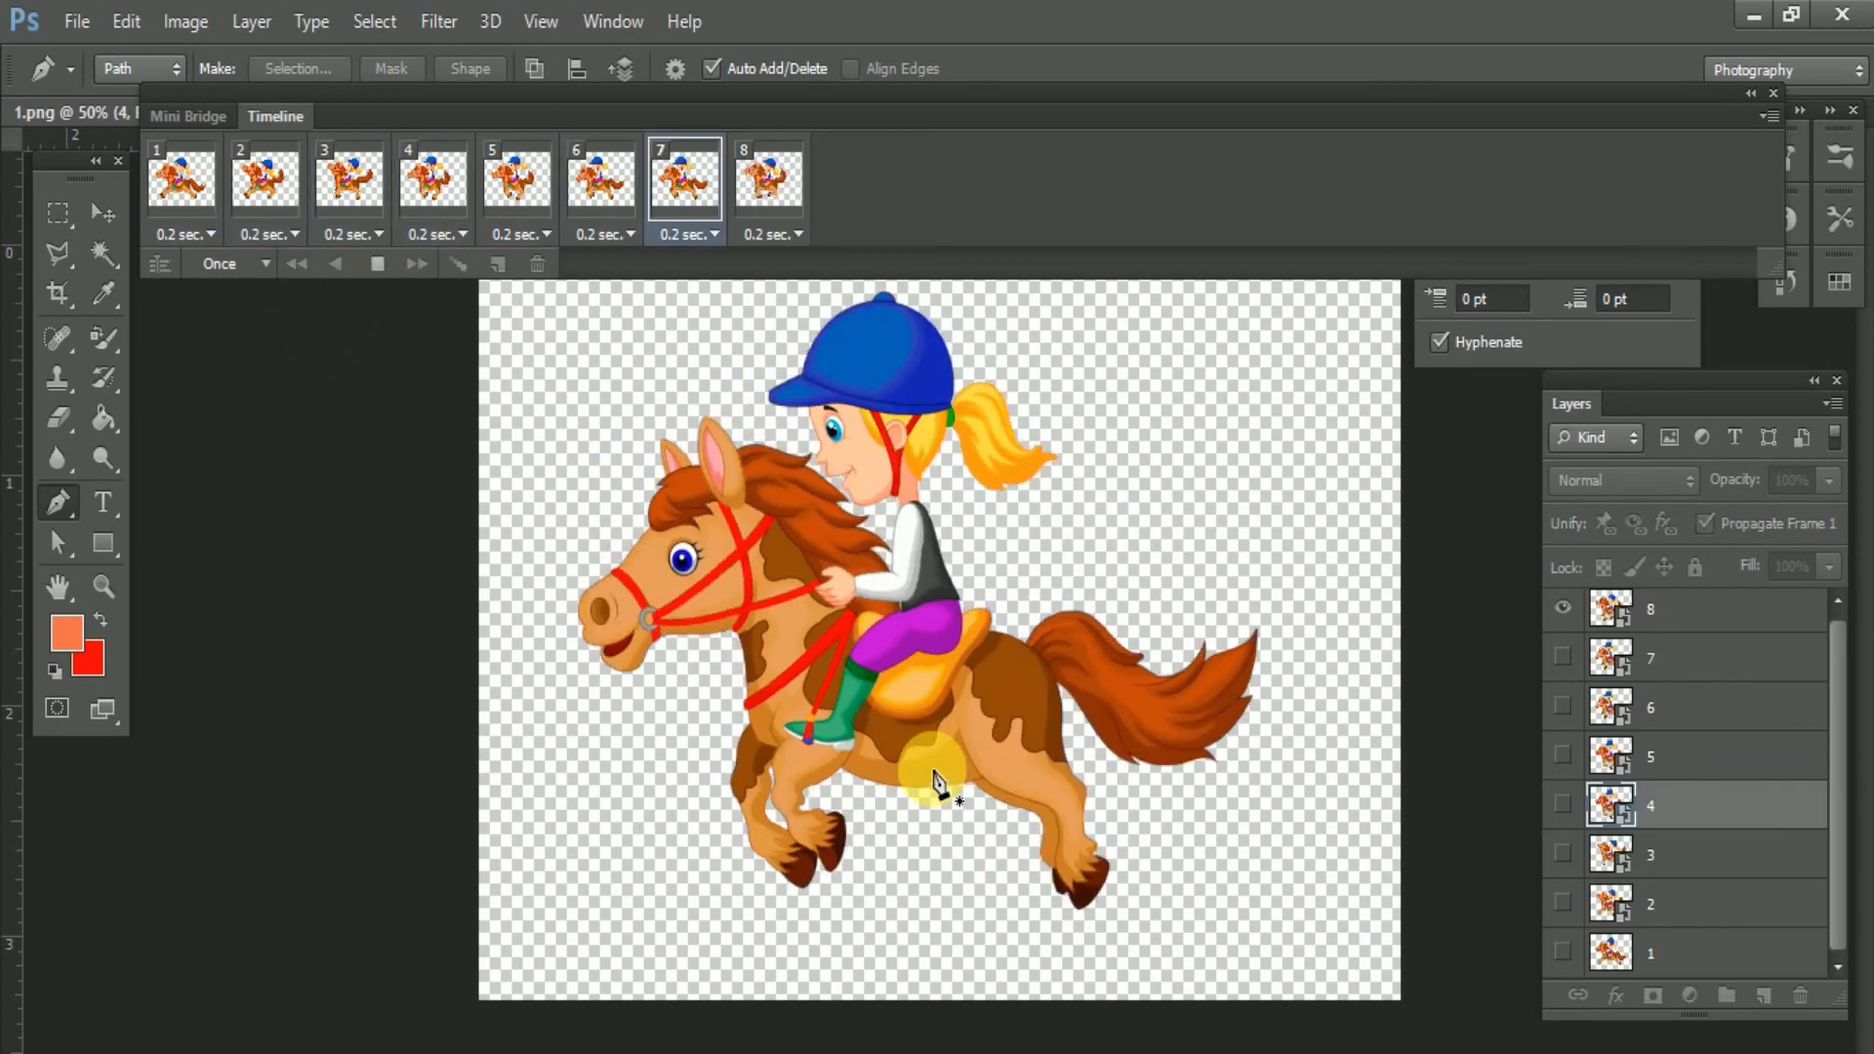
key("space")
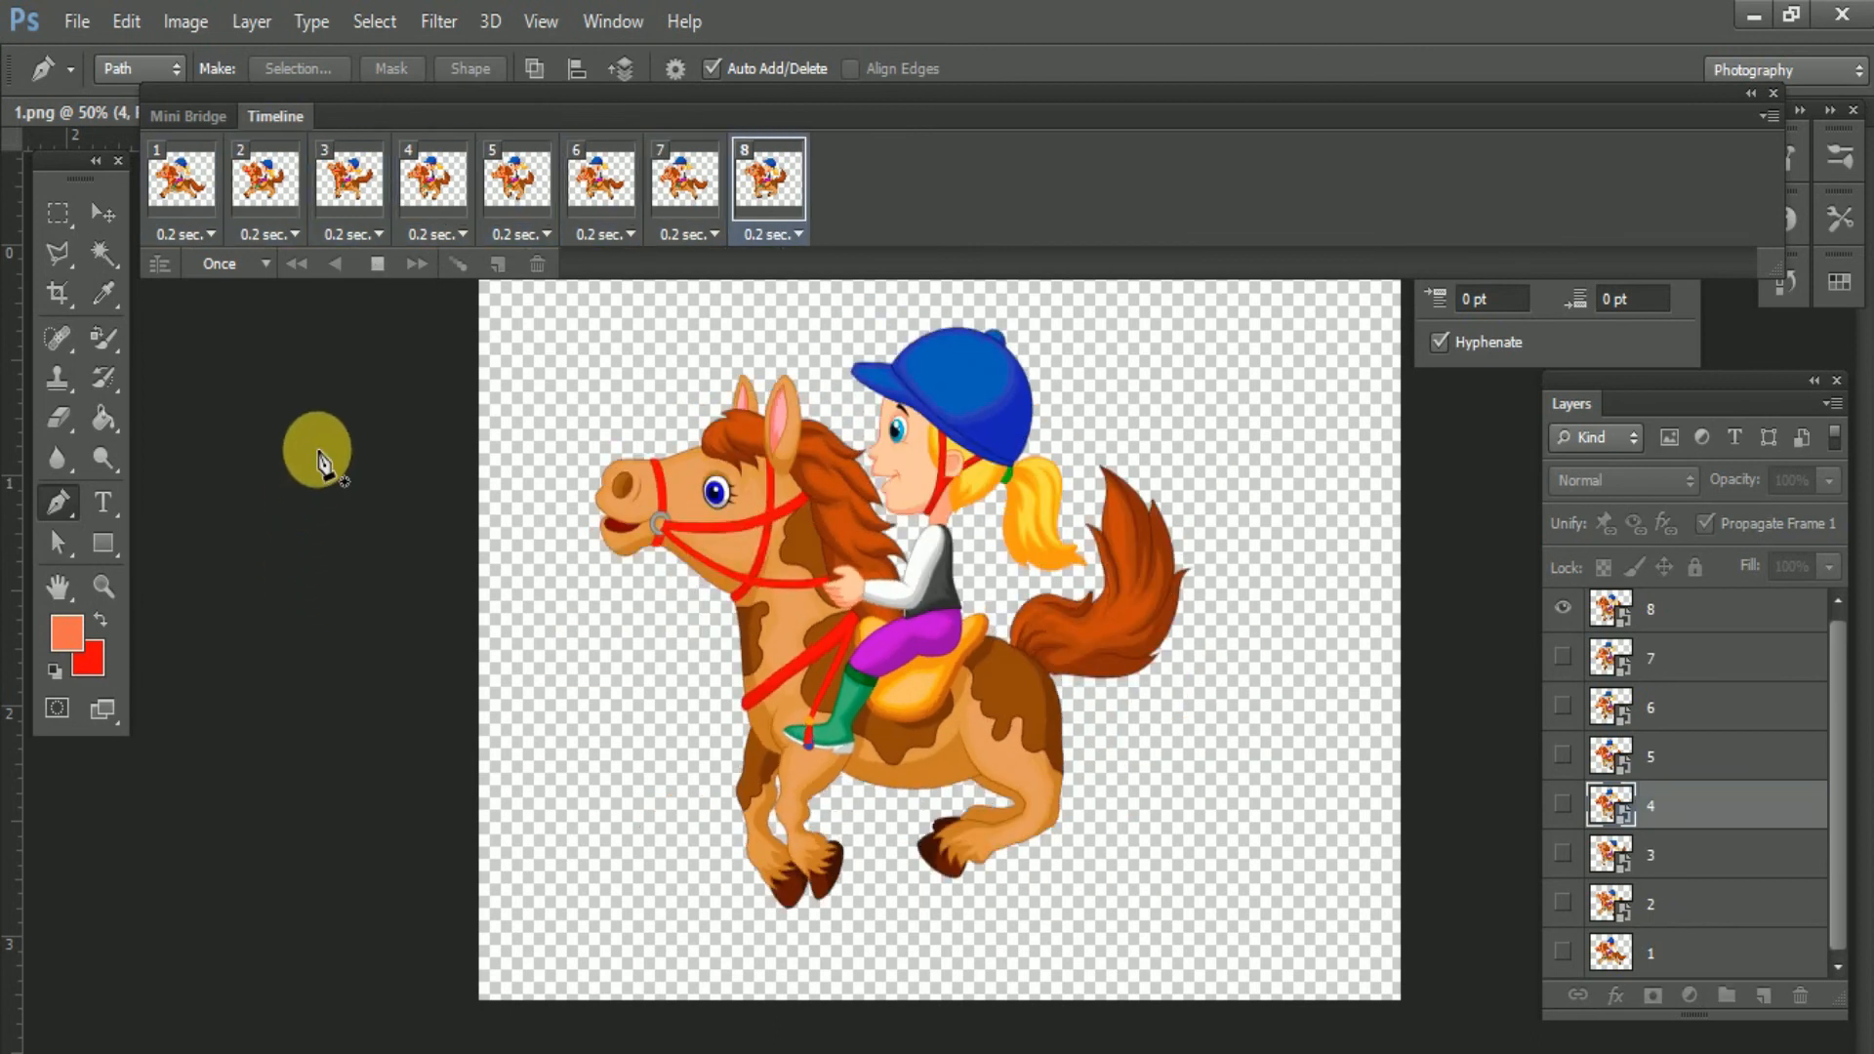
key("space")
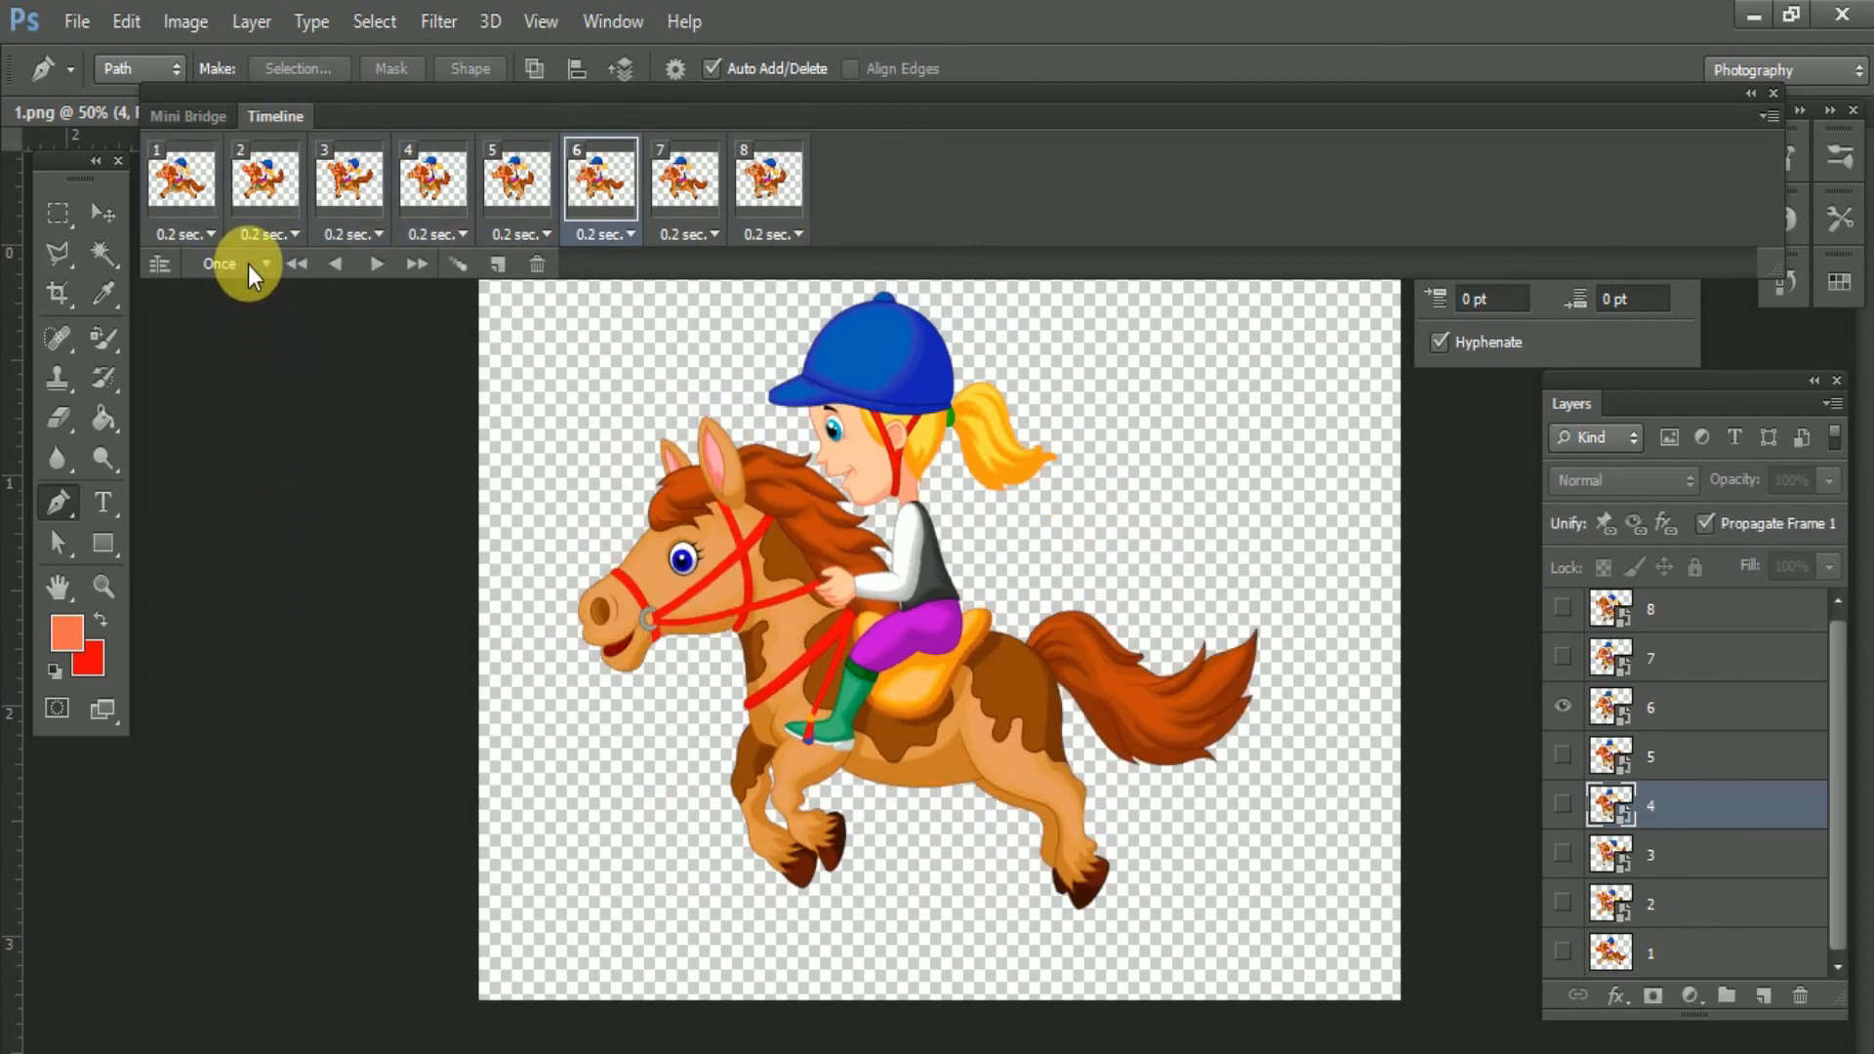
- Set the animation to loop Forever and play it to check the continuous gallop
left_click(248, 266)
left_click(251, 351)
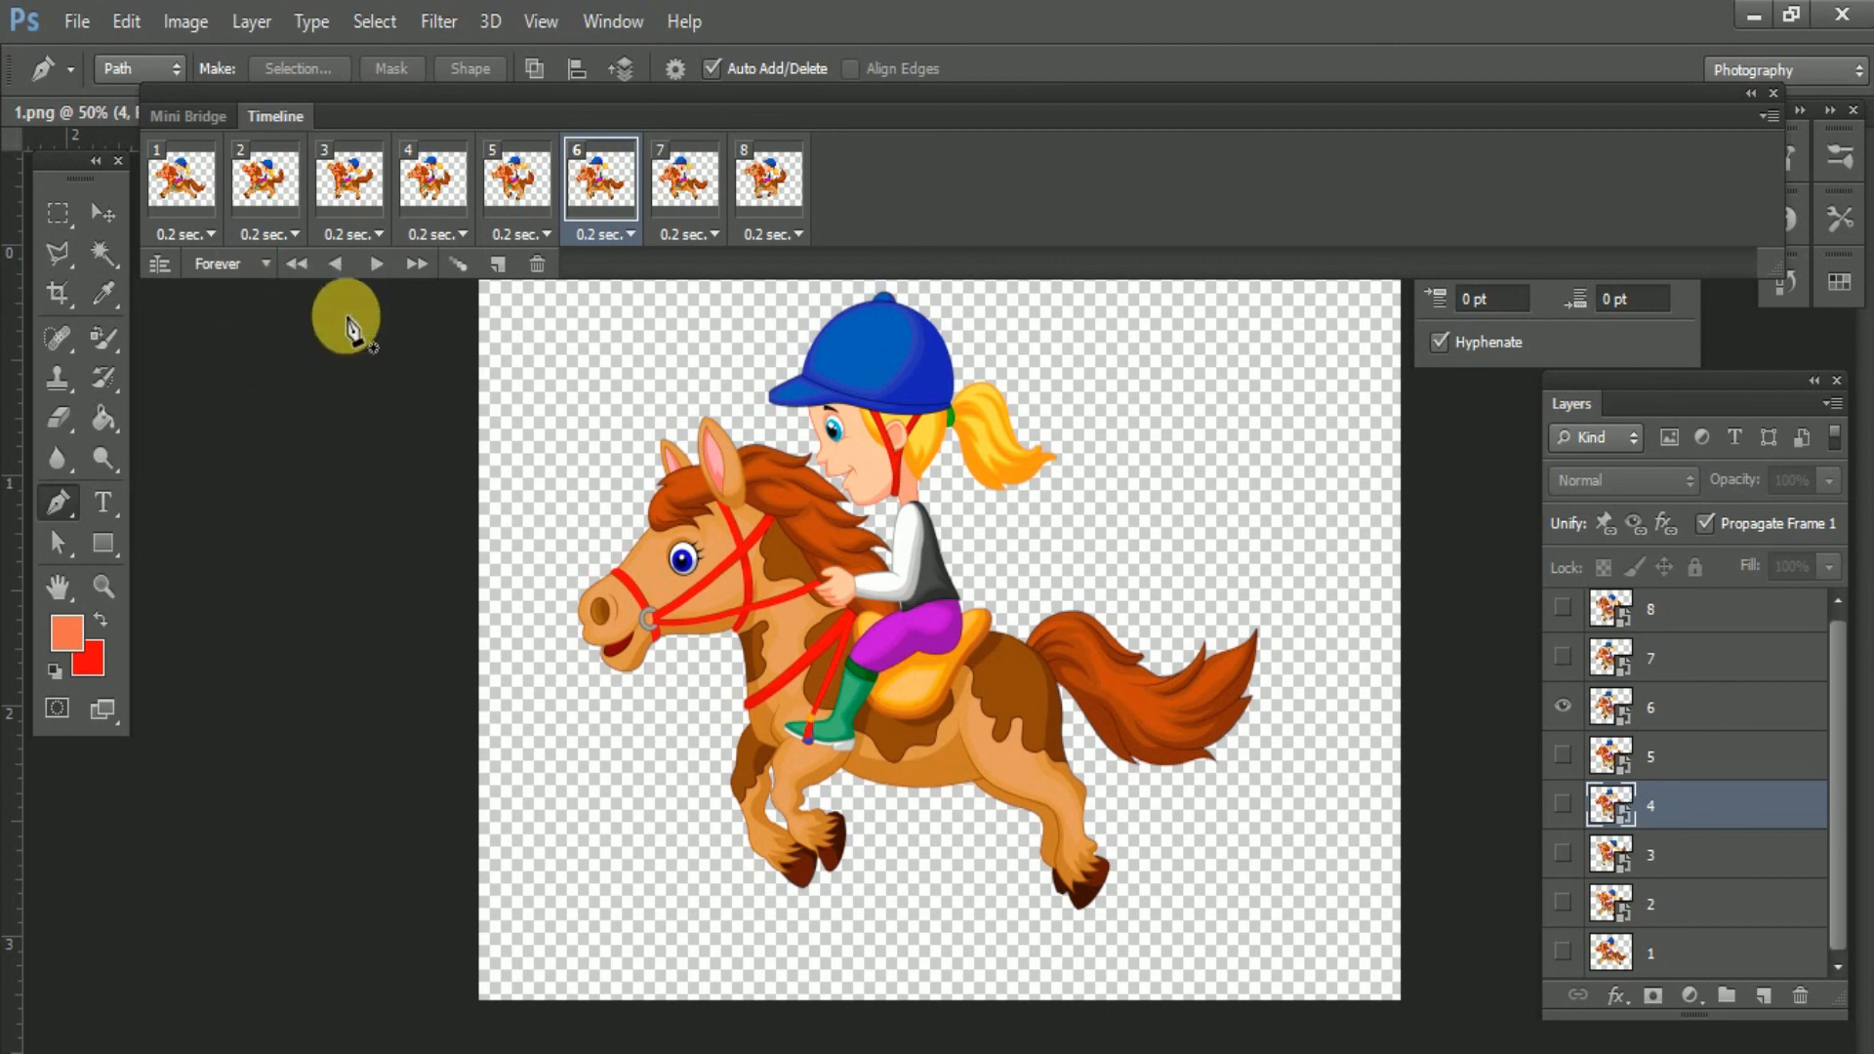
key("space")
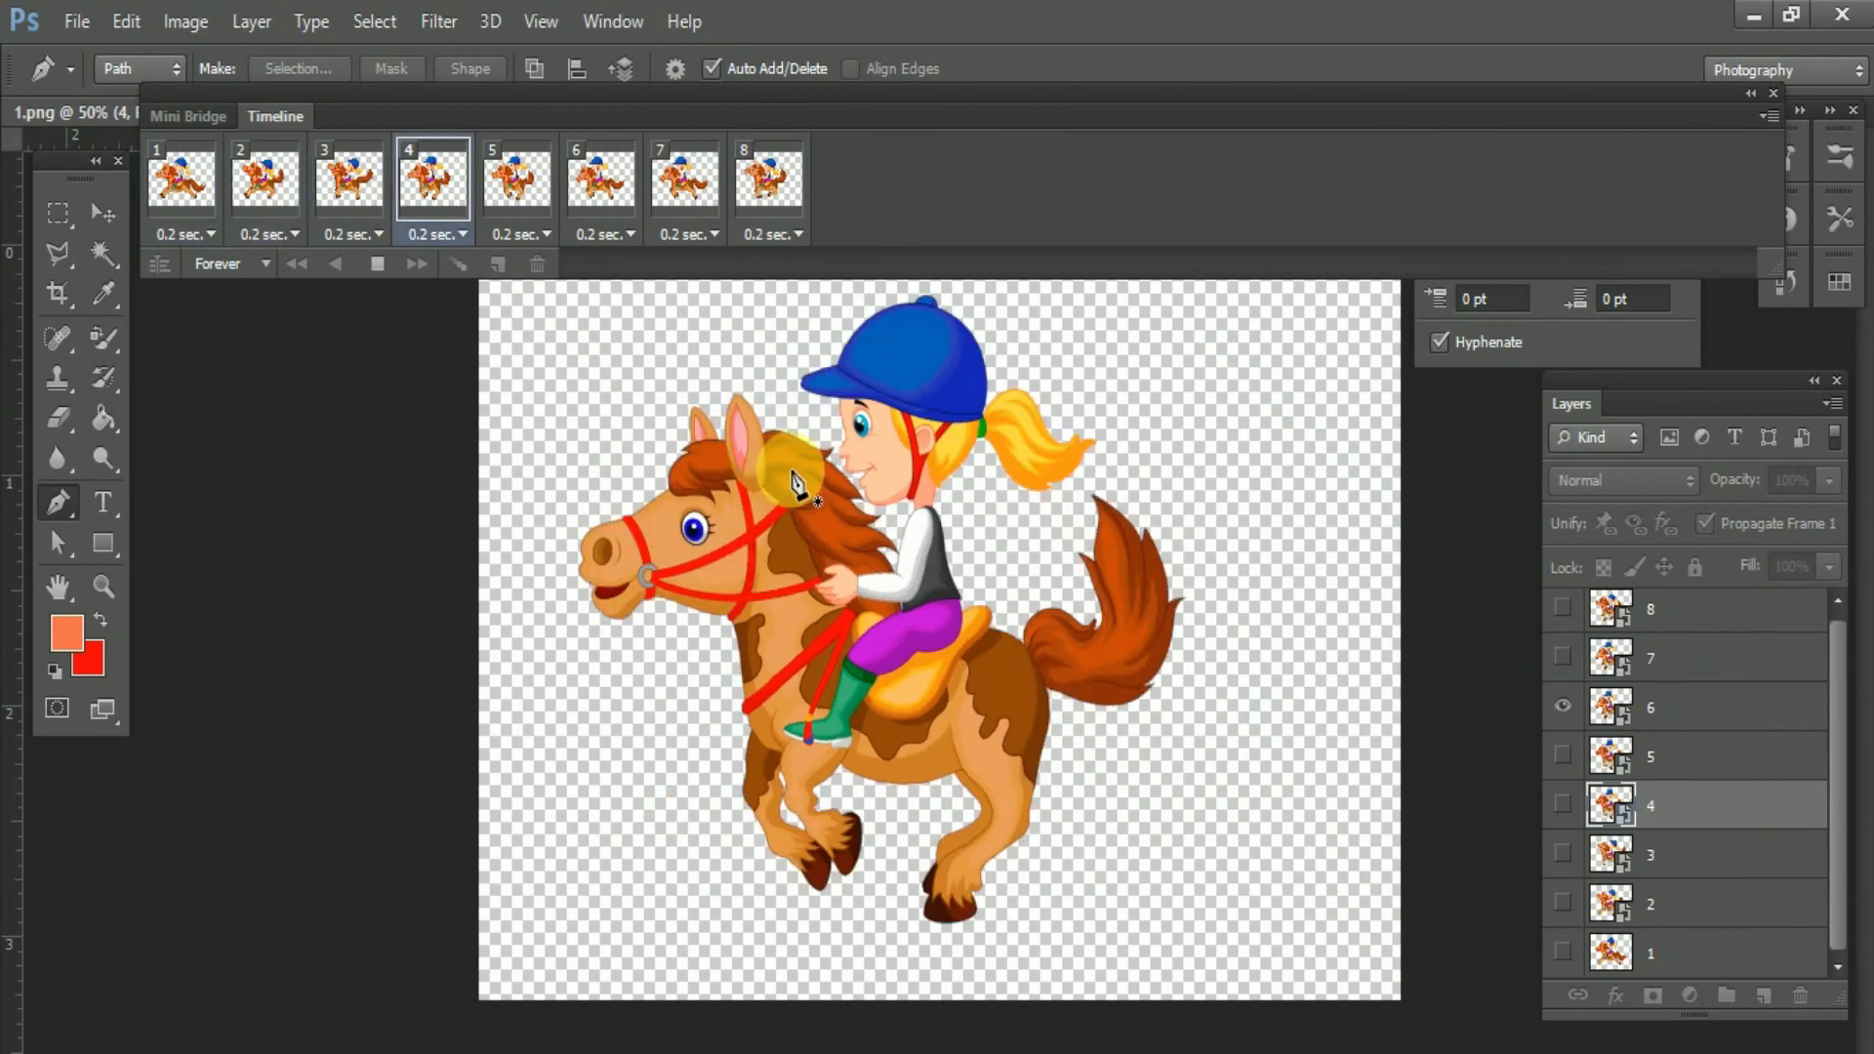
left_click(974, 565)
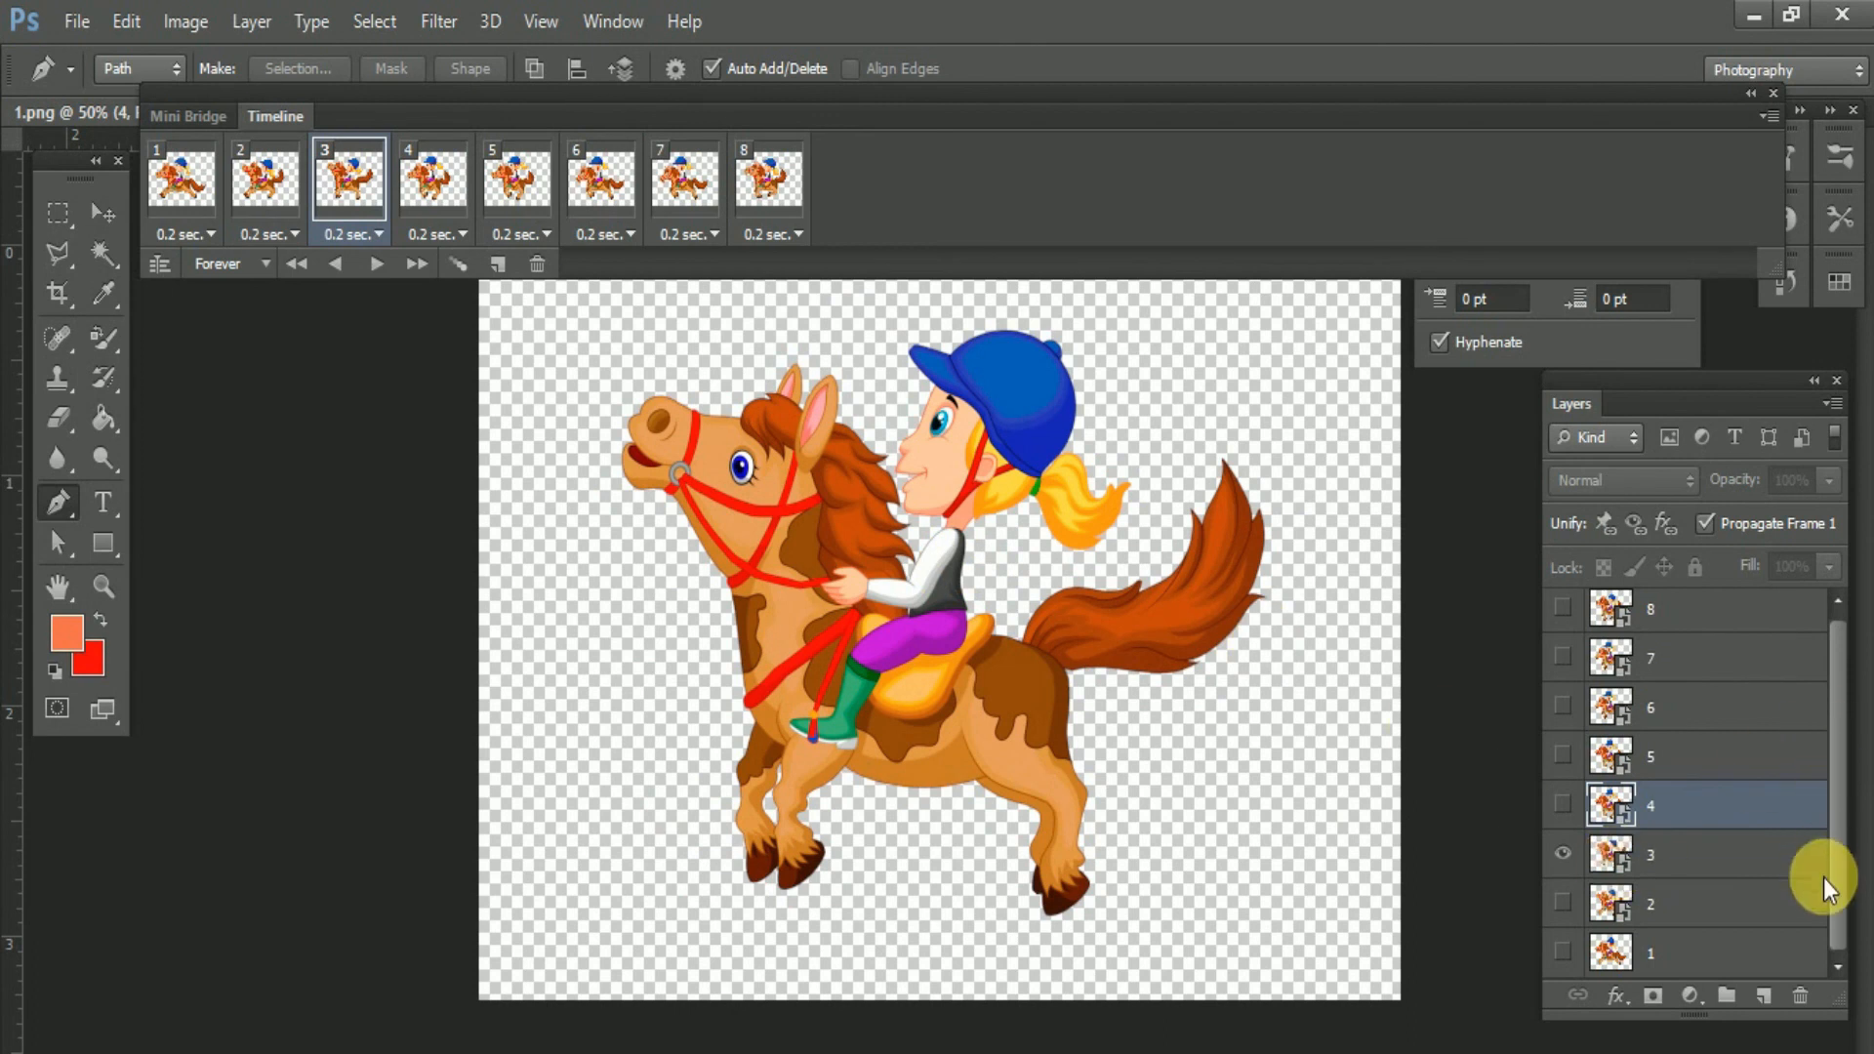
- Add a new empty layer directly above layer 1 and set the foreground colour to bright green 54ff00
left_click(1721, 961)
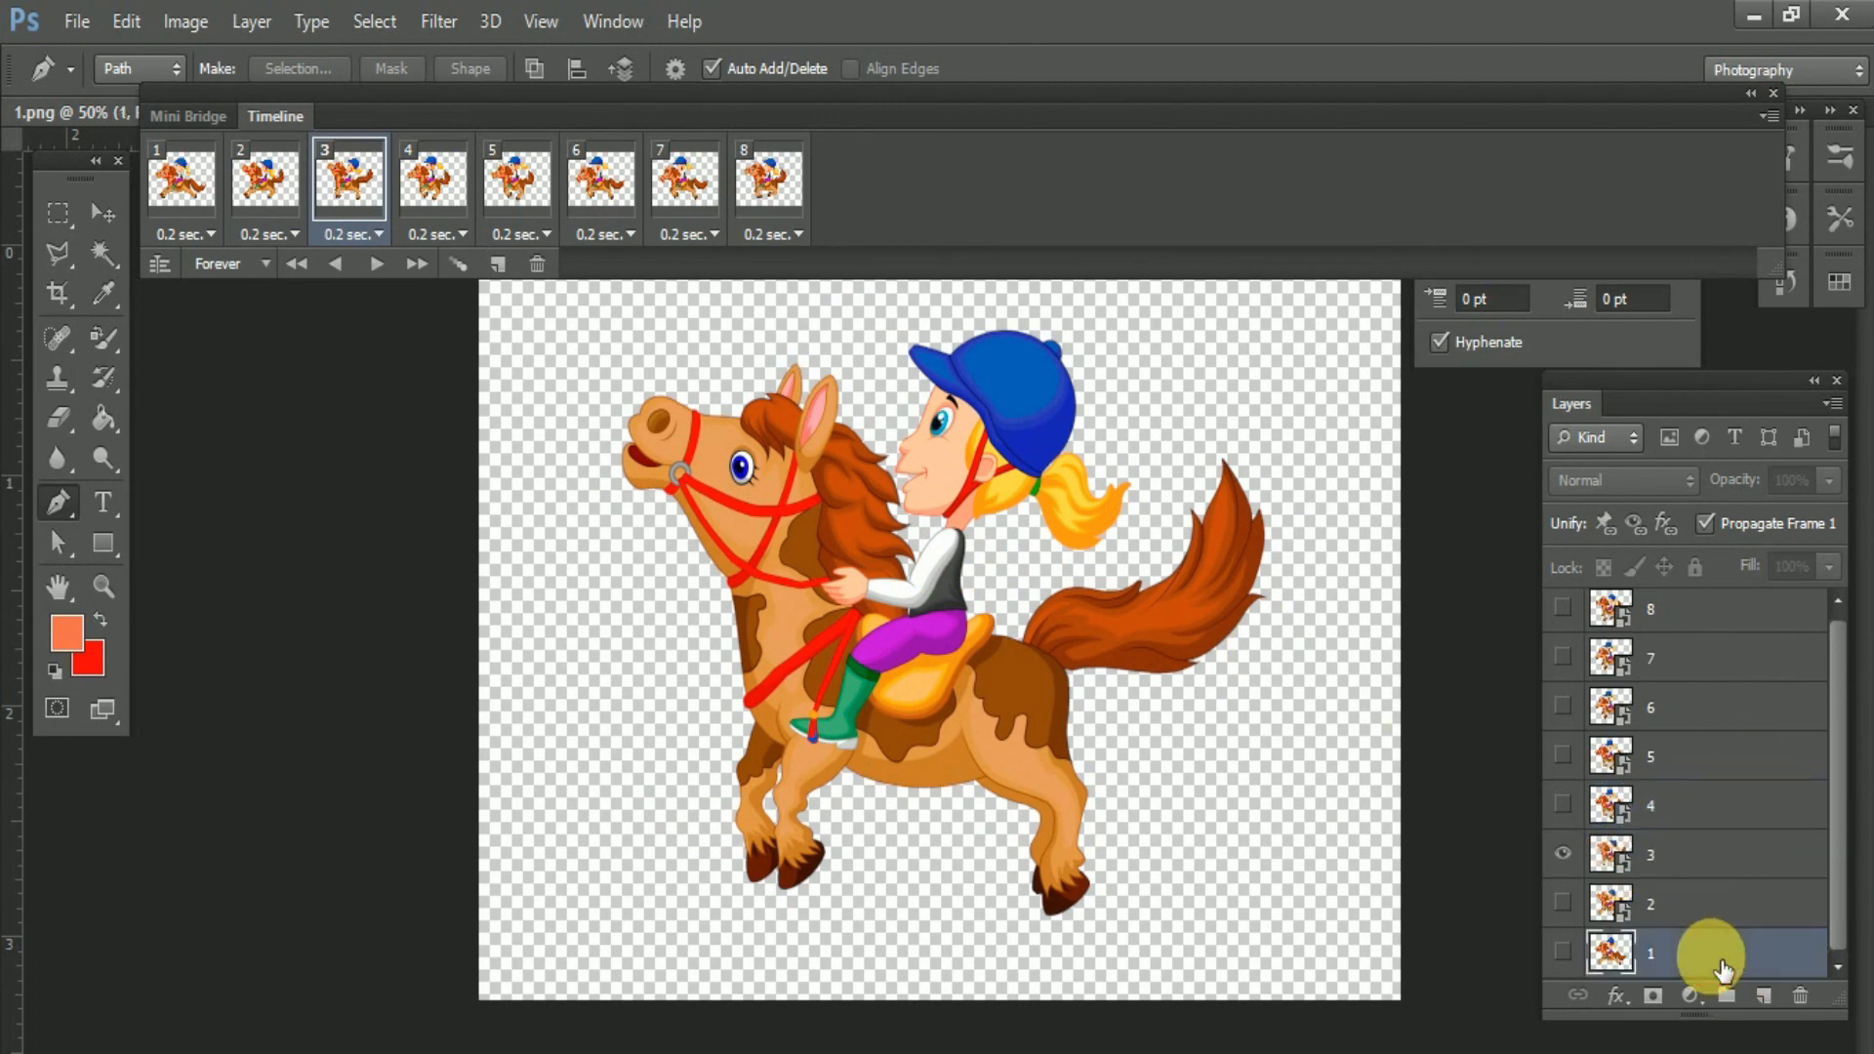
left_click(1765, 997)
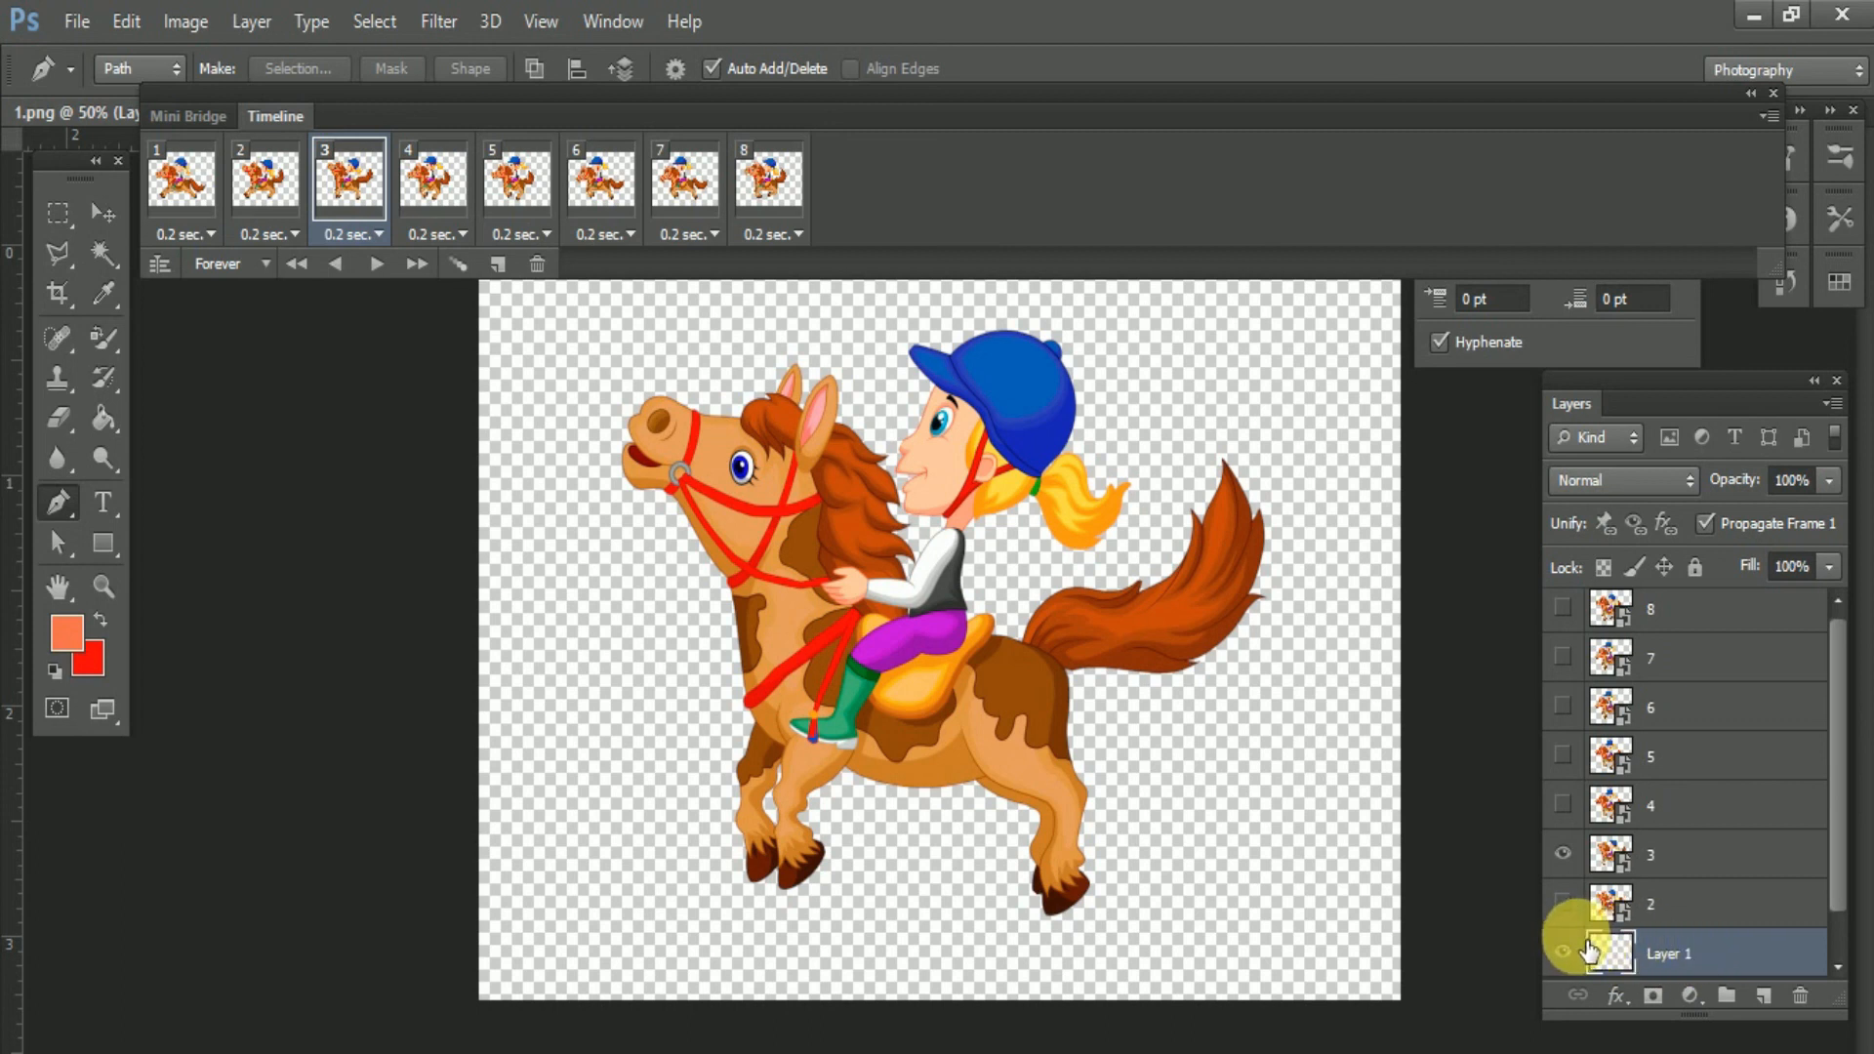
left_click(62, 641)
left_click(1612, 432)
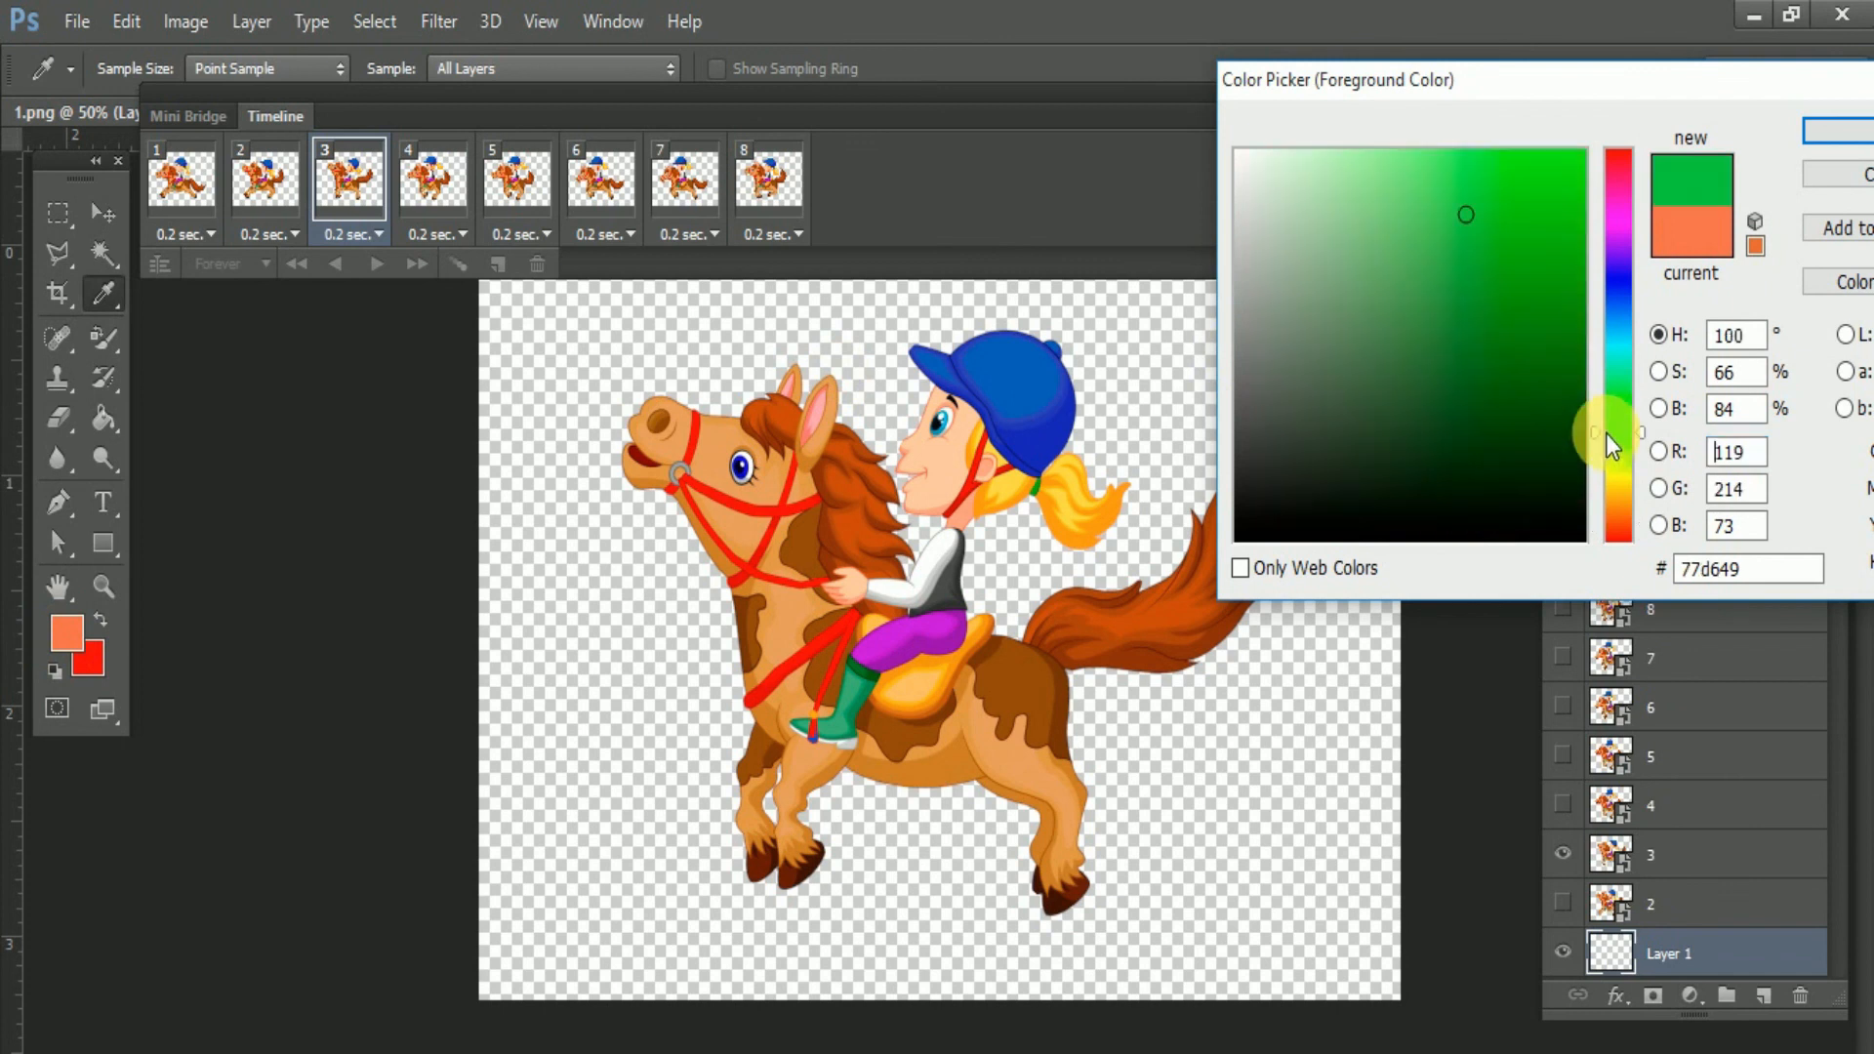
left_click_drag(1582, 188, 1621, 149)
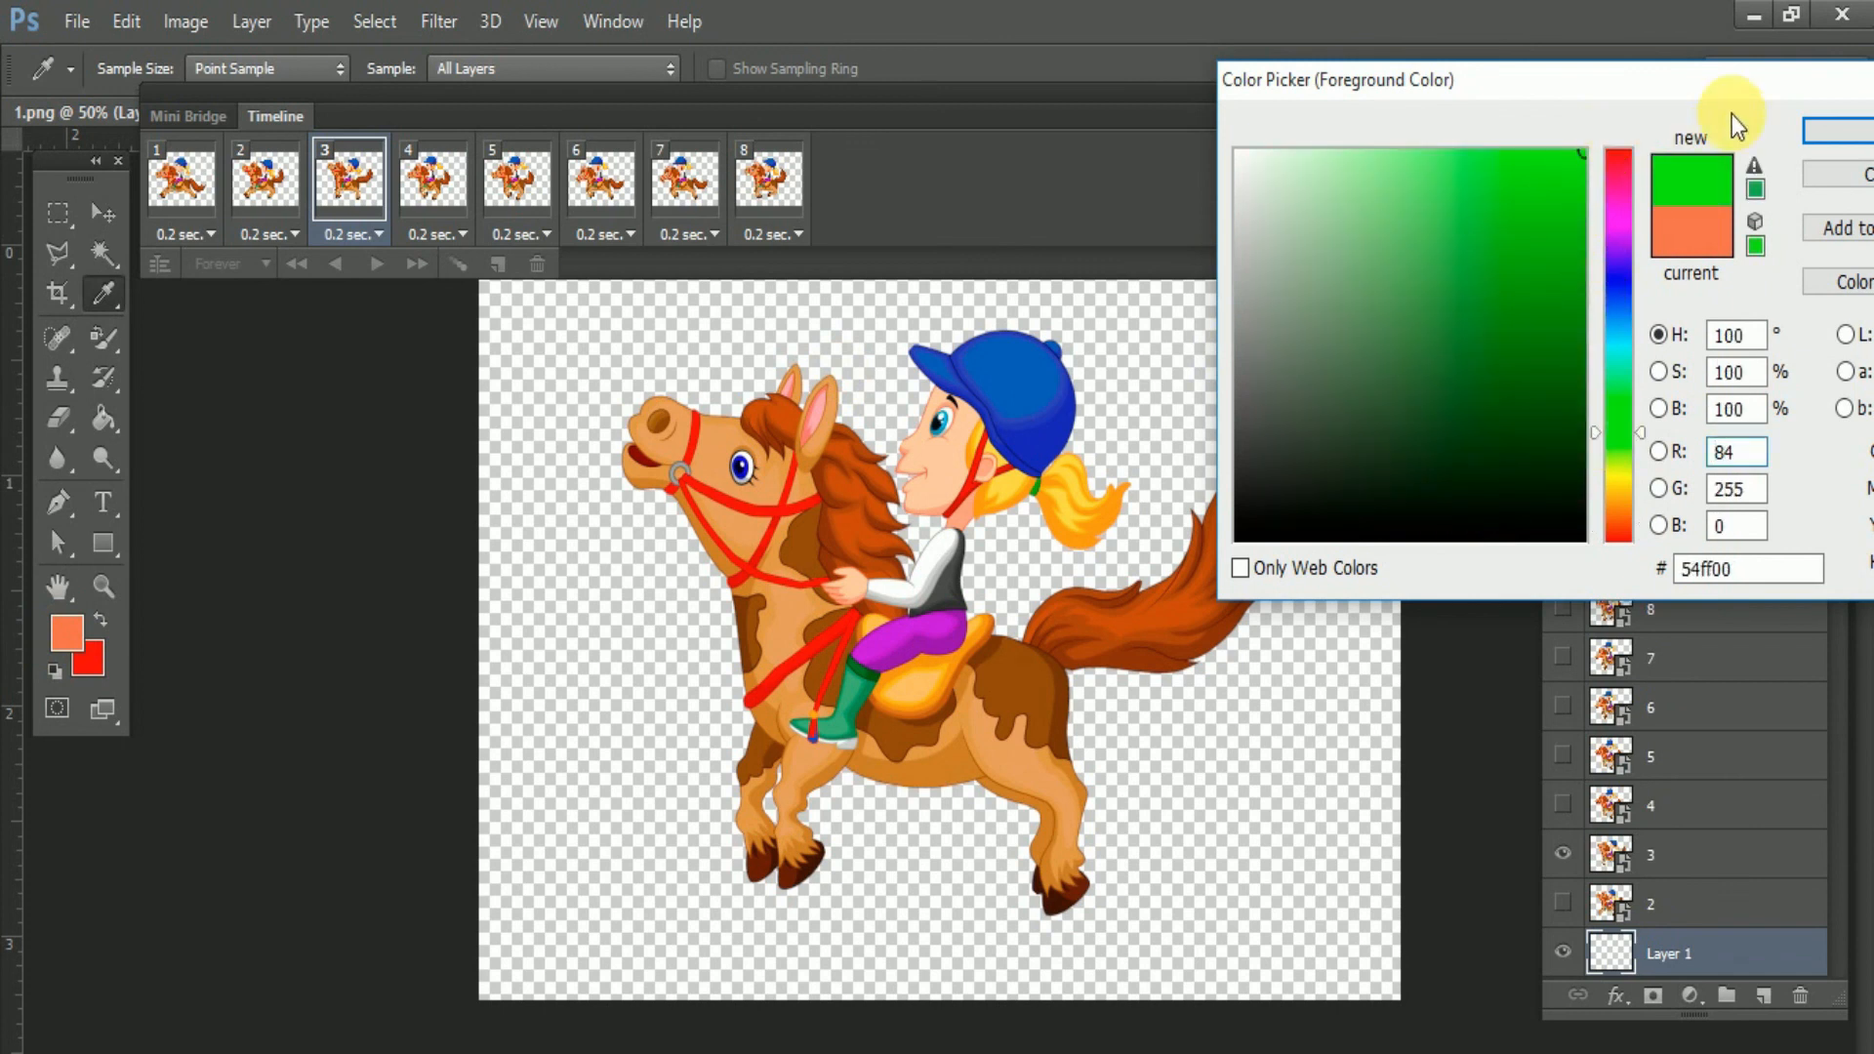
left_click(1821, 137)
- Fill the new layer with the green foreground colour using the Paint Bucket and preview the animation over it
left_click(107, 420)
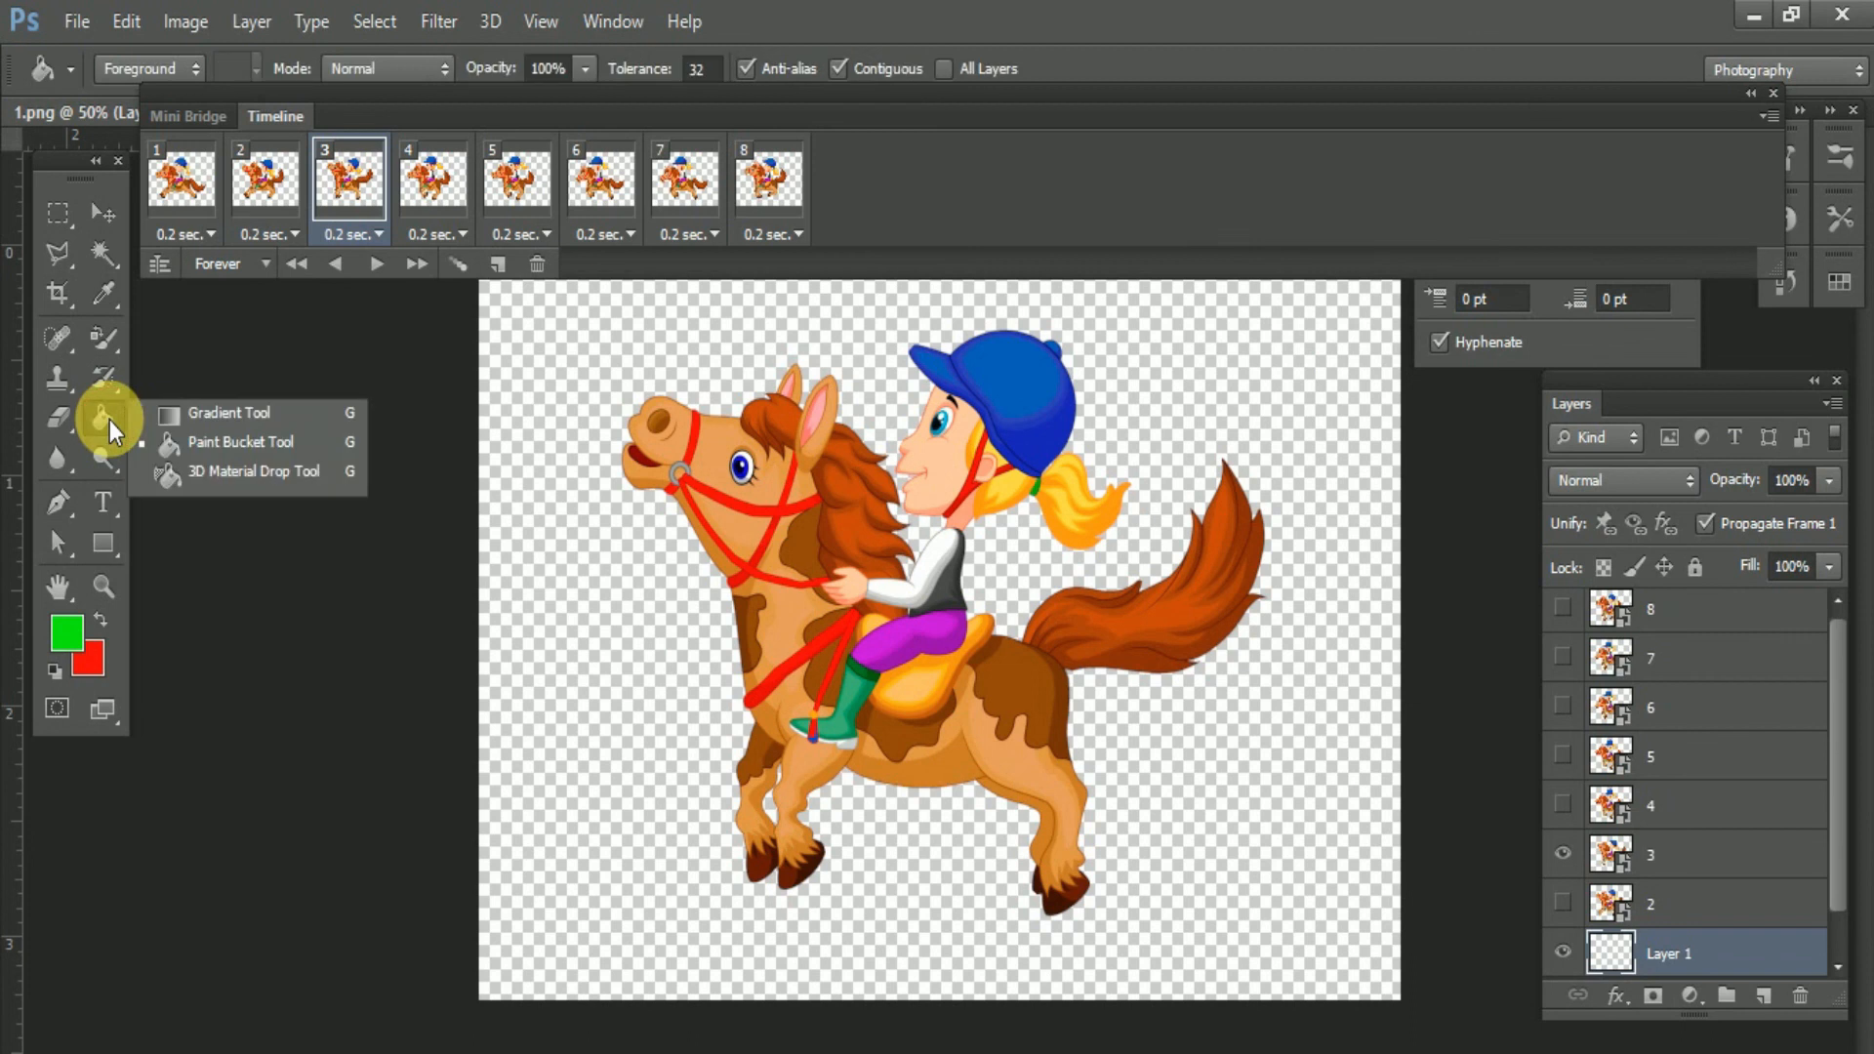
left_click(765, 853)
left_click(658, 912)
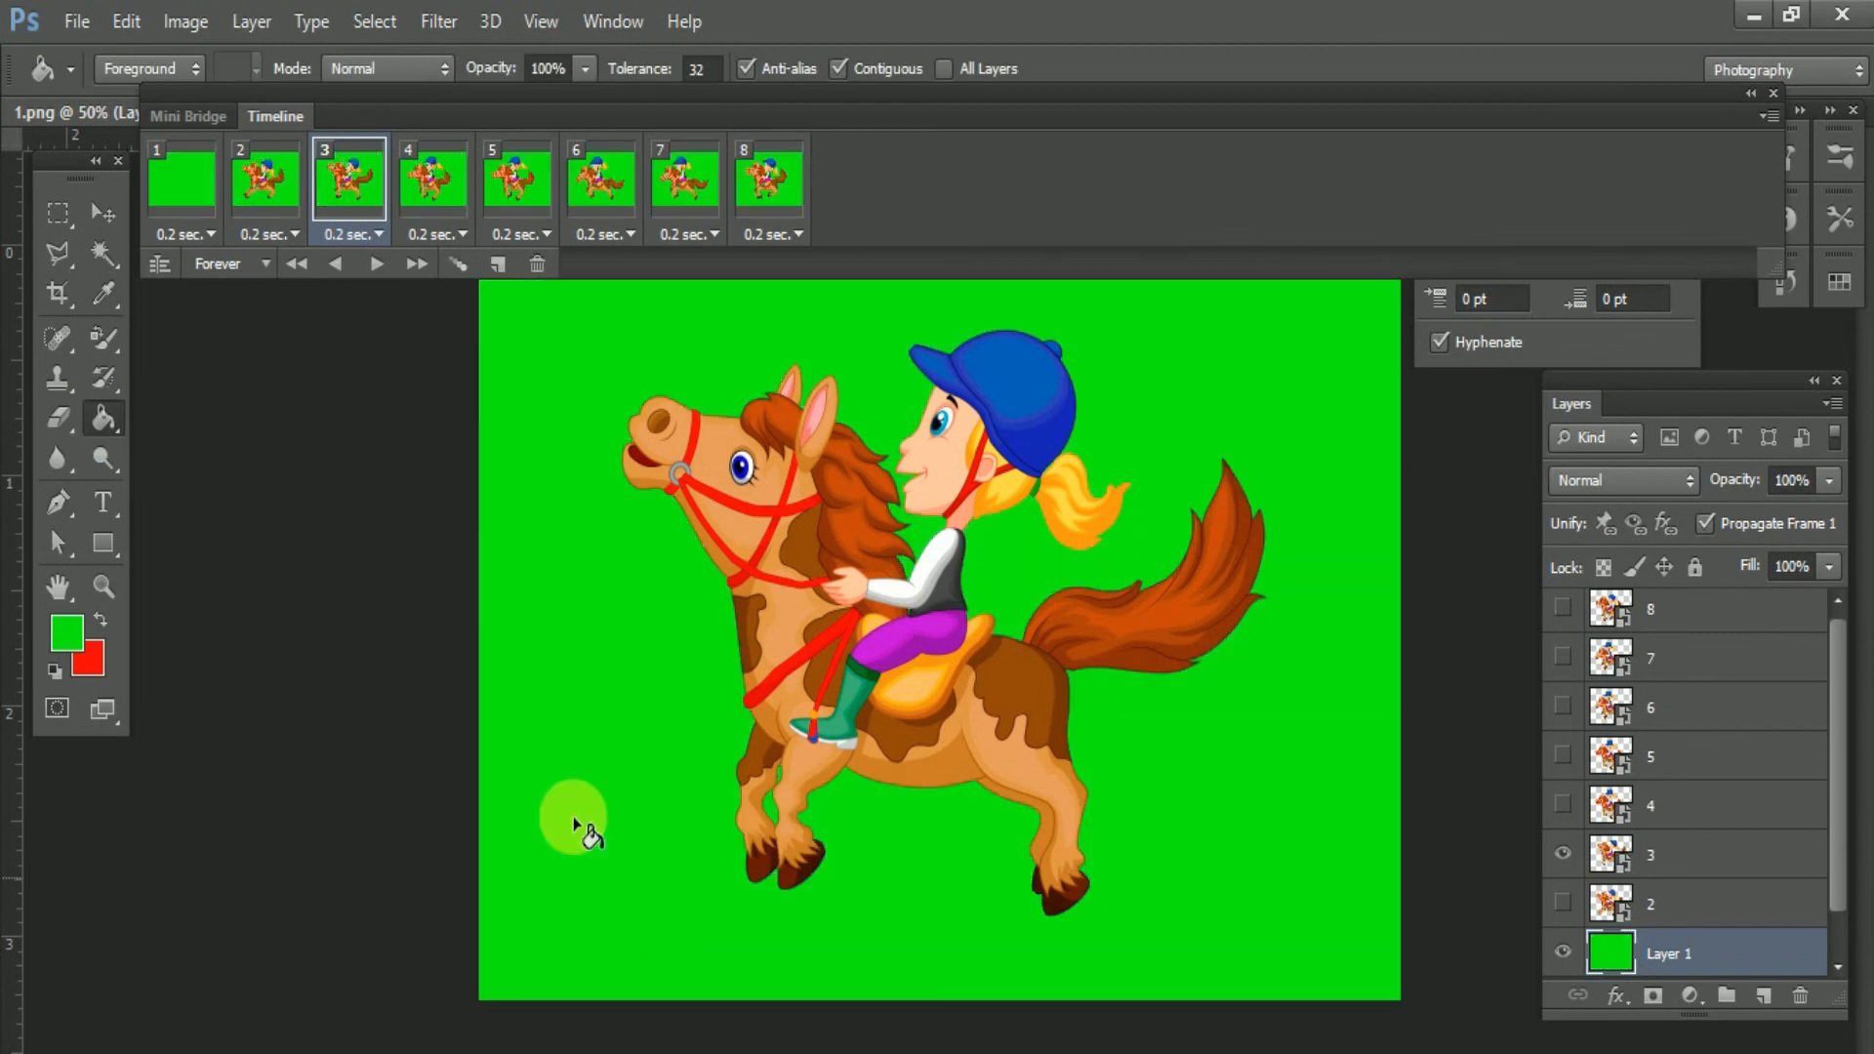
key("space")
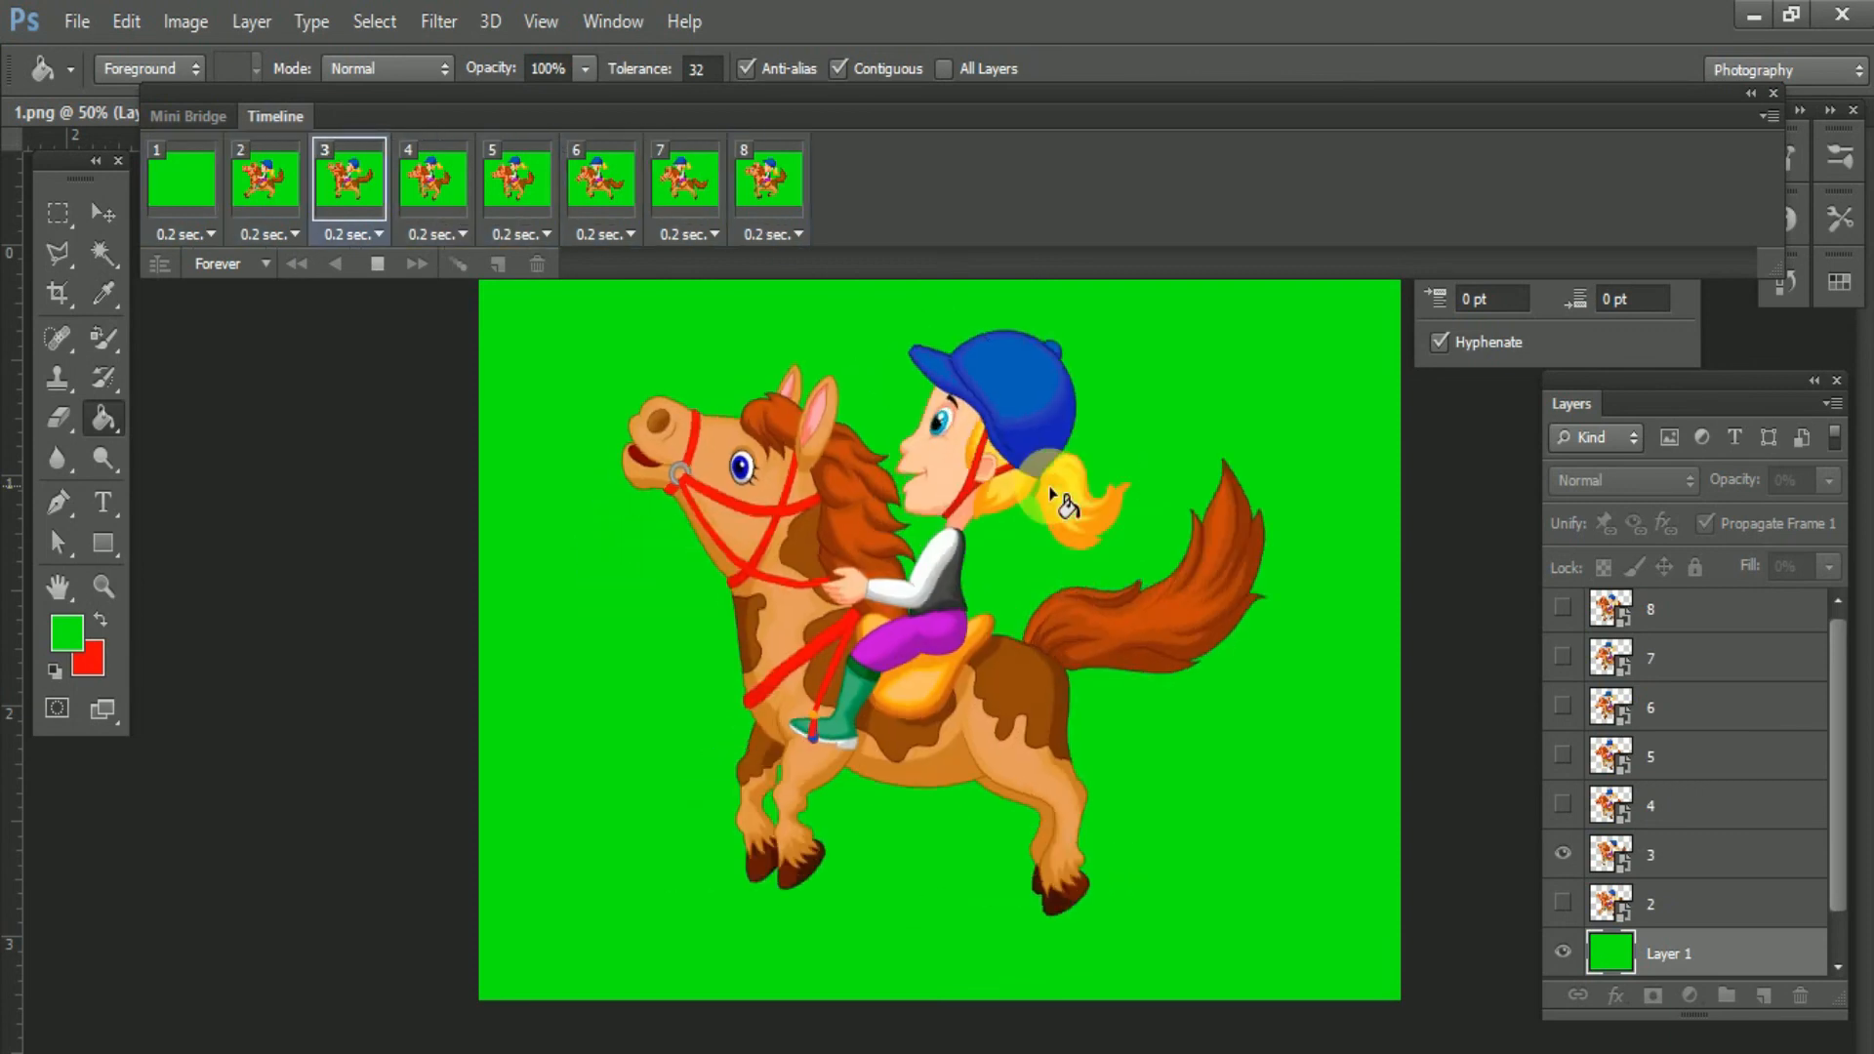
key("space")
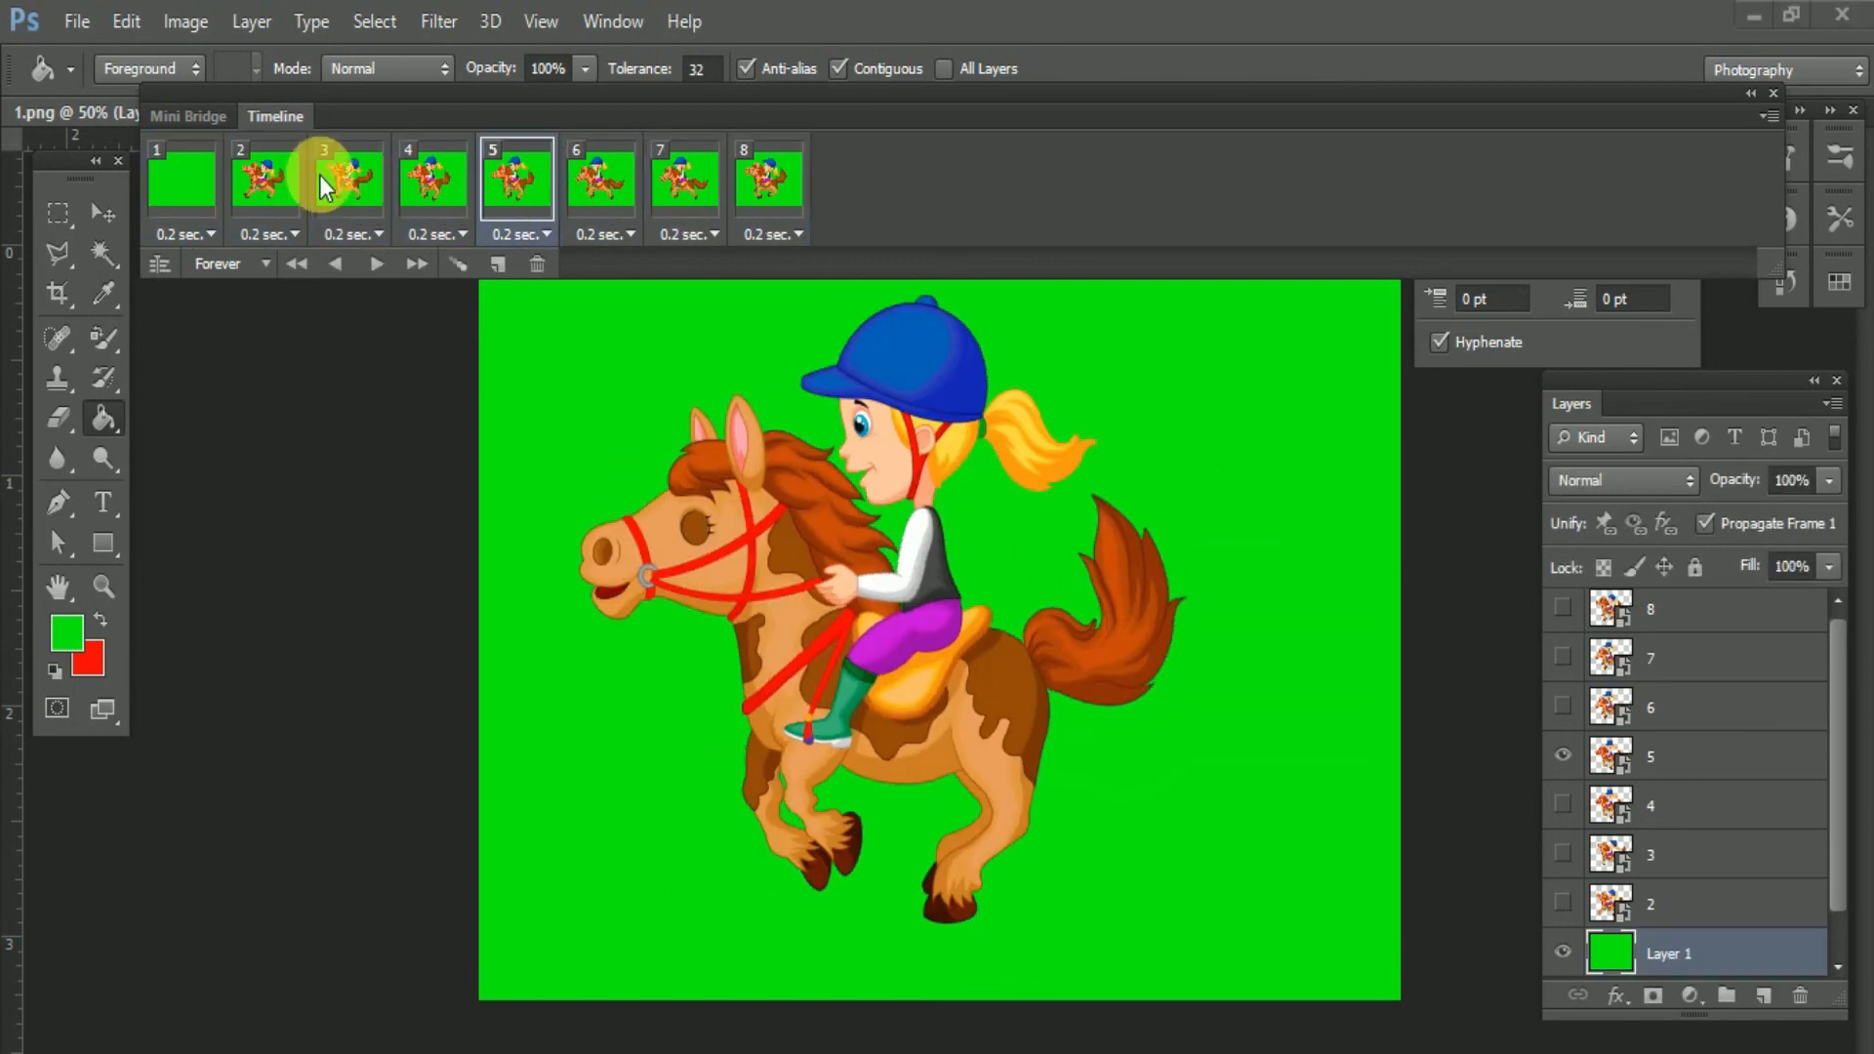
- Render all frames as an H.264 MP4 video with the High Quality preset, at document size 1340 x 983 and 30 fps
left_click(78, 21)
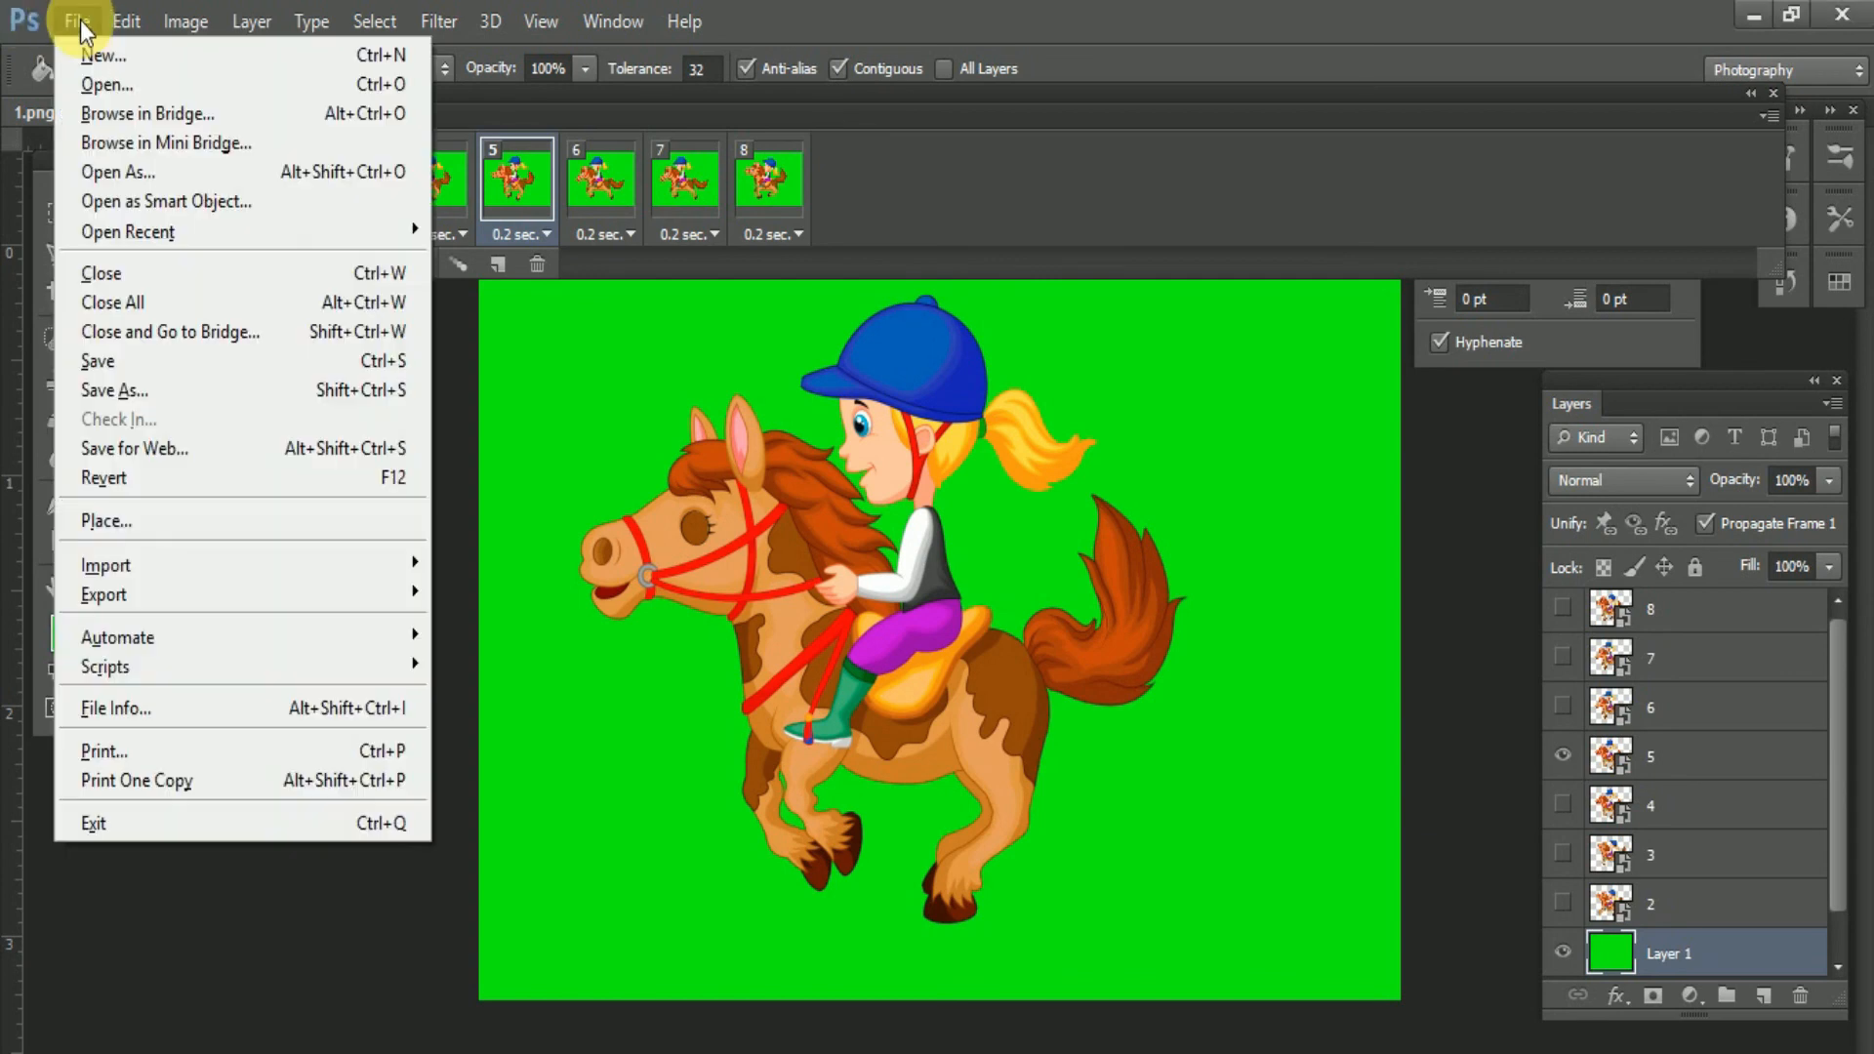
mouse_move(180, 592)
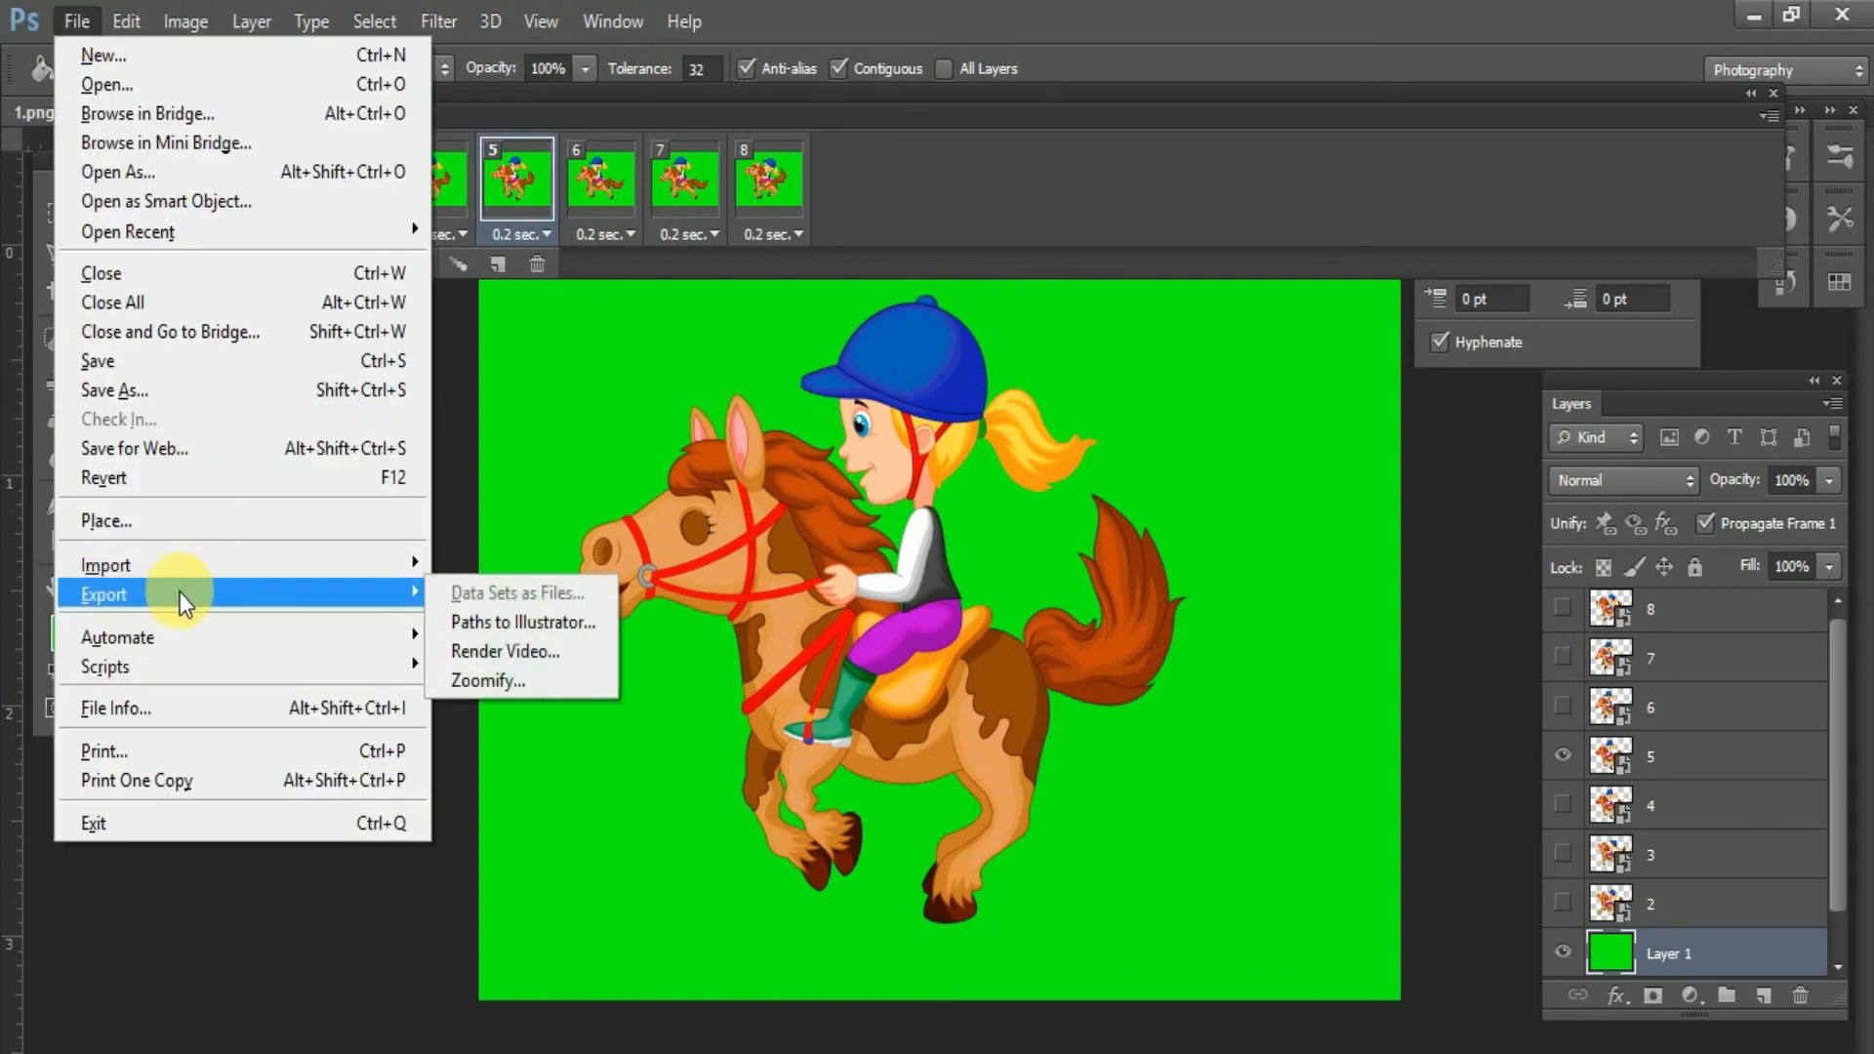
left_click(491, 654)
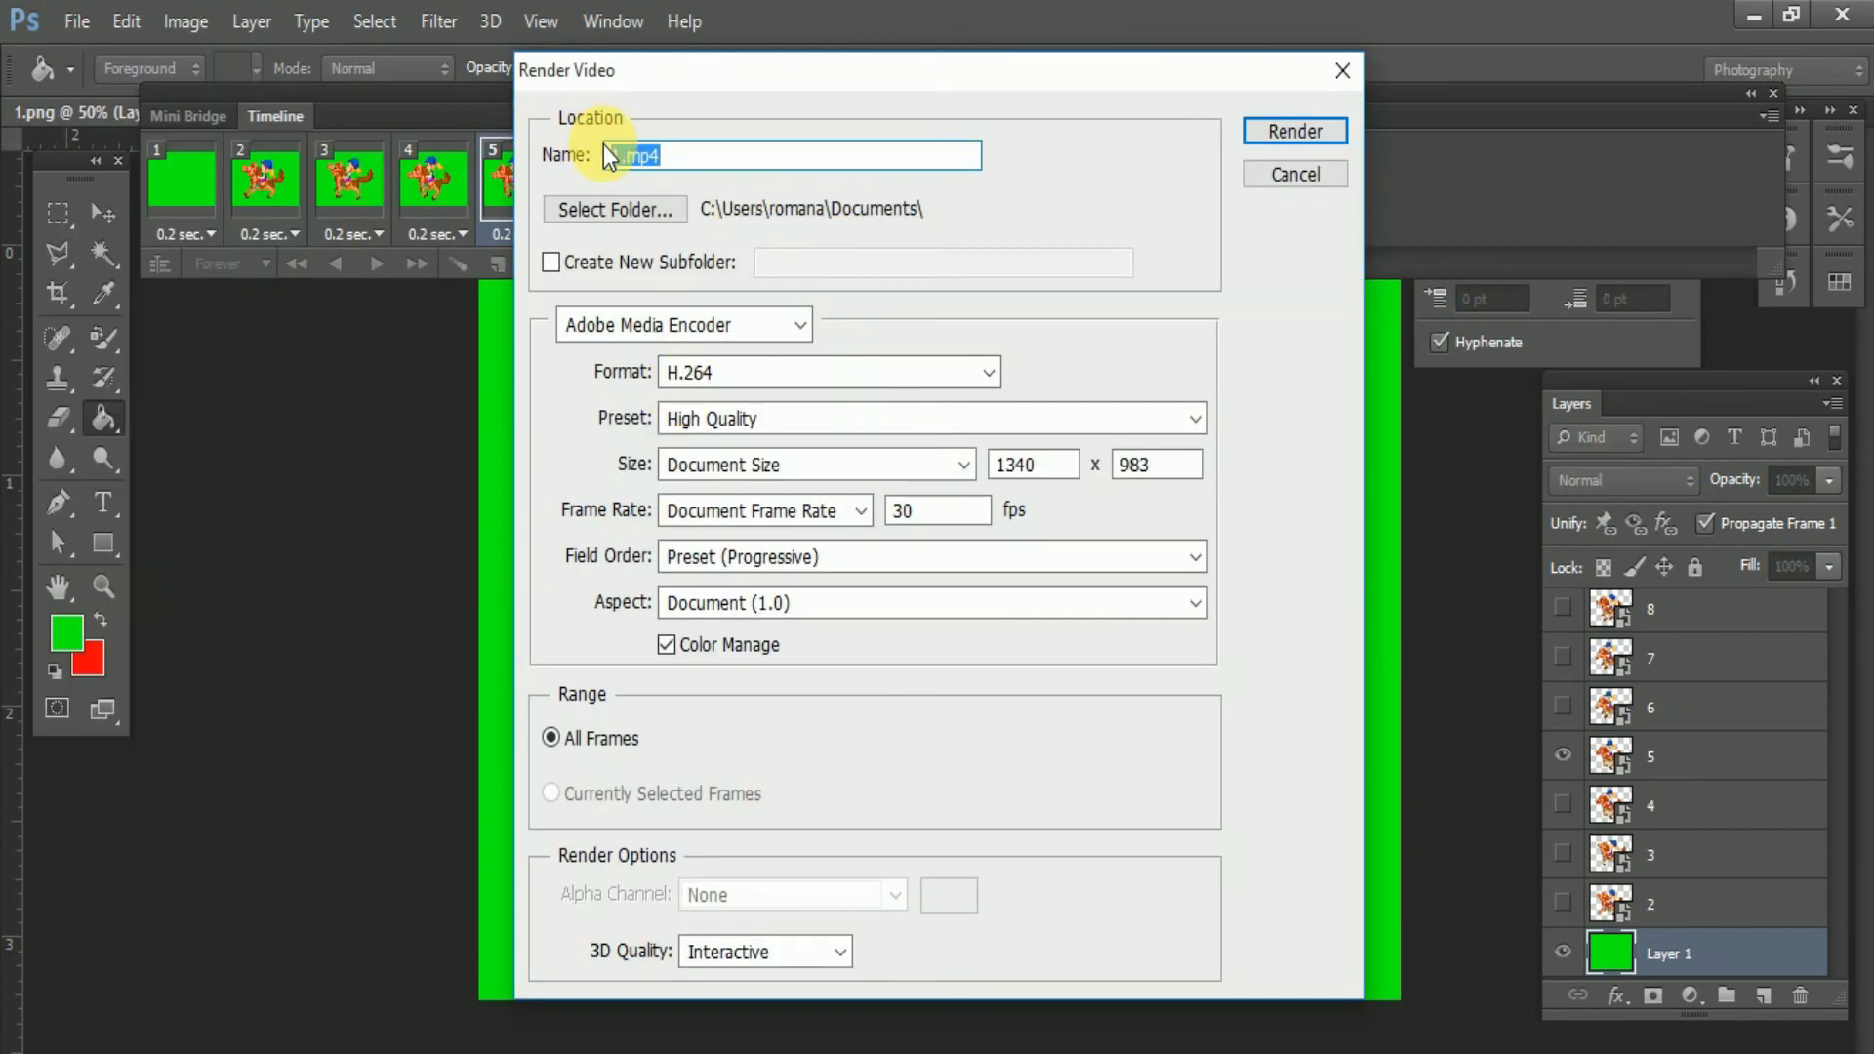
left_click(1274, 128)
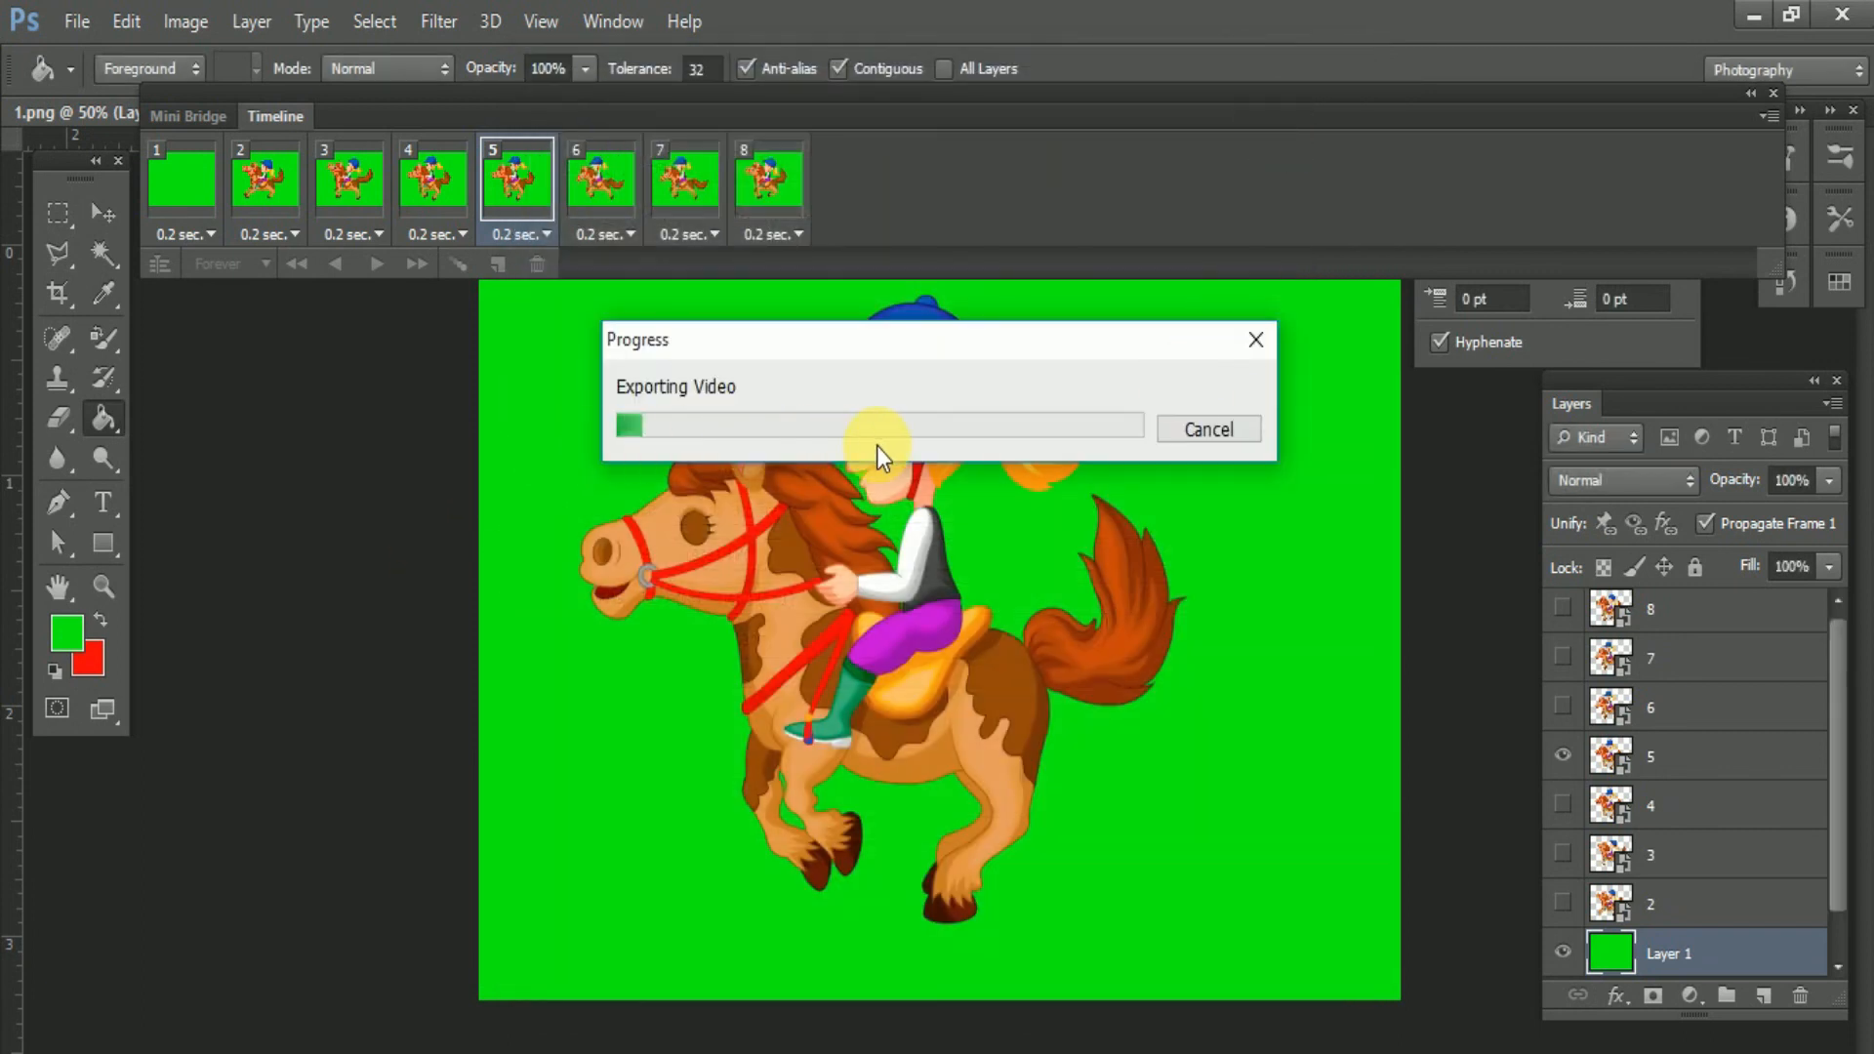